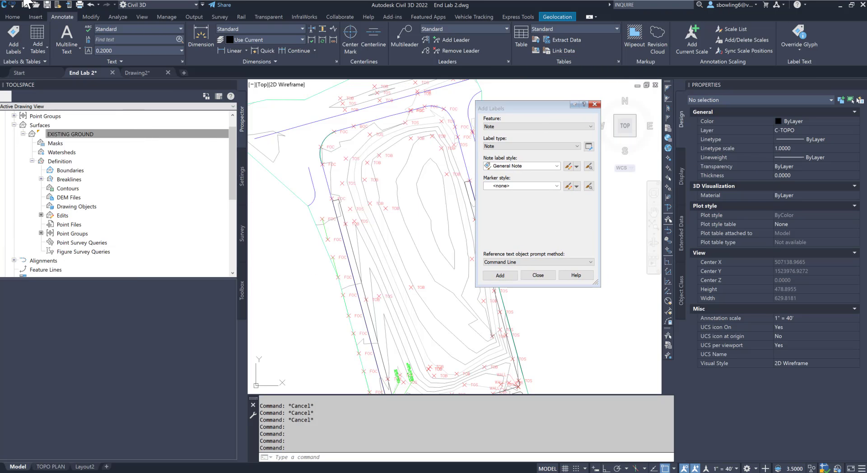
click(13, 50)
key(Escape)
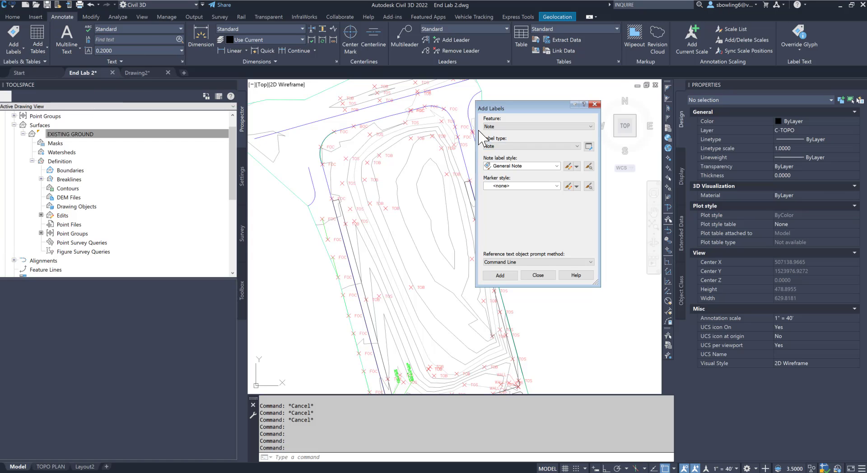
click(594, 104)
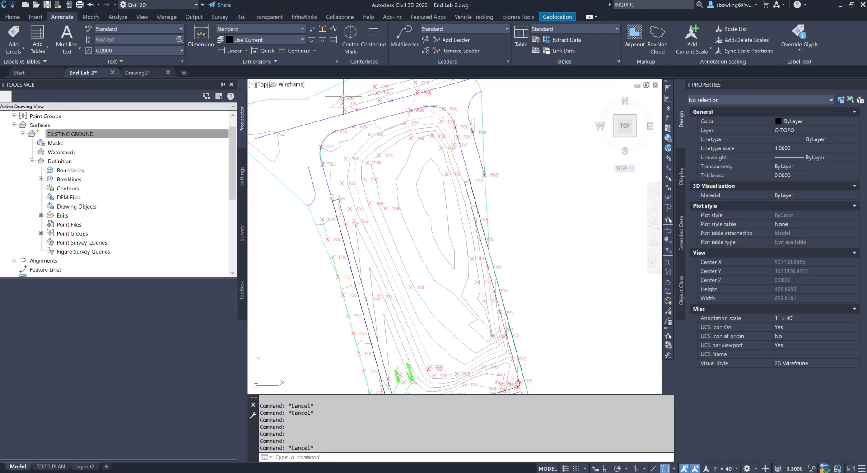
Step: Set up new labels for the Surface feature with the Contour - Multiple label type
click(18, 34)
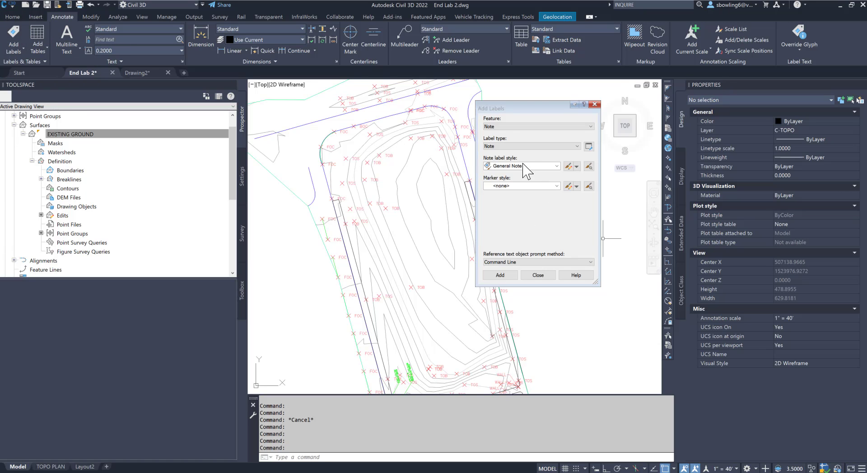
click(502, 127)
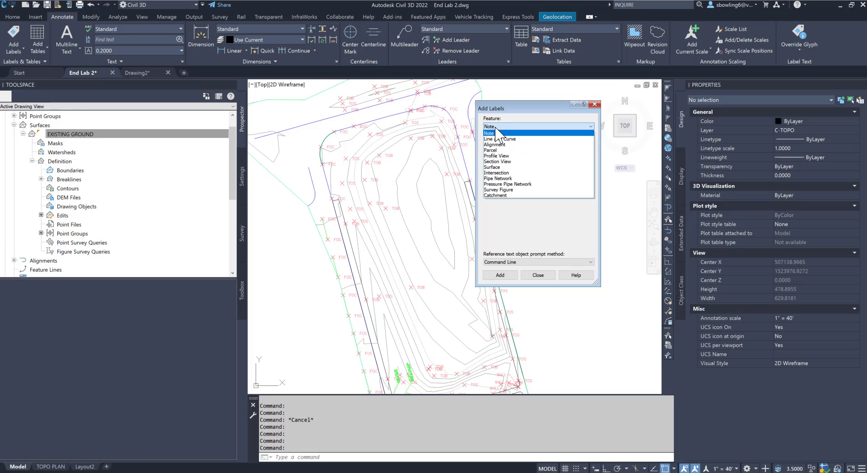
click(493, 167)
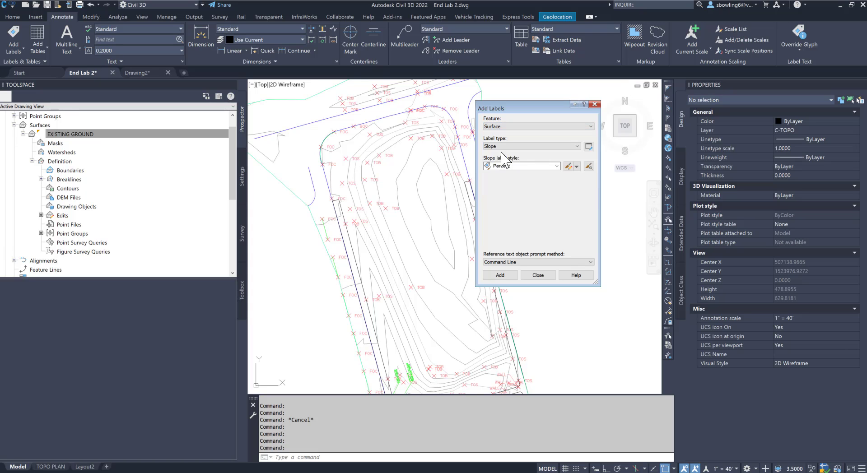
click(504, 146)
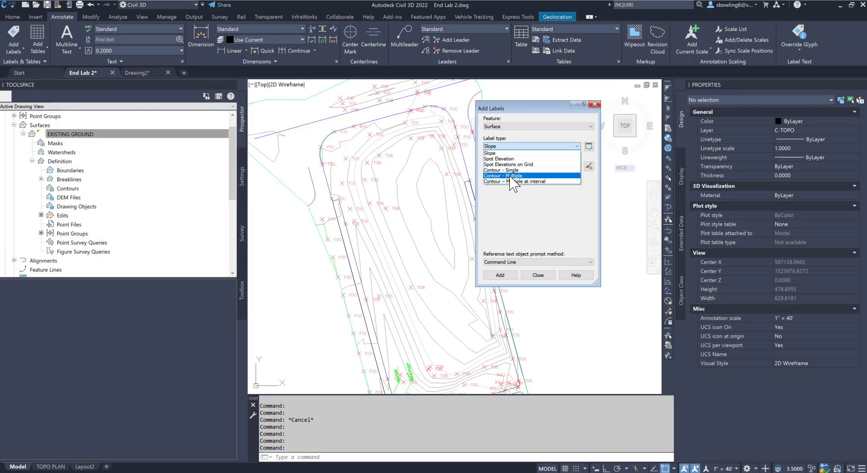
click(511, 176)
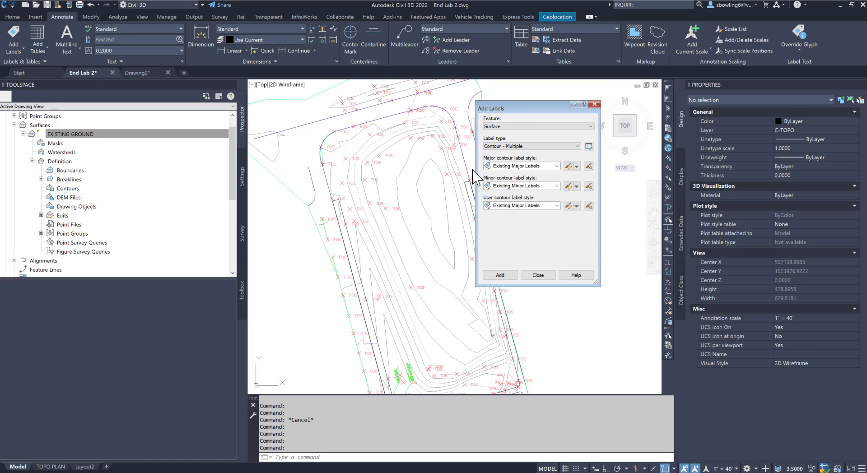
Step: Label the EXISTING GROUND contours along a two-point line crossing the middle of the site from its west edge to its east edge
click(500, 275)
scroll(341, 260, up, 4)
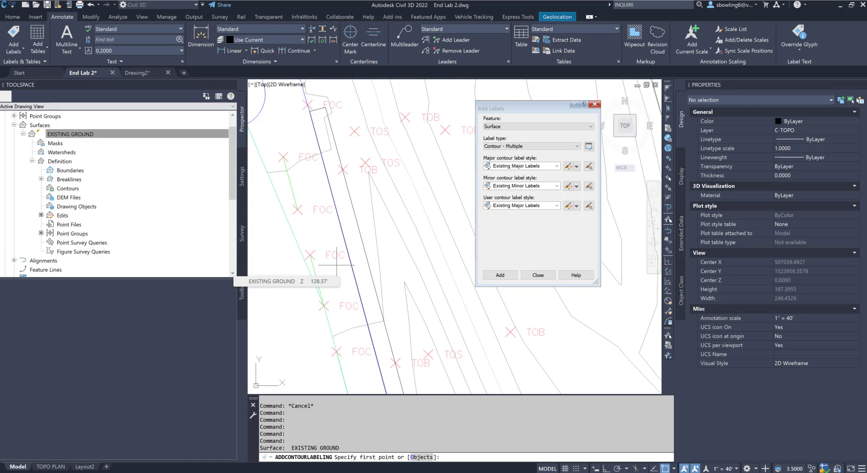
click(336, 265)
scroll(323, 266, down, 4)
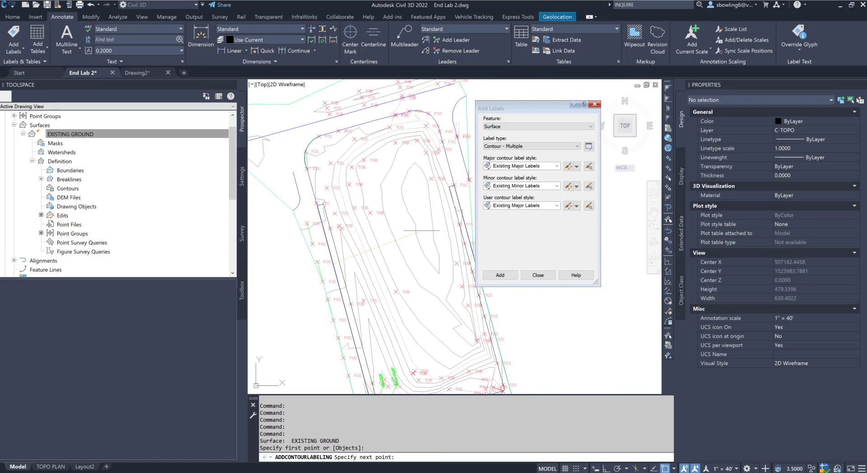
scroll(421, 231, down, 2)
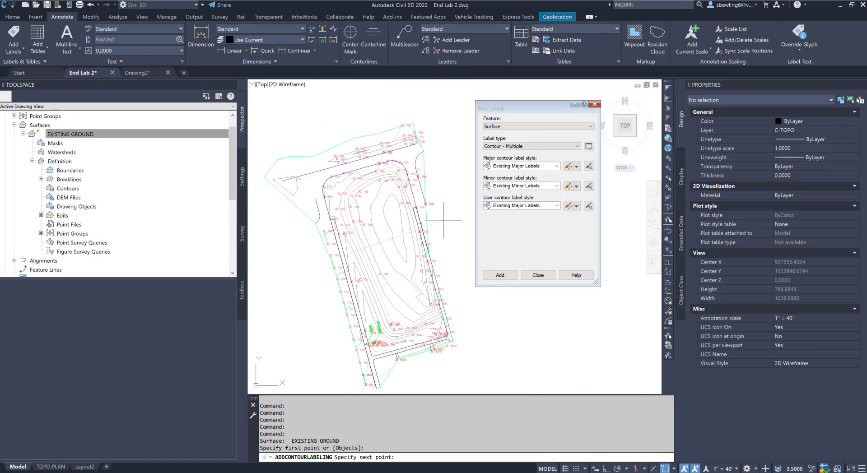
click(443, 221)
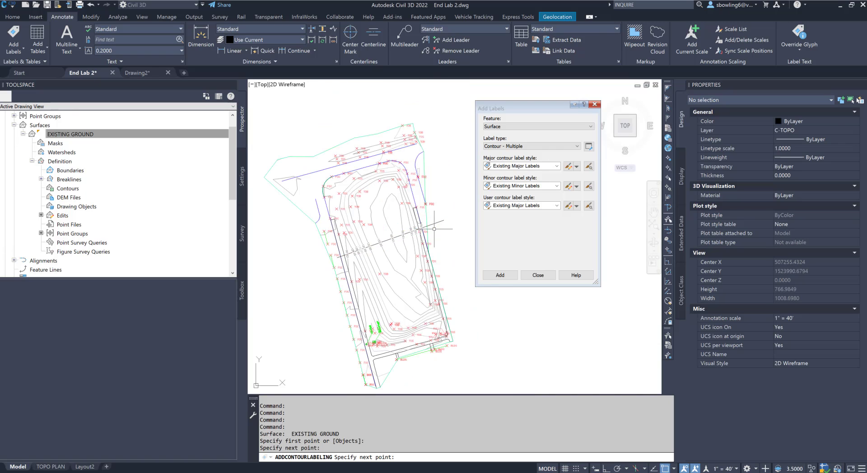
key(Escape)
scroll(393, 239, up, 6)
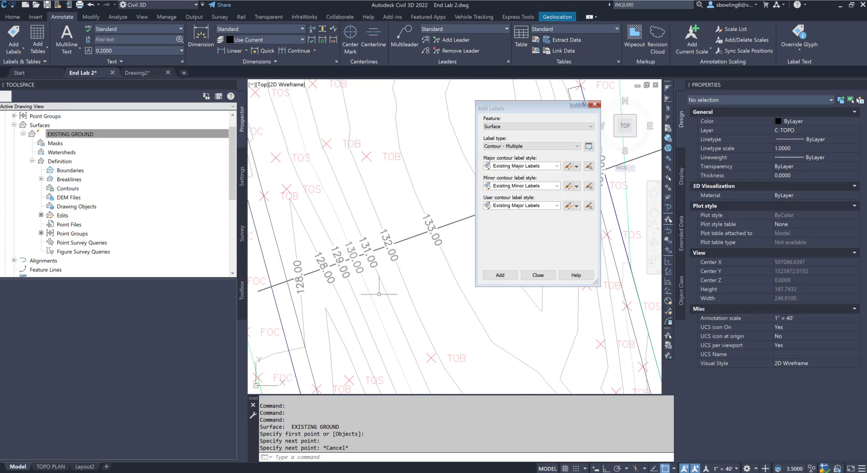
scroll(298, 244, down, 2)
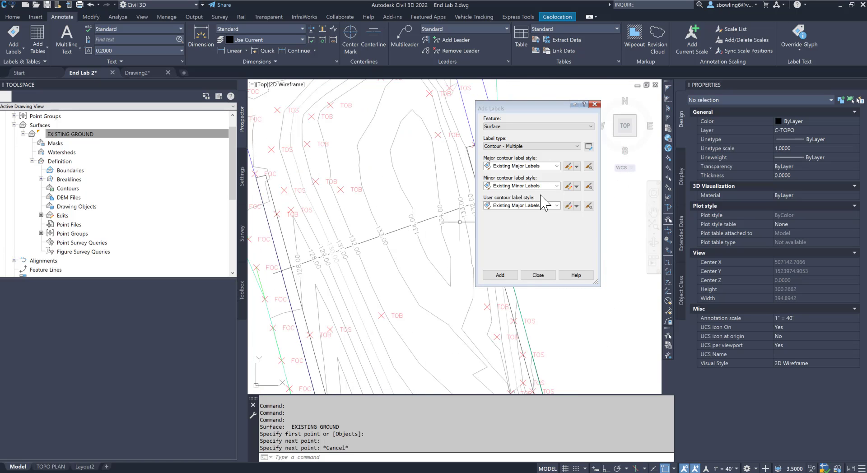
key(Escape)
Step: Copy the Existing Major Labels contour label style and name the copy Existing Contour Labels
click(557, 166)
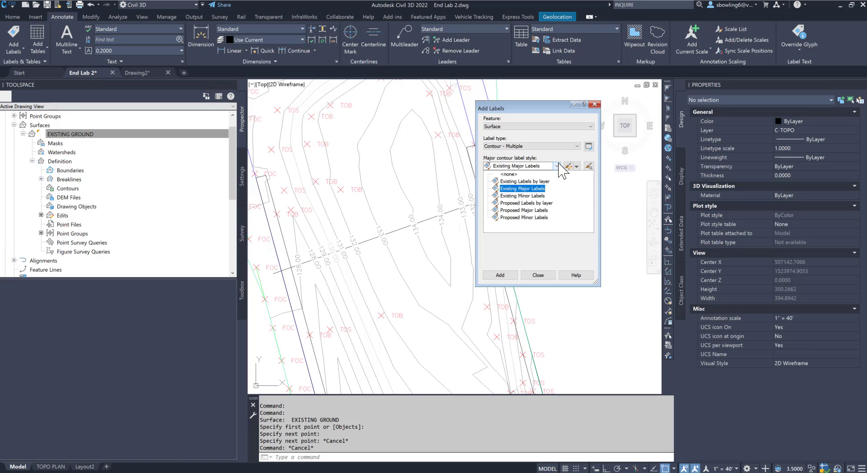
click(560, 168)
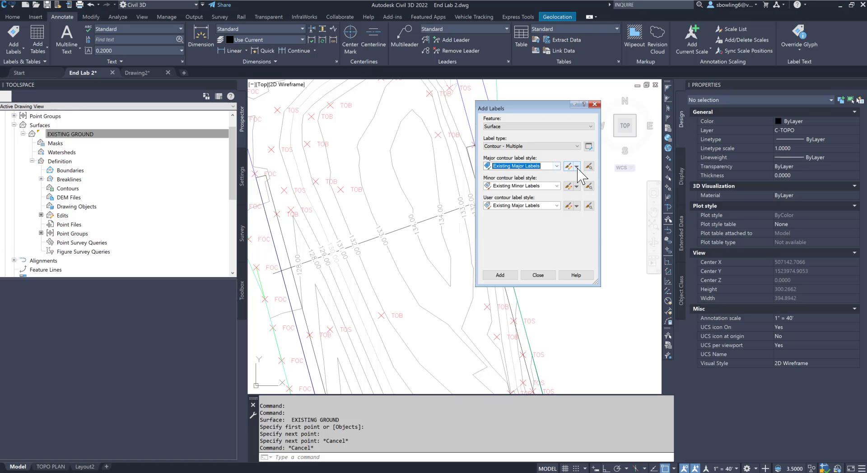
click(577, 168)
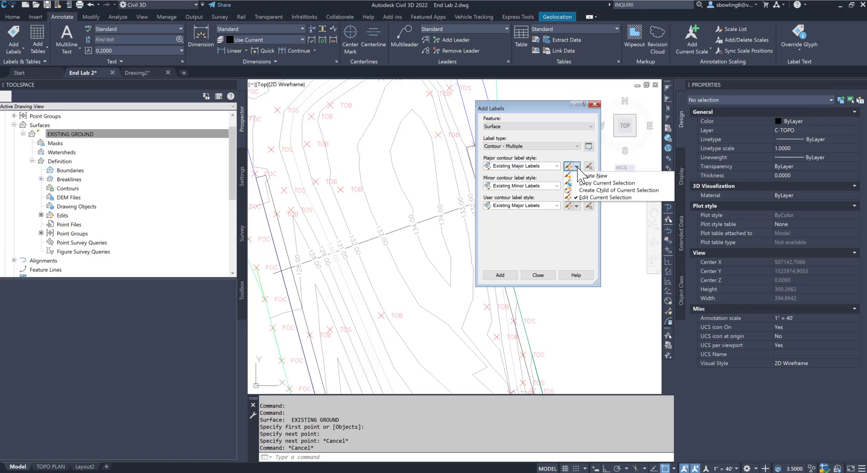
click(591, 184)
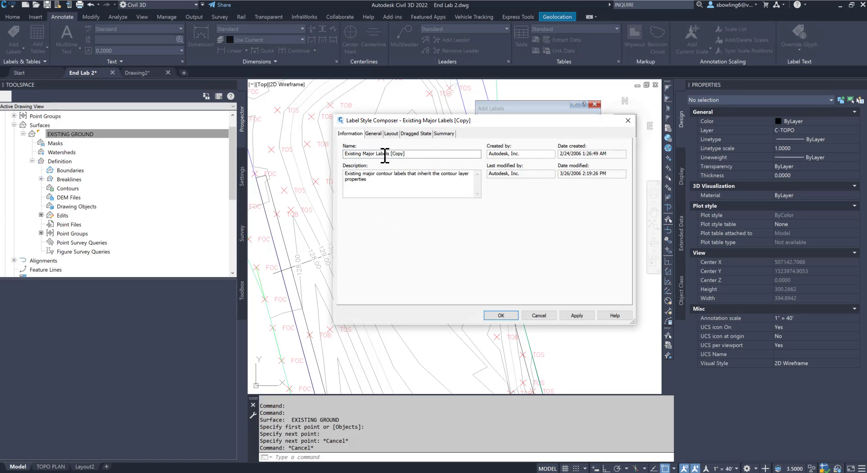
drag(375, 154, 362, 154)
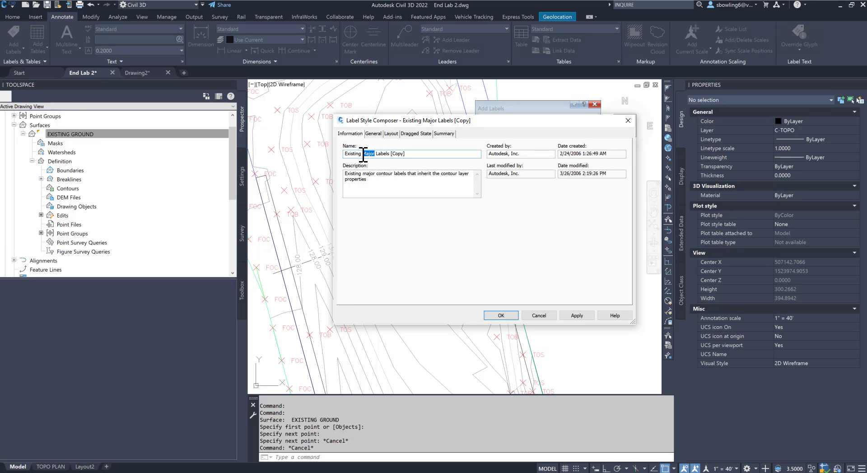
text(Ocont)
key(BackSpace)
Step: Create a layer named C-TOPO-CONTOUR and assign it to the Existing Contour Labels style
click(374, 134)
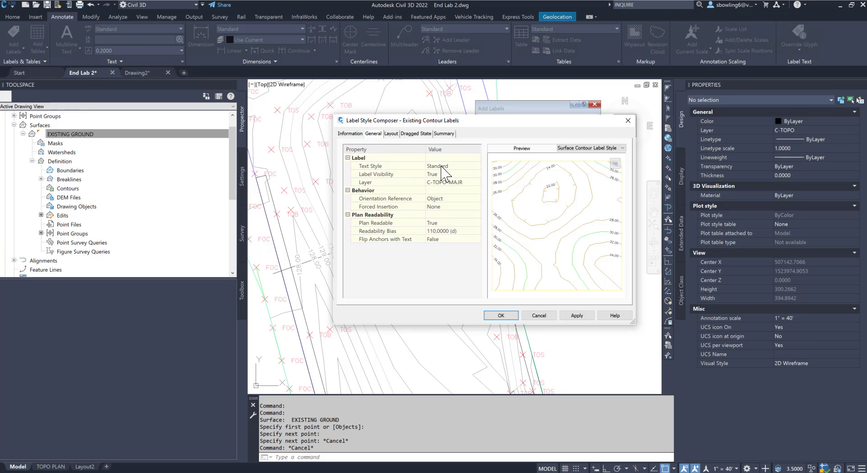
click(473, 183)
click(477, 182)
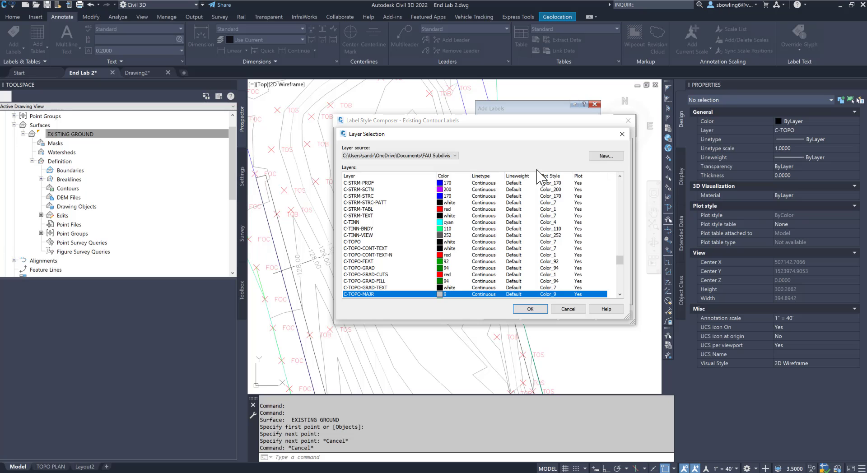
click(606, 157)
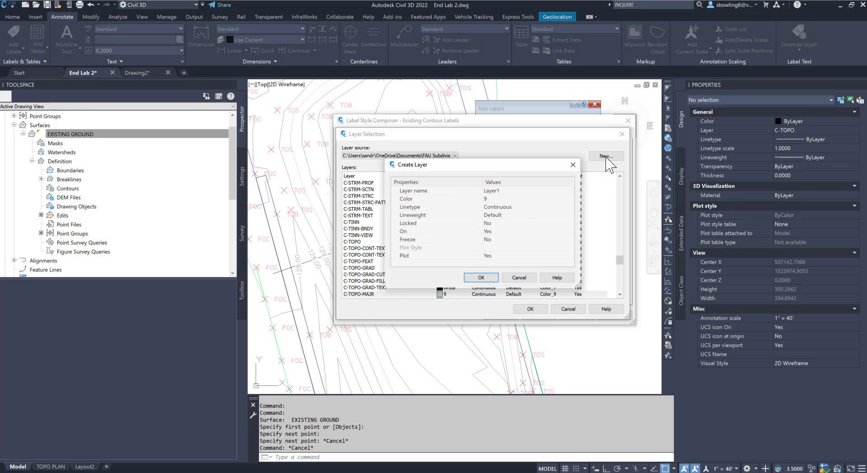
click(510, 190)
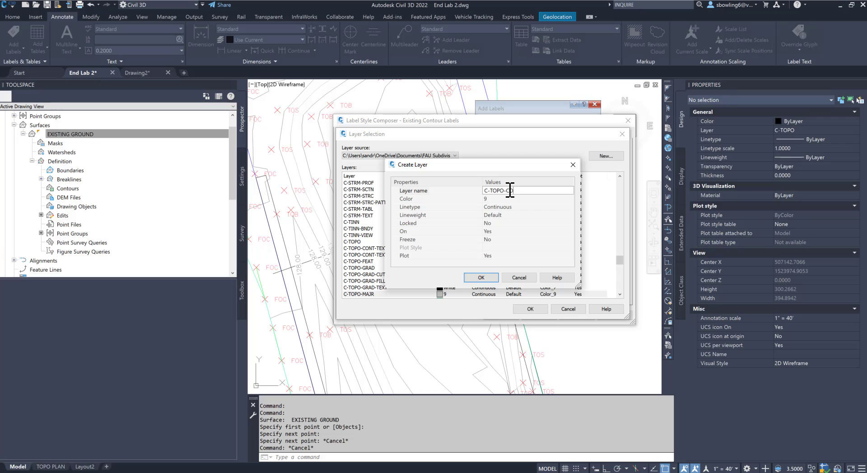
click(480, 279)
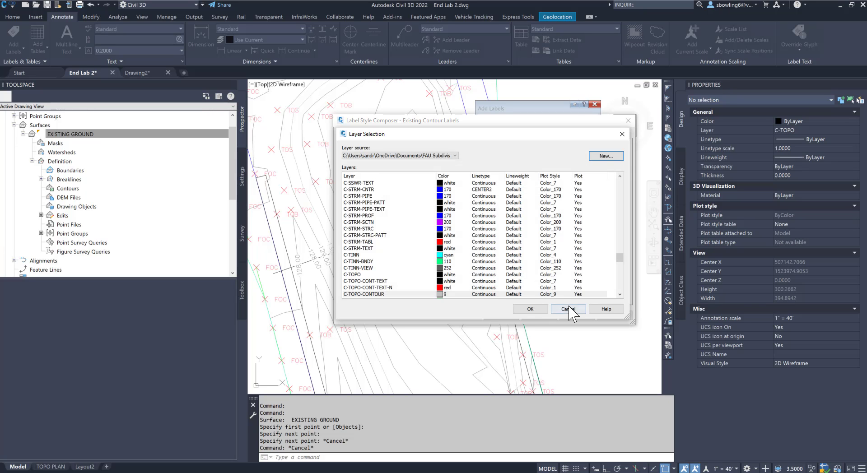
click(529, 310)
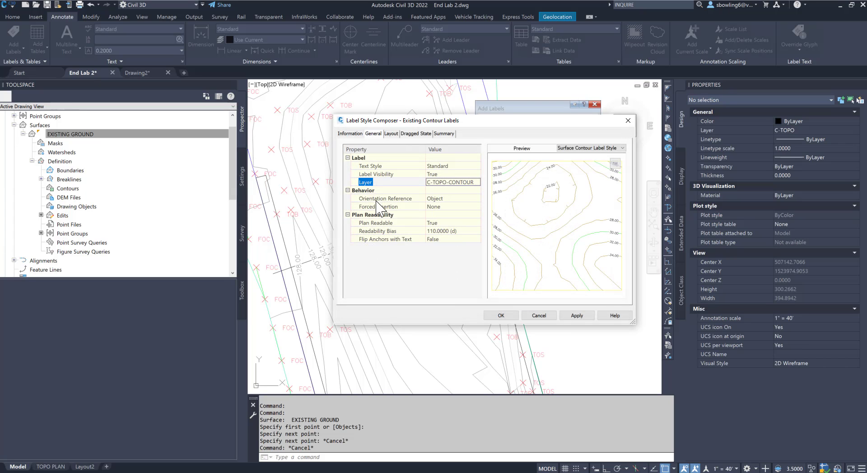
Step: Set the text height of the style's Surface Elevation component to 0.08"
click(394, 134)
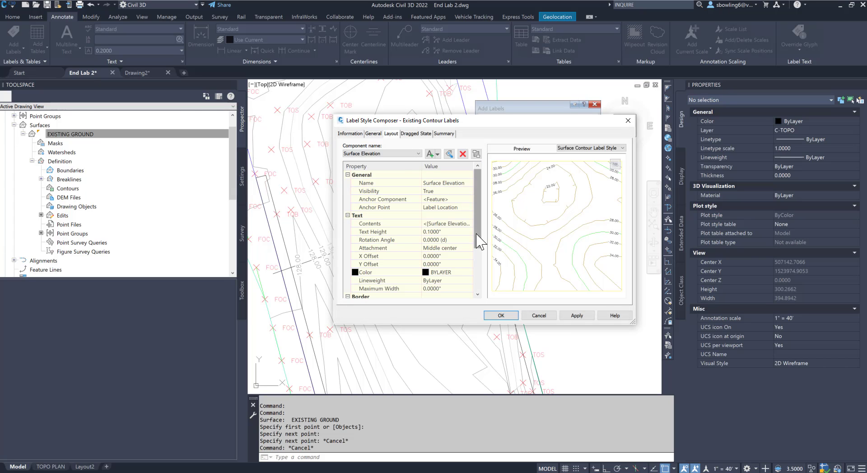
click(446, 232)
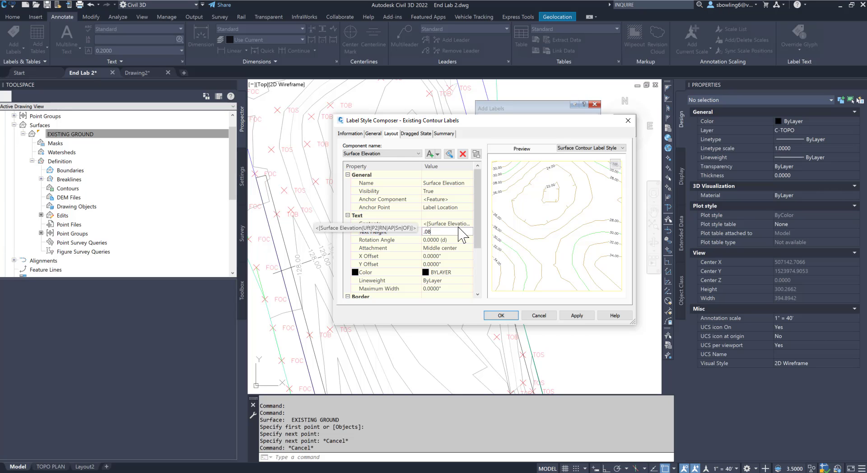
click(459, 223)
Step: Set the Surface Elevation precision to 1 in the label's text contents and update the existing expression with it
click(469, 224)
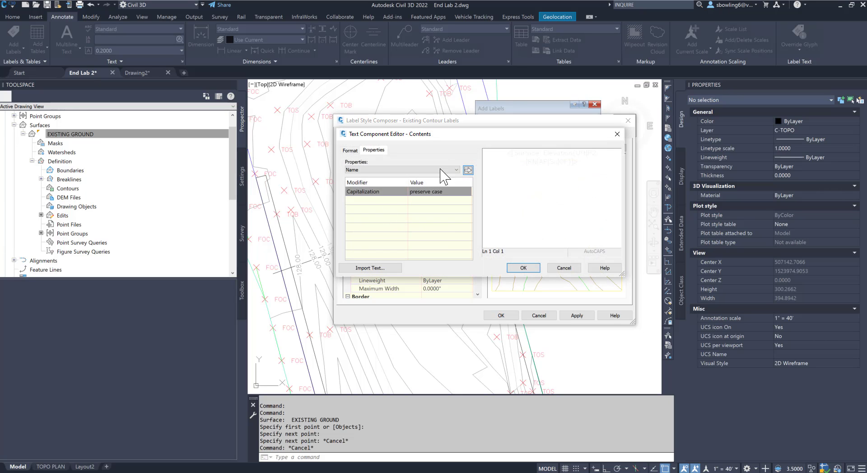
drag(445, 138, 628, 150)
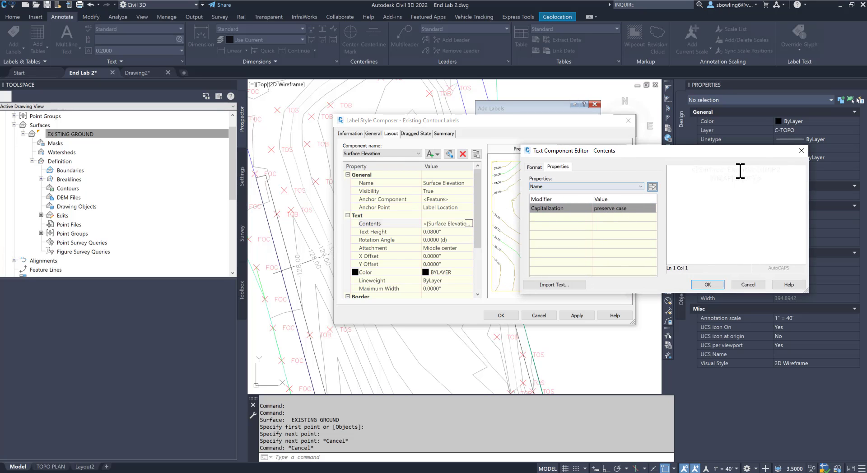
drag(691, 152, 481, 155)
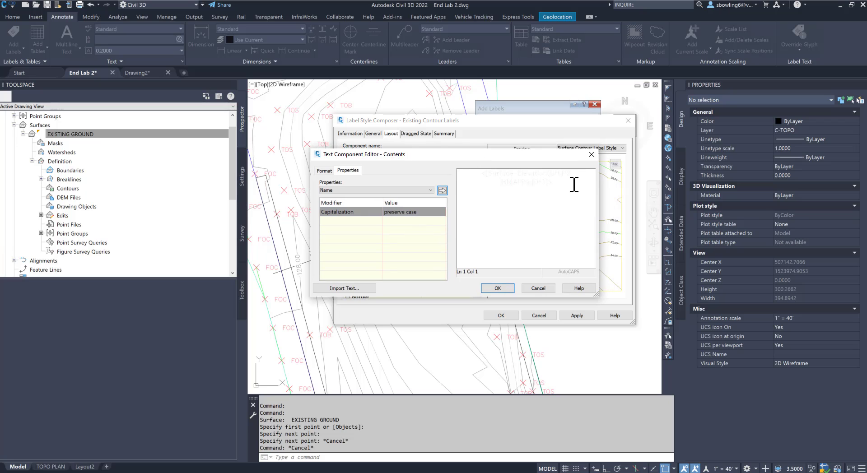
click(569, 185)
drag(568, 186, 457, 172)
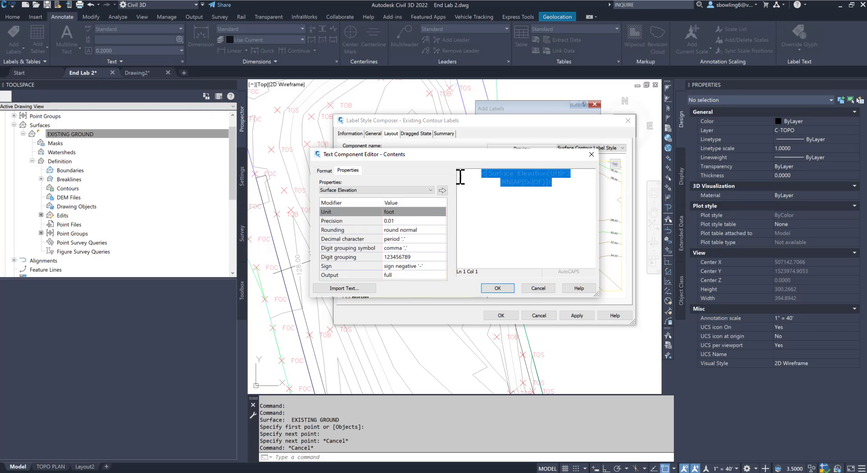
click(414, 221)
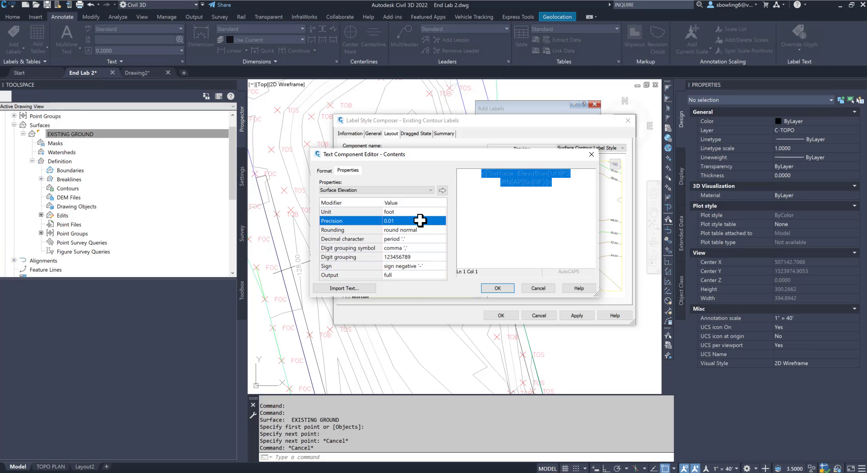
click(420, 220)
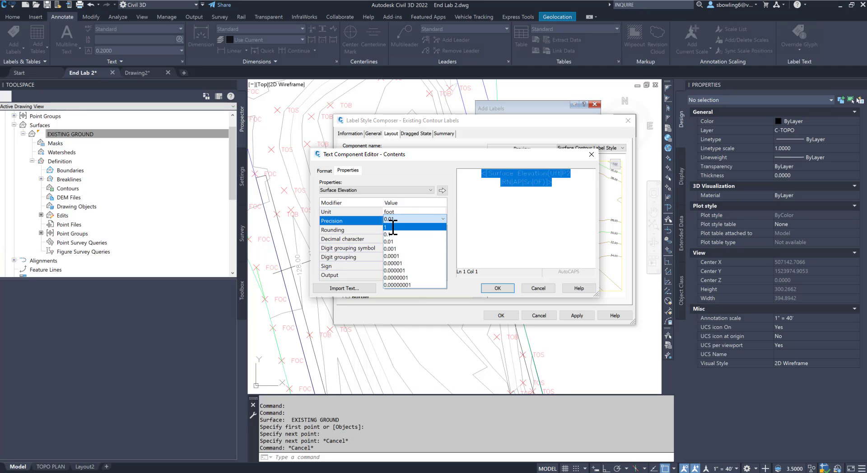
click(393, 227)
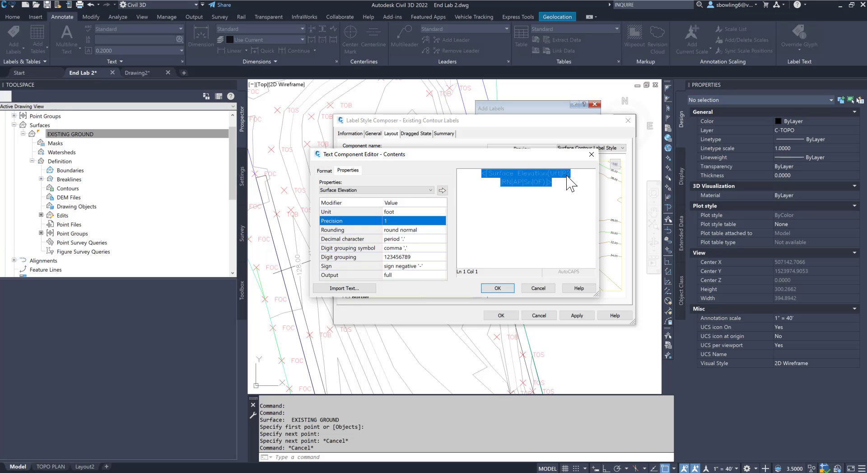
click(442, 190)
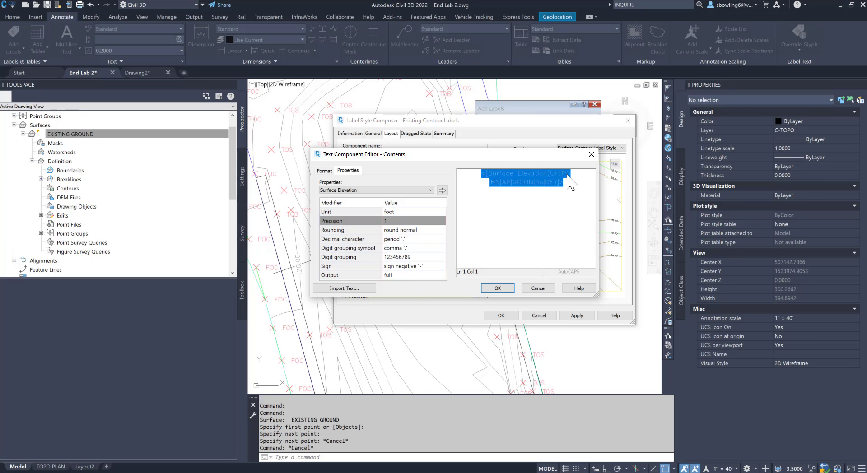
click(498, 288)
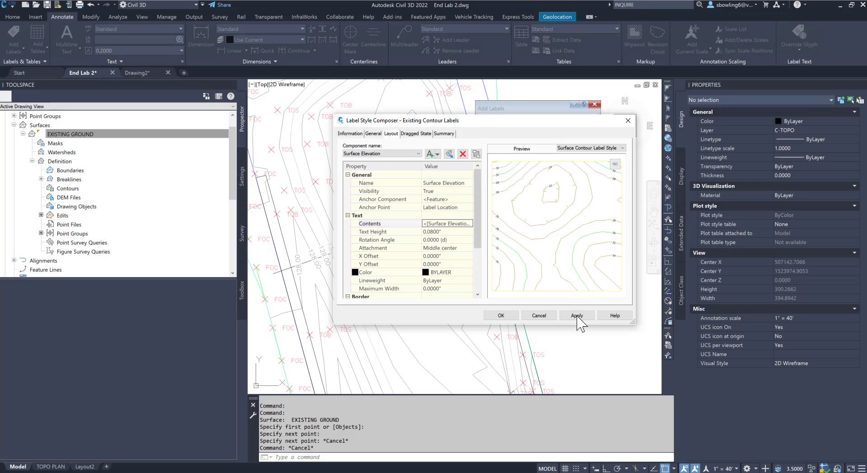
Step: Save the Existing Contour Labels style and choose it for the minor and user contour labels as well
click(577, 315)
click(512, 314)
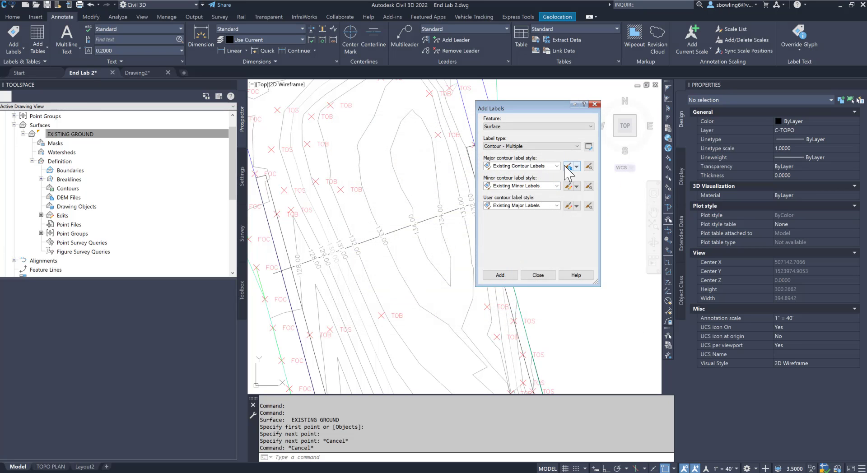
click(568, 186)
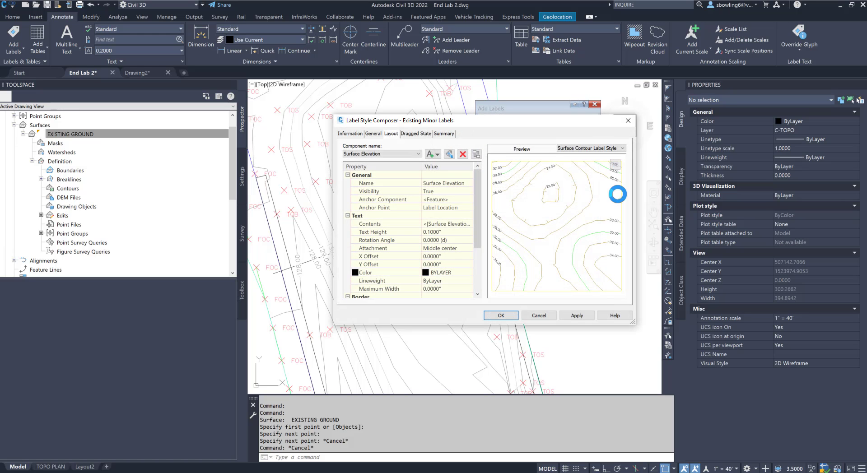
click(628, 120)
click(519, 186)
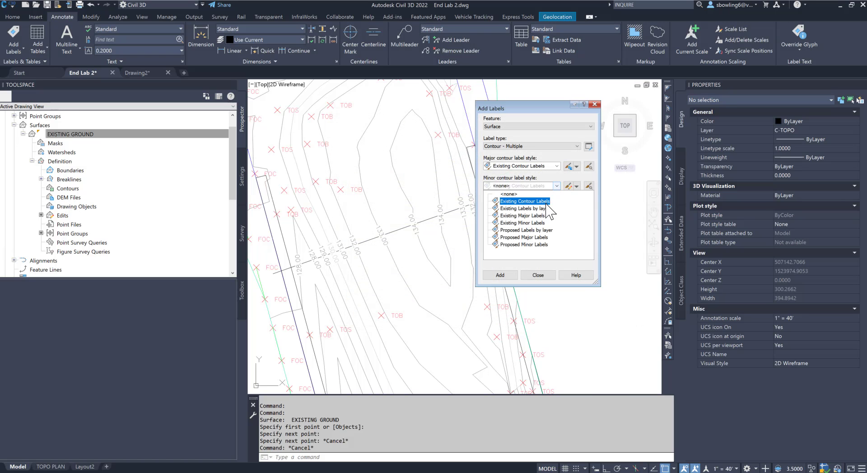
click(520, 201)
click(546, 206)
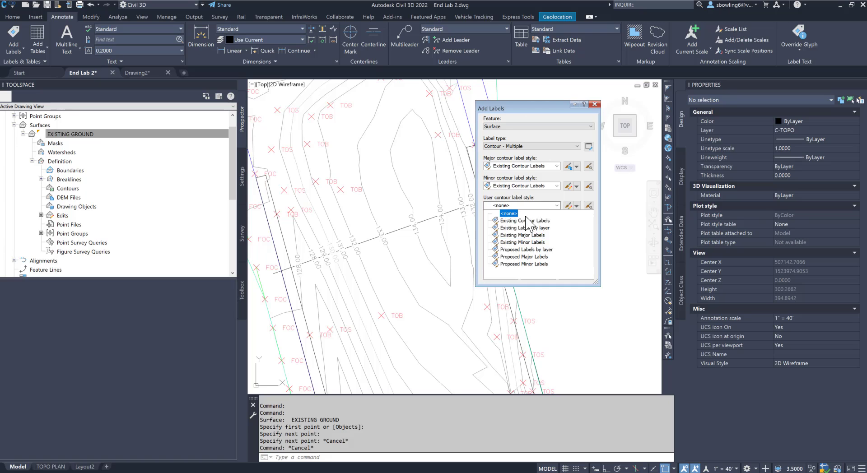
click(524, 221)
click(516, 276)
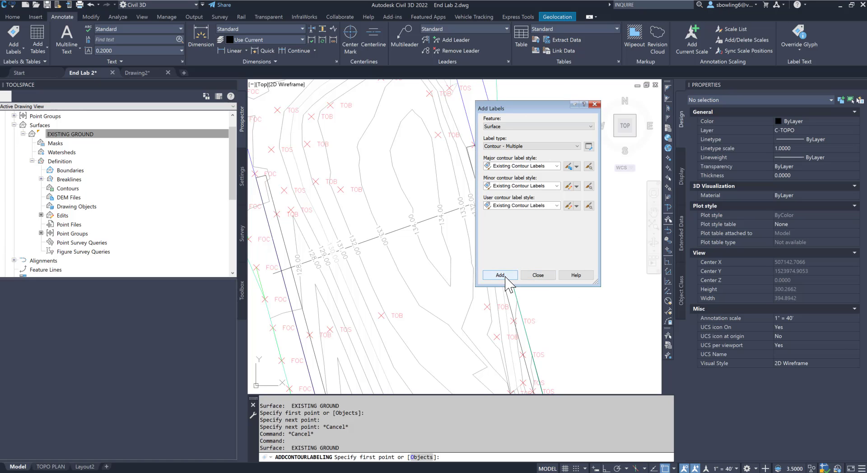
click(538, 276)
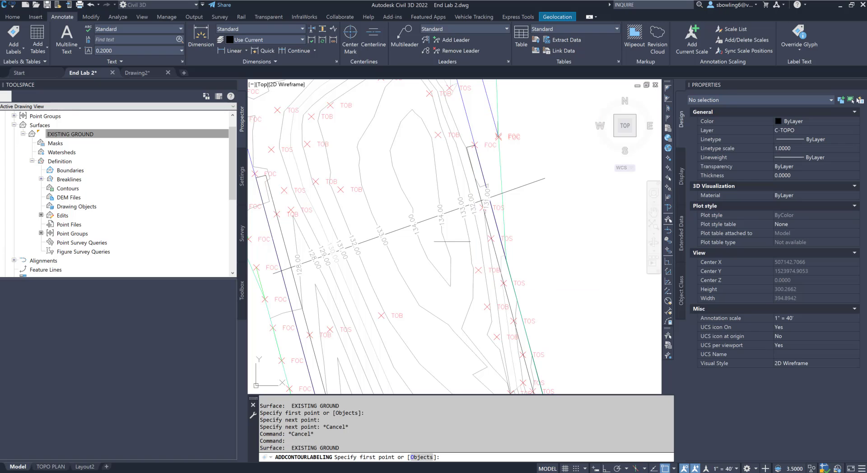
click(448, 213)
click(820, 150)
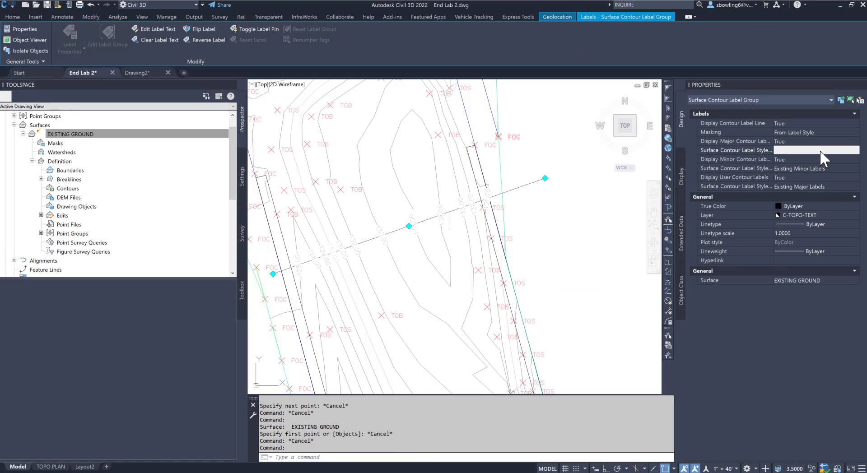
key(Escape)
Step: Set Display Contour Label Line to False for the contour label group crossing the existing ground surface
click(419, 223)
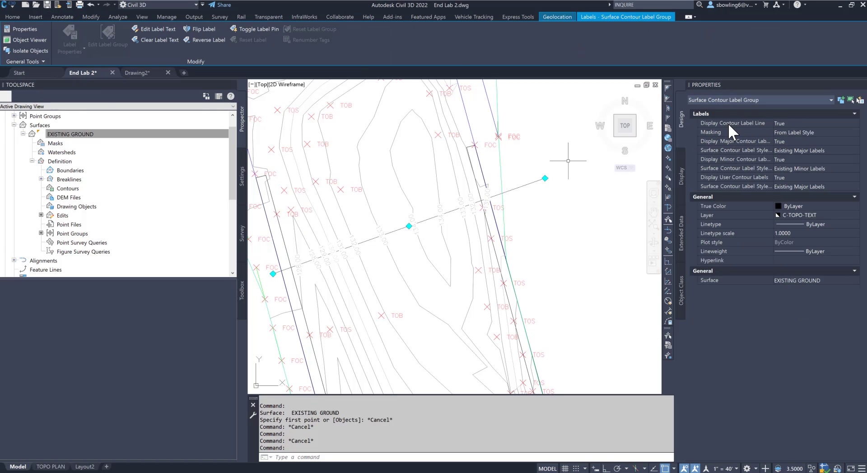
click(801, 123)
click(800, 123)
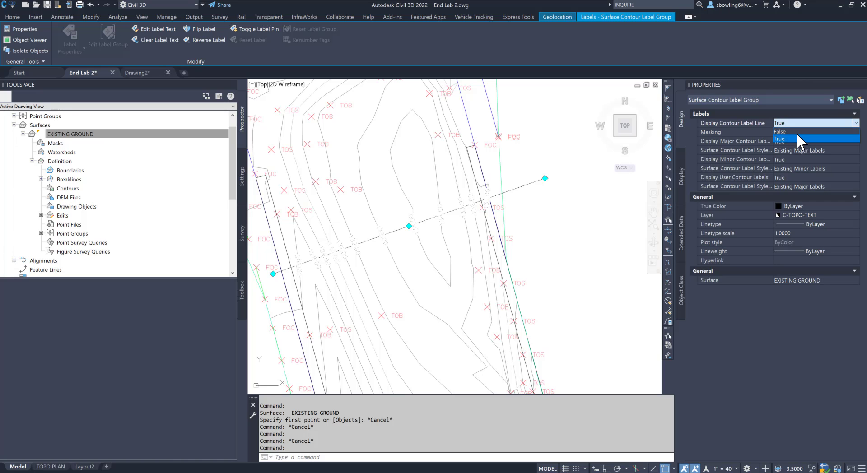
click(797, 132)
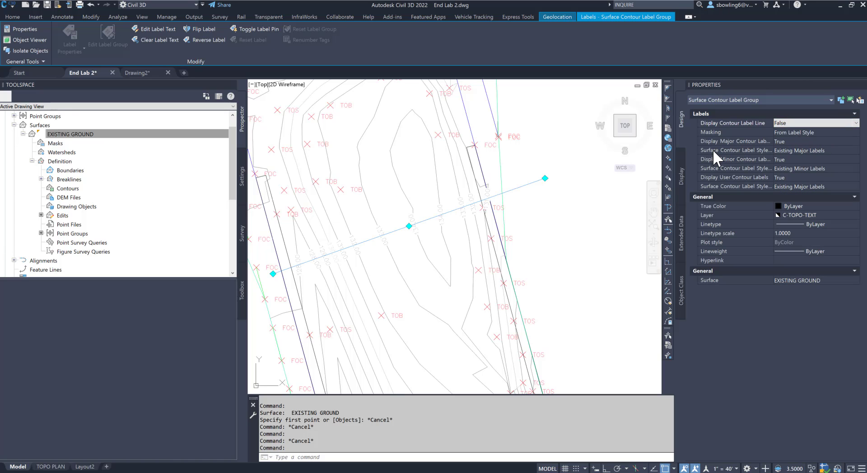
Step: Assign Existing Contour Labels as the major, minor and user-defined label style of the selected contour label group
click(790, 150)
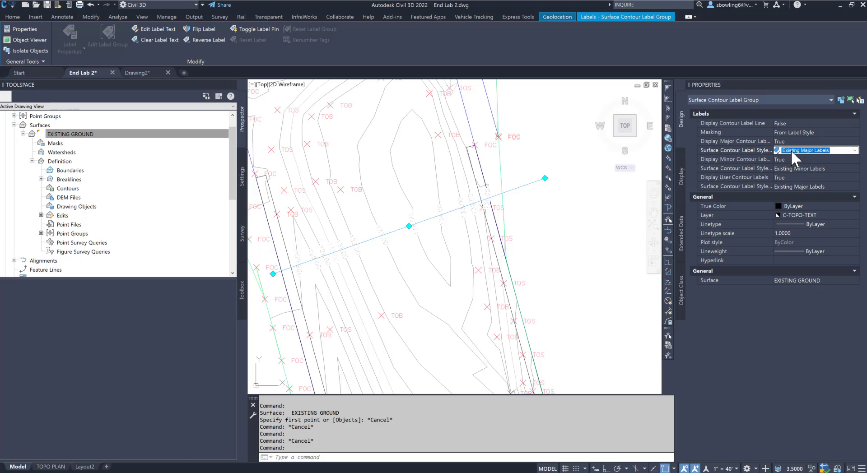
click(790, 150)
click(801, 159)
drag(649, 169, 587, 169)
click(757, 168)
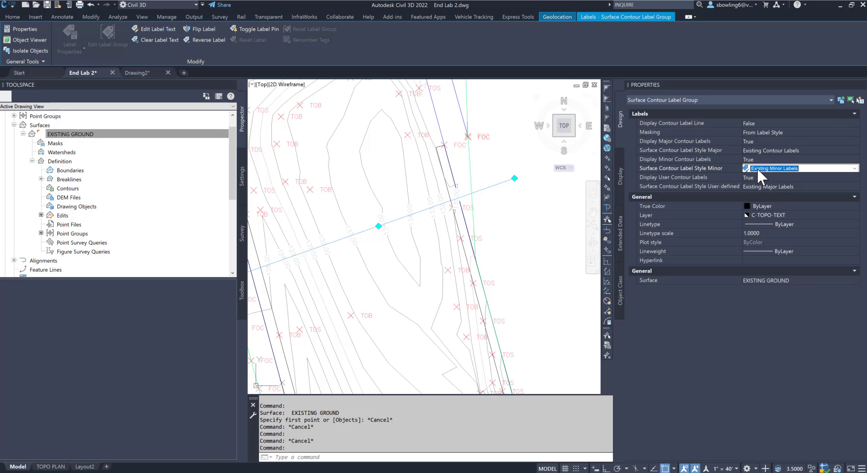
click(758, 169)
click(807, 177)
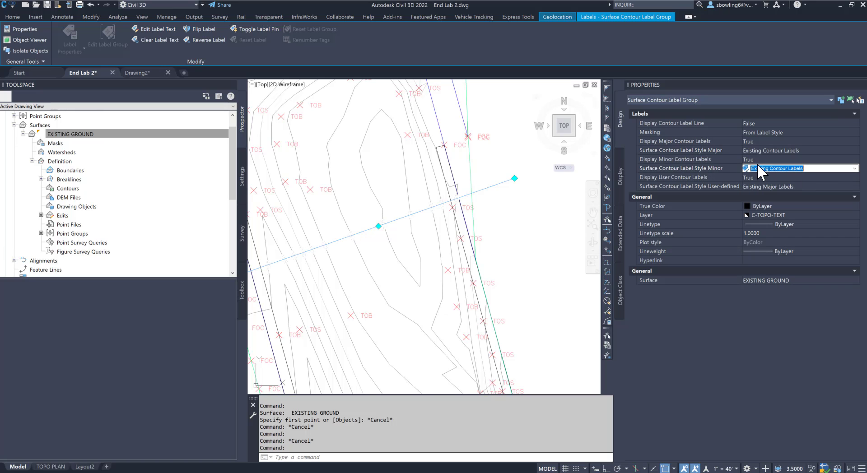
click(777, 186)
click(778, 187)
click(779, 193)
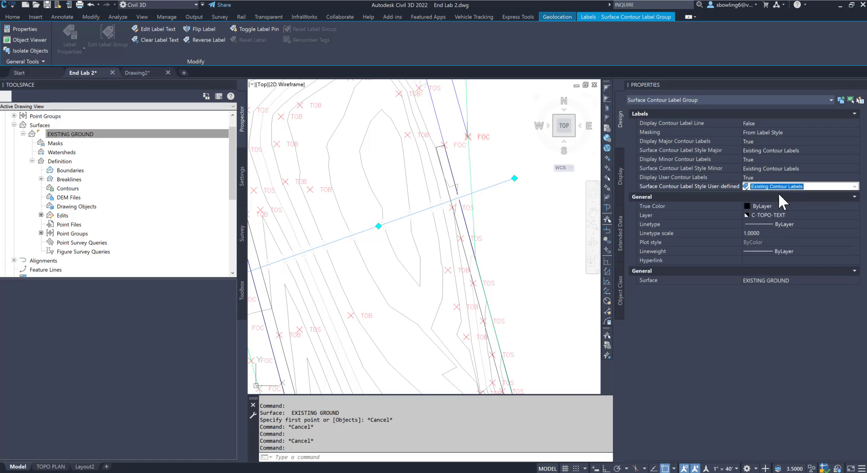
key(Escape)
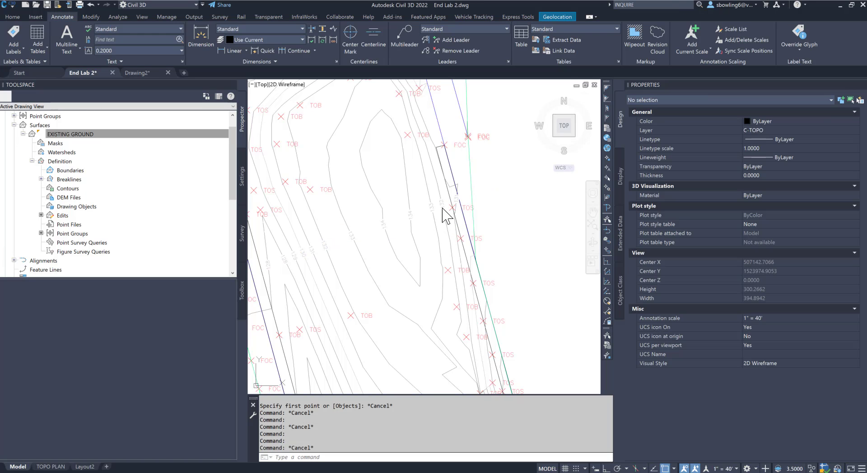
Step: Set up new labels for the Surface feature with the label type Contour - Multiple
scroll(493, 188, down, 3)
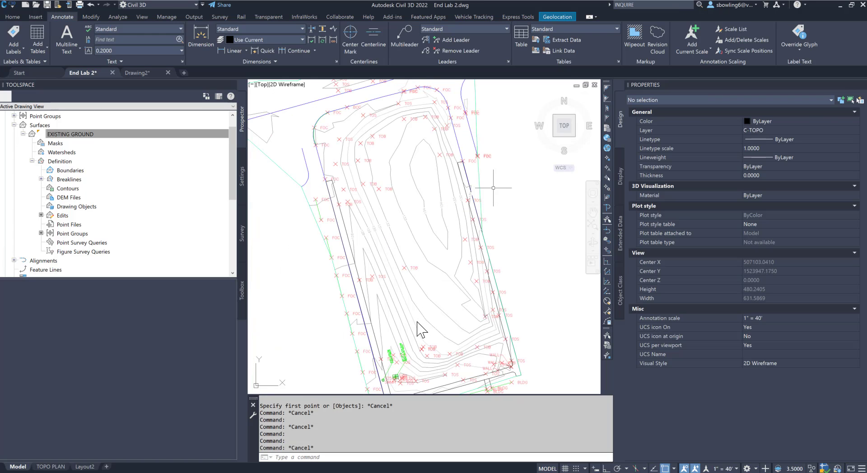
scroll(398, 244, down, 3)
scroll(405, 320, up, 3)
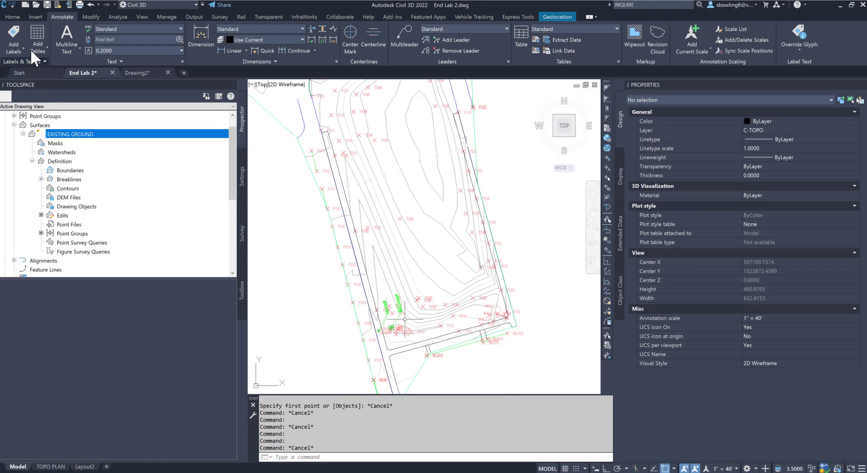
click(15, 36)
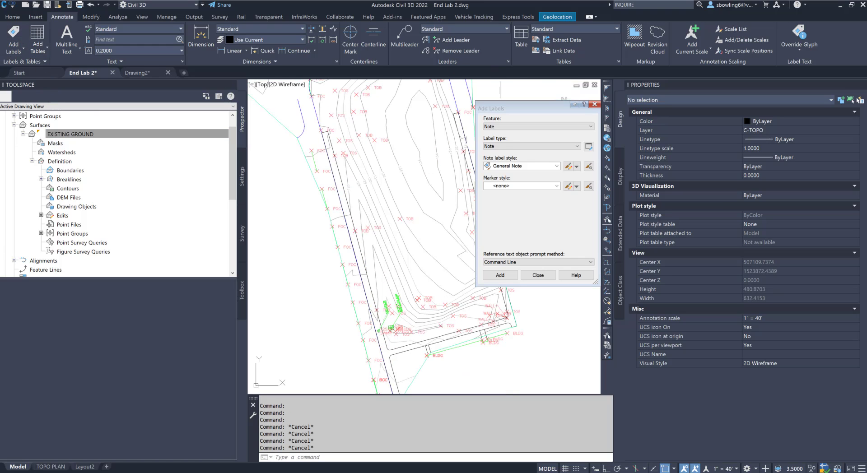
click(502, 127)
click(491, 167)
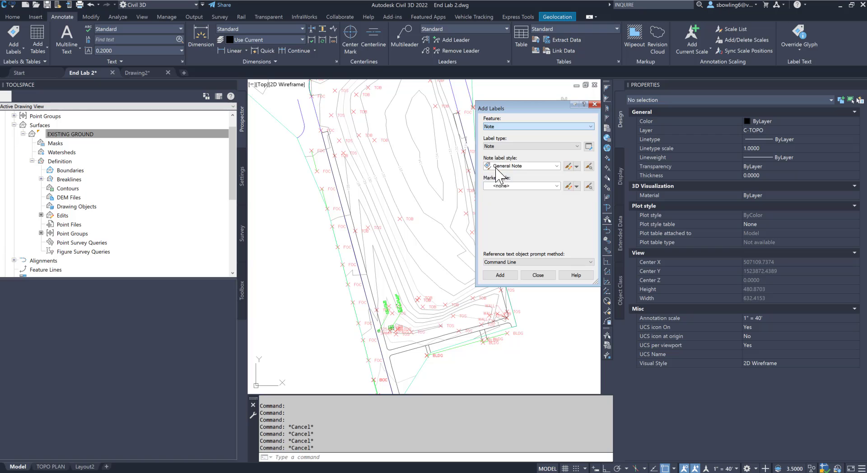
click(511, 146)
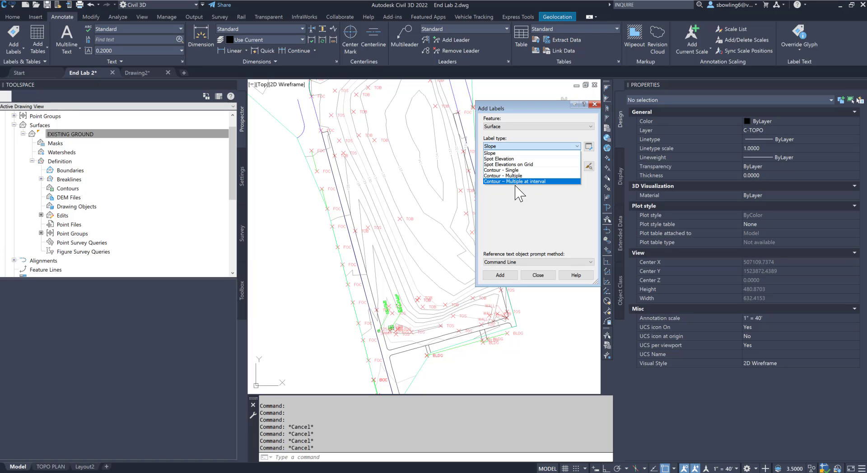
click(503, 176)
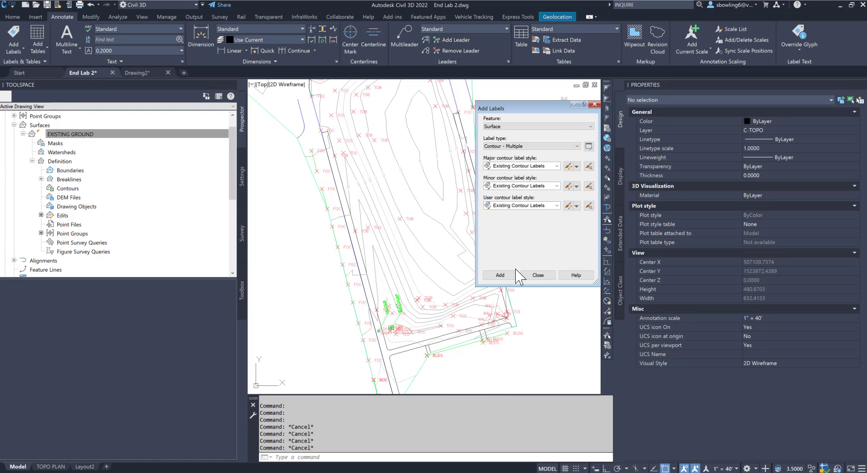
Step: Add a diagonal contour label line from the green symbols at the site's lower end up across its eastern edge
click(500, 275)
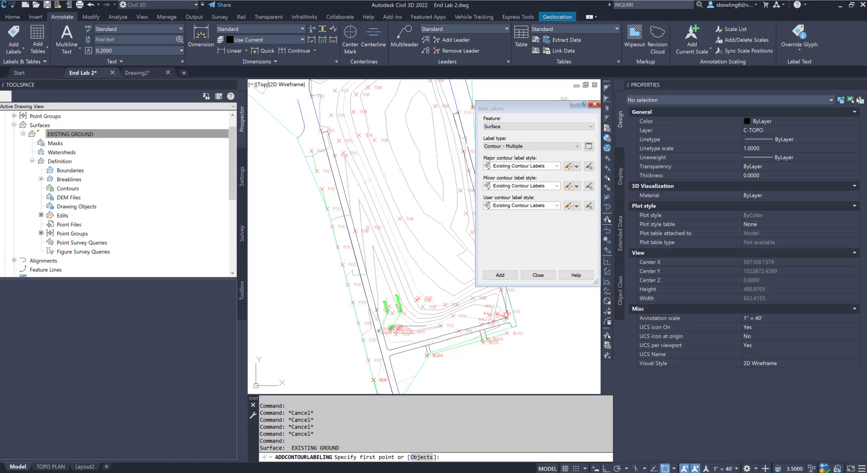
click(397, 328)
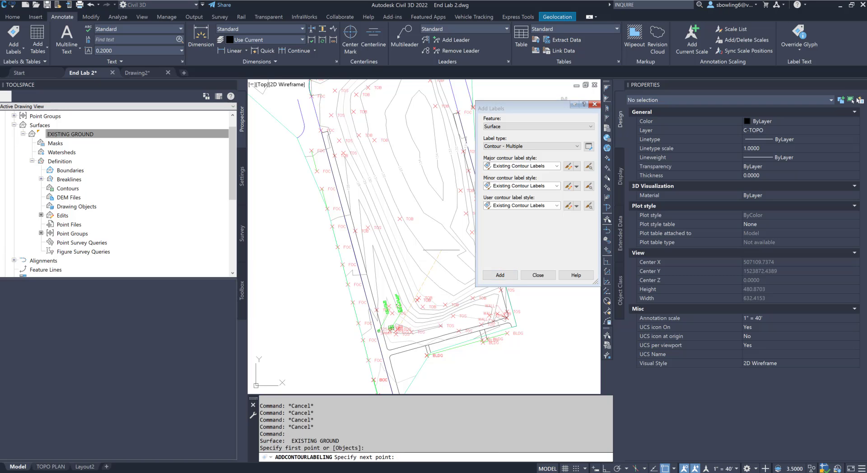
scroll(384, 248, up, 2)
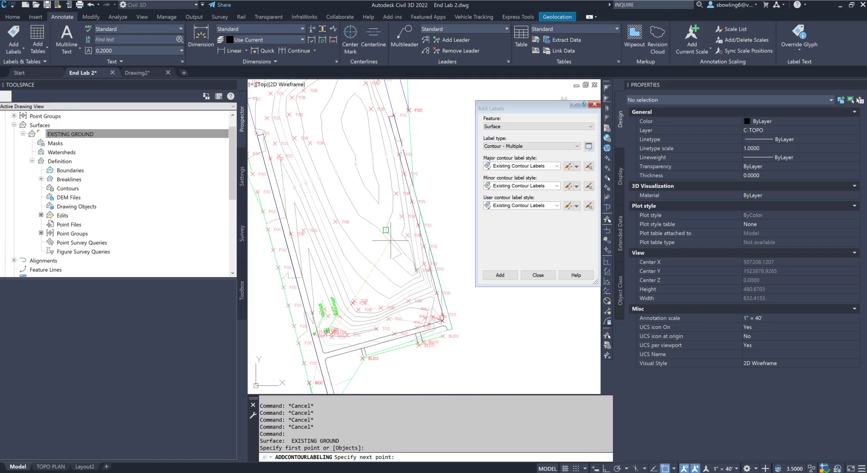
scroll(386, 237, up, 2)
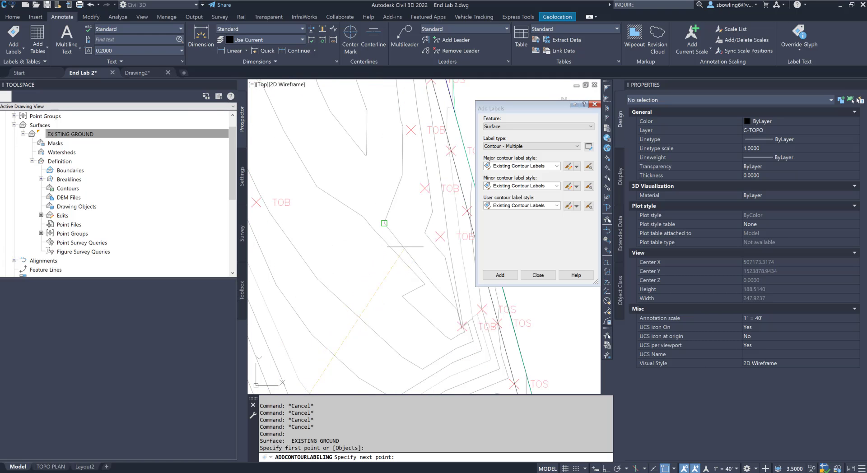
scroll(371, 249, down, 4)
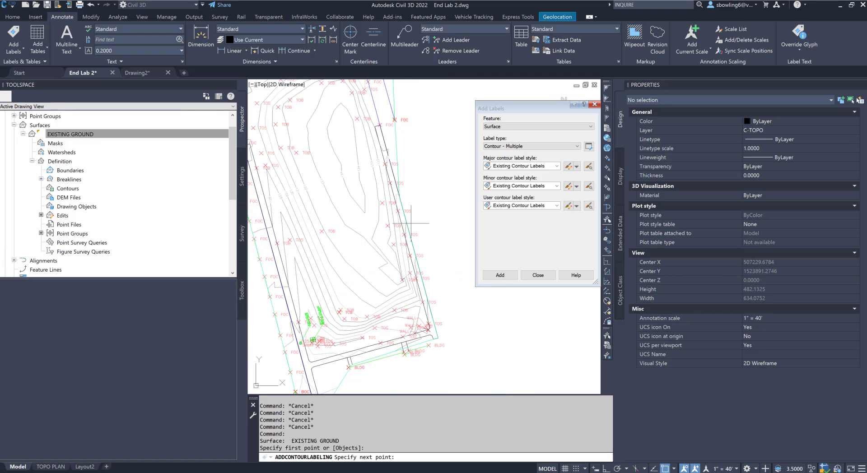
click(410, 201)
key(Escape)
key(Escape)
Step: Select all similar contour label groups and set their Display Contour Label Line to False
click(387, 242)
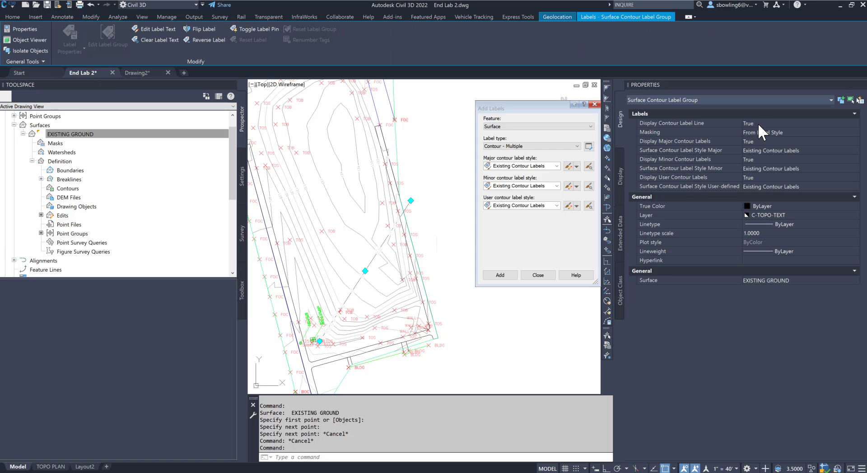
right_click(358, 246)
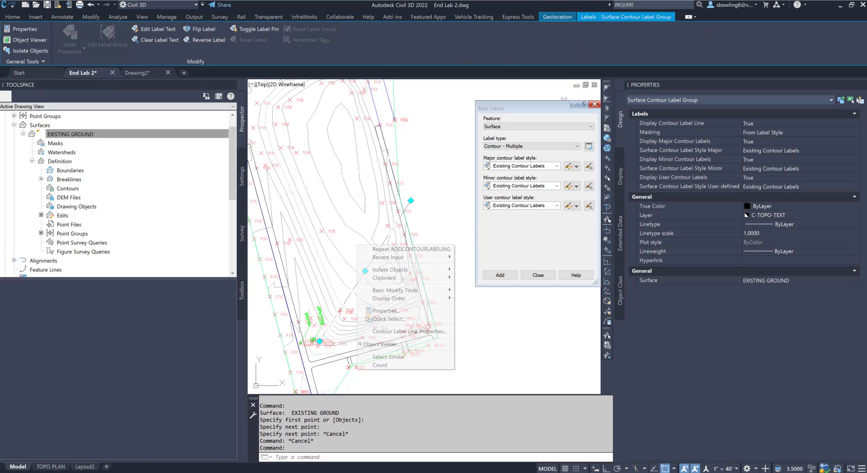
click(389, 358)
click(763, 125)
click(763, 125)
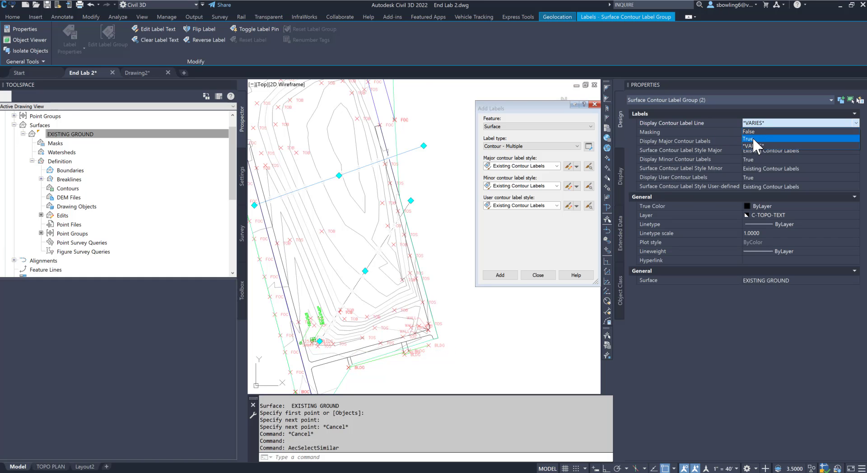
click(750, 132)
key(Escape)
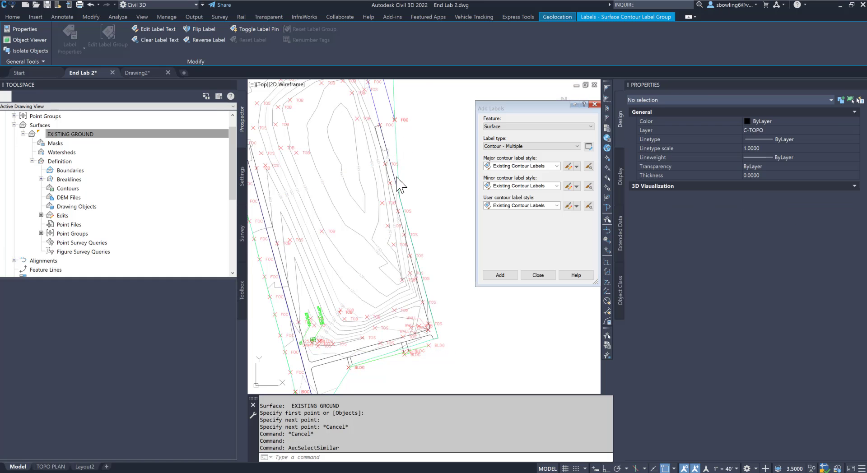
Step: Switch the label type for new Surface labels to Contour - Single
scroll(379, 251, down, 2)
scroll(320, 137, up, 2)
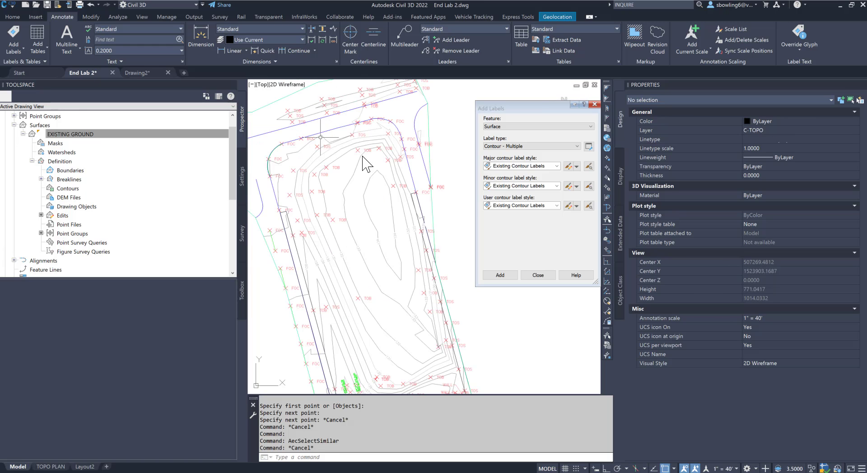
click(514, 149)
click(513, 148)
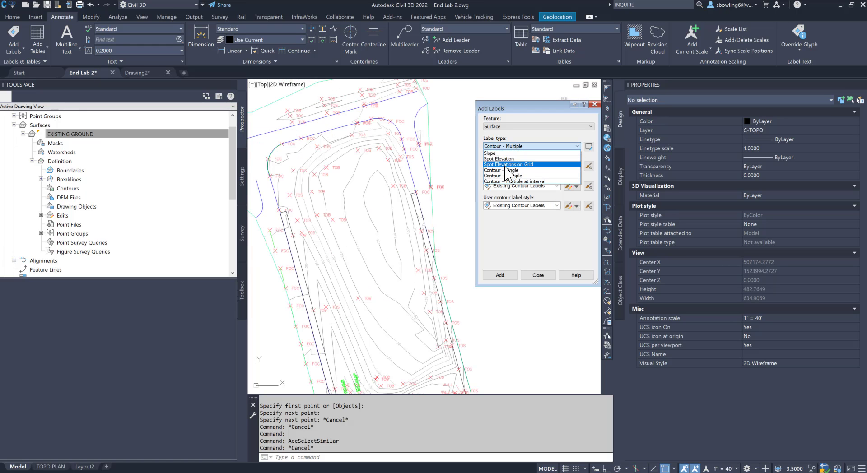
click(519, 155)
click(500, 275)
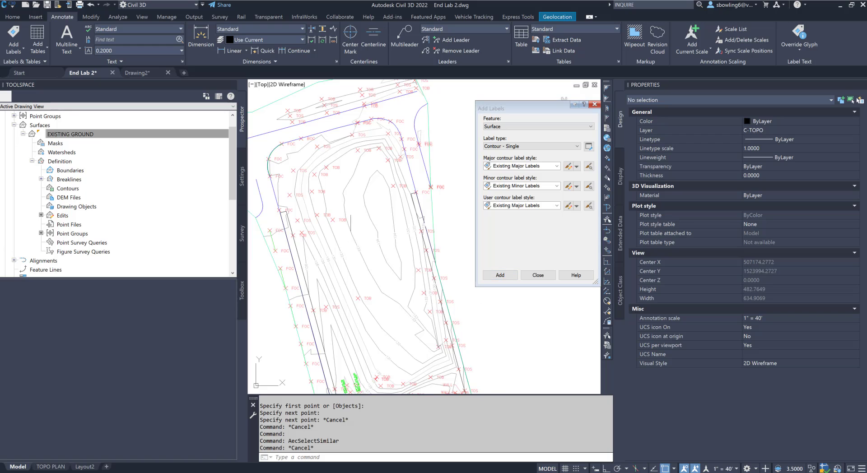
Step: Place single contour labels on three contours at the site's upper end with the Existing Major Labels and Existing Minor Labels styles
middle_drag(336, 125, 387, 209)
scroll(385, 204, up, 5)
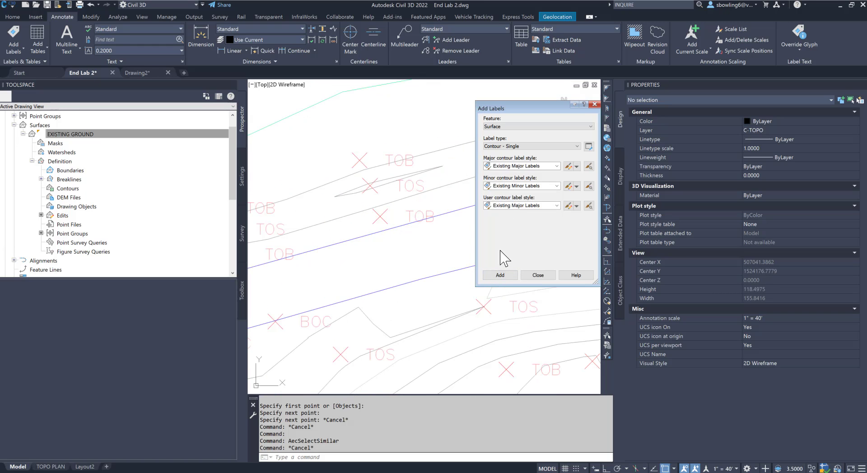
click(499, 276)
click(500, 275)
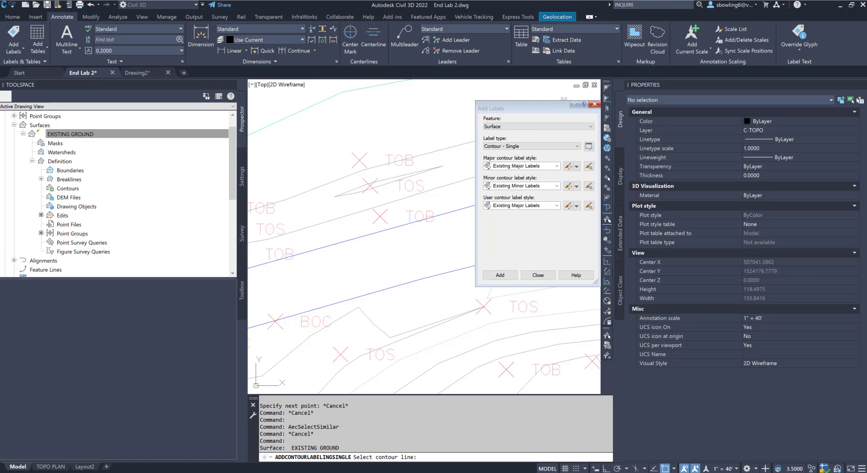
click(384, 183)
click(285, 199)
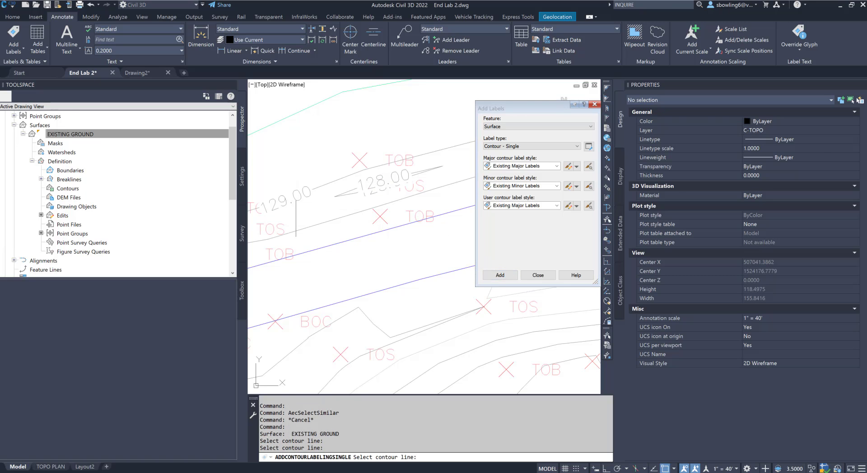
scroll(282, 233, down, 4)
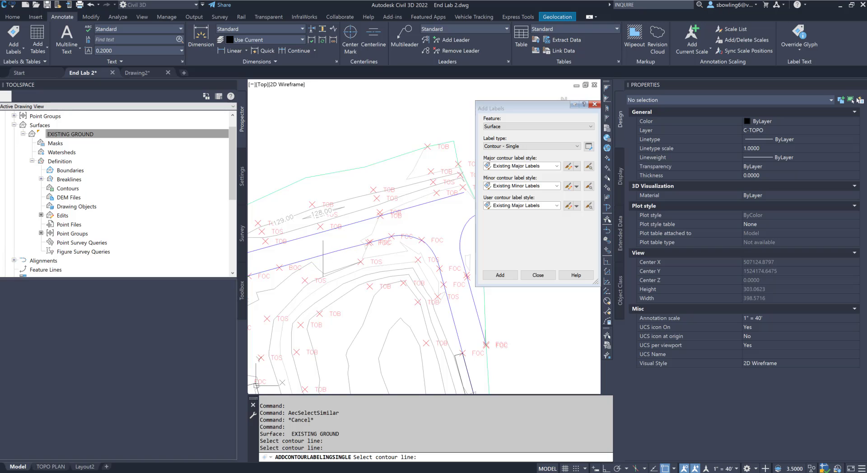
click(372, 233)
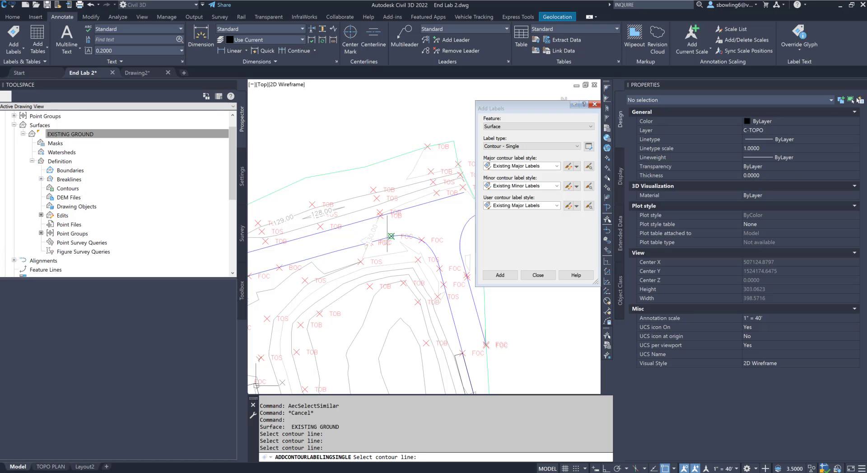
Step: Inspect the label group beside the FOC points, and undo the three single contour labels just placed
key(Escape)
click(371, 234)
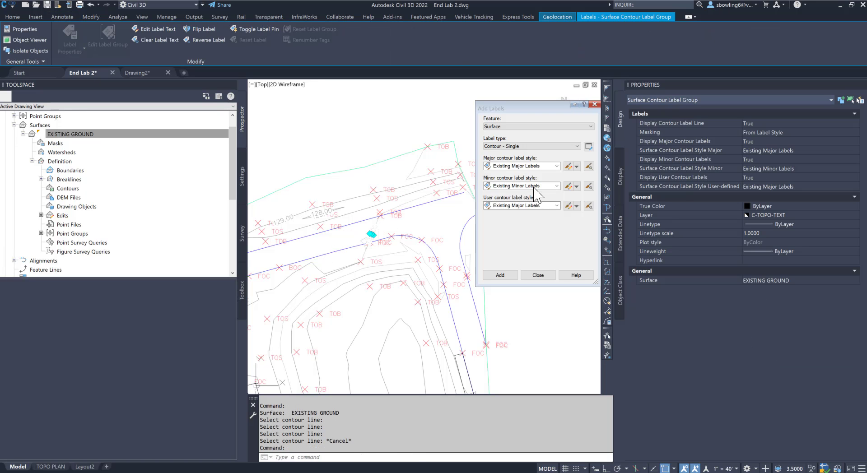
click(536, 167)
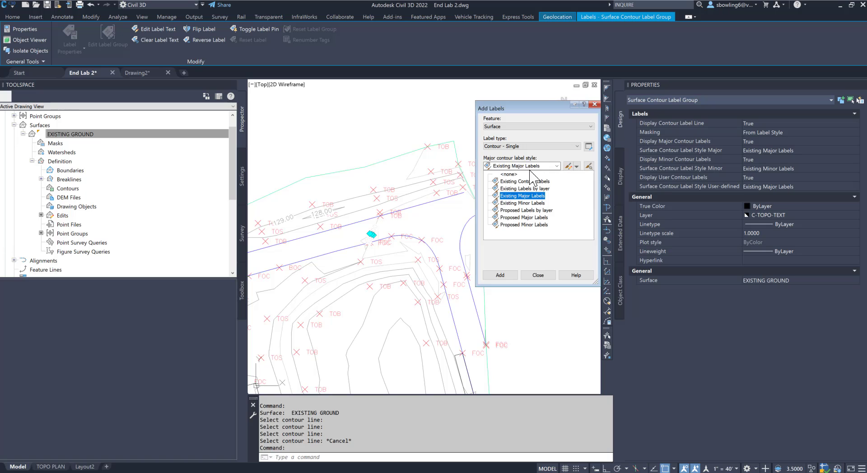
click(99, 4)
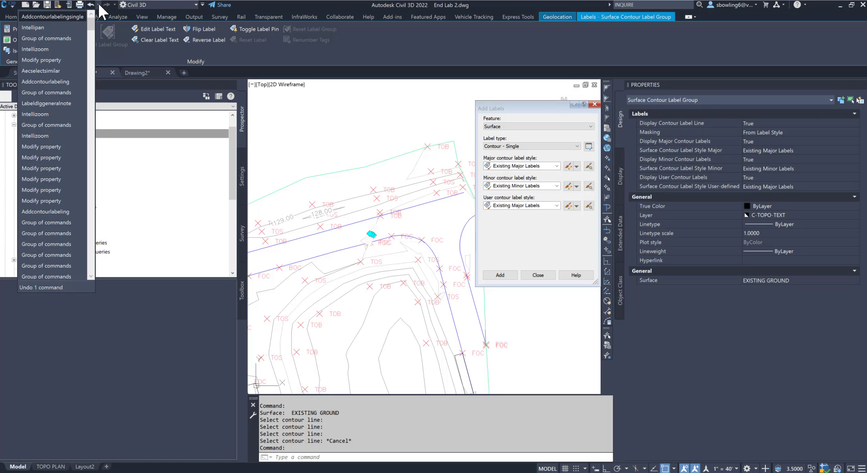
click(37, 28)
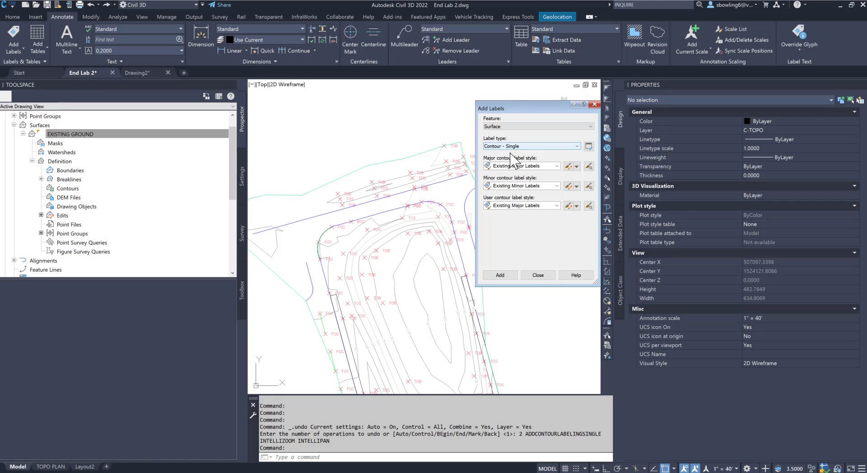
Step: Choose Existing Contour Labels as the major, minor and user contour label style for the single labels
click(533, 166)
click(535, 182)
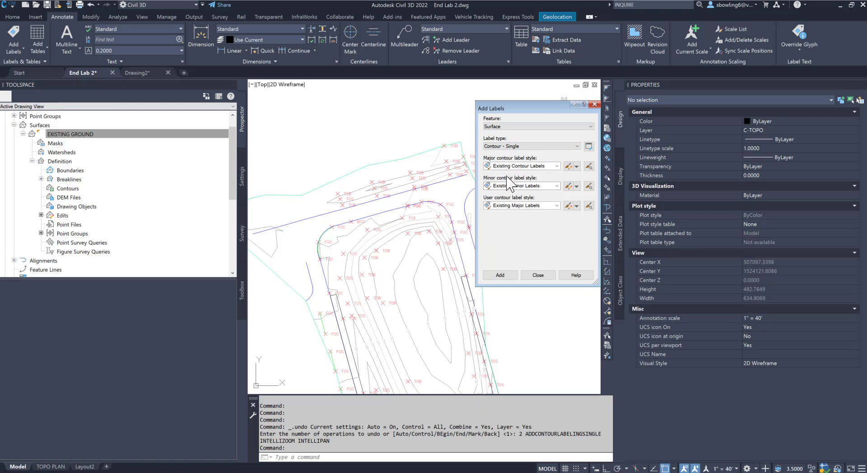
click(519, 185)
click(512, 202)
click(522, 206)
click(522, 220)
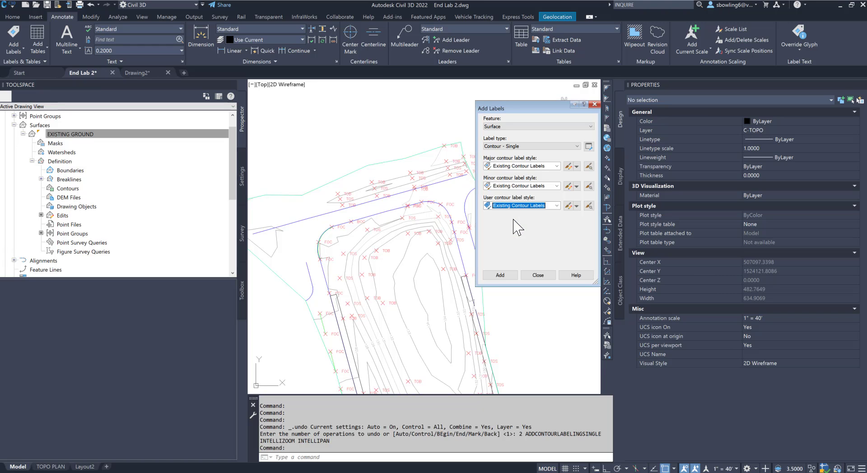
Step: Turn off object snap and place single labels on the two adjacent contours above the road at the site's upper end
click(500, 275)
scroll(371, 190, up, 6)
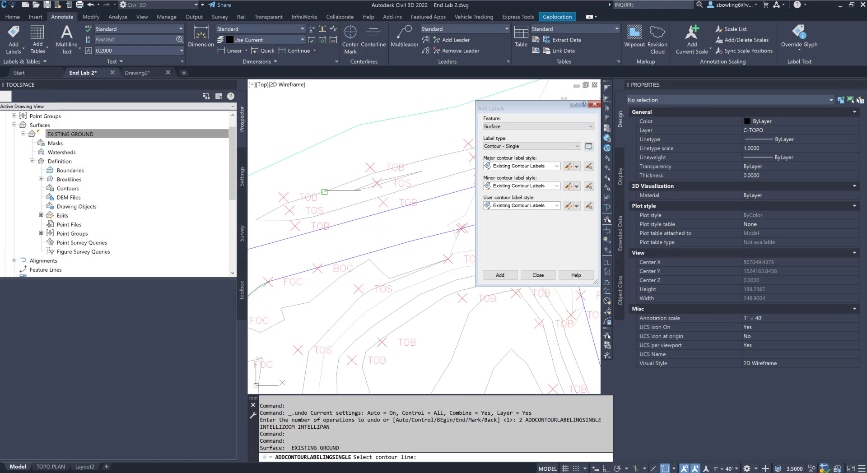
click(665, 469)
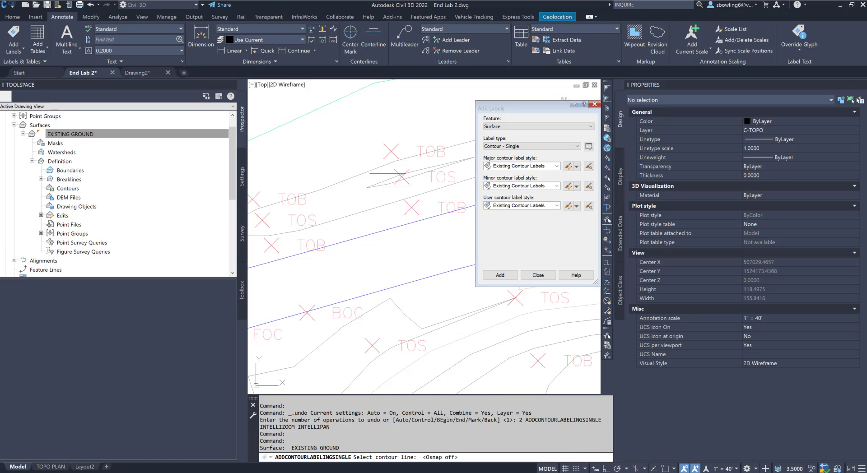
click(397, 179)
scroll(386, 180, up, 2)
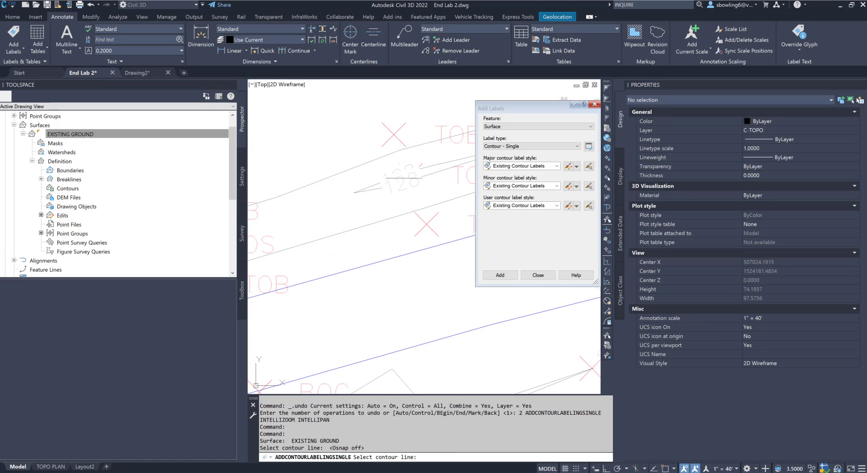
scroll(418, 168, down, 2)
click(347, 179)
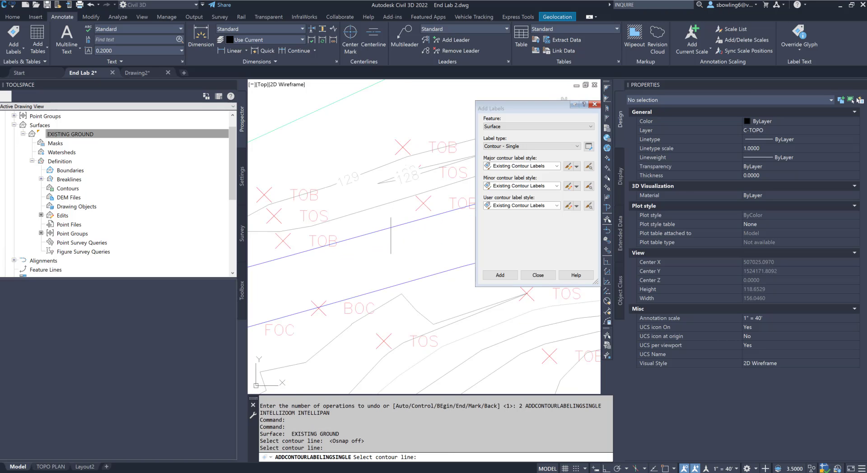
Step: Label the contour at the site's upper corner, the one crossing the road near the FOC points, and the one inside the BOC curb curve
scroll(322, 226, down, 3)
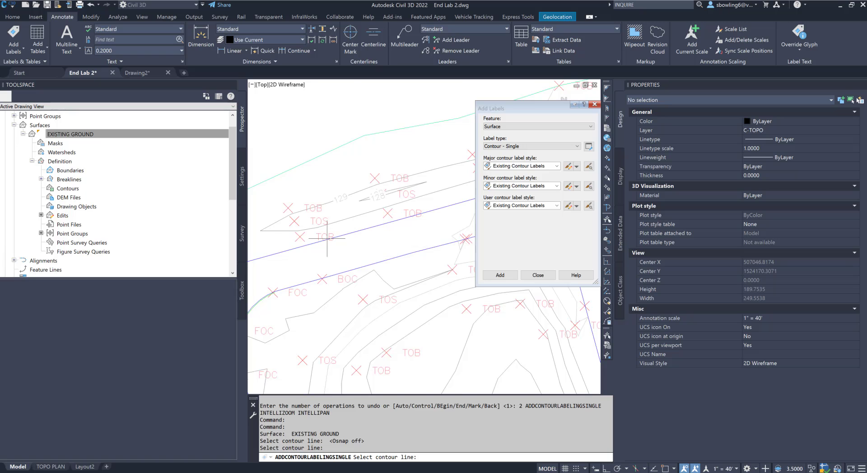
scroll(321, 238, down, 3)
click(414, 185)
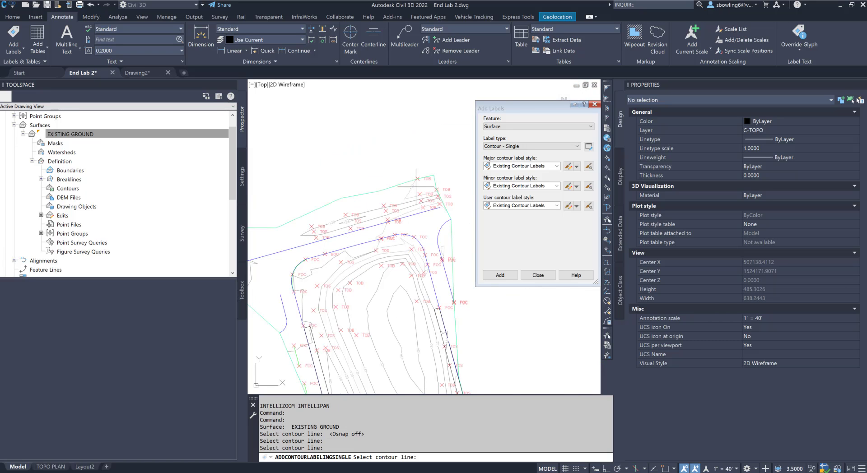
scroll(371, 248, up, 4)
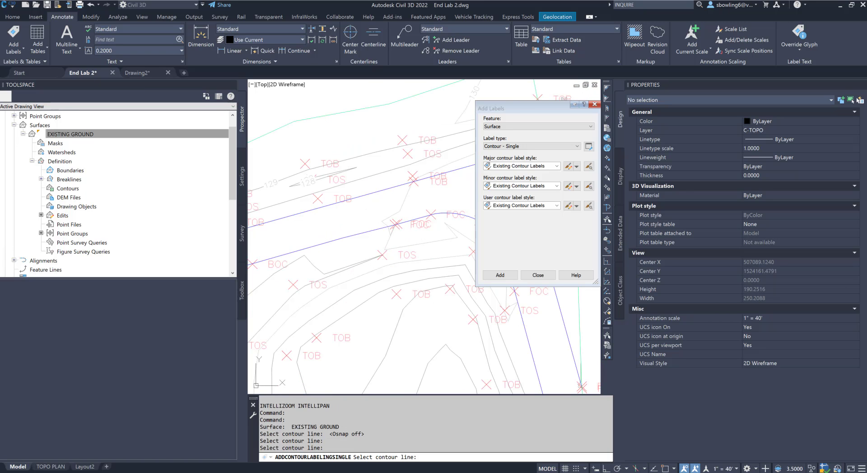
click(404, 204)
scroll(384, 245, down, 4)
scroll(317, 281, up, 4)
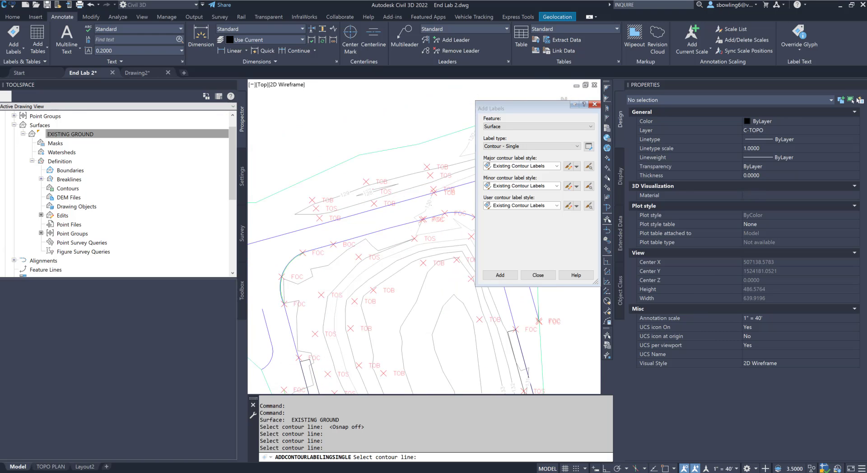
click(346, 253)
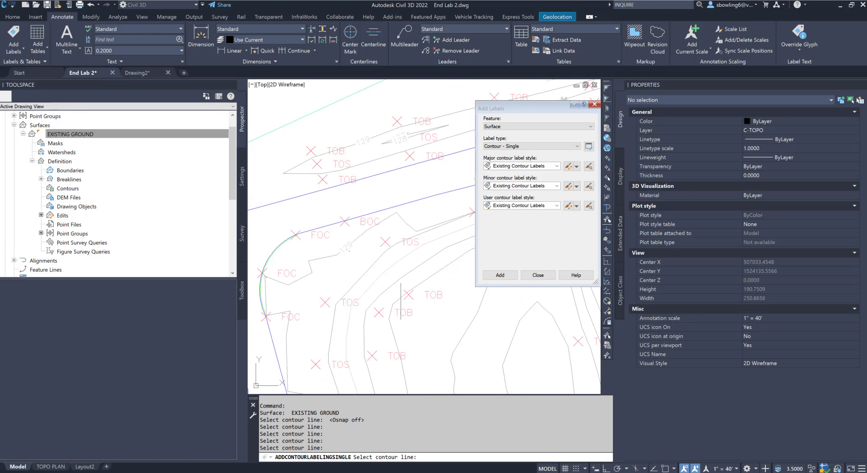
Step: Place single labels on two inner contours at the mound's upper end and on the short contour at the eastern curb return
scroll(326, 261, down, 4)
scroll(340, 283, up, 4)
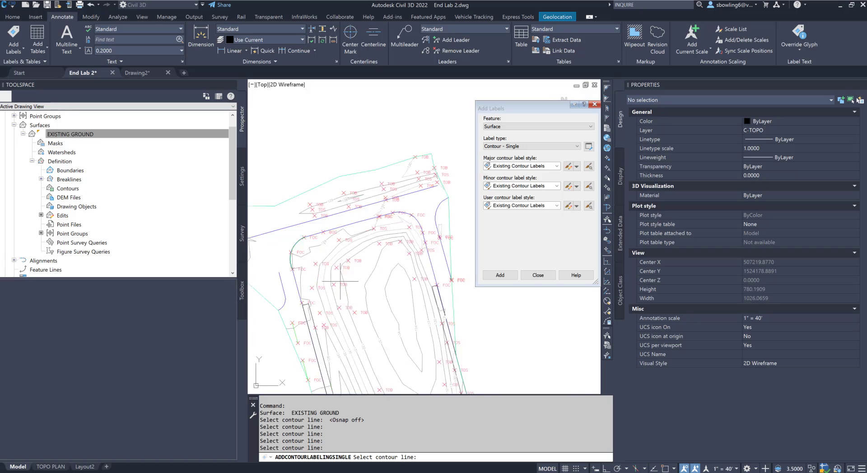
click(373, 215)
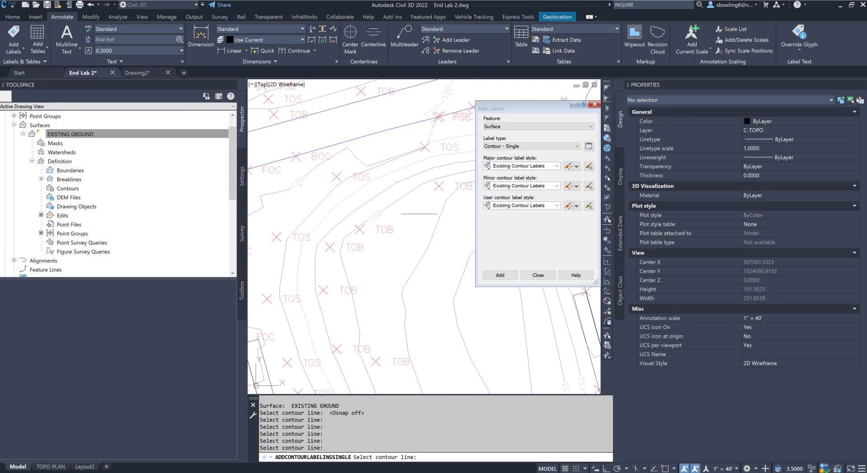
click(400, 286)
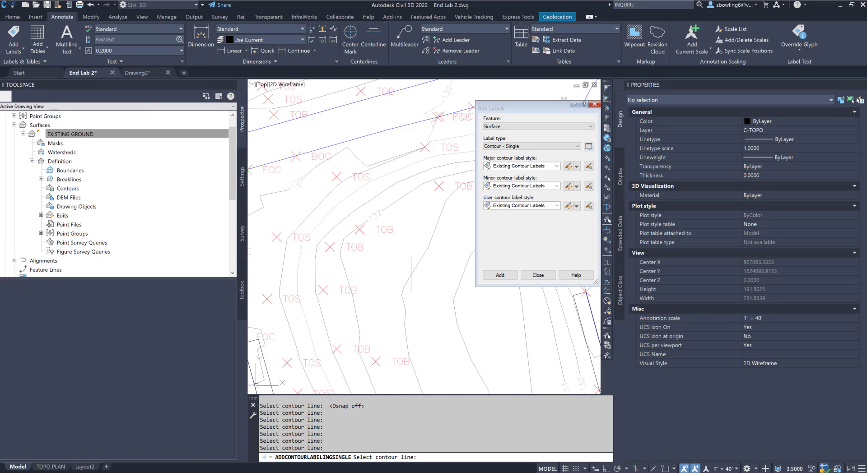
scroll(411, 275, down, 5)
scroll(373, 205, up, 3)
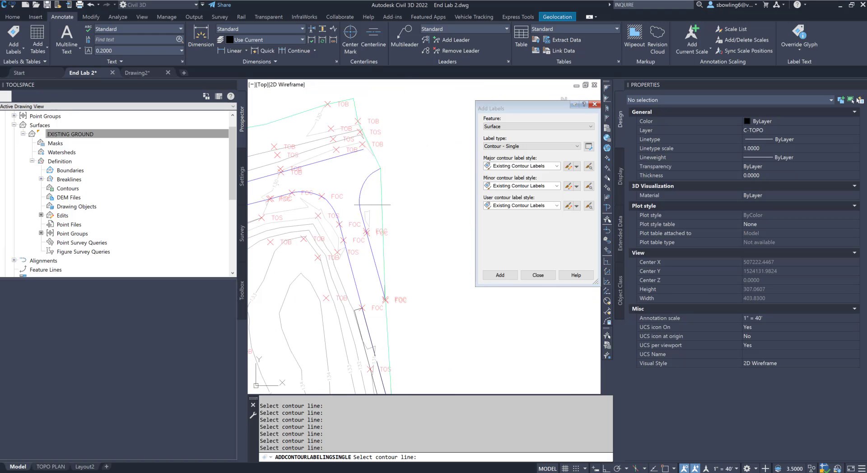
click(370, 214)
Step: Place single labels on the two narrow pointed contours along the site's western edge, inside the road
scroll(351, 330, down, 5)
scroll(336, 313, up, 8)
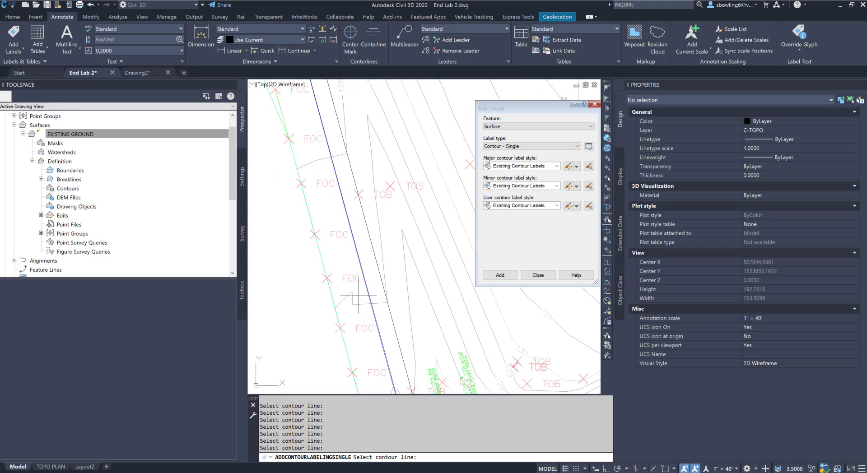
scroll(359, 295, down, 2)
scroll(383, 253, up, 3)
scroll(382, 265, down, 4)
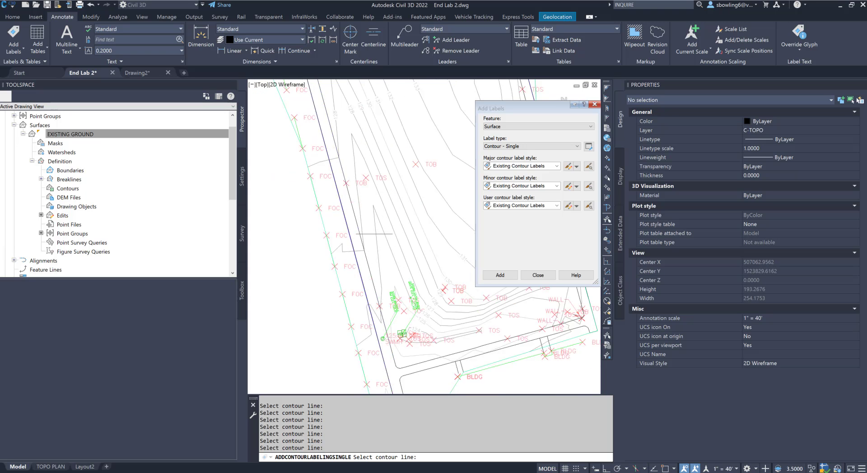
scroll(366, 207, up, 4)
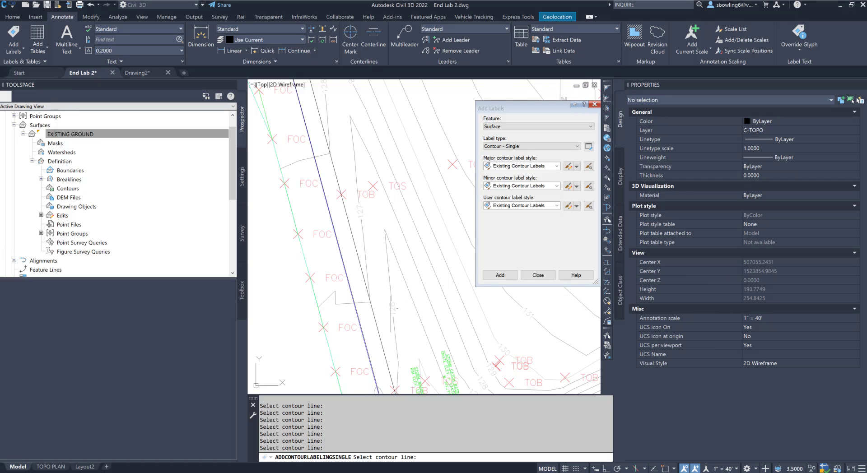
Step: Place single labels on the remaining contours along the road at the site's lower end, and finish the single labelling
scroll(393, 312, down, 5)
scroll(422, 271, up, 3)
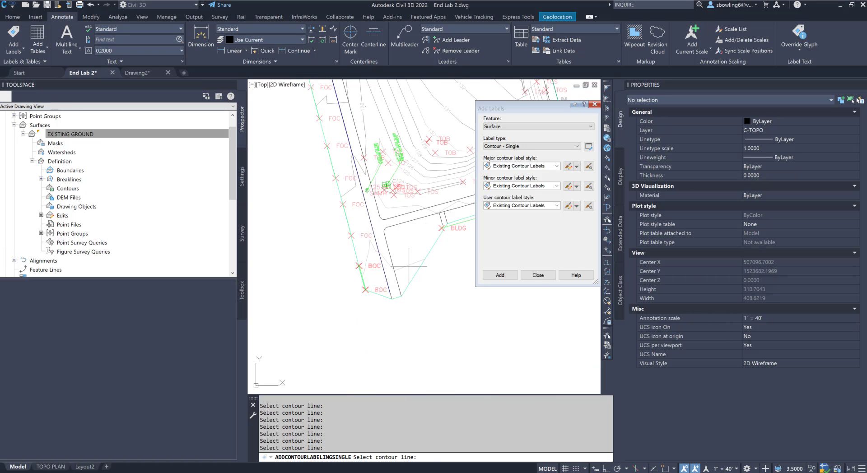
scroll(322, 247, down, 1)
middle_drag(404, 228, 325, 292)
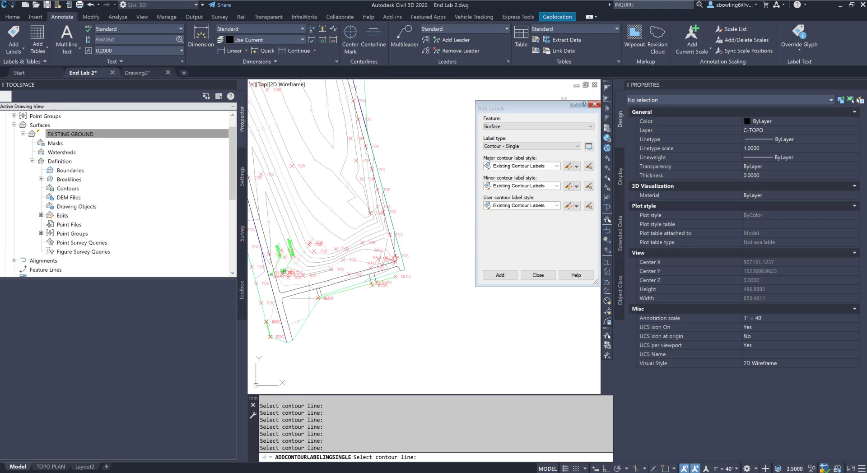
scroll(359, 241, up, 2)
middle_drag(360, 330, 372, 304)
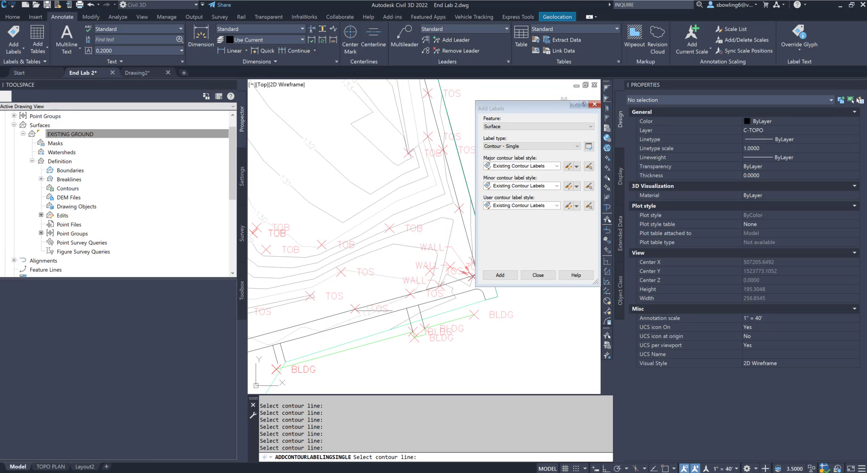
scroll(381, 315, down, 1)
key(Escape)
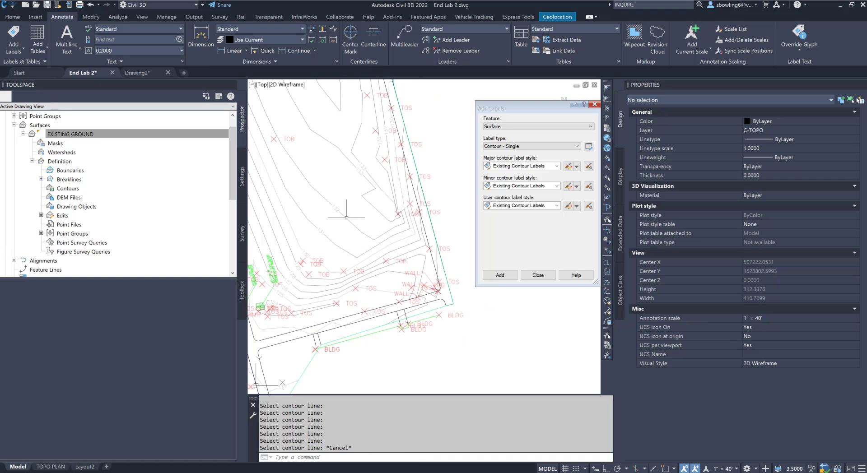
Step: Move the upper end of the diagonal contour label line from the site's eastern edge to inside the mound
click(342, 203)
click(411, 92)
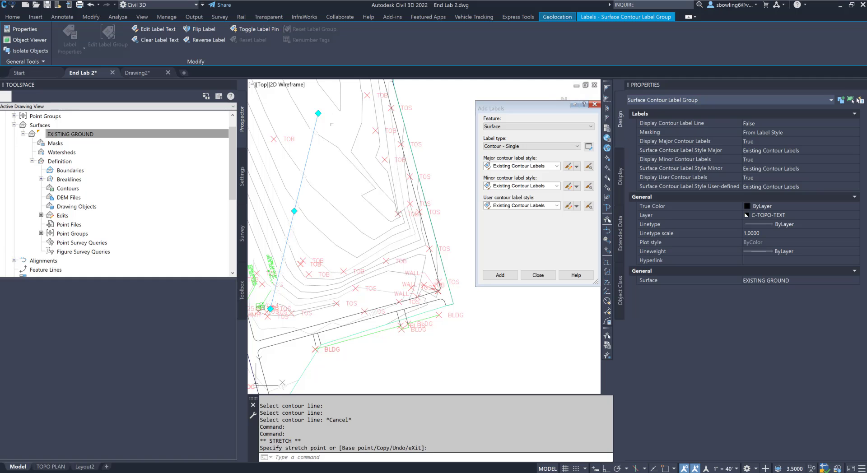
Step: Move the upper end of the diagonal contour label line back to the site's eastern edge so it crosses the outer contours there
click(318, 113)
click(415, 114)
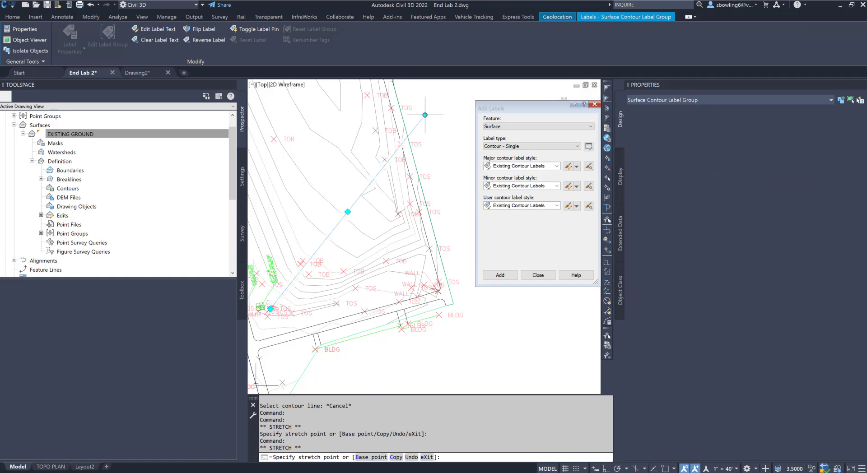
key(Escape)
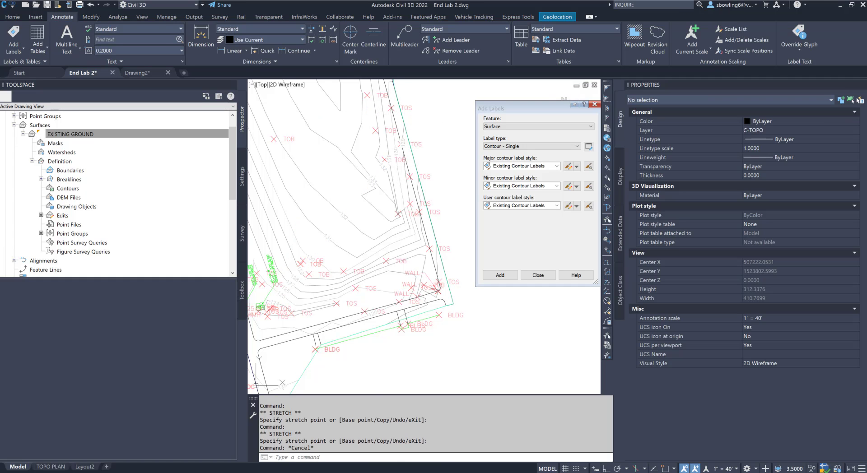
click(370, 183)
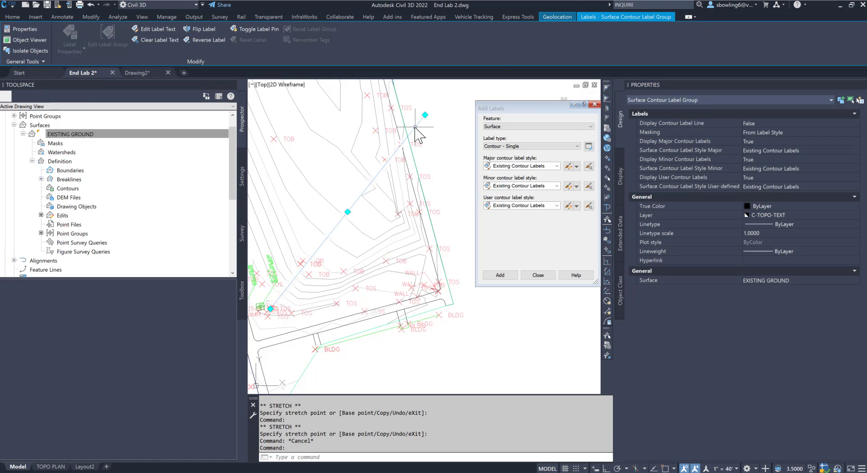
click(425, 115)
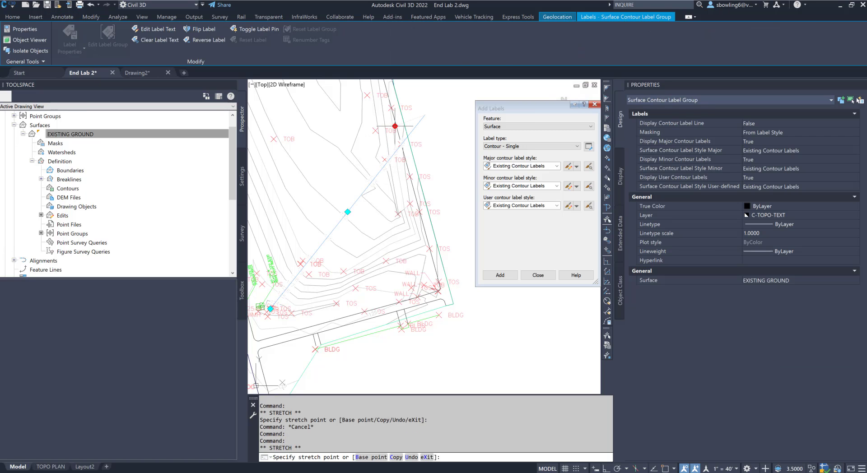
key(Escape)
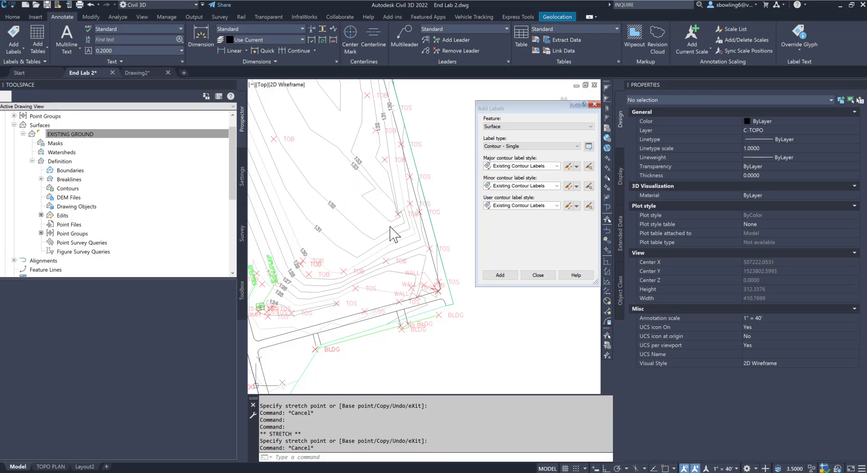
Step: Shorten the 128 label's line from its lower end, reseating the label on the narrow pointed contour above the road
scroll(392, 234, down, 4)
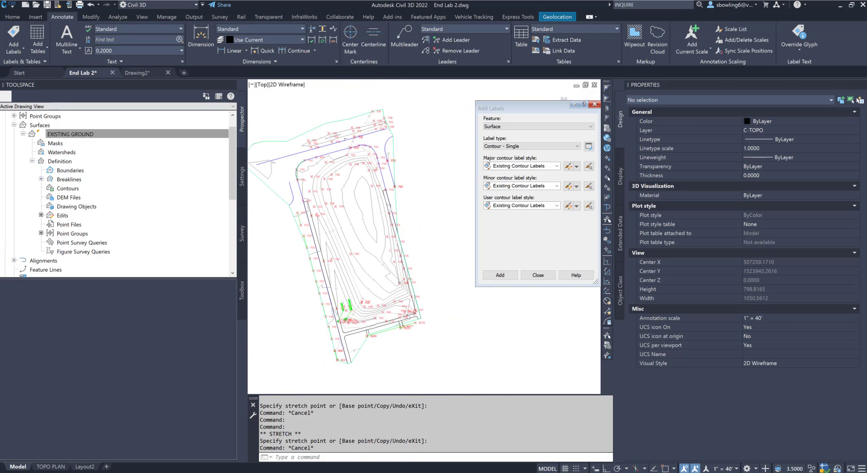
scroll(328, 204, up, 12)
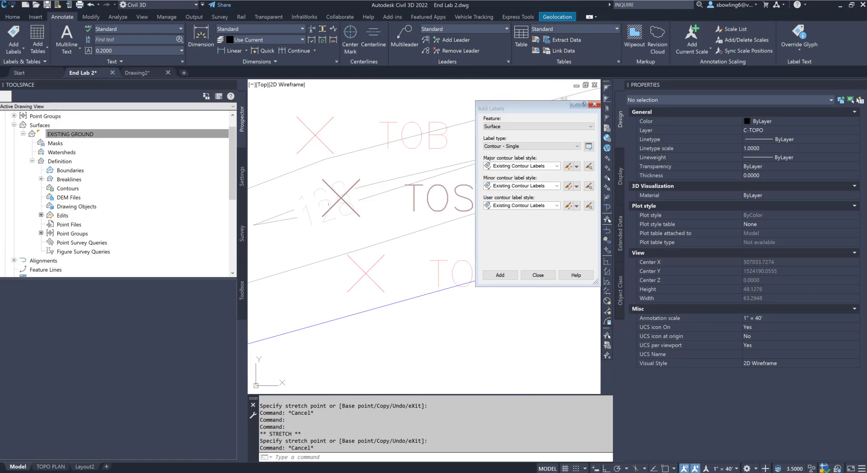
click(328, 205)
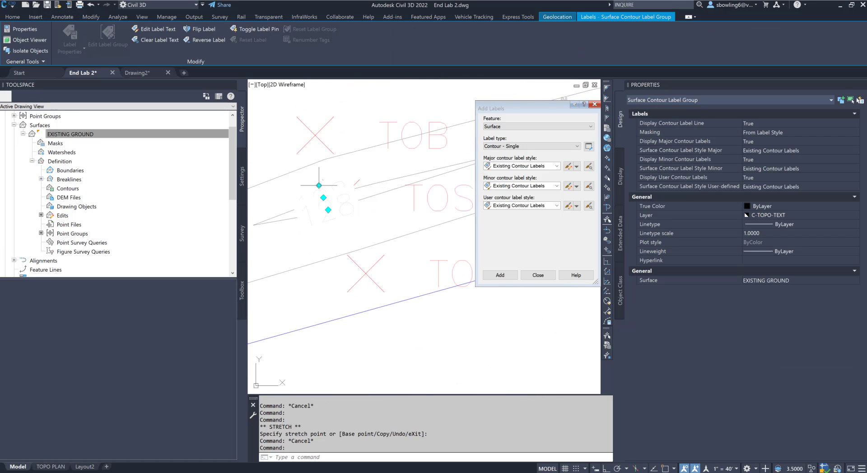
scroll(312, 212, up, 4)
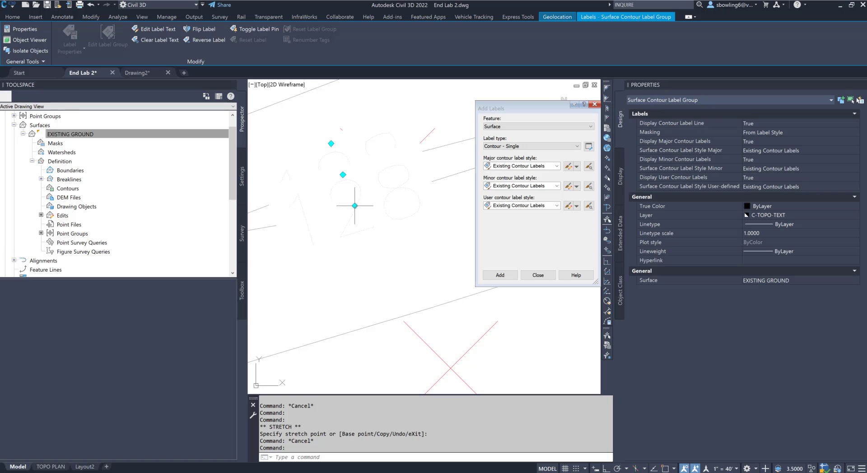
click(354, 206)
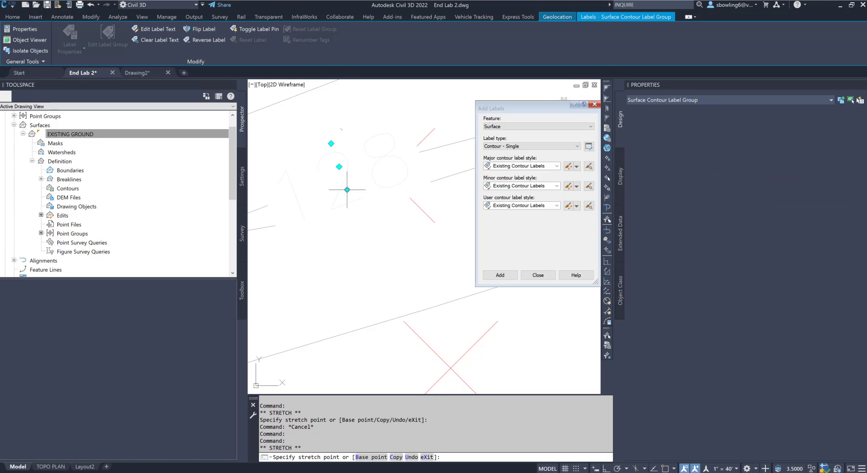
key(Escape)
key(Escape)
scroll(341, 186, down, 3)
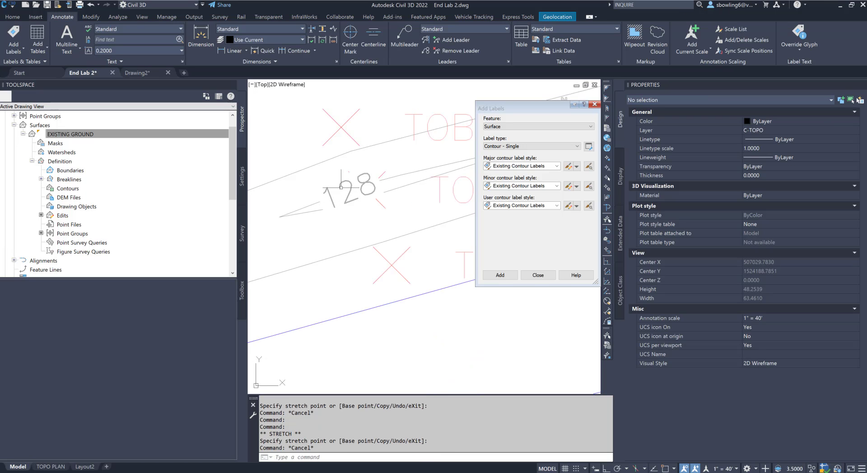
Step: Select all surface contour label groups similar to the 129 label near the curb return and hide their contour label lines
click(343, 187)
scroll(370, 183, down, 3)
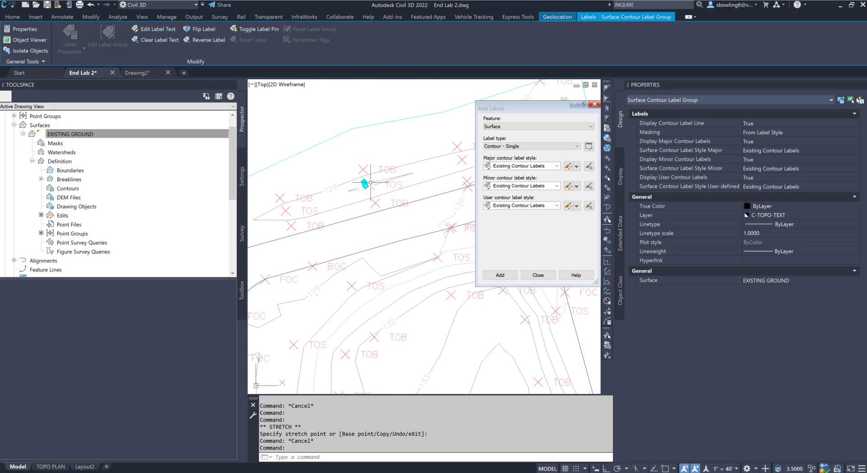
scroll(367, 212, down, 2)
scroll(341, 267, up, 6)
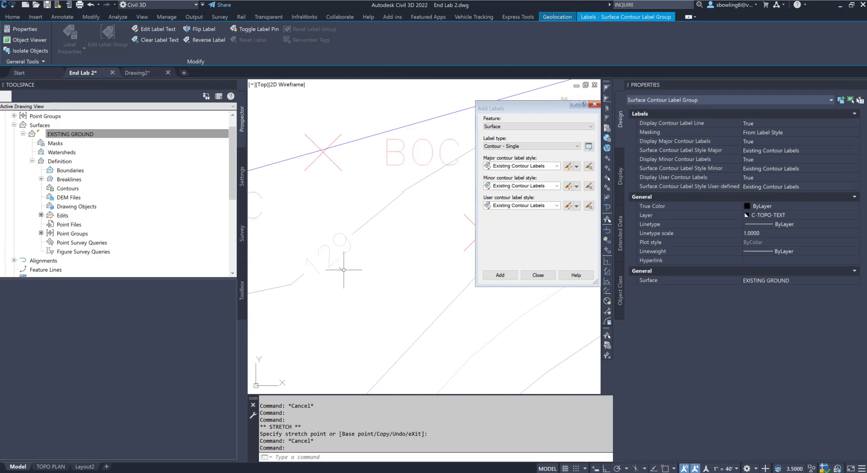
key(Escape)
click(343, 271)
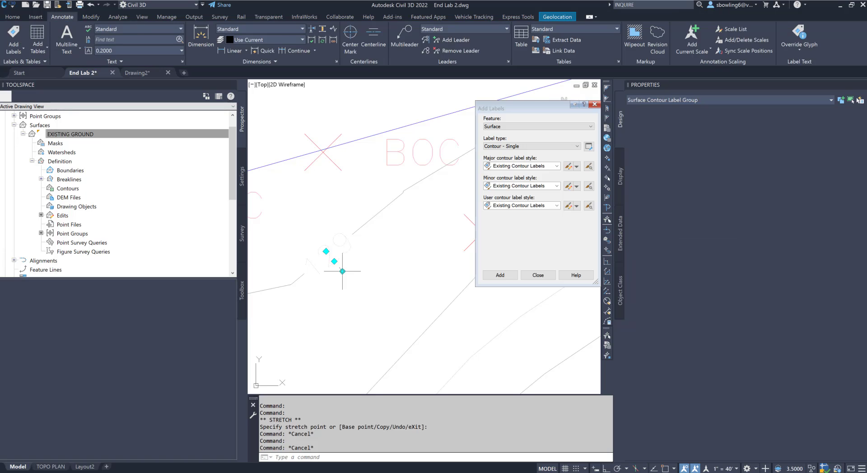
right_click(370, 275)
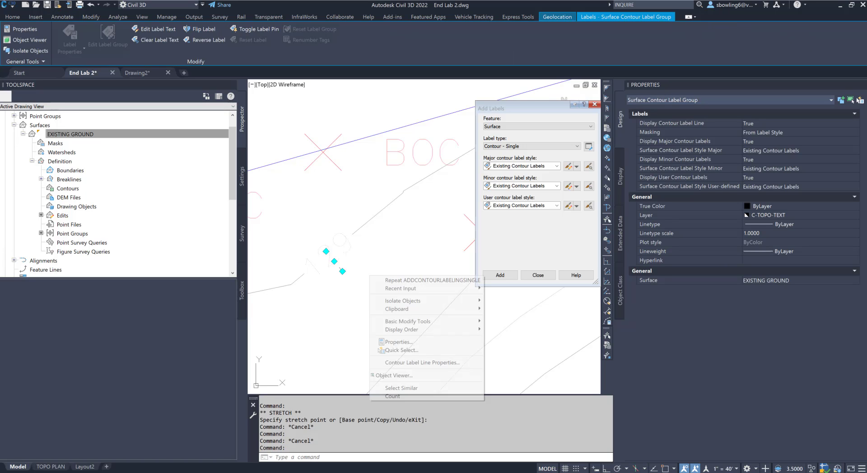
click(401, 389)
click(751, 124)
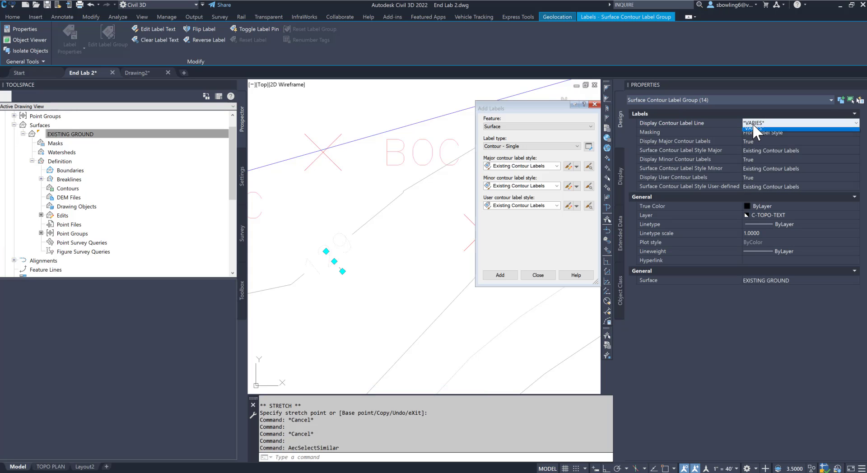
click(752, 132)
scroll(356, 224, down, 2)
scroll(357, 224, down, 3)
key(Escape)
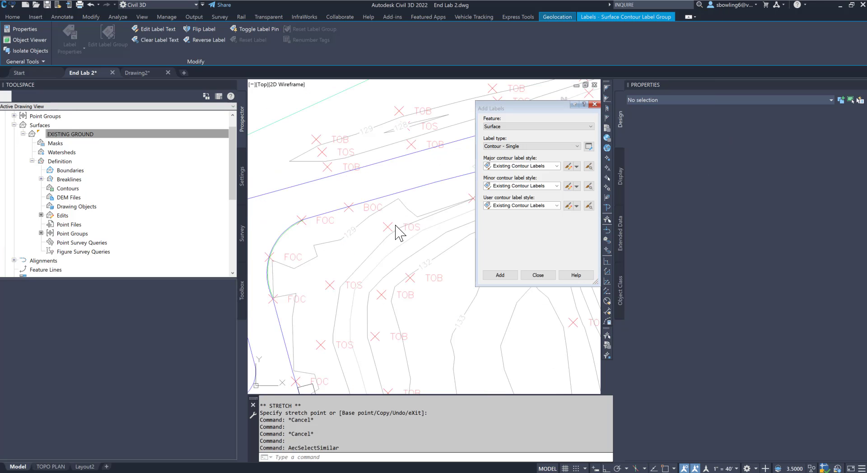
scroll(350, 231, down, 2)
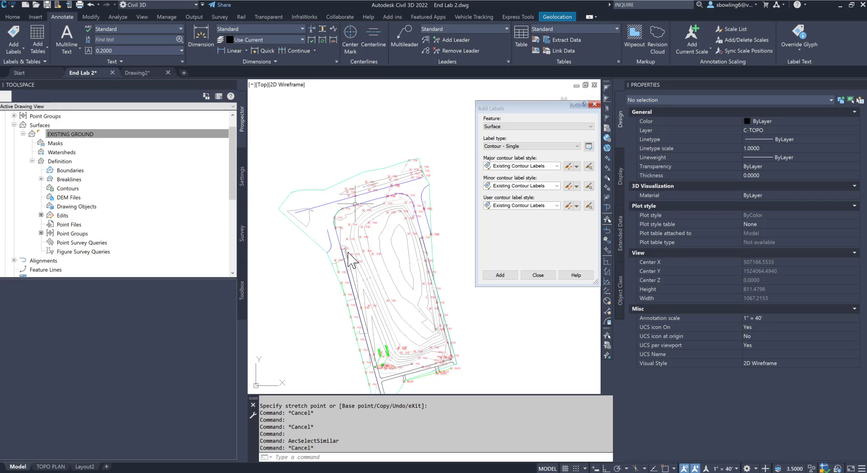
scroll(404, 282, up, 3)
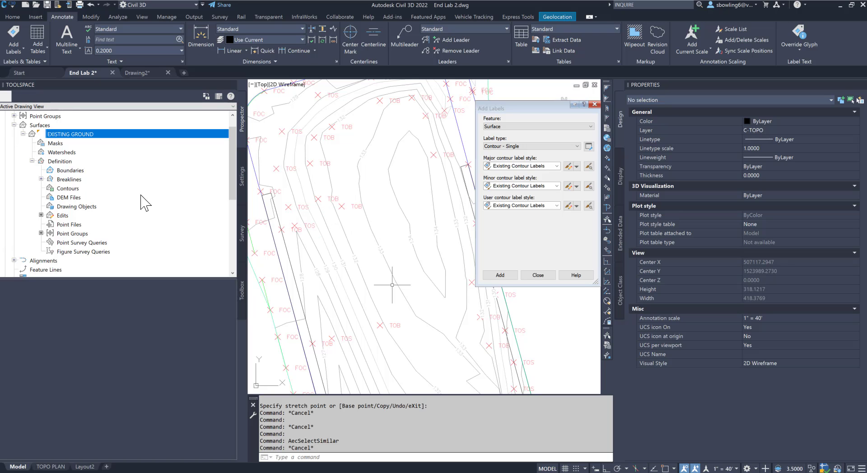
scroll(403, 207, down, 5)
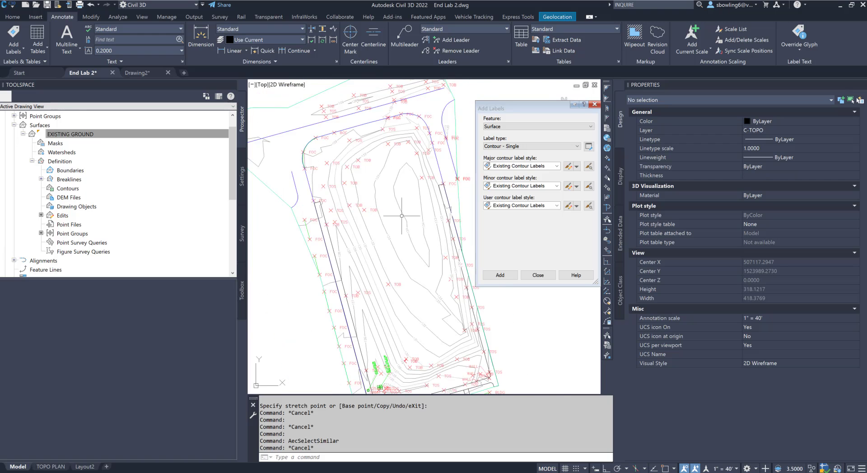
scroll(328, 152, up, 3)
scroll(329, 151, up, 4)
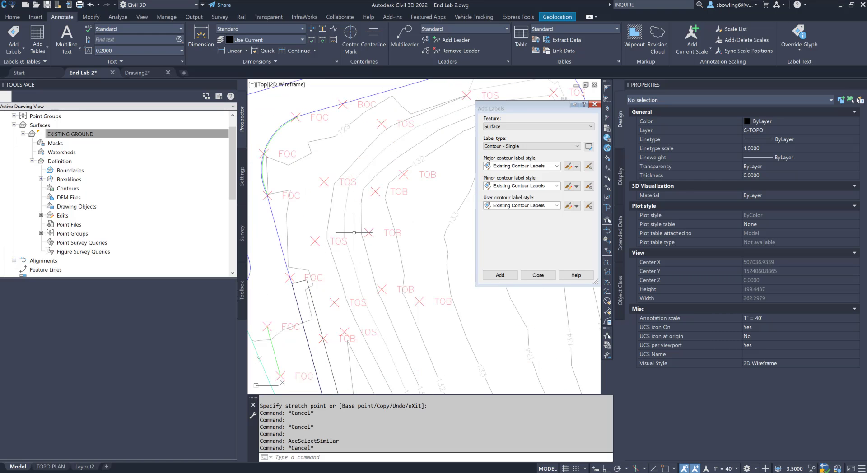
scroll(287, 246, down, 2)
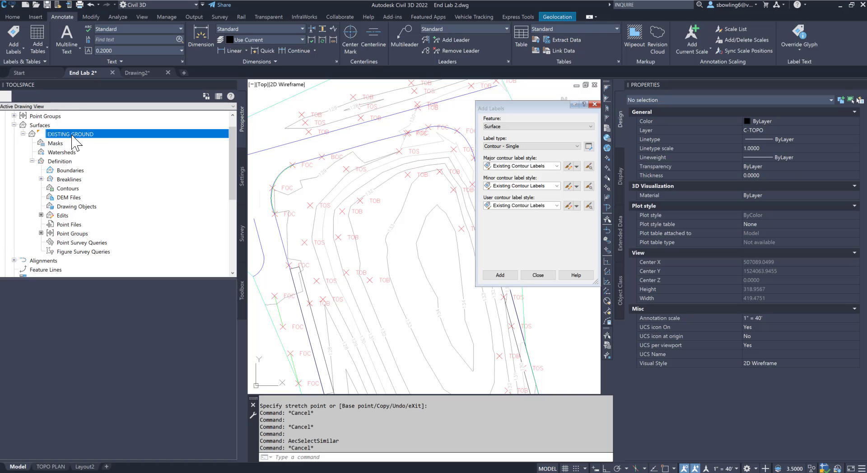
Step: Expand the drawing's point groups and open the properties that control their display order
right_click(72, 135)
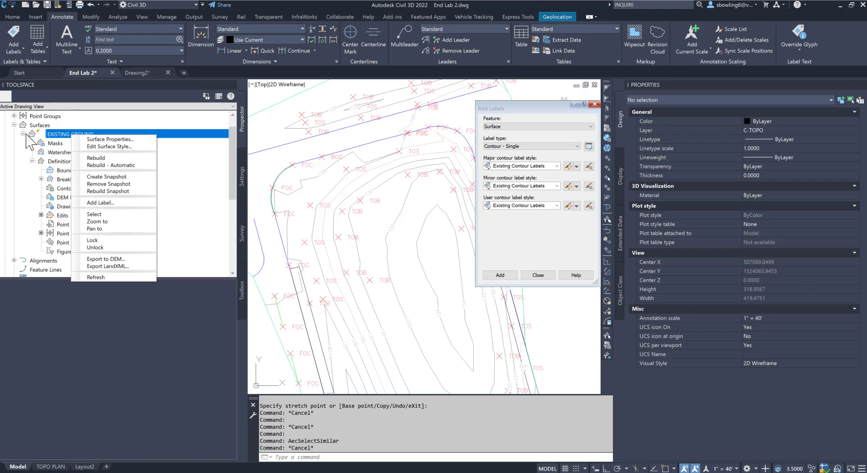
click(13, 125)
click(14, 117)
right_click(49, 115)
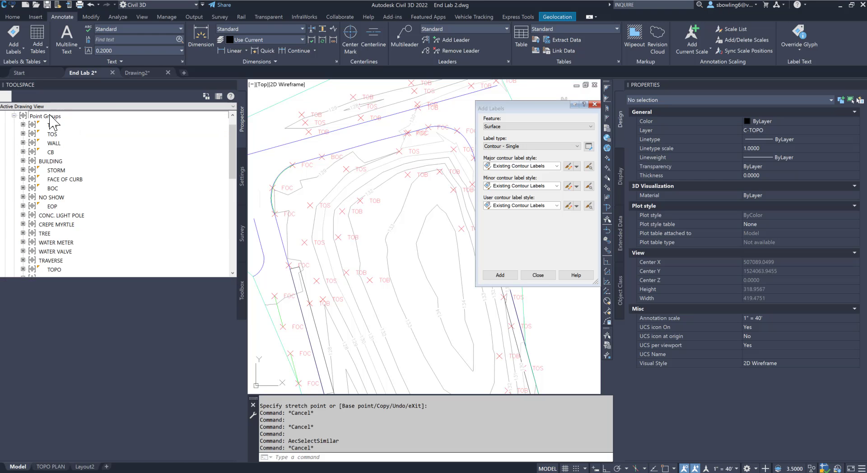
click(77, 119)
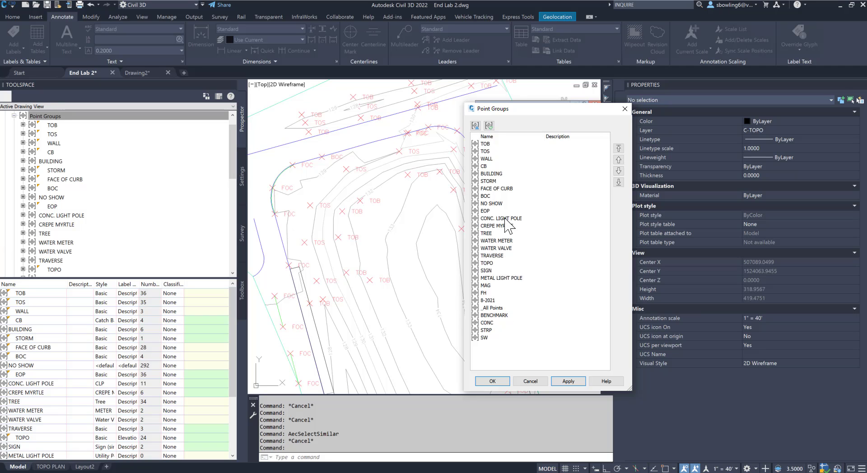
Step: Move the NO SHOW point group to the top of the display order, followed by moving TOS above it
click(491, 204)
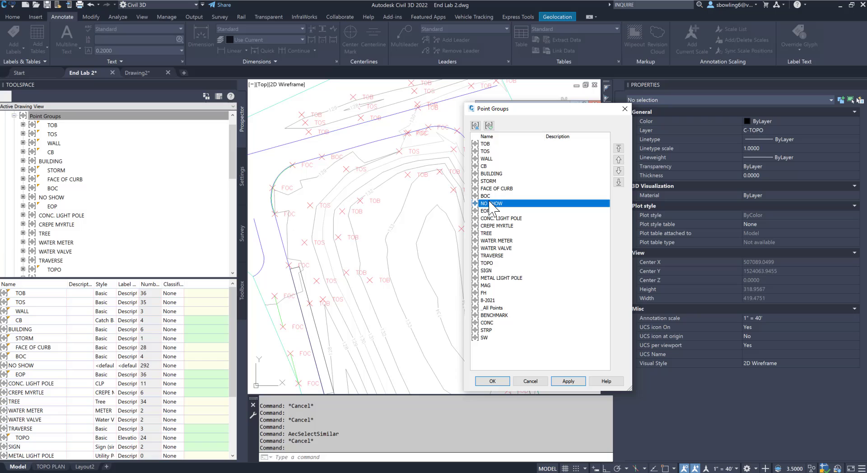
click(619, 148)
click(486, 159)
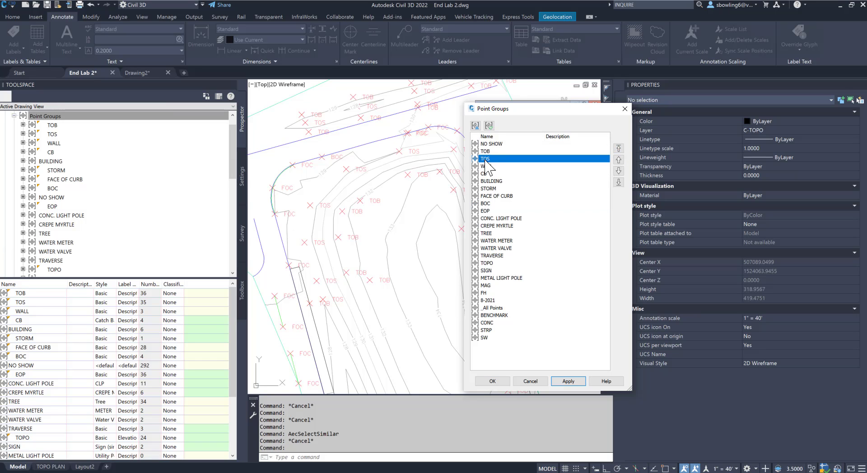
click(619, 148)
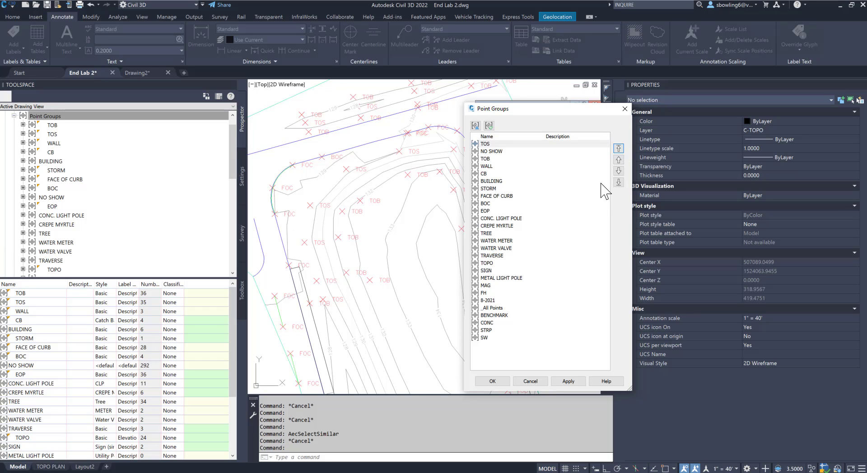
Step: Move the BENCHMARK point group to the top of the display order, then place TREE above it
click(491, 315)
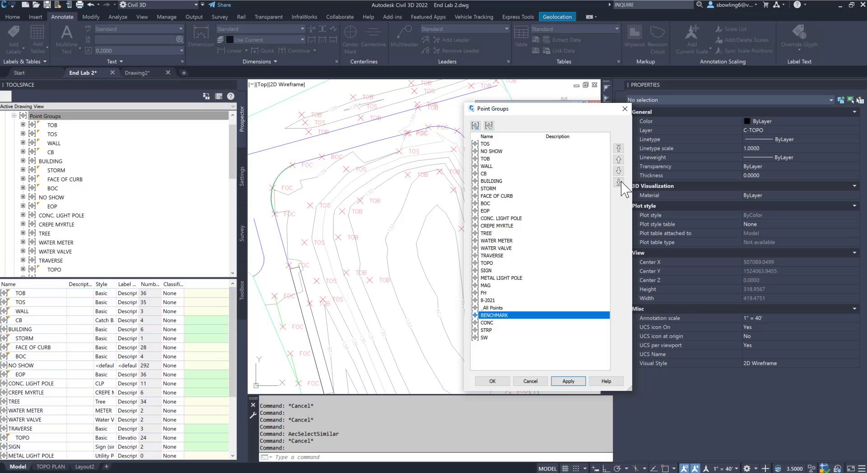
click(618, 148)
click(586, 214)
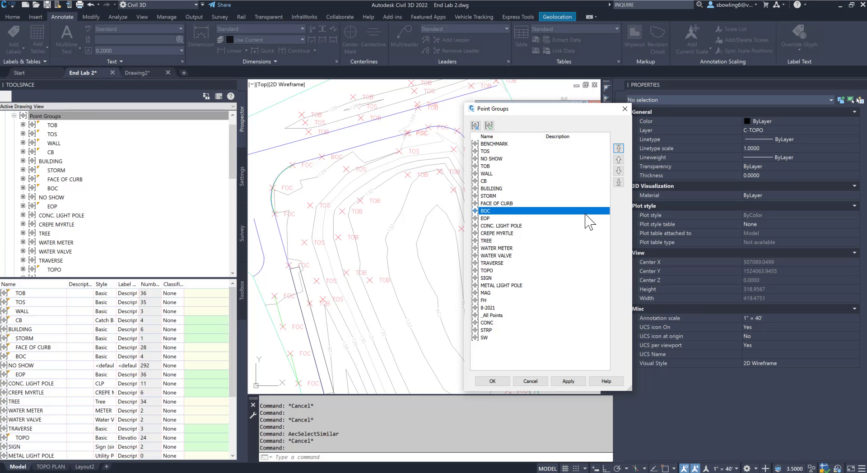
click(487, 242)
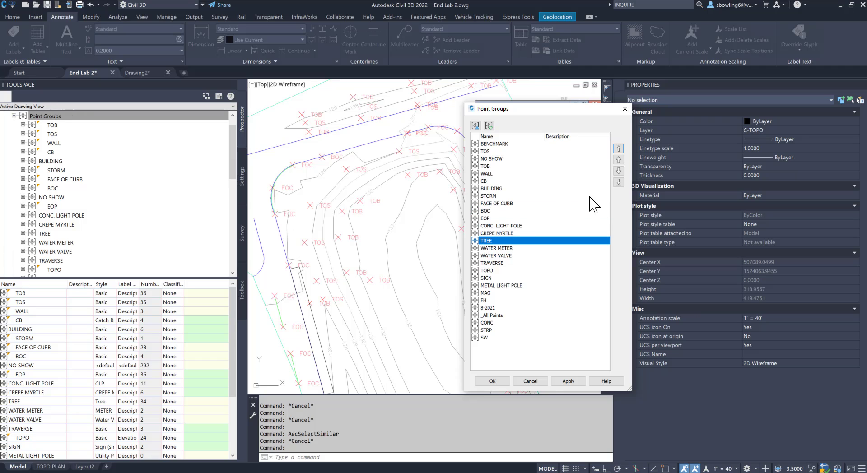
click(619, 149)
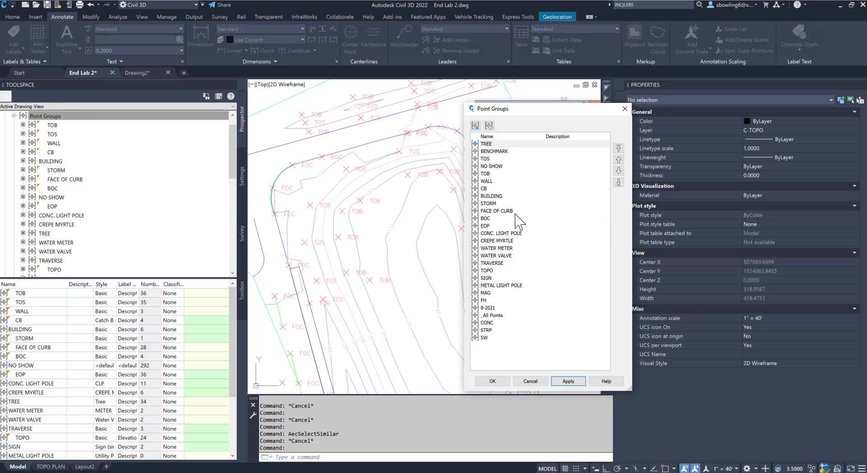
Step: Move the CONC. LIGHT POLE point group to the top of the display order, then place SIGN above it
click(499, 285)
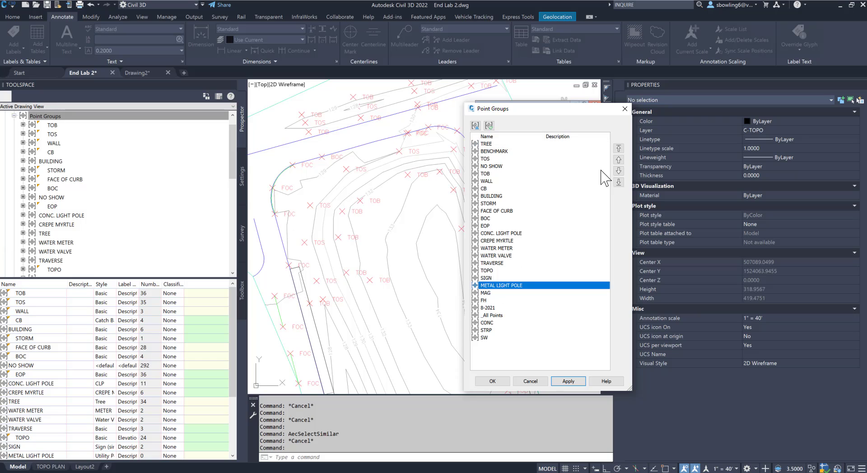
click(501, 233)
click(619, 148)
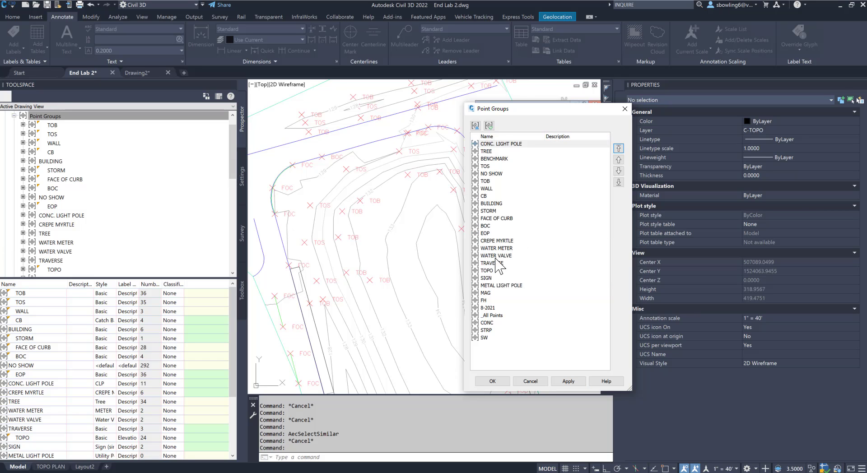
click(485, 278)
click(619, 148)
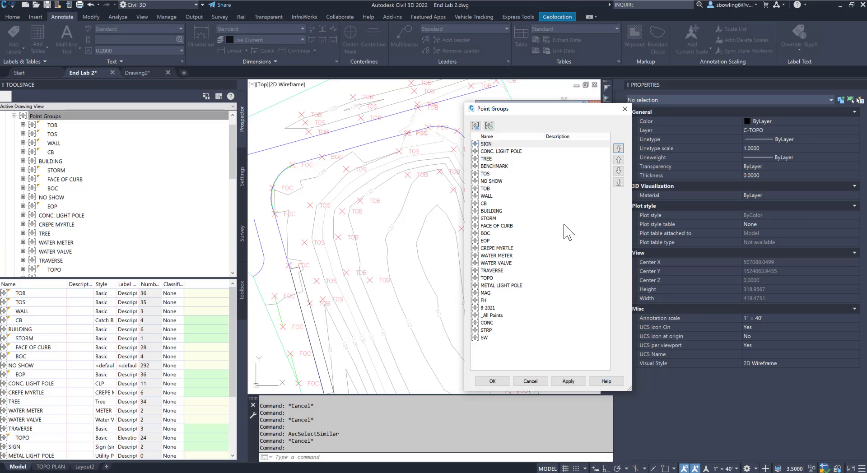
Step: Move the FH point group to the top of the display order and apply the new point group order
click(494, 299)
click(619, 148)
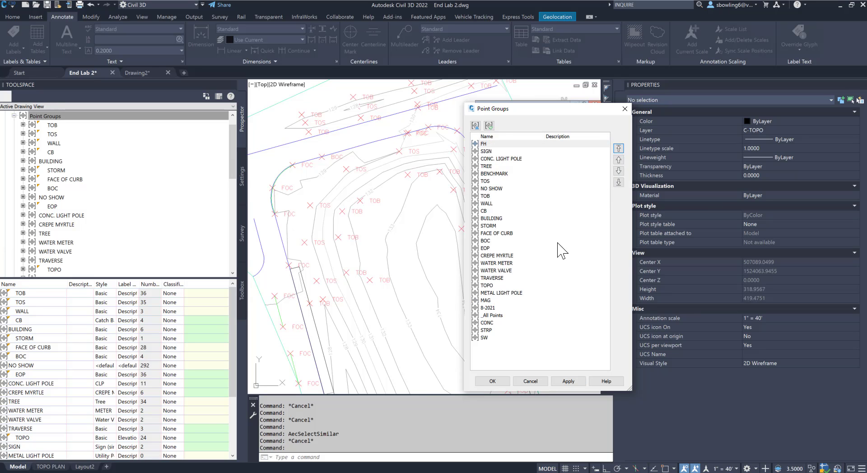
click(485, 338)
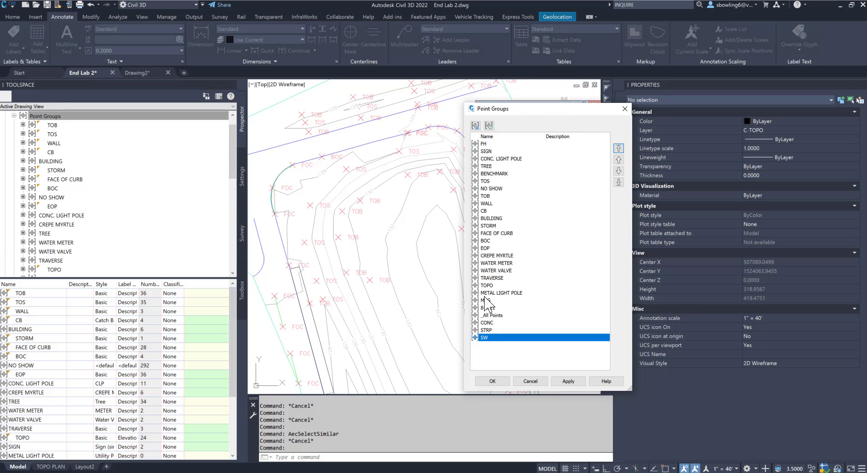
click(509, 174)
click(568, 382)
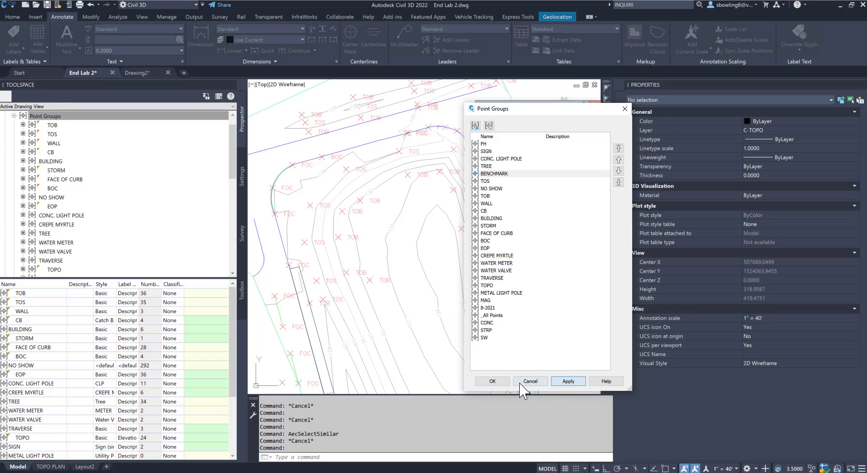
click(492, 381)
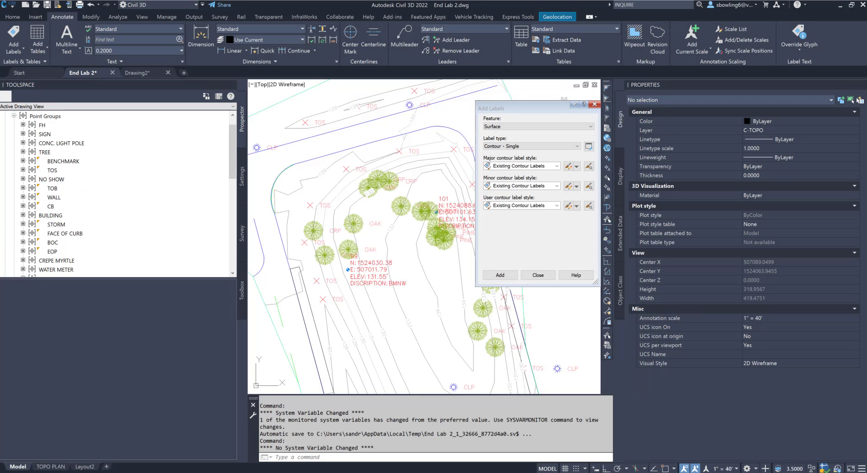
Step: Set the TOS point group's point label style to Elevation Only and close the Add Labels dialog
click(59, 170)
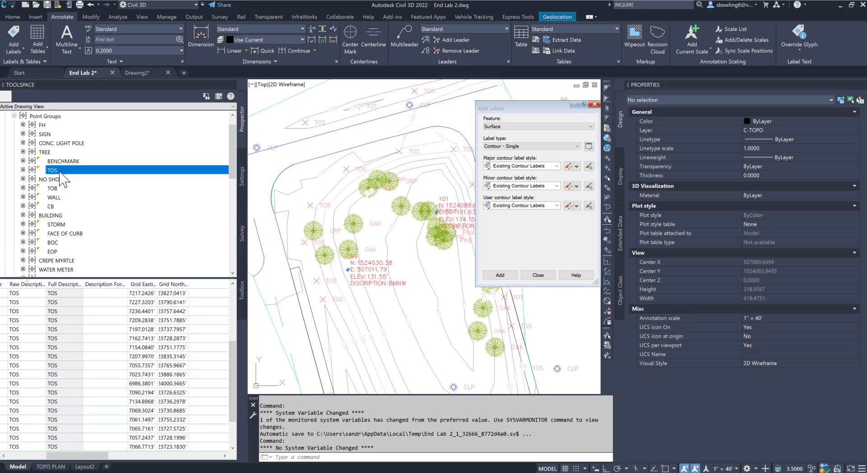
right_click(54, 171)
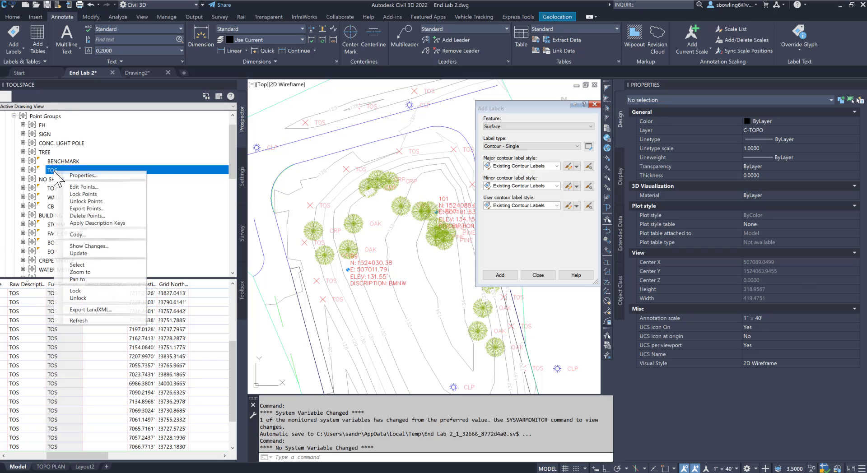
click(80, 176)
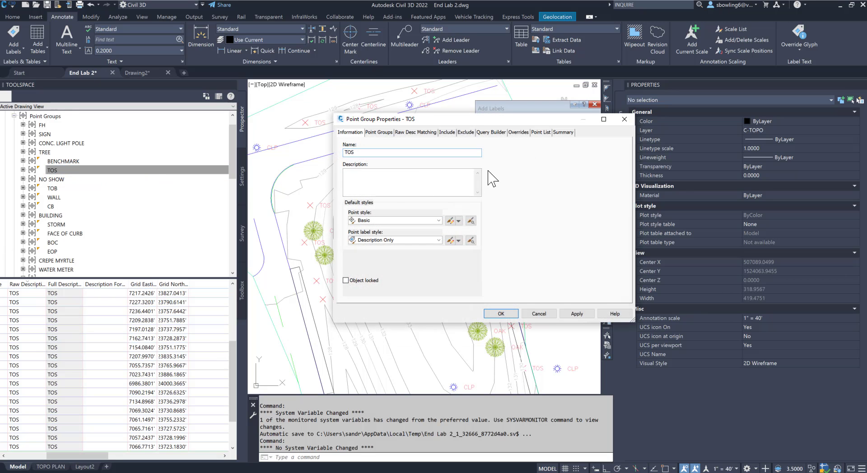
click(385, 241)
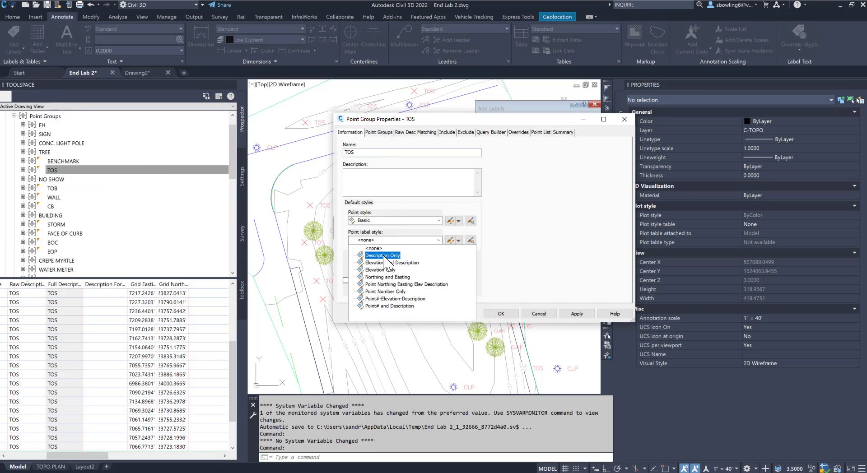
click(384, 267)
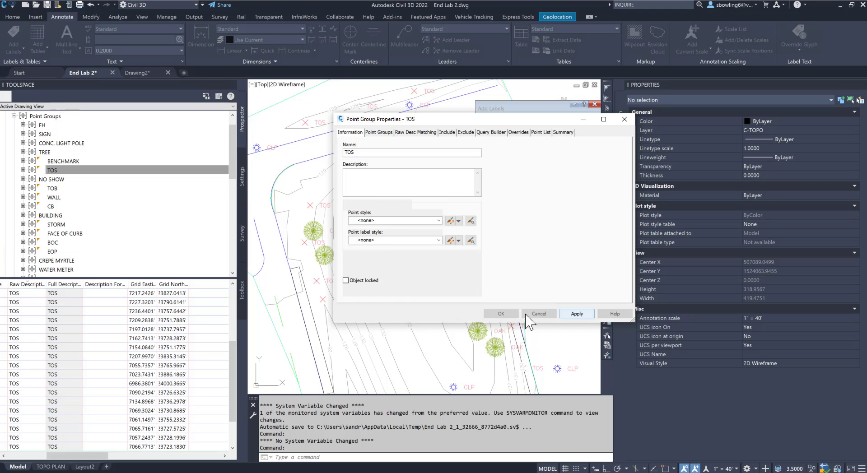
click(500, 314)
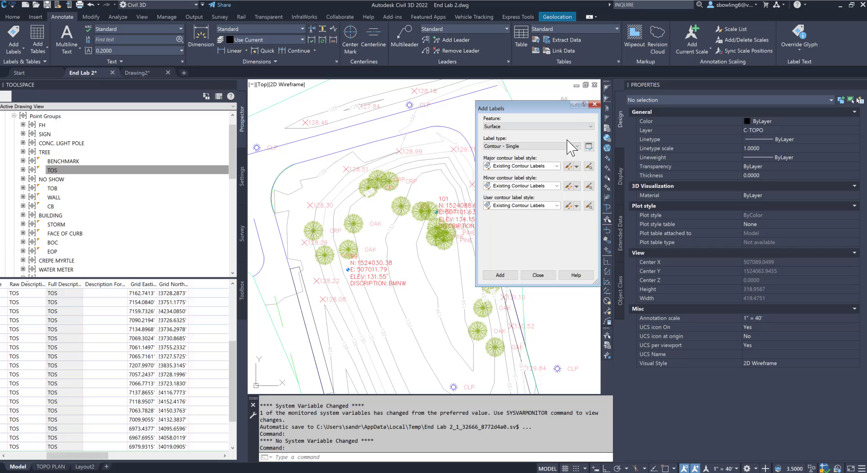
click(594, 104)
Step: Edit the TOS group's Elevation Only label style, setting the text height to 0.05" and the rotation angle to 45 degrees
click(52, 171)
right_click(55, 173)
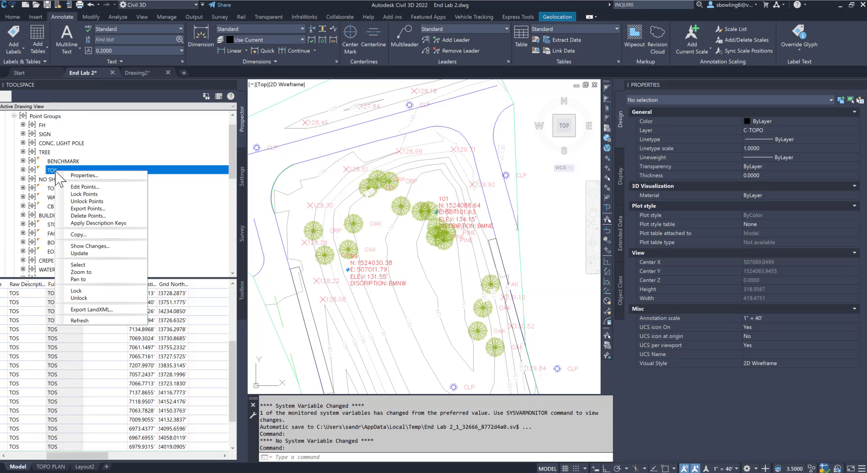
click(89, 176)
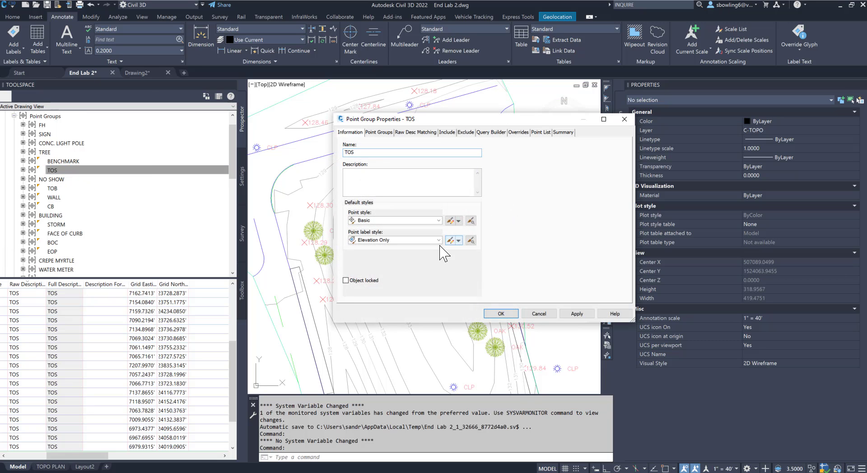
click(458, 241)
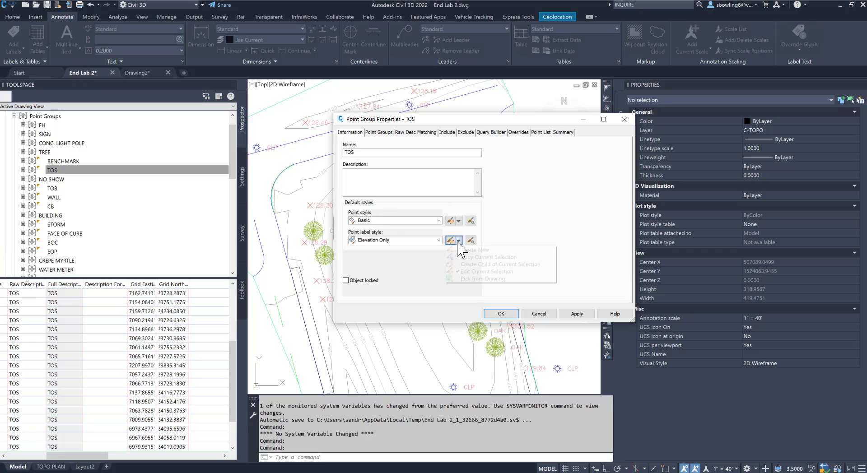
click(479, 272)
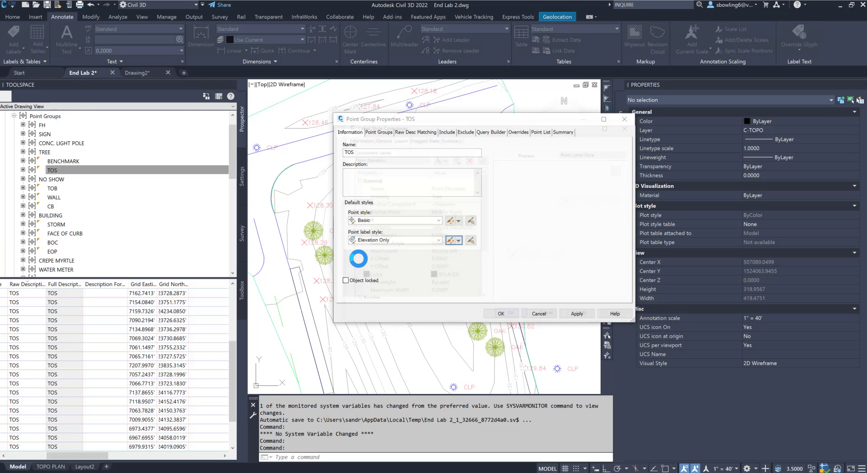
click(438, 232)
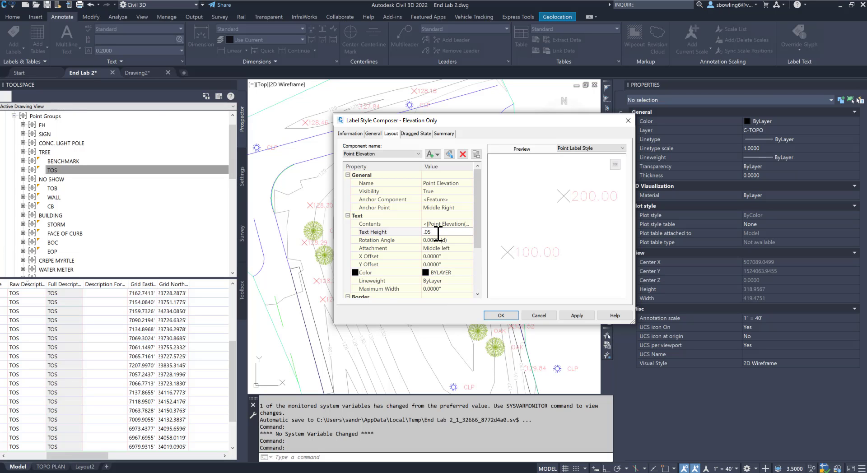
text(.05)
click(455, 240)
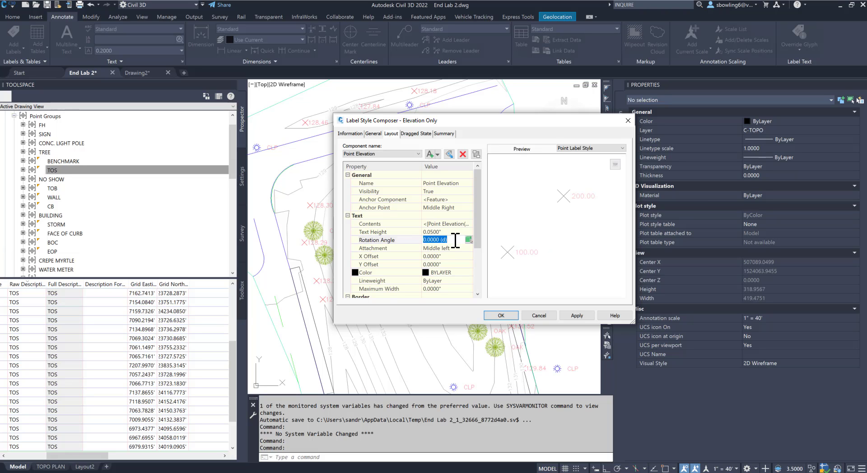
click(573, 317)
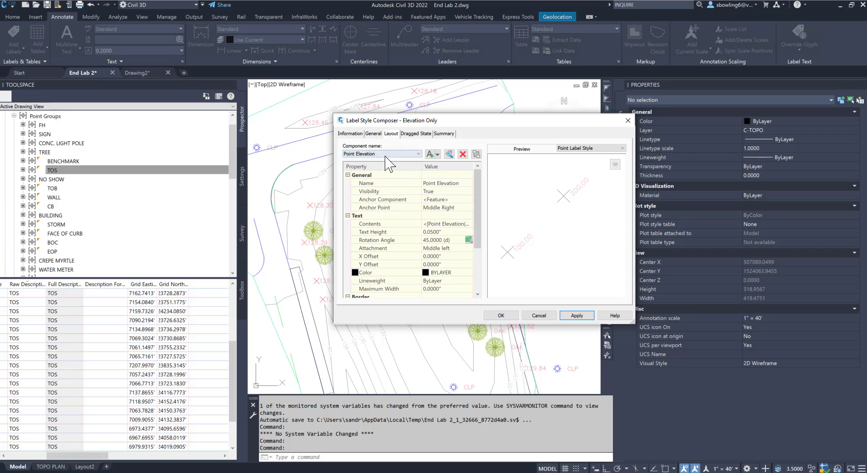
click(501, 315)
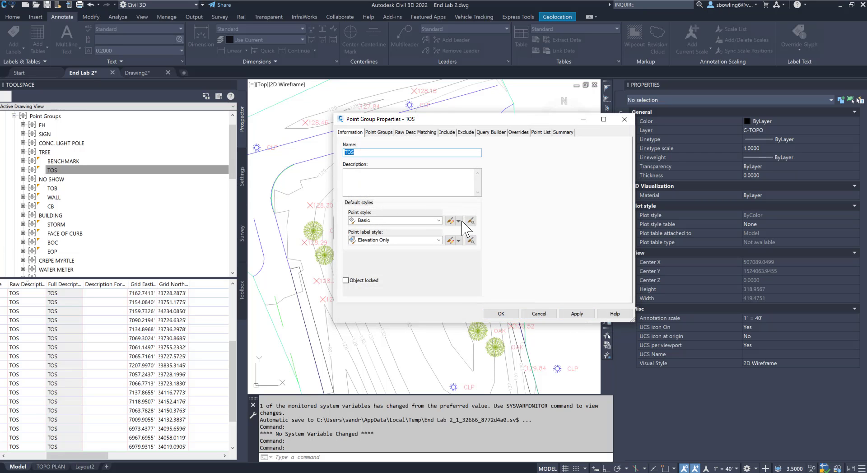
Step: Edit the TOS group's Basic point style to a marker size of 0.02 inches and apply the group properties
click(459, 221)
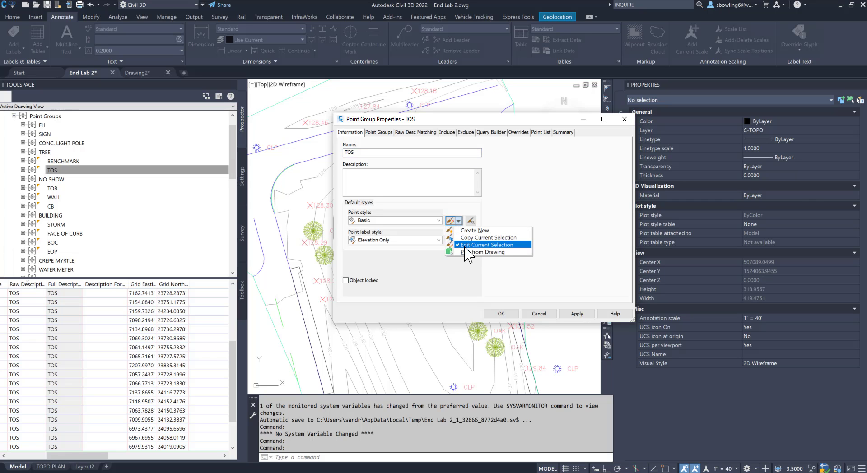
click(478, 244)
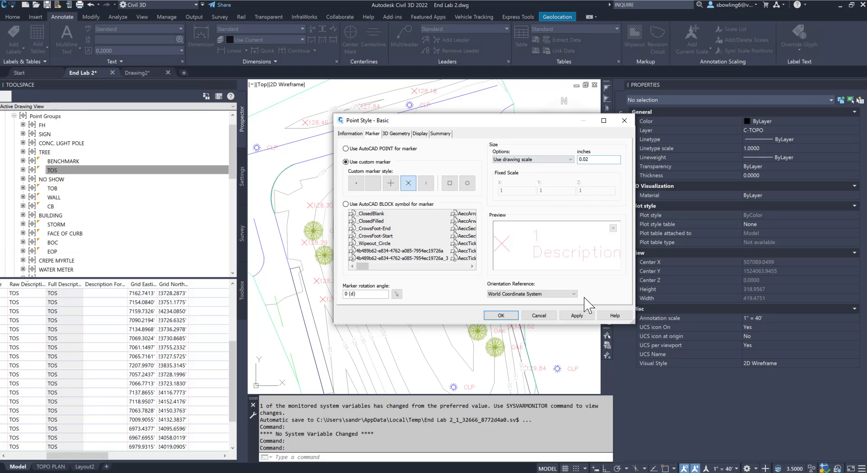
click(573, 316)
click(501, 315)
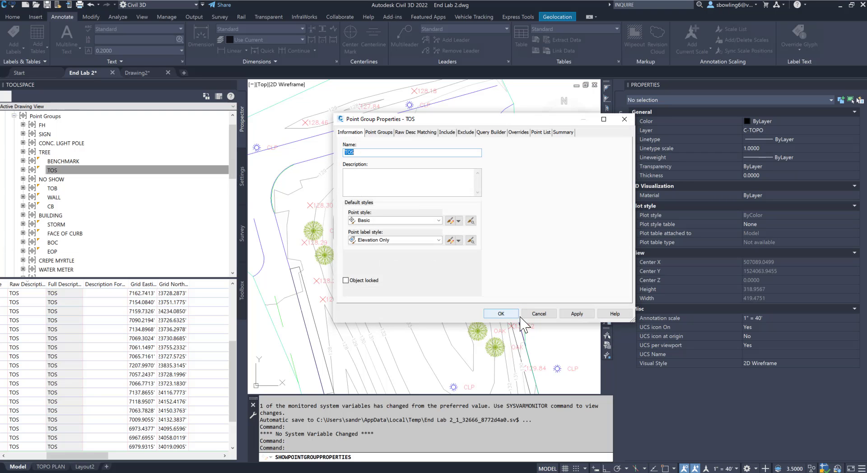
click(500, 314)
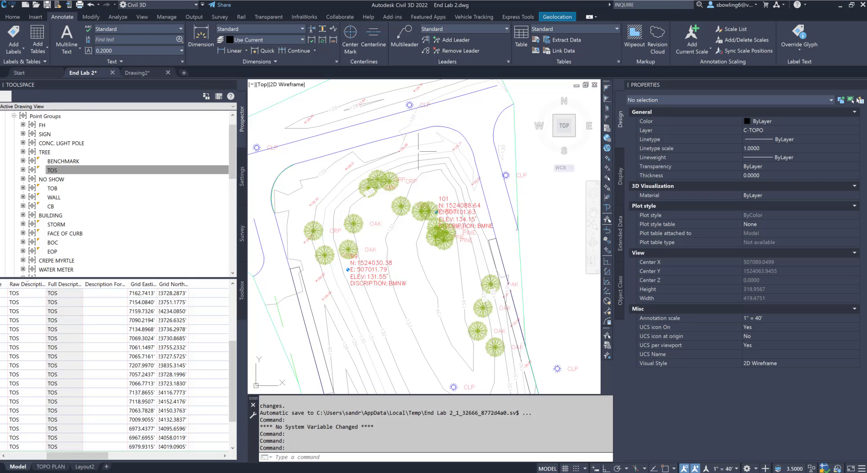
Step: Move the label of benchmark point 301 southwest of its marker, clear of the tree and road linework
scroll(418, 151, down, 6)
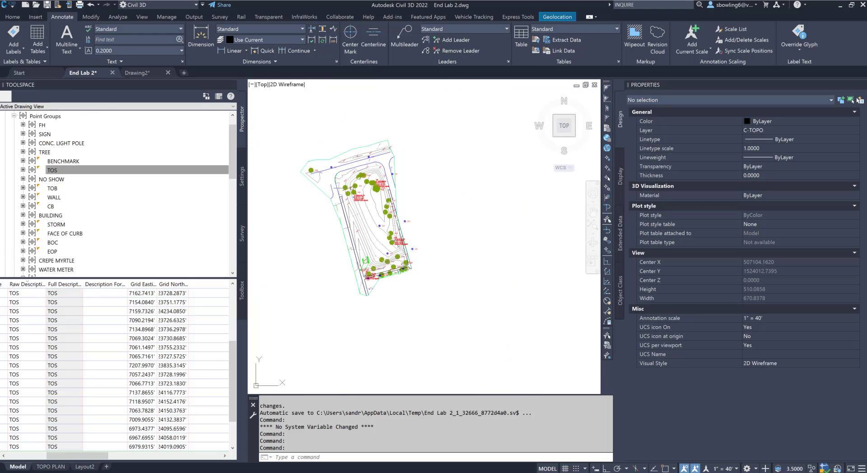
scroll(368, 258, up, 2)
scroll(400, 316, up, 1)
key(Escape)
click(376, 311)
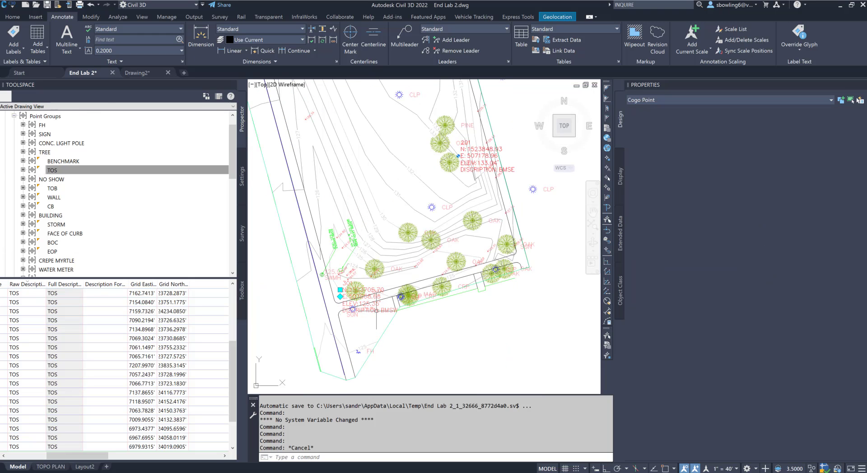
click(340, 290)
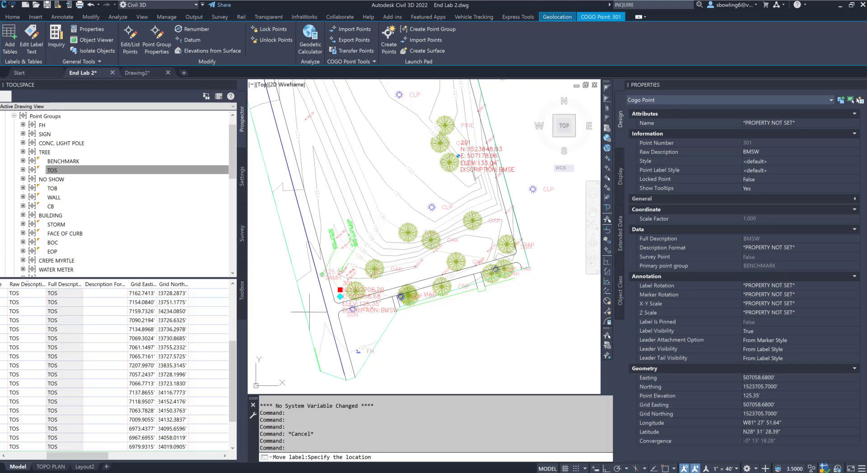
key(Escape)
key(Escape)
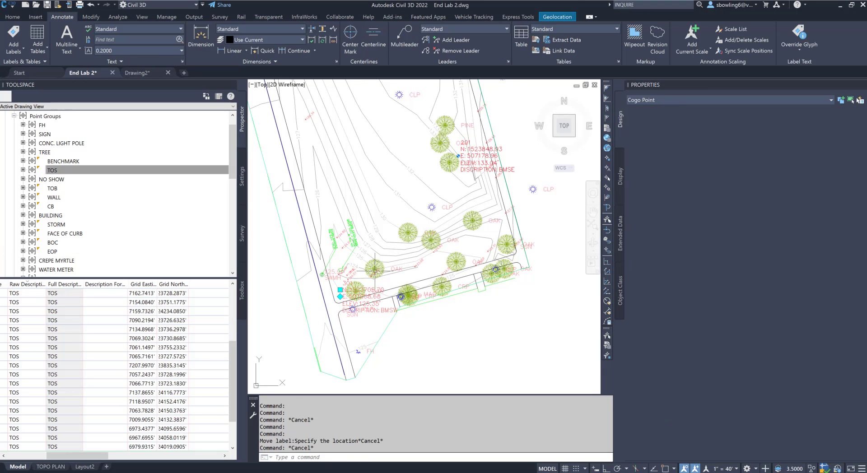
click(340, 290)
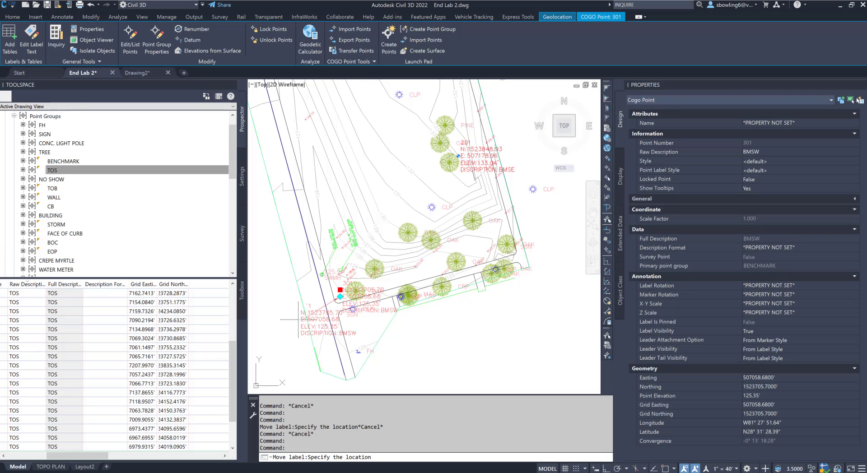
click(299, 319)
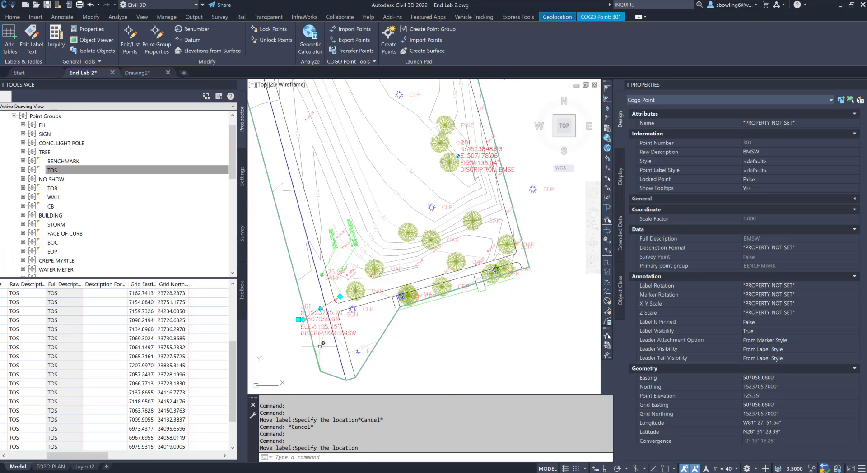
scroll(287, 325, up, 4)
key(Escape)
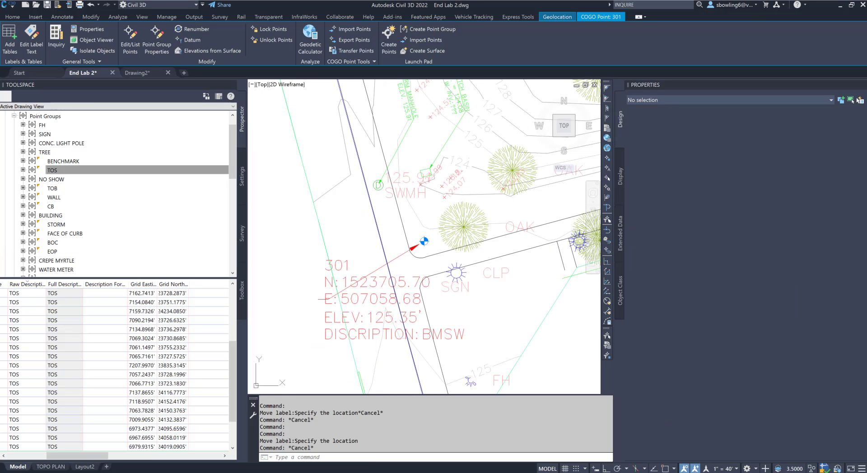
Step: Open the label text editor for benchmark point 301 to examine the label's contents, and close it without changes
click(372, 273)
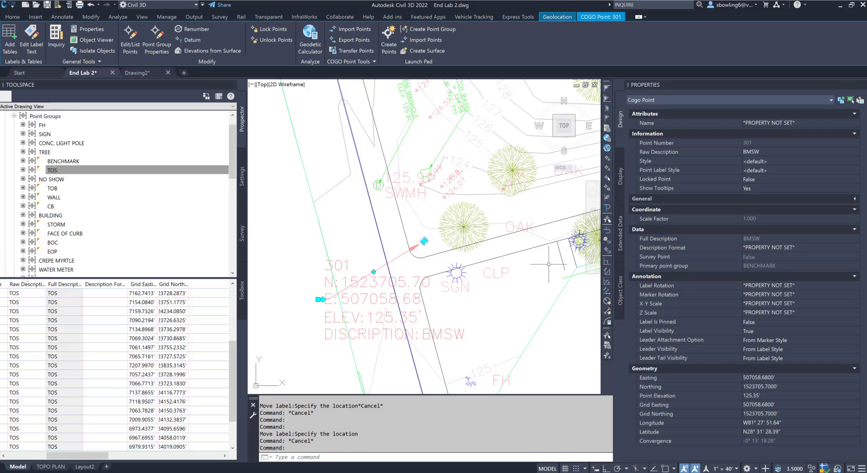
right_click(351, 304)
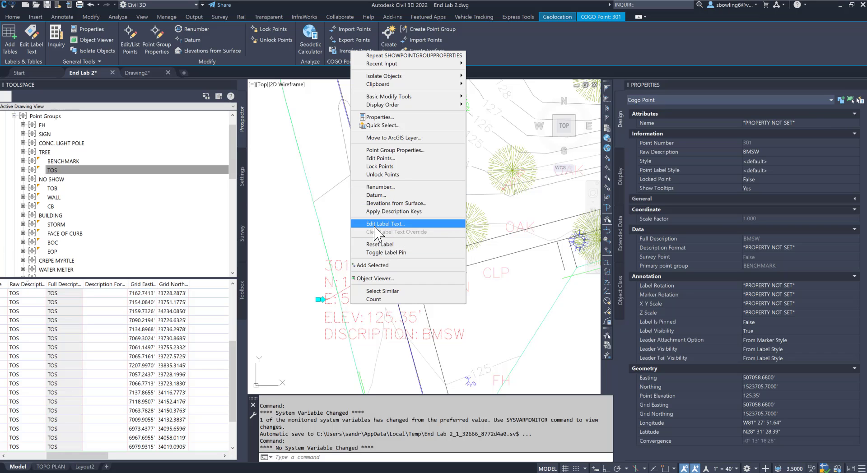
click(386, 225)
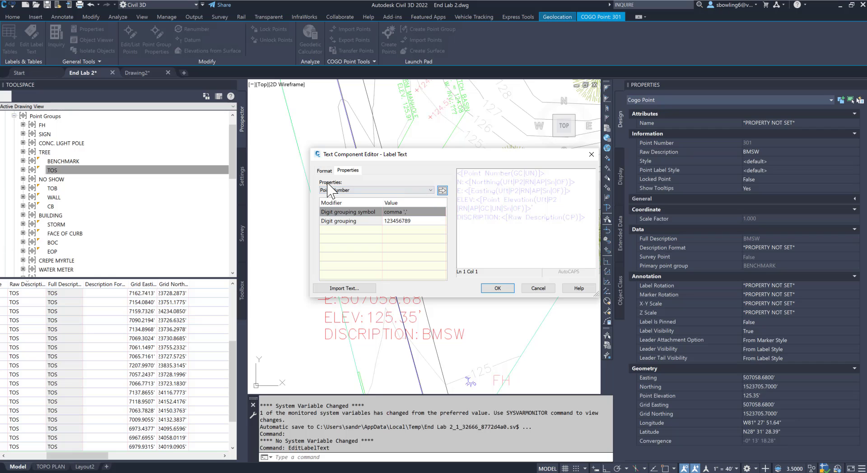
click(540, 291)
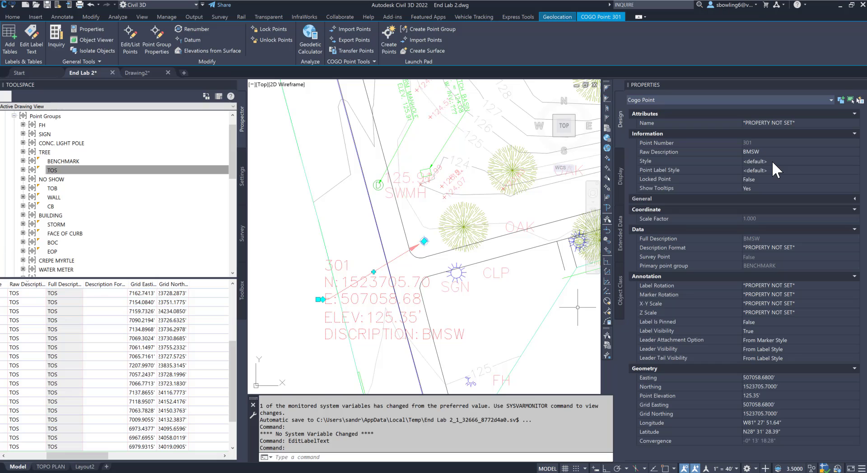
Step: Try the Point Northing Easting Elev Description label style on benchmark point 301, and return its label style to <default>
click(774, 162)
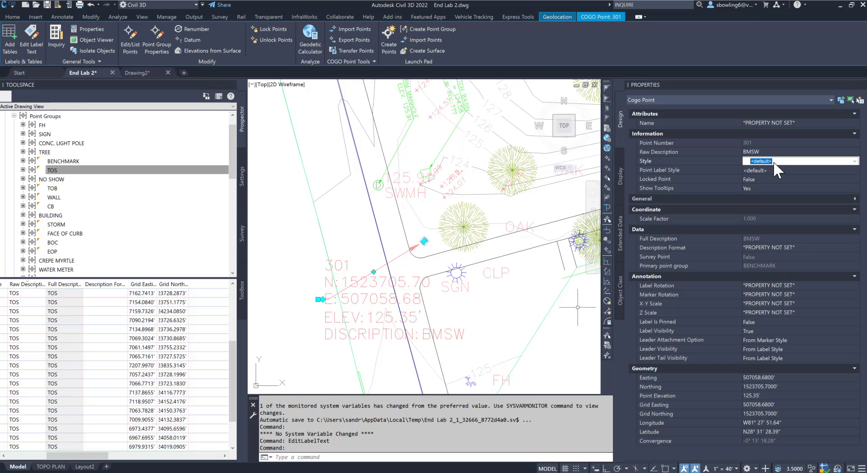
click(854, 162)
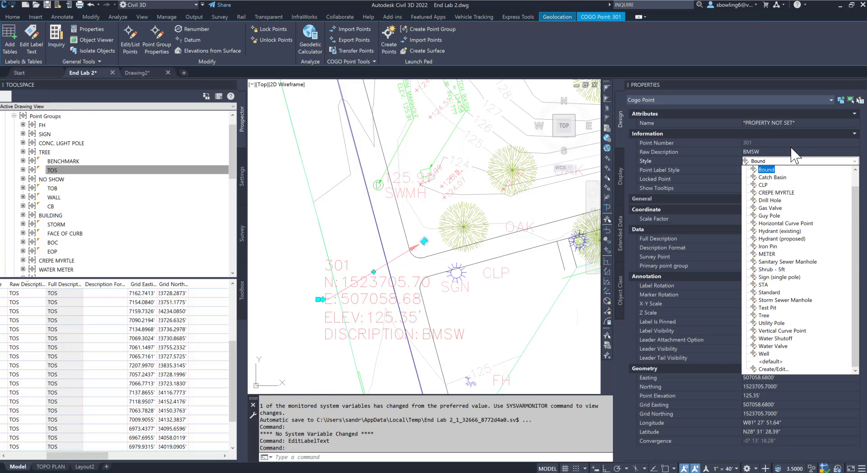
click(770, 362)
click(779, 170)
click(781, 171)
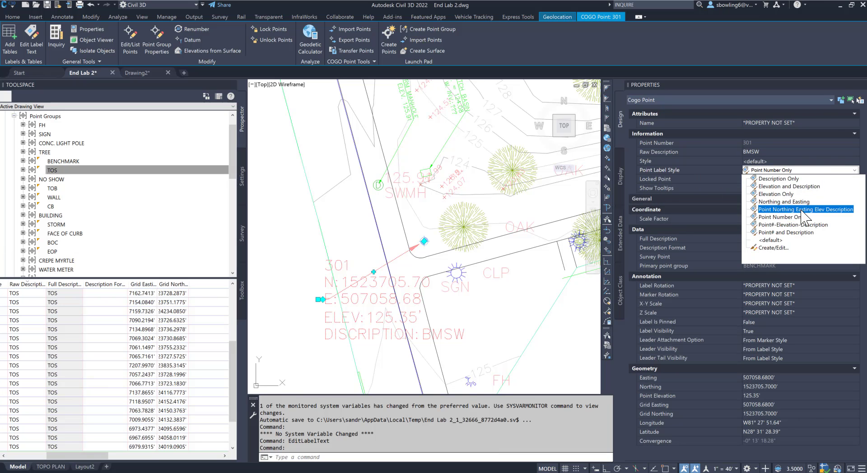
click(773, 209)
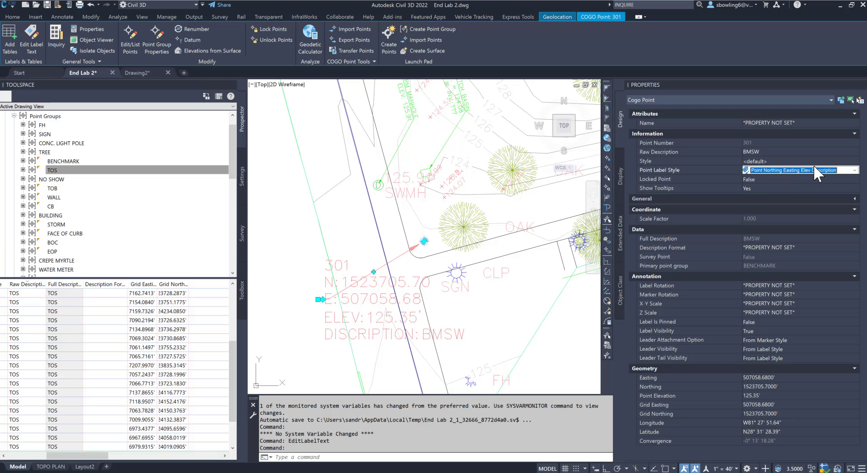
click(855, 170)
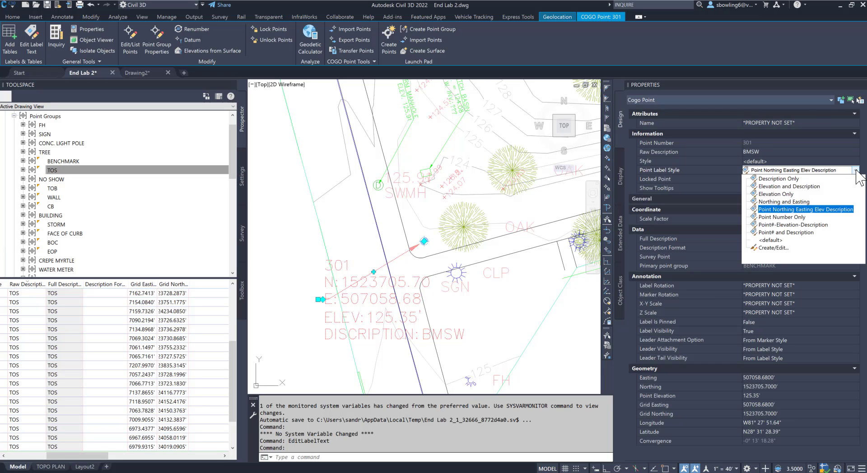
click(773, 248)
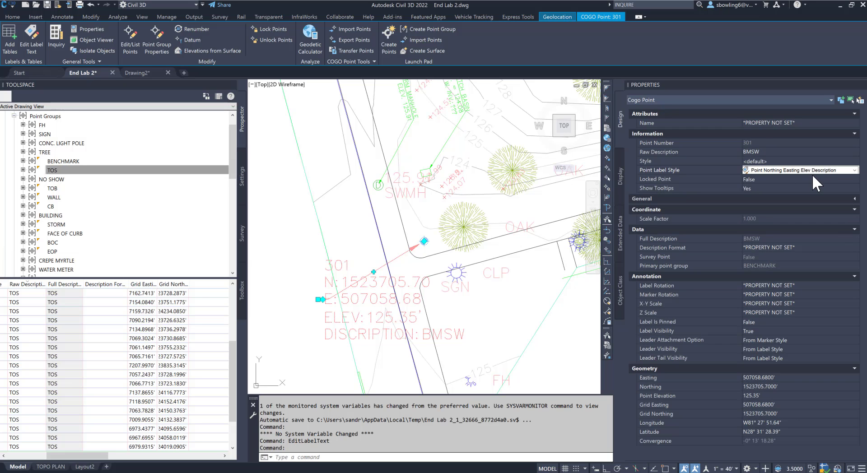
click(832, 171)
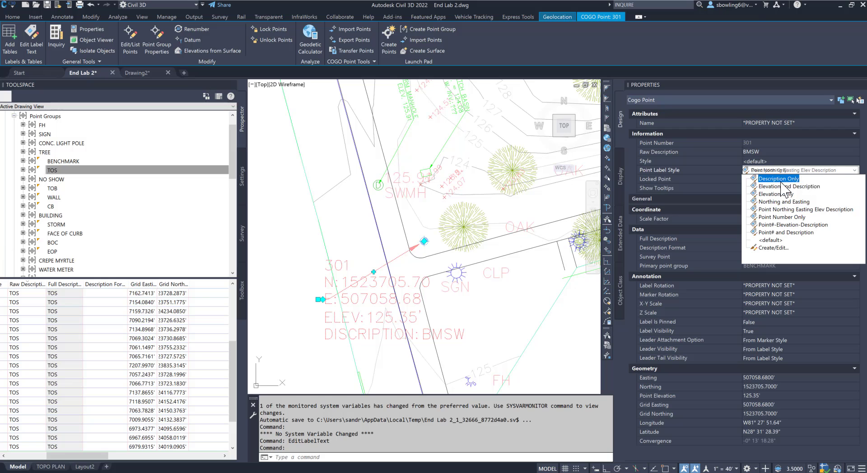
click(765, 241)
key(Escape)
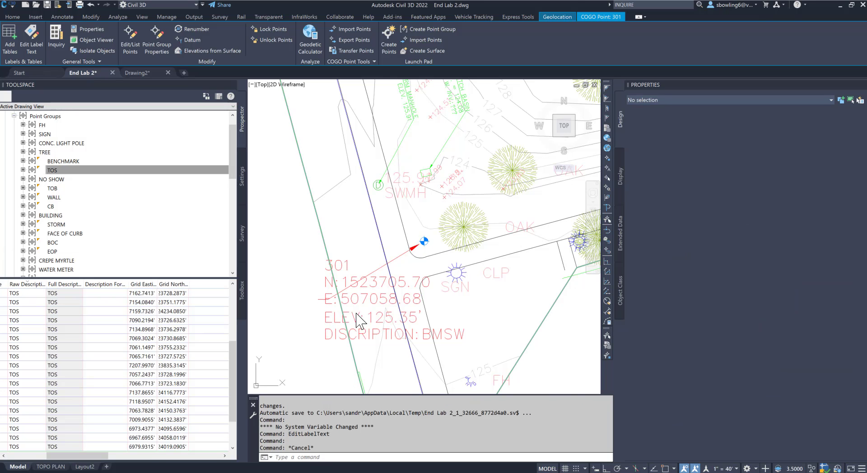
key(Escape)
Step: Edit the BENCHMARK group's Point Northing Easting Elev Description label style, setting the dragged state display to Stacked Text, and accept the group properties
click(424, 242)
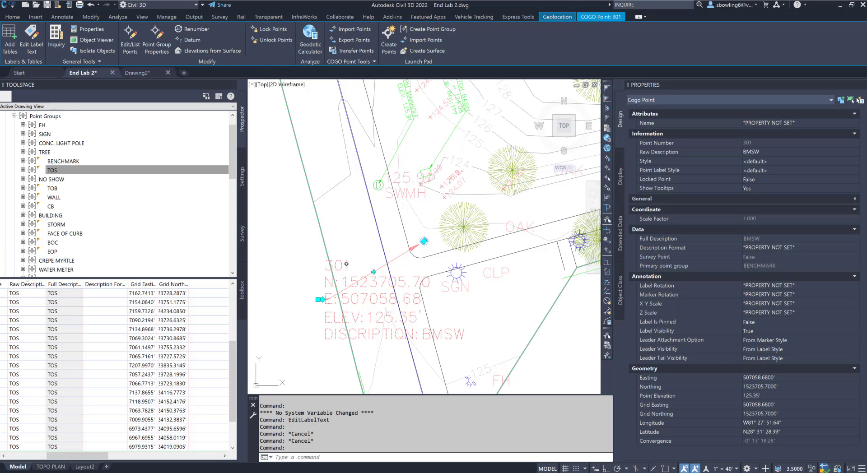
right_click(366, 307)
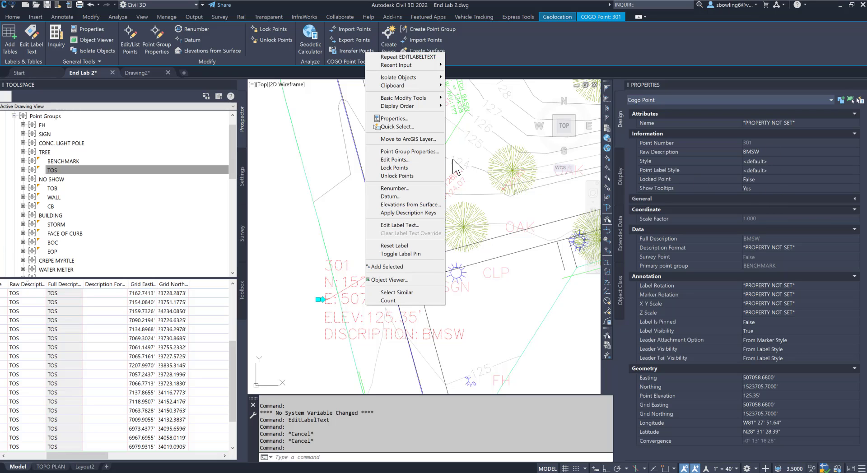
click(401, 153)
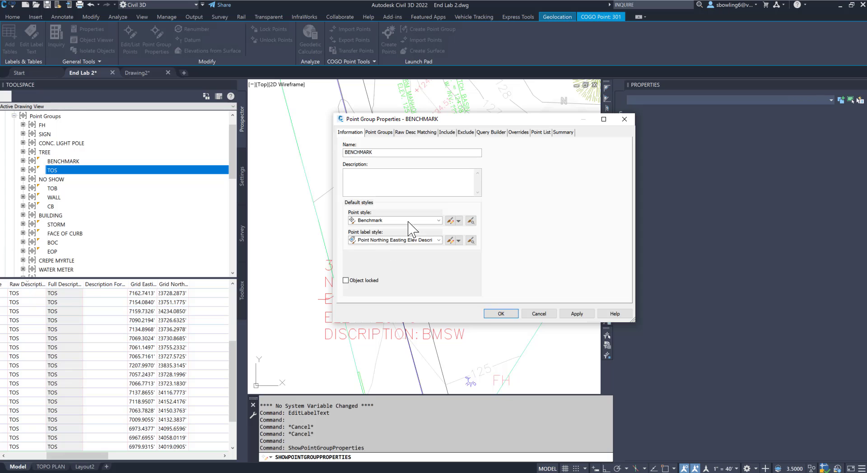
click(459, 240)
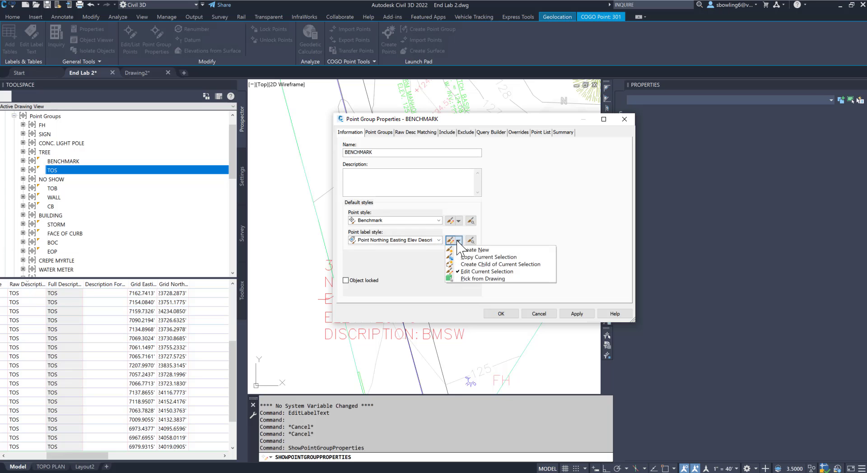
click(478, 273)
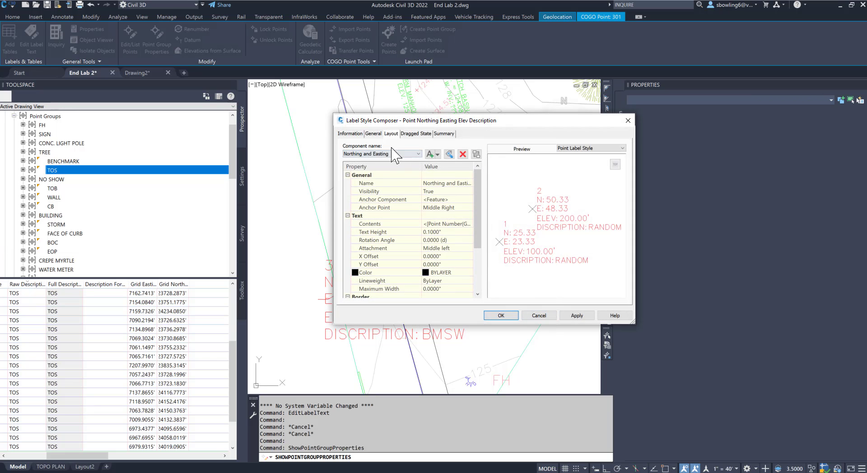
click(416, 134)
click(445, 230)
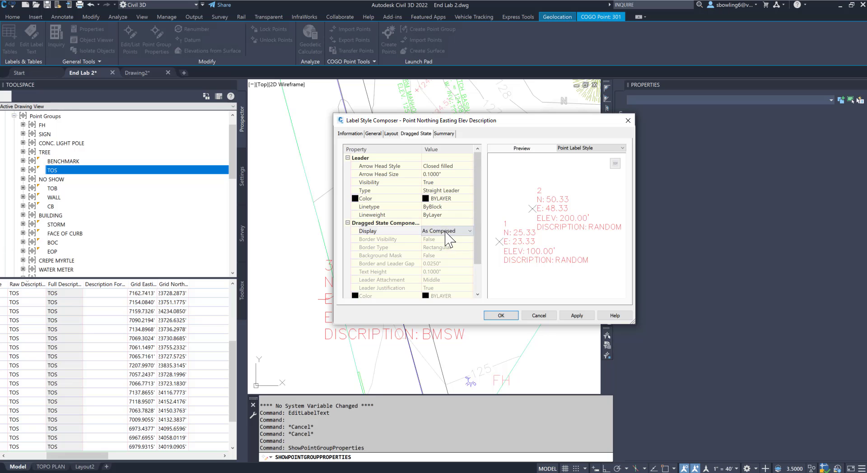
click(446, 231)
click(437, 247)
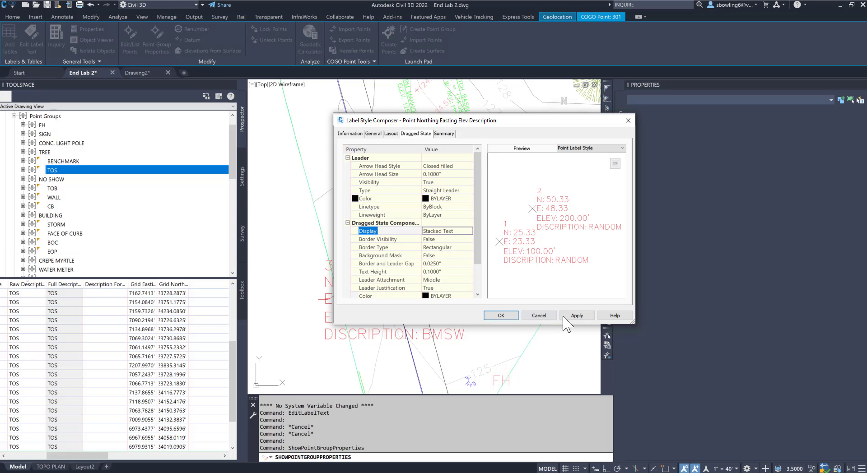
click(500, 316)
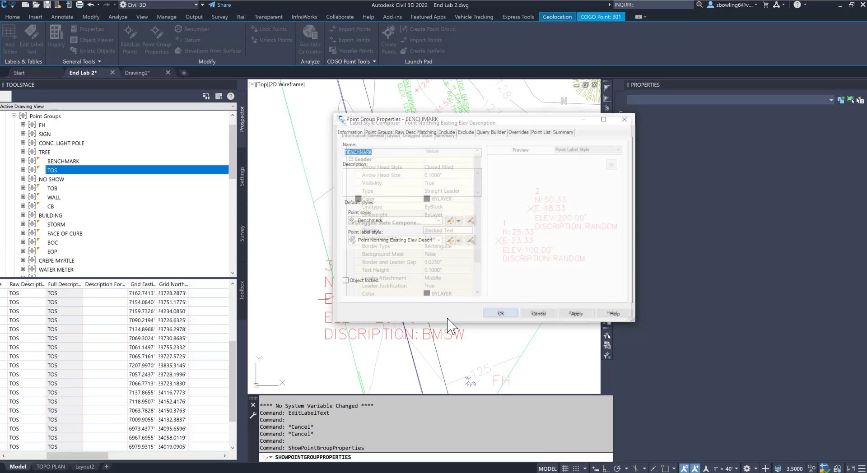
click(501, 313)
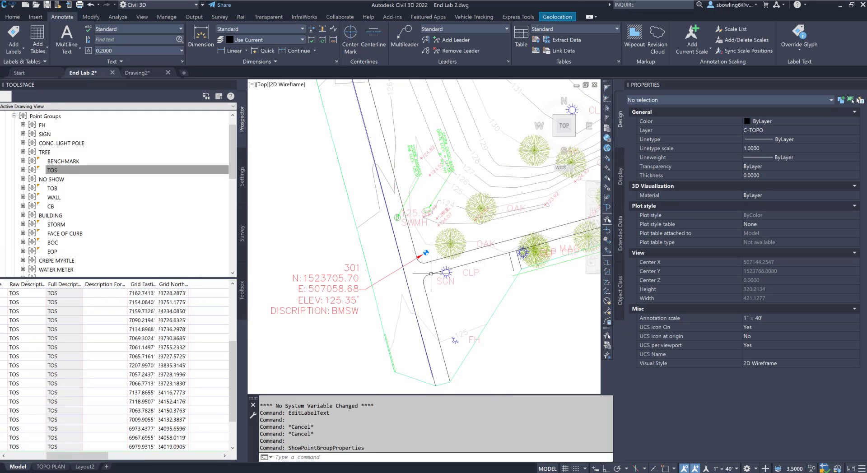
Step: Reopen the BENCHMARK group's label style to review its dragged state settings, and close it and the group properties without changes
scroll(431, 273, down, 2)
scroll(445, 273, up, 2)
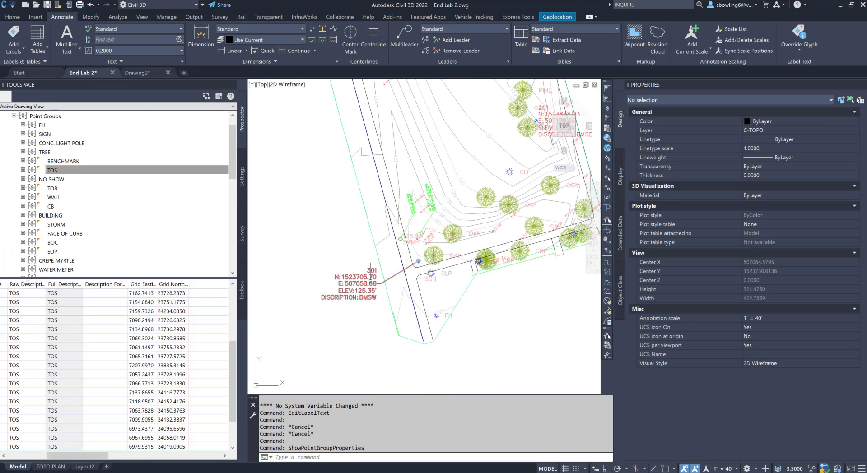
click(399, 274)
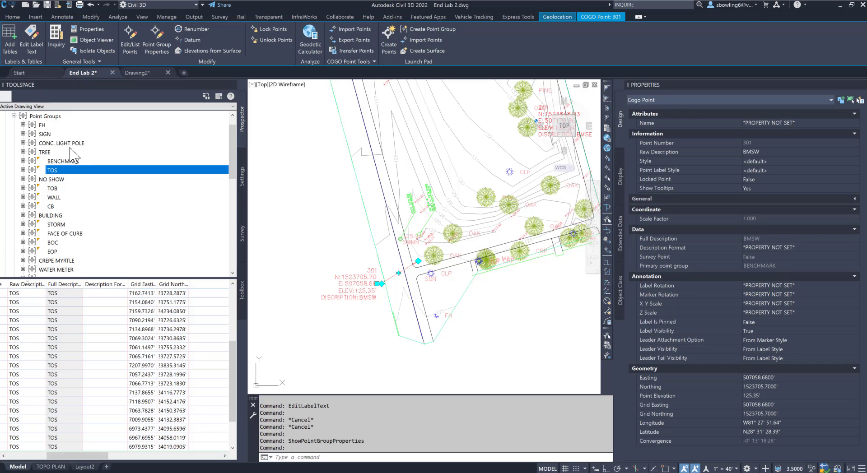
scroll(71, 224, up, 2)
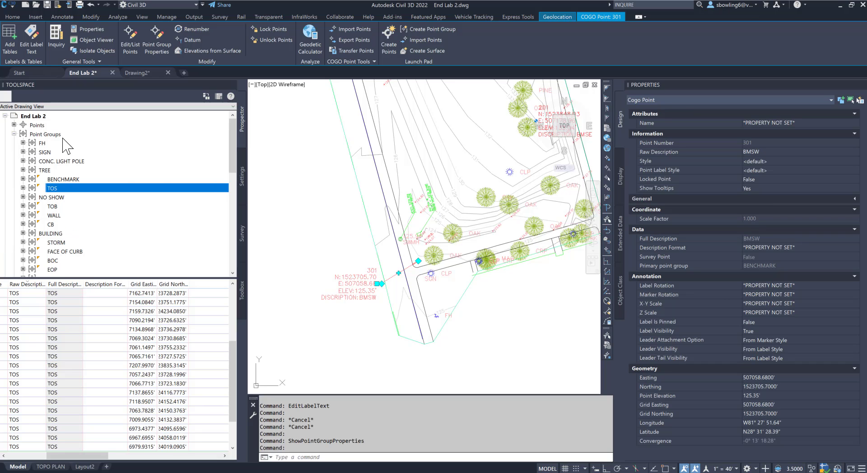
click(63, 180)
right_click(64, 180)
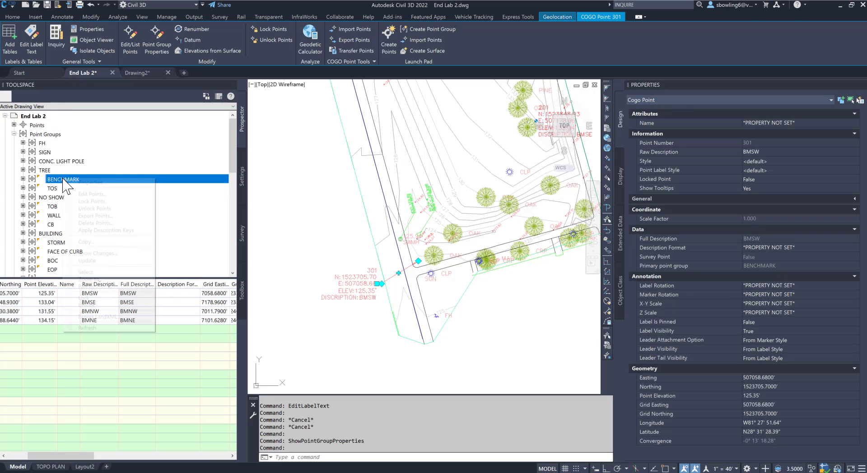
click(92, 183)
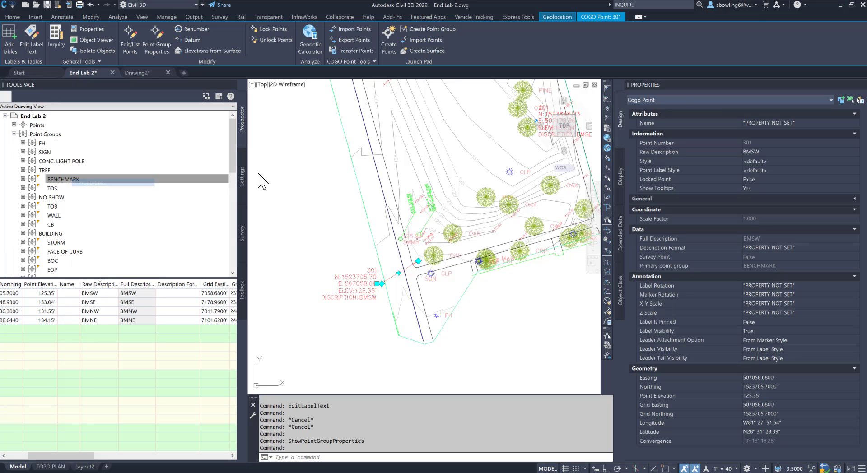
click(458, 240)
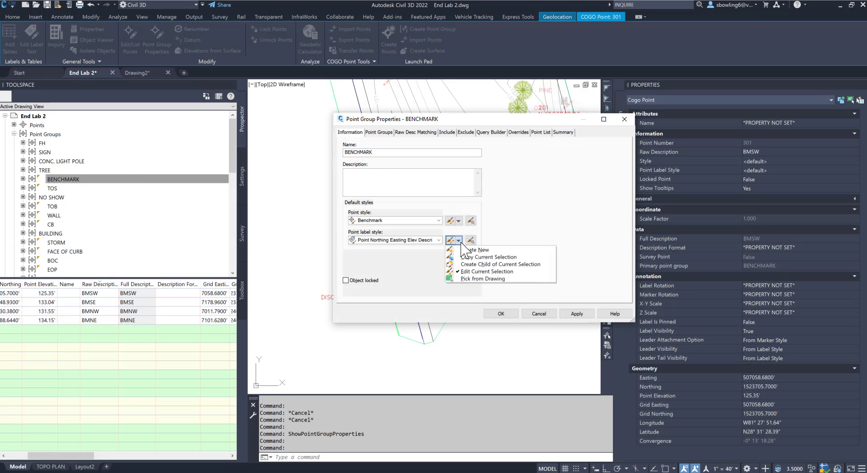
click(469, 271)
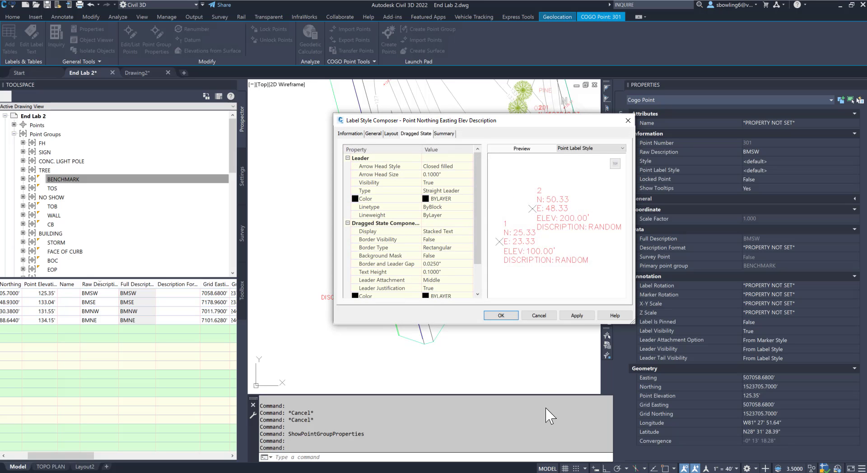
click(538, 316)
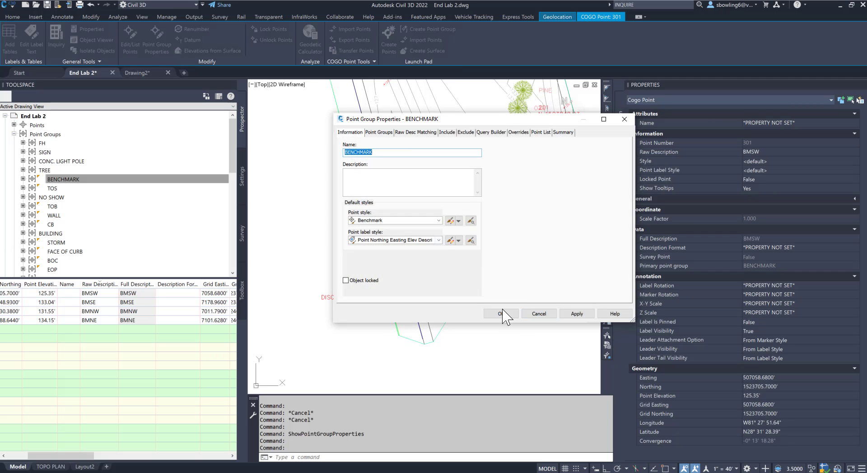
click(526, 315)
key(Escape)
Step: Move the label of benchmark point 201 (BMSE) northeast of its marker, clear of the trees
scroll(499, 199, up, 2)
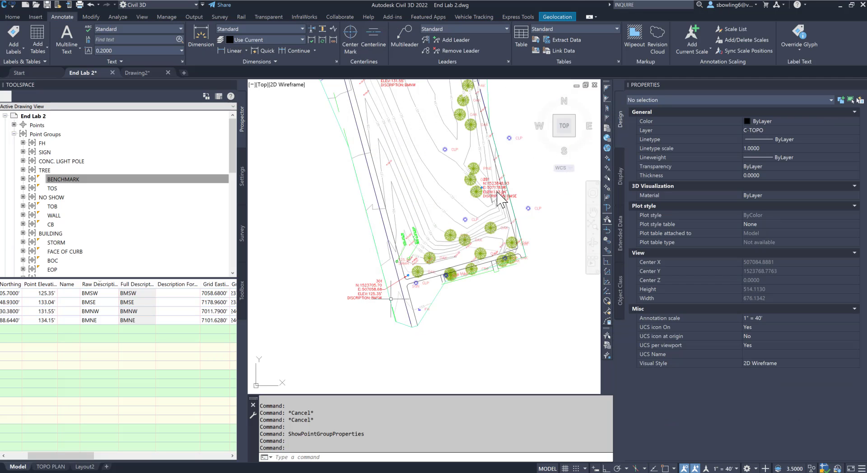
click(488, 191)
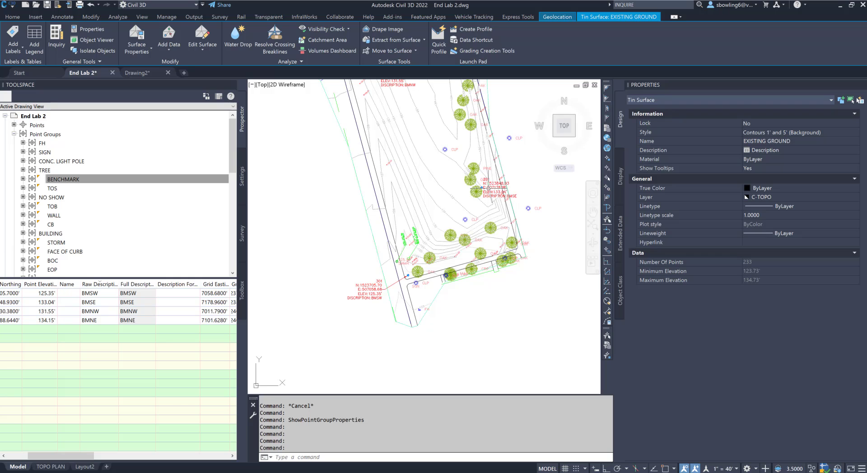
key(Escape)
click(494, 180)
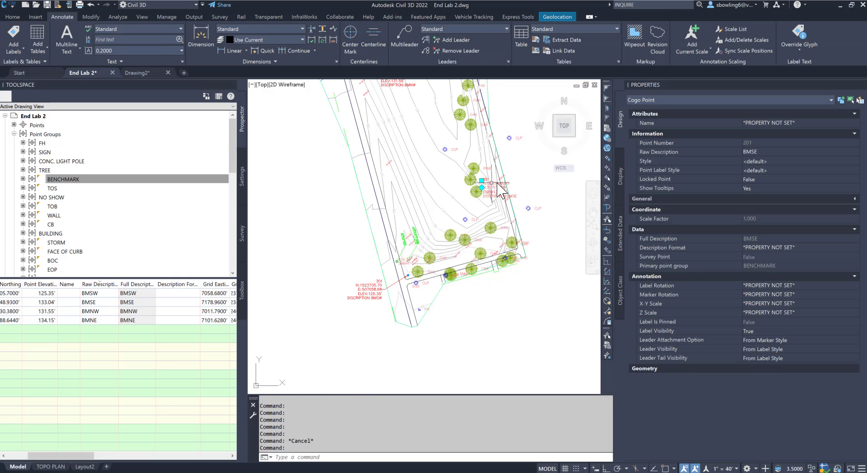
scroll(496, 176, up, 2)
click(474, 181)
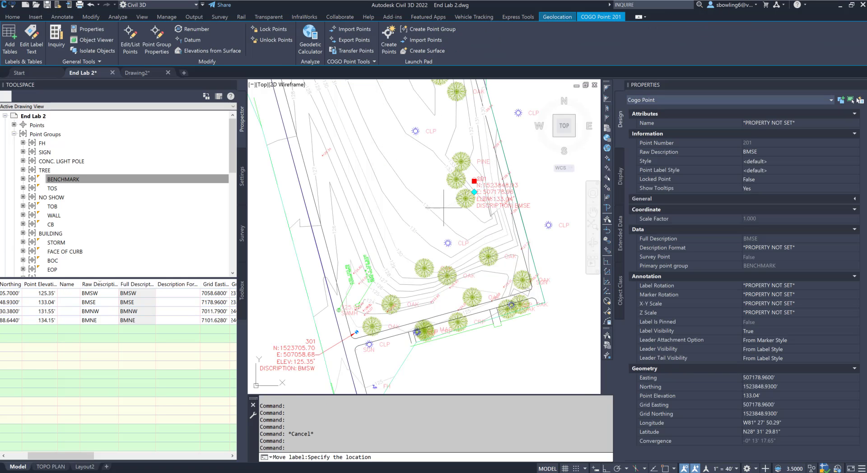
click(510, 162)
key(Escape)
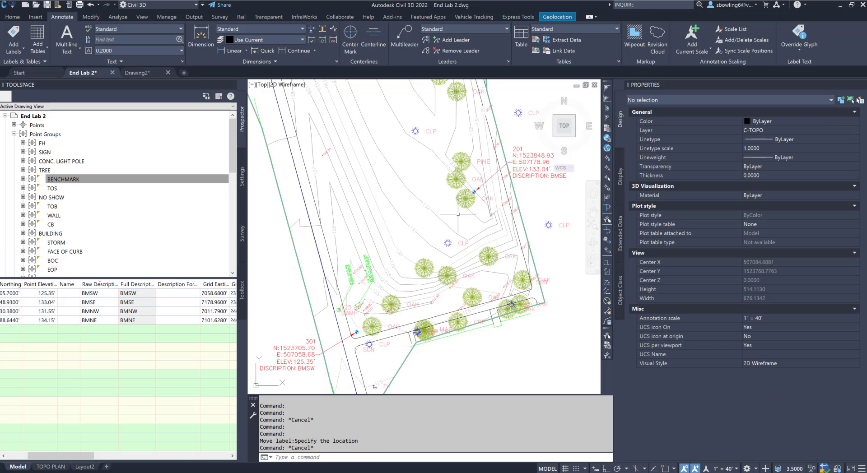
Step: Move the label of benchmark point 99 (BMNW) a short distance southeast of its marker, away from the nearby oak
scroll(467, 203, down, 2)
key(Escape)
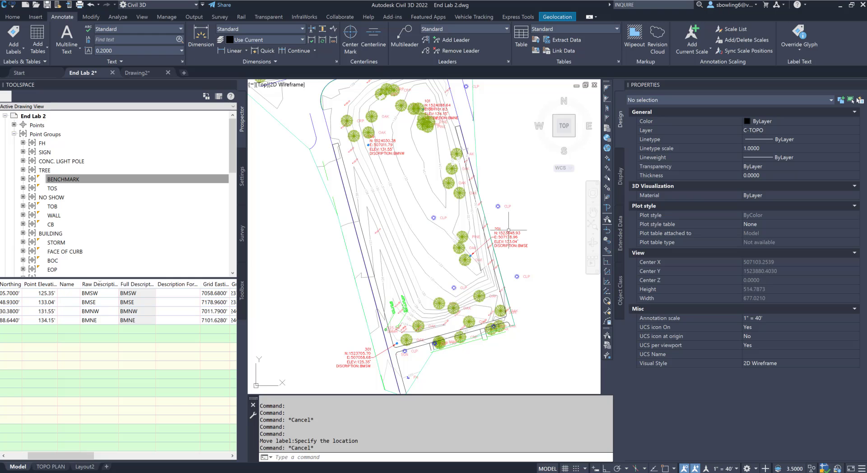
mouse_move(510, 233)
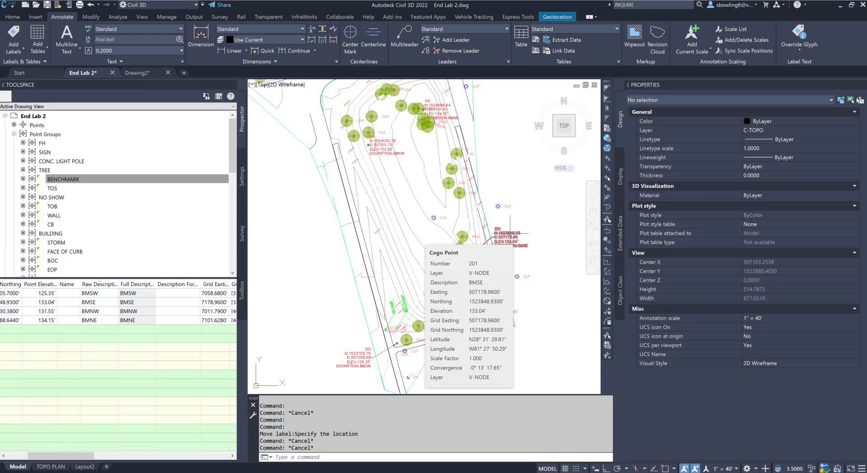
scroll(447, 190, up, 5)
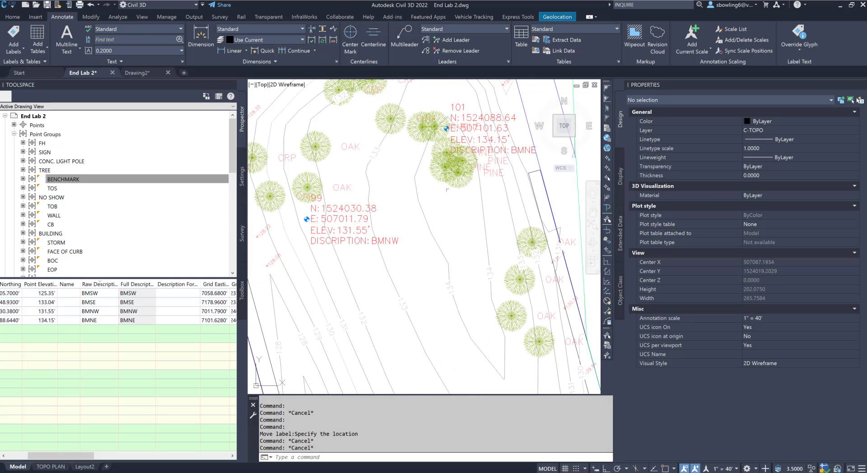
scroll(383, 178, down, 2)
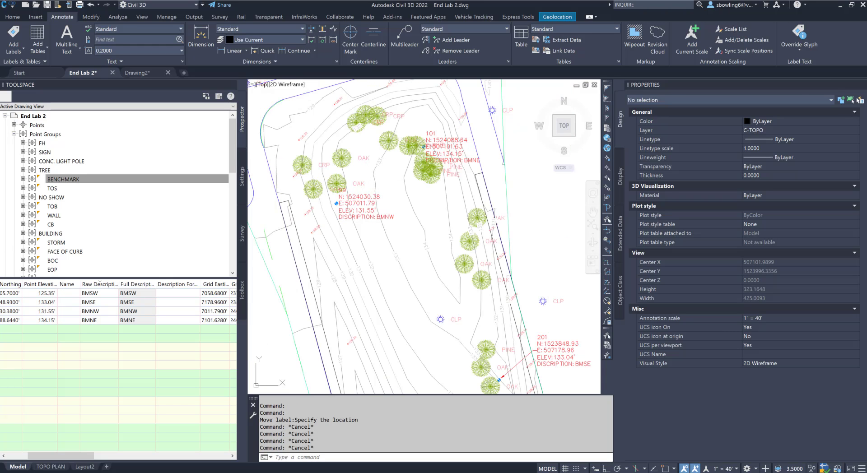
click(358, 196)
click(336, 197)
click(352, 224)
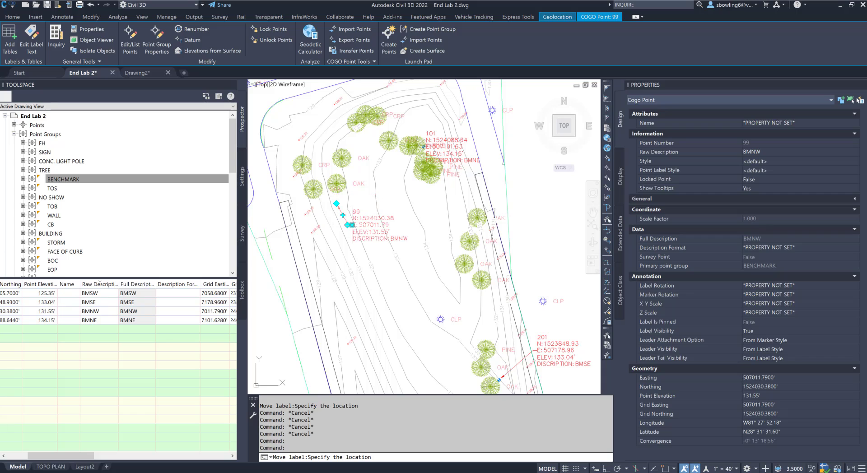
Step: Move the label of benchmark point 101 (BMNE) northeast of its marker, clear of the trees, and clear the selection
click(442, 144)
click(422, 141)
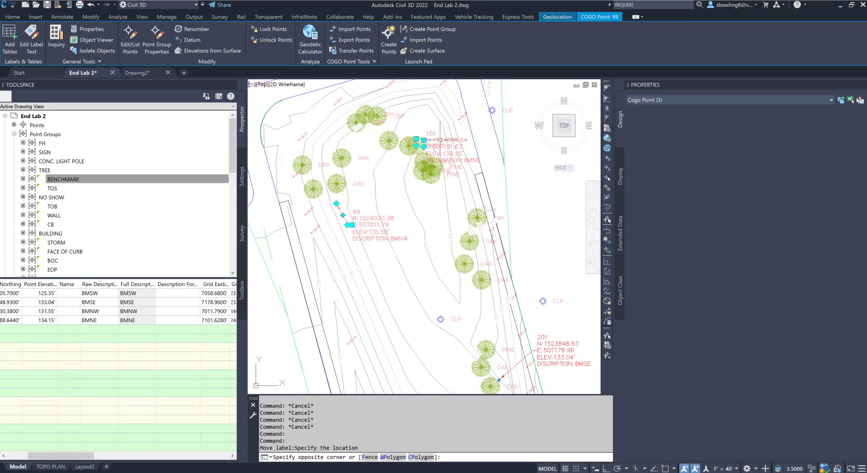
click(424, 140)
click(438, 116)
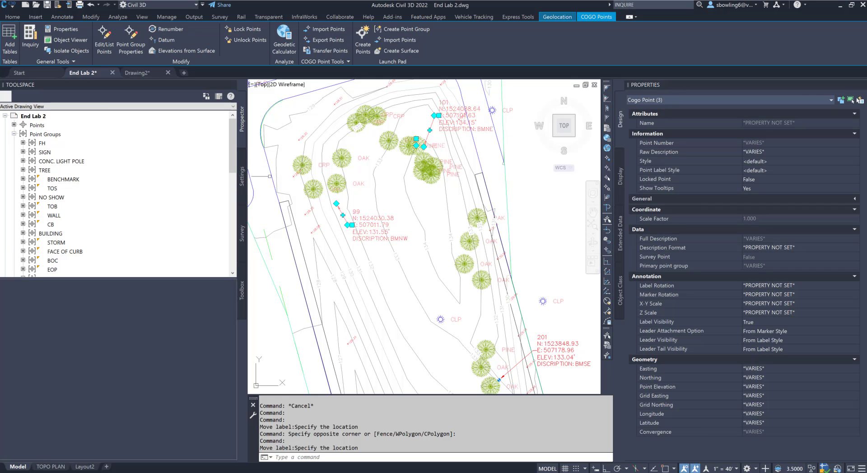
right_click(441, 126)
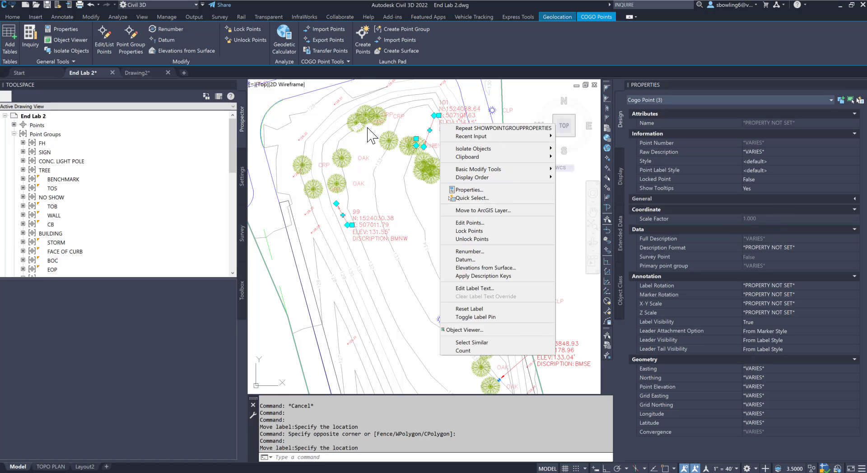
key(Escape)
key(Escape)
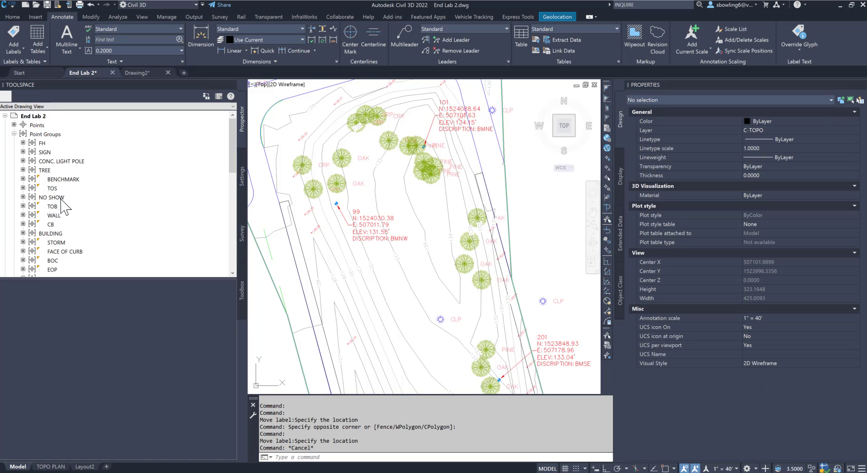
Step: In the BENCHMARK group's label style, set the dragged state arrow head size and text height to 0.08" and accept the group properties
click(64, 180)
right_click(64, 180)
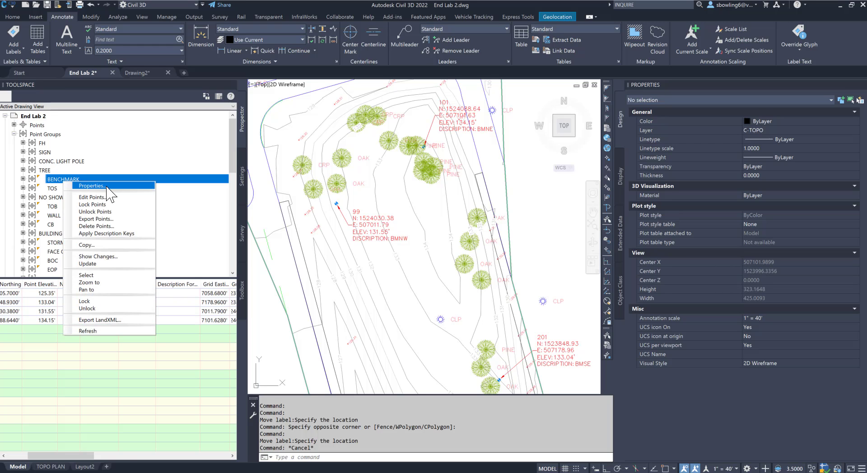
key(Escape)
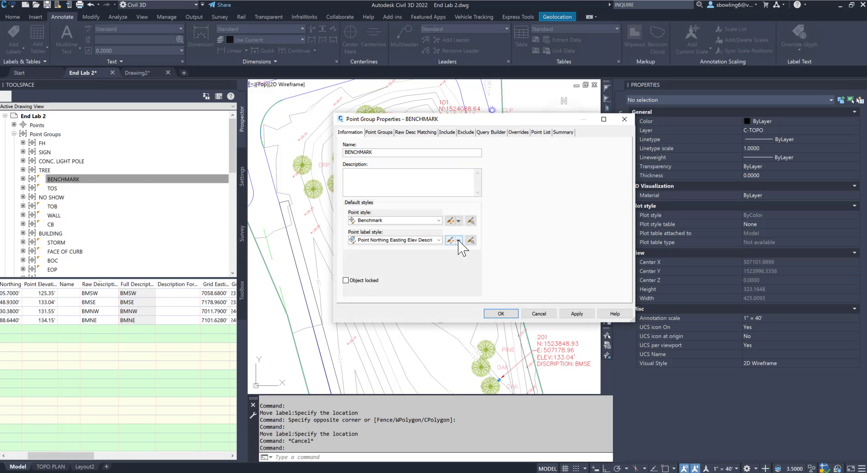
click(459, 240)
click(484, 272)
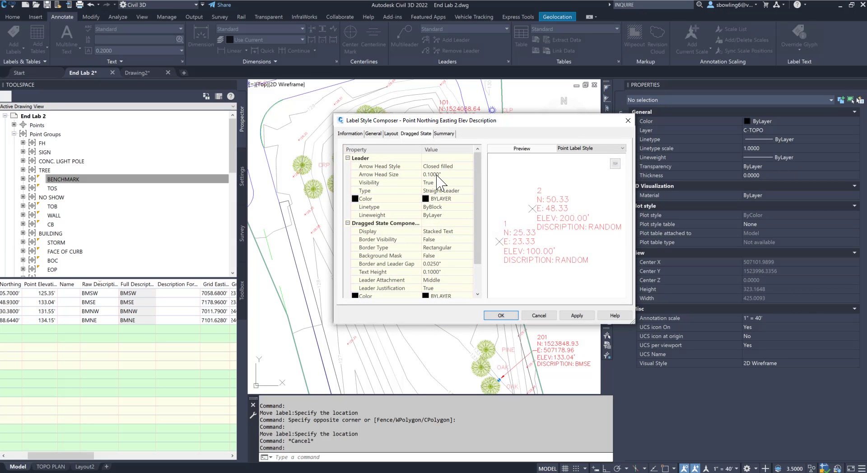
click(436, 174)
click(448, 272)
text(.08)
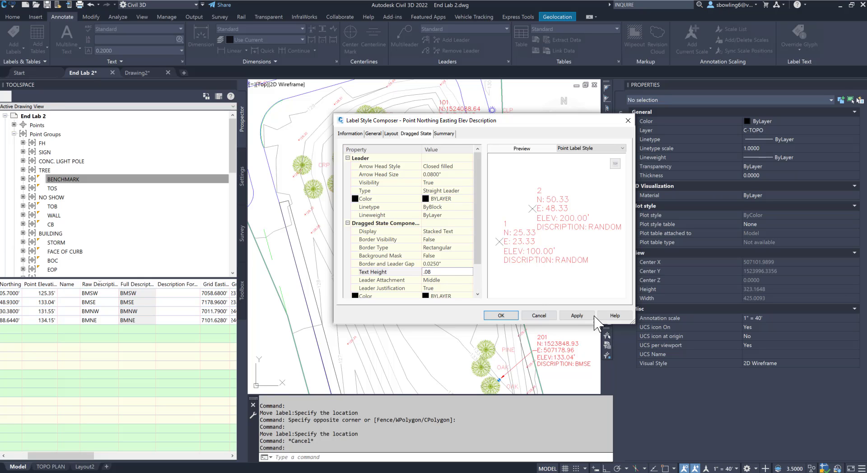
click(577, 315)
click(488, 315)
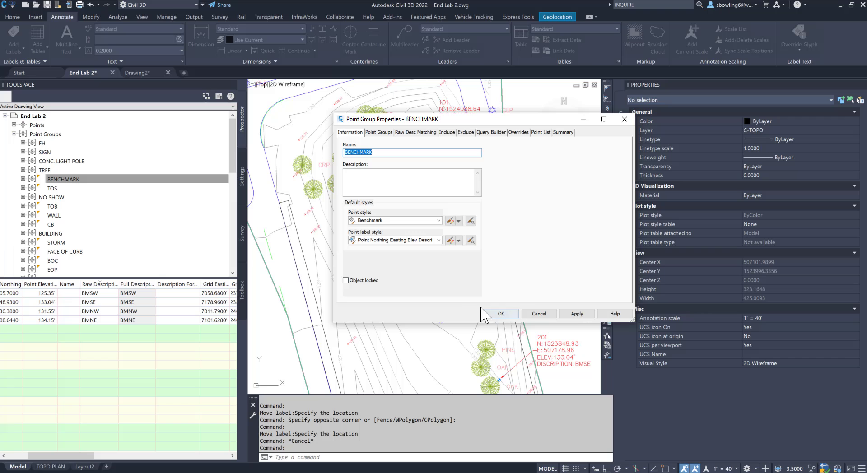
click(588, 313)
click(502, 314)
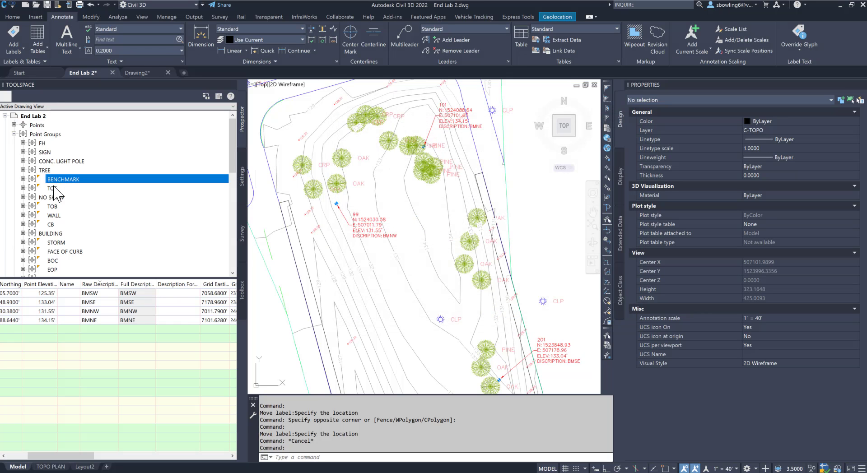
click(46, 172)
right_click(46, 171)
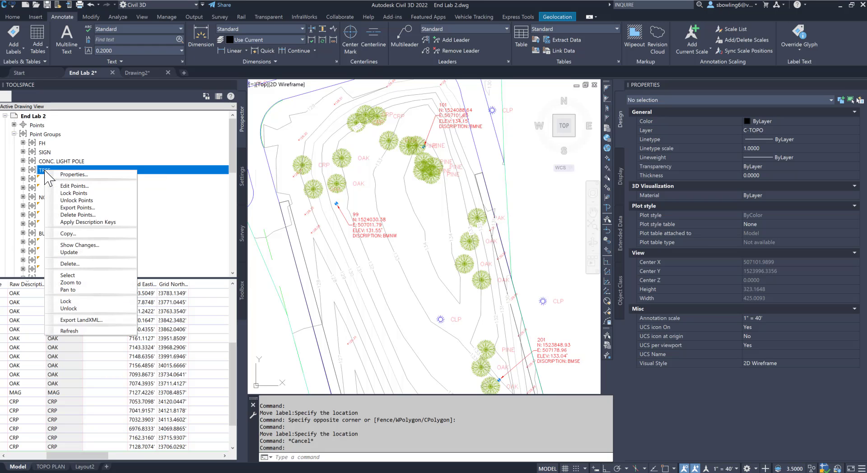
click(62, 175)
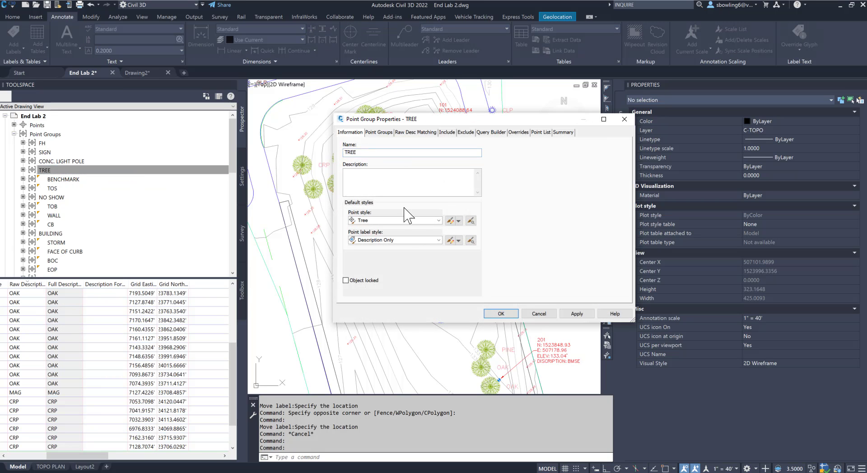
click(458, 240)
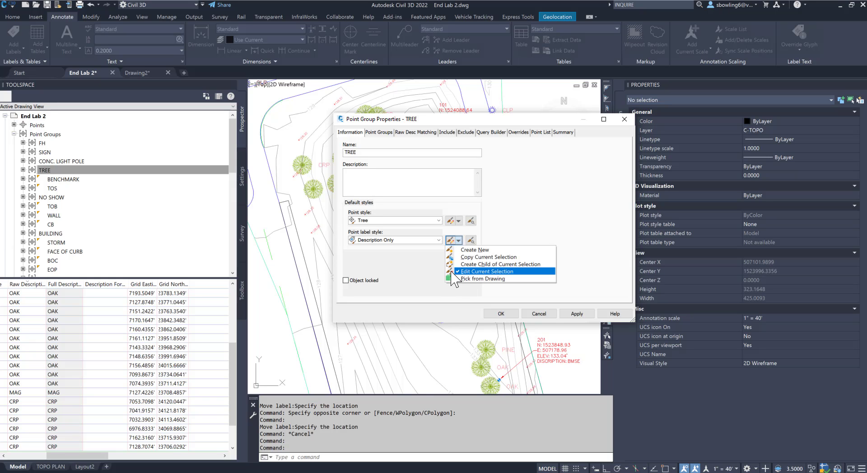
key(Escape)
key(Escape)
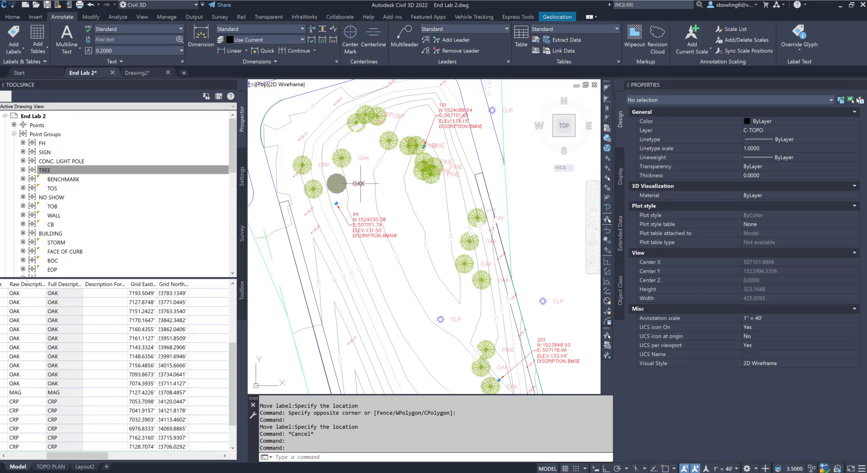
click(337, 183)
right_click(360, 185)
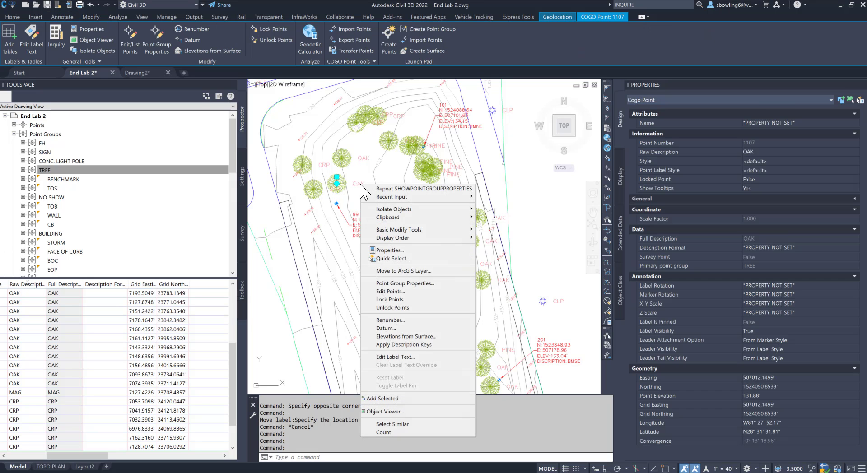
Step: Edit the TREE group's Description Only label style, setting the dragged state text height and arrow head size to 0.06"
right_click(47, 171)
click(75, 177)
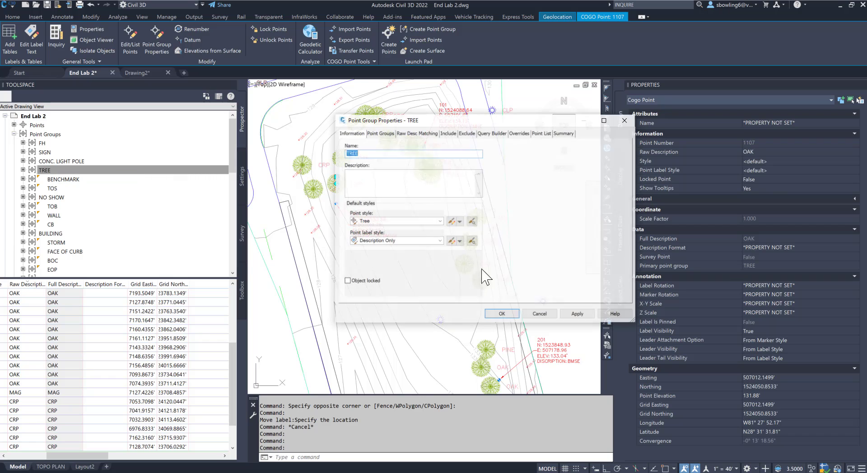
click(450, 243)
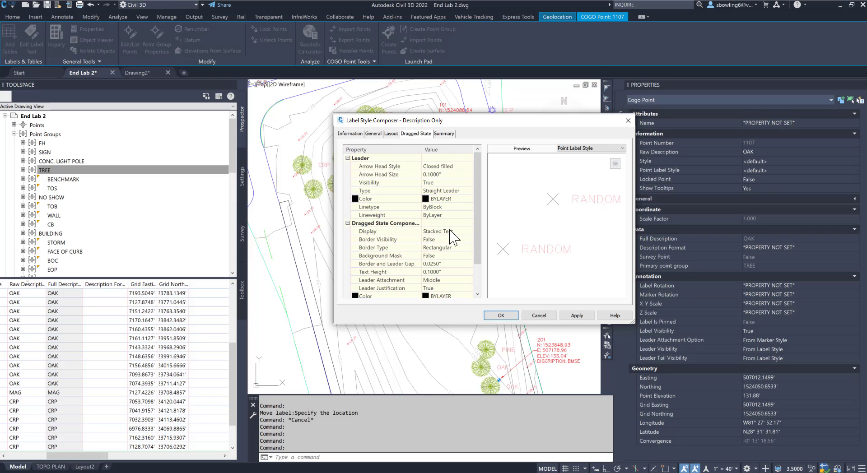
click(444, 273)
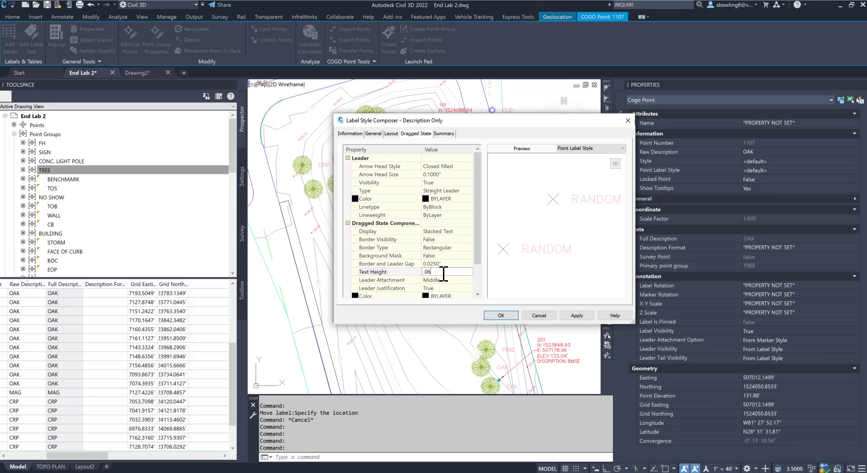
click(445, 174)
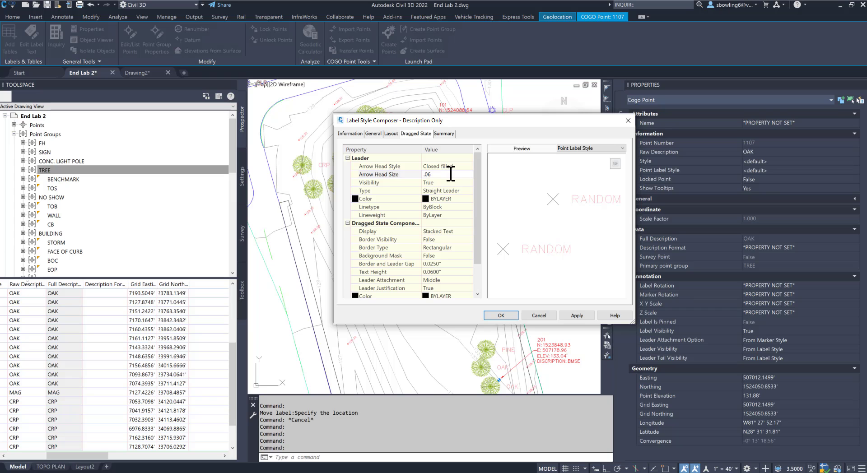
text(.05)
Step: Set the Point Description component's layout text height to 0.06" and apply the label style and TREE group properties
click(391, 134)
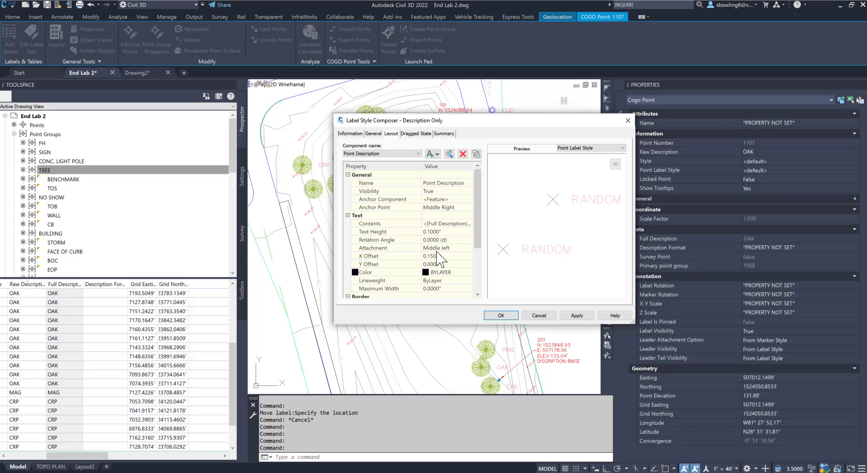
click(443, 232)
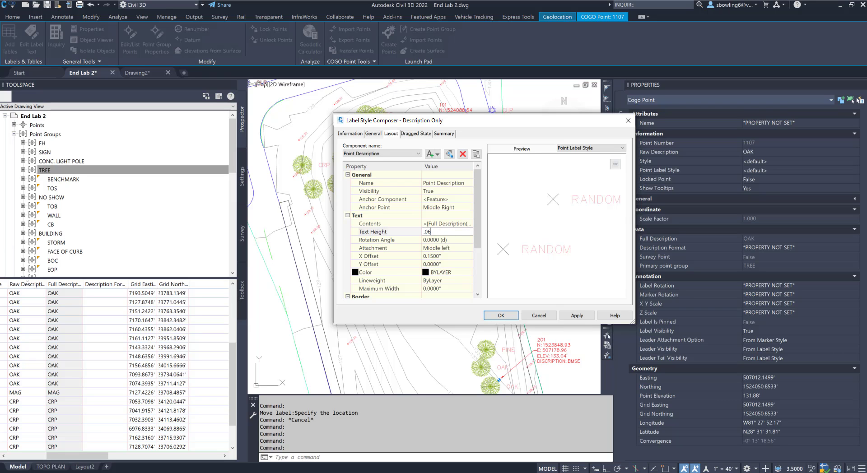
click(576, 316)
click(502, 315)
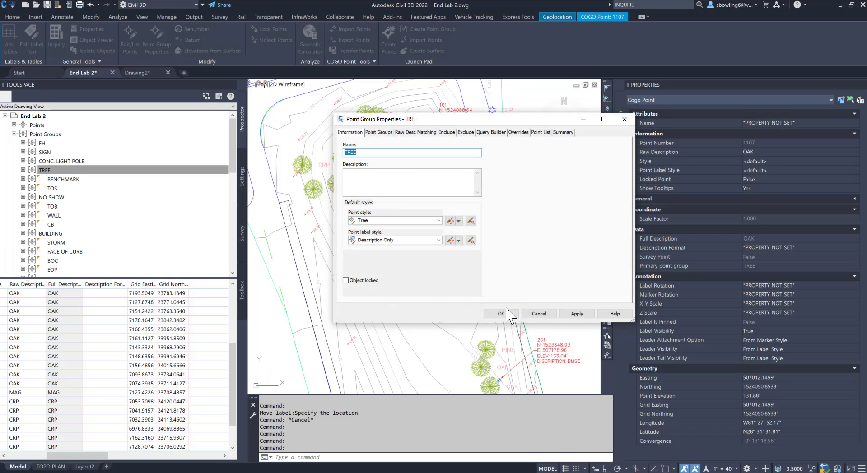
click(577, 313)
click(502, 313)
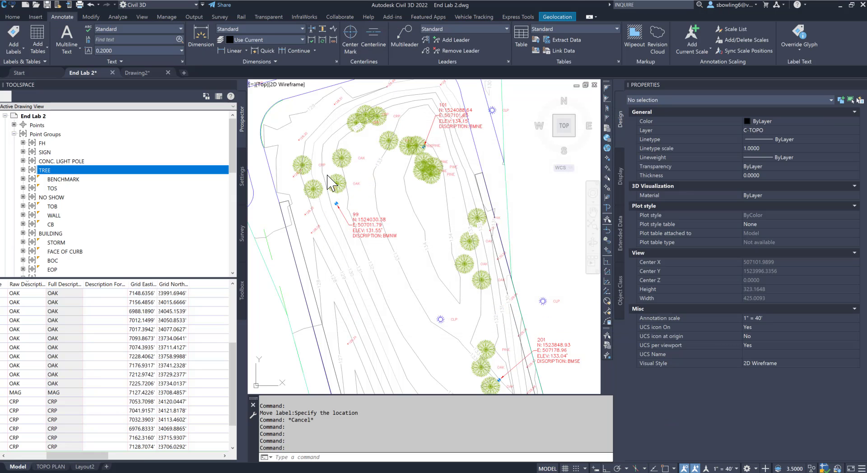
Step: Move the CRP label of tree point 1102 to a spot northeast of its tree
click(369, 137)
key(Escape)
click(377, 116)
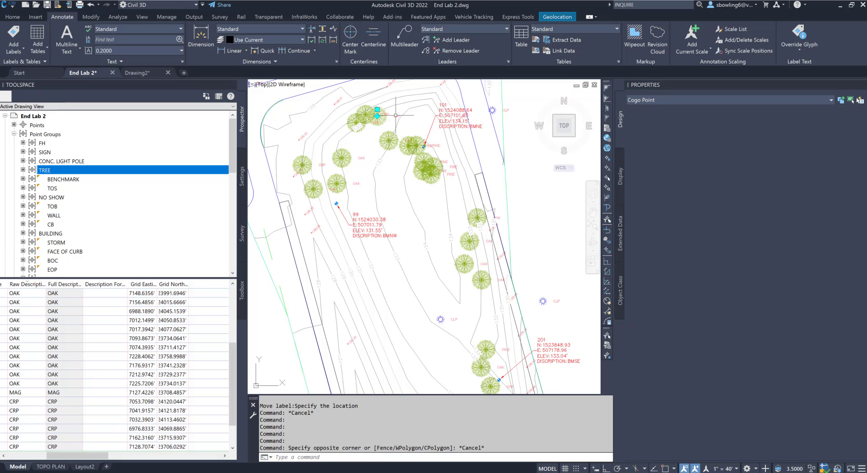
scroll(375, 109, up, 4)
click(380, 111)
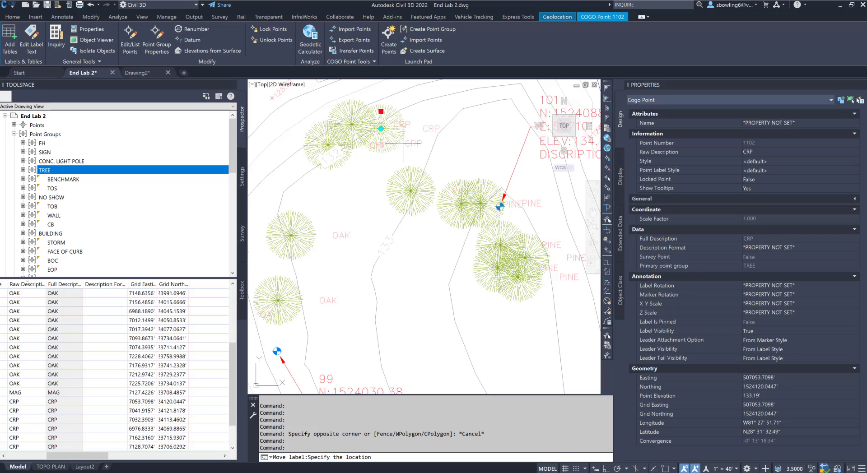
click(409, 102)
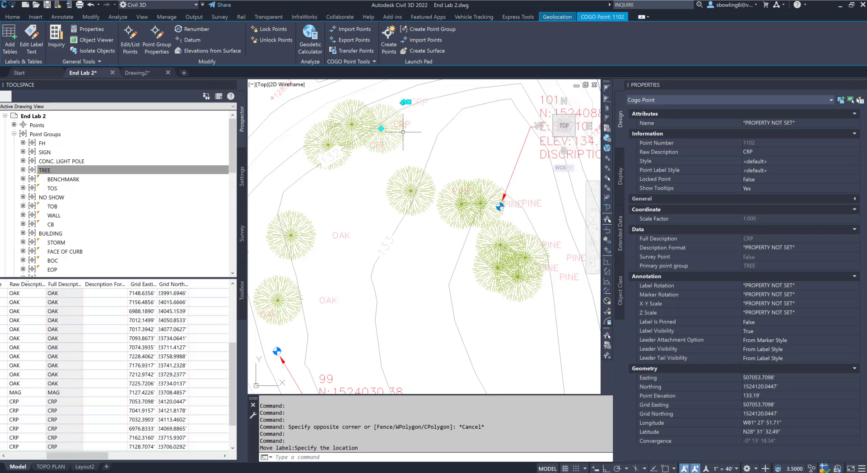
Step: Review the layout and dragged state settings of the TREE group's Description Only label style, and close it and the group properties
right_click(423, 125)
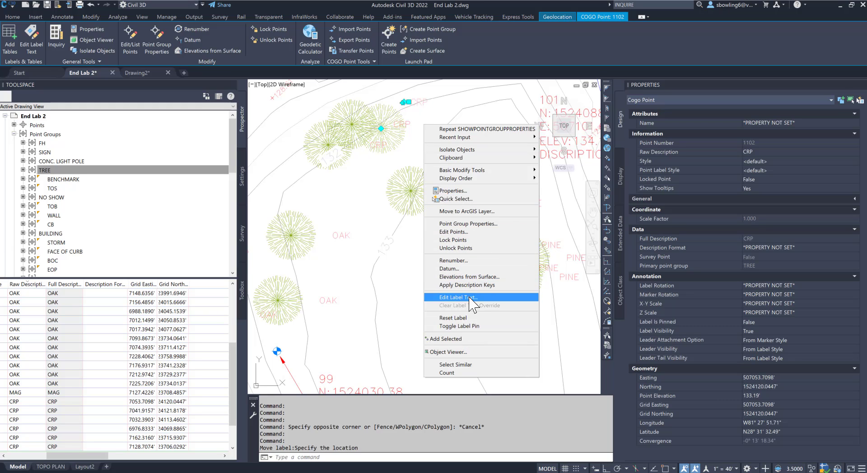
click(478, 224)
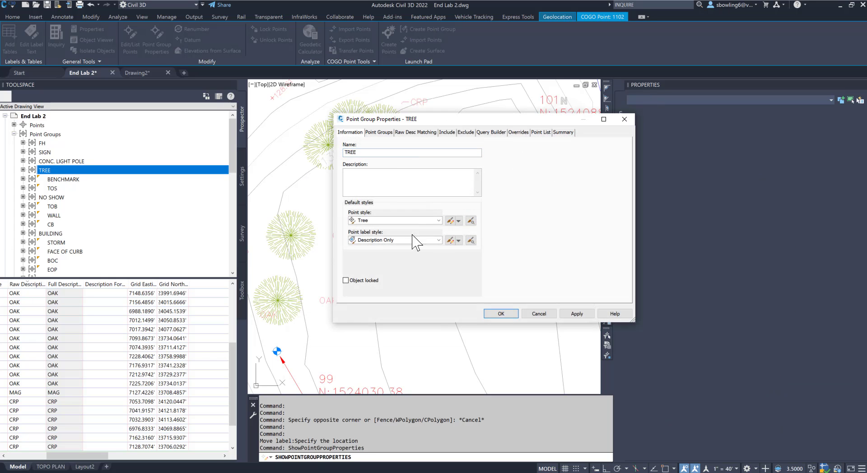
click(449, 240)
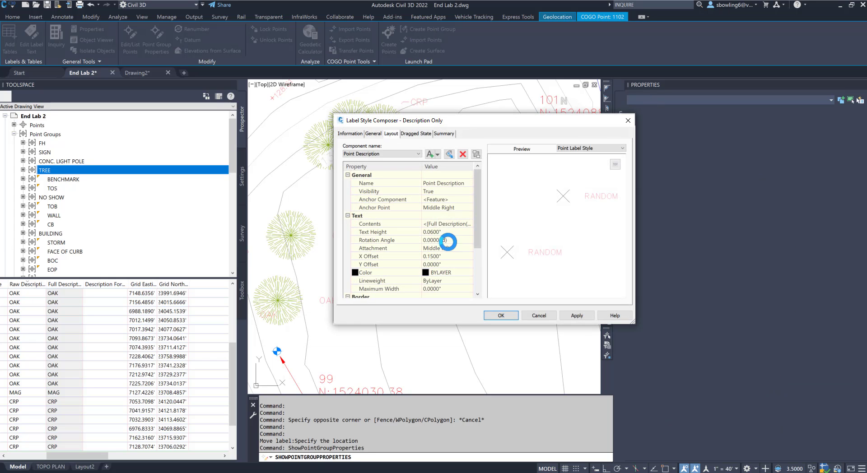
click(411, 134)
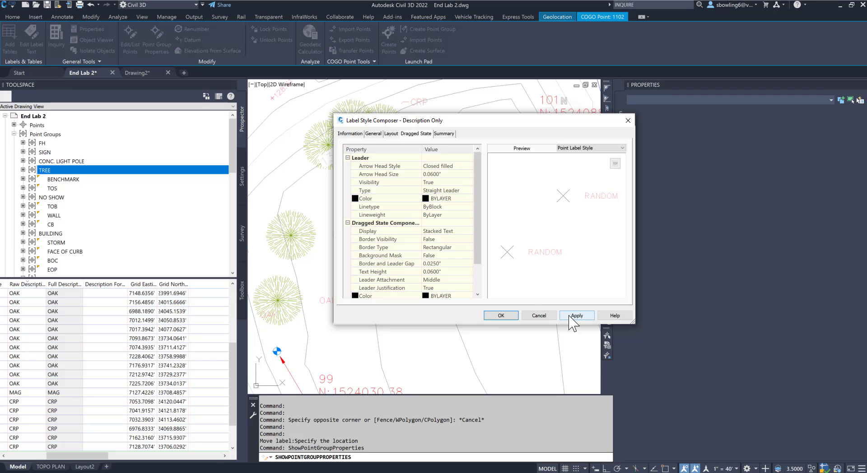
click(501, 317)
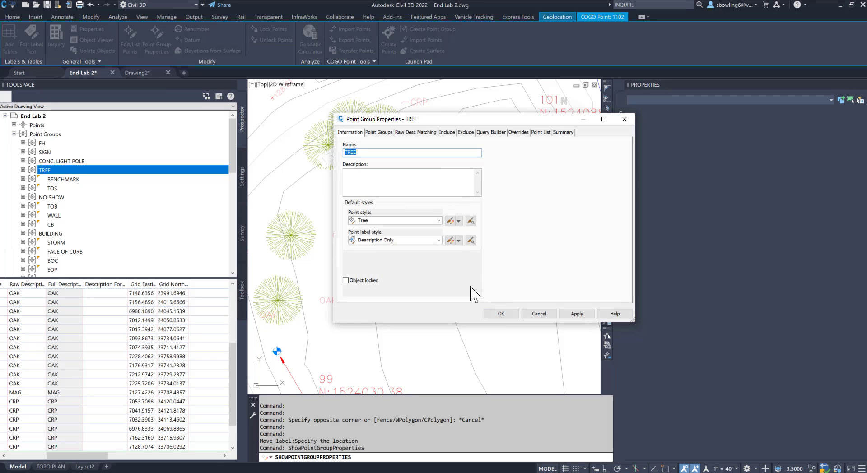
click(505, 316)
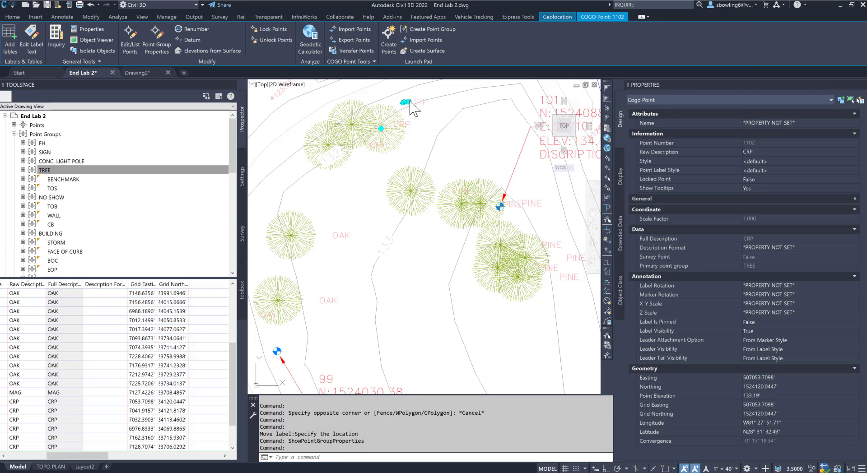
Step: Move the CRP label of tree point 1102 southwest of its tree and the westernmost clustered tree's CRP label to its northwest
click(409, 102)
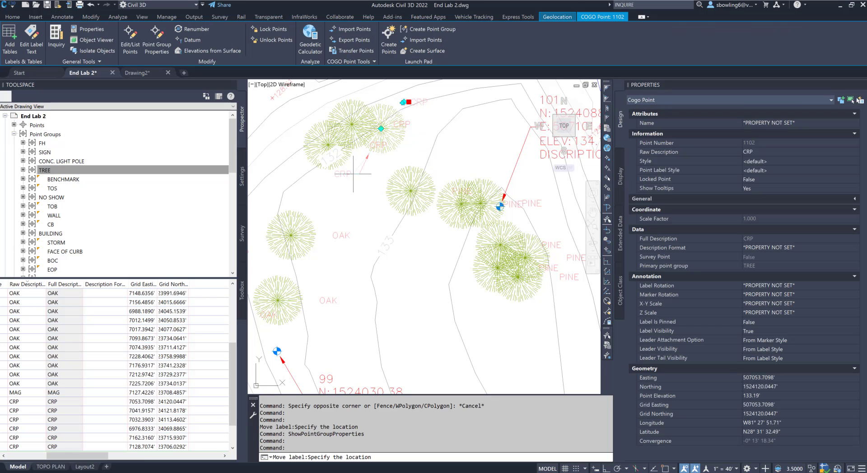
click(354, 174)
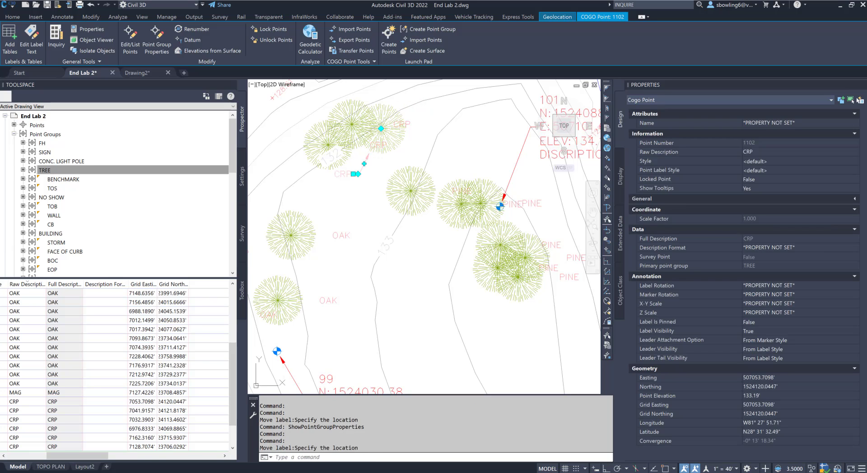
click(328, 138)
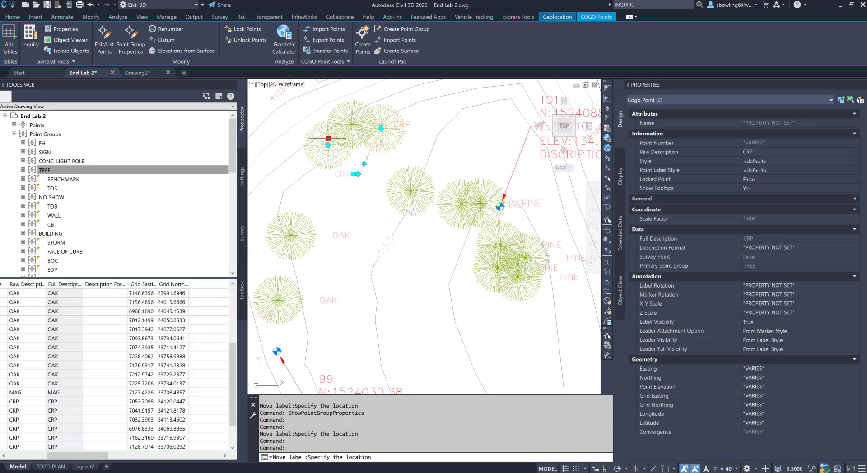
click(293, 118)
click(381, 129)
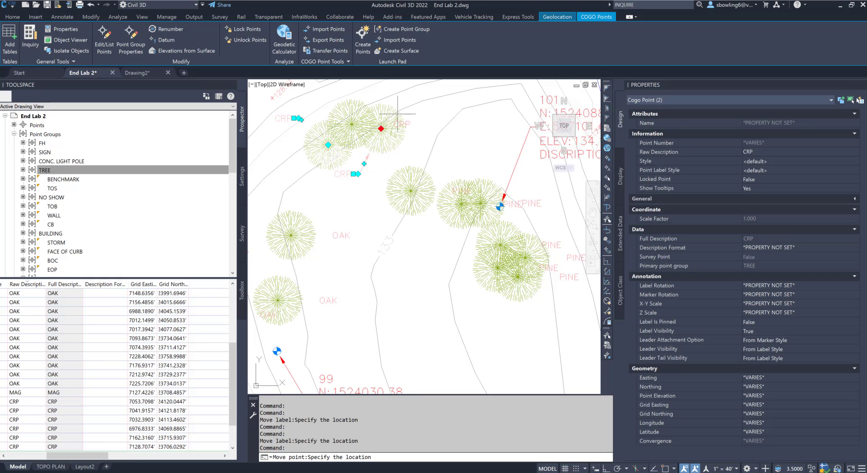
key(Escape)
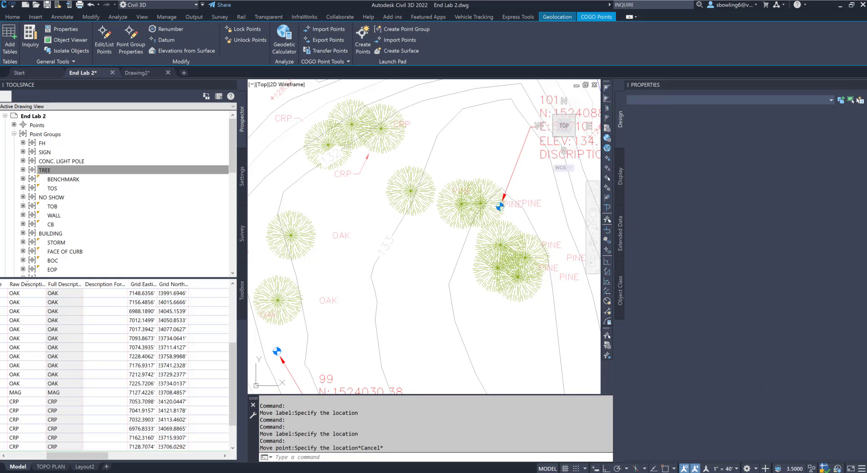
Step: Move the CRP label of tree point 1103 to a clear spot just north of its tree
click(352, 122)
click(351, 118)
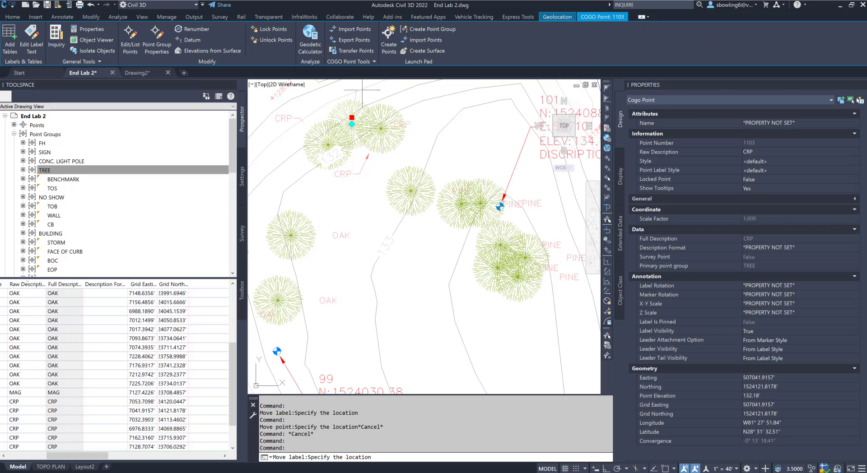
scroll(440, 210, down, 3)
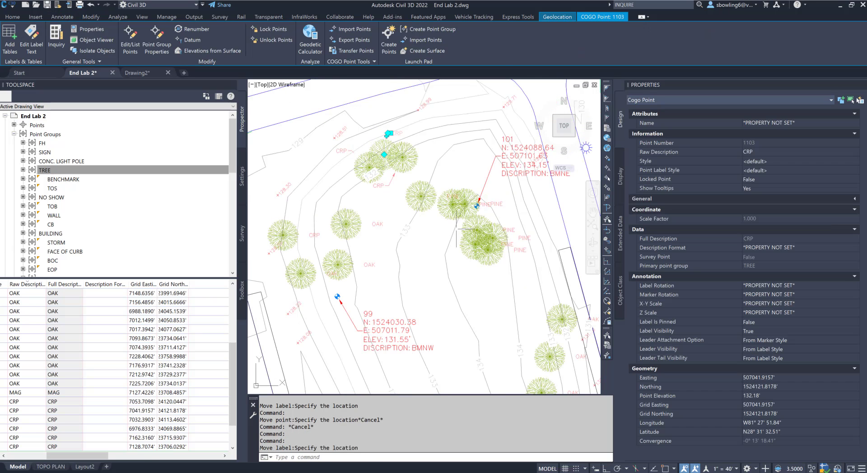
key(Escape)
Step: Examine the tree, benchmark and contour labels across the whole site, from the northern tree cluster to the southern entrance
scroll(378, 224, down, 3)
scroll(377, 213, up, 2)
scroll(378, 210, down, 2)
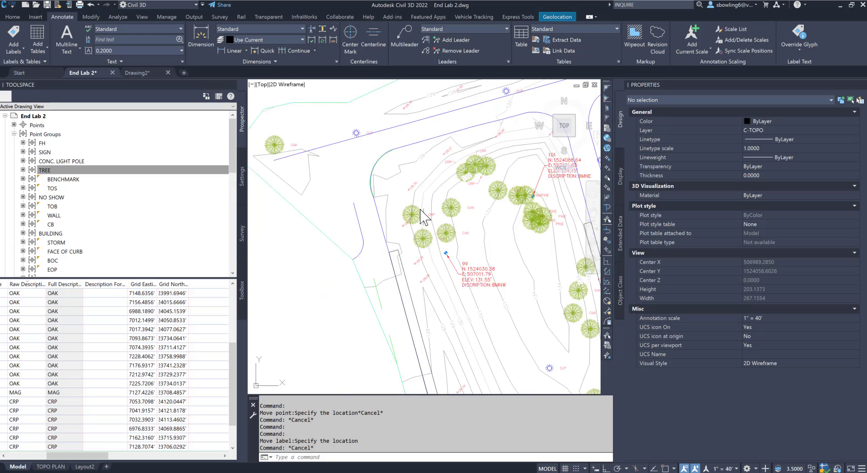
middle_drag(461, 324, 440, 265)
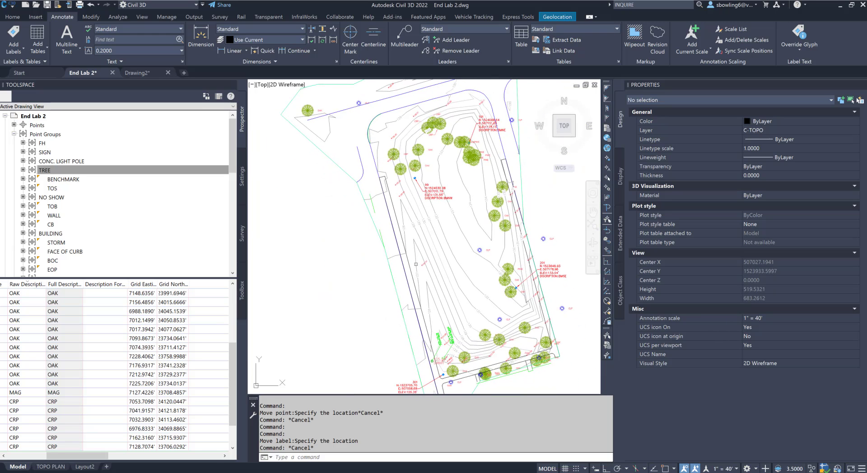
scroll(411, 267, down, 2)
scroll(432, 293, up, 2)
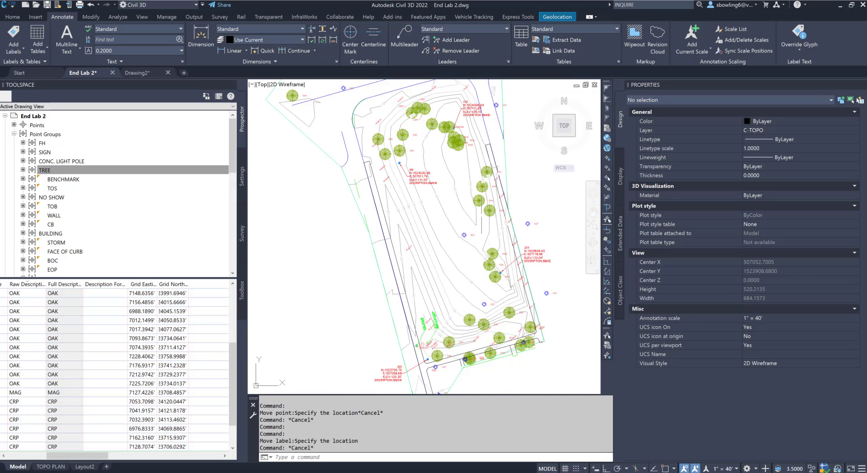
scroll(482, 206, up, 3)
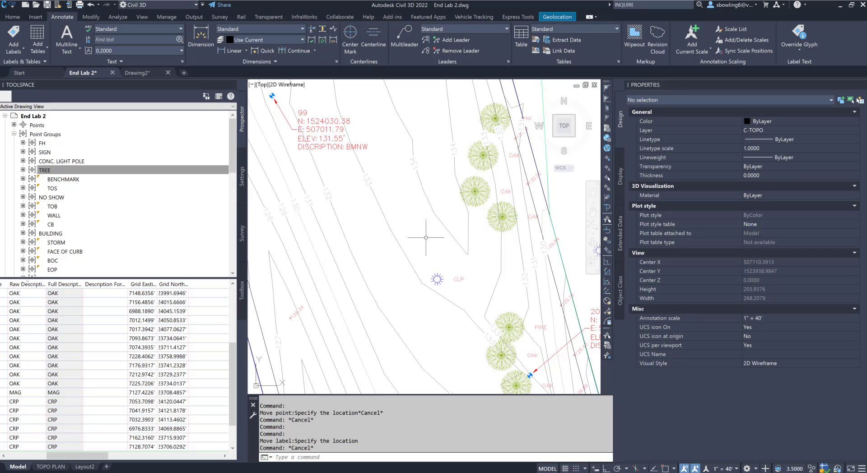
scroll(459, 235, down, 2)
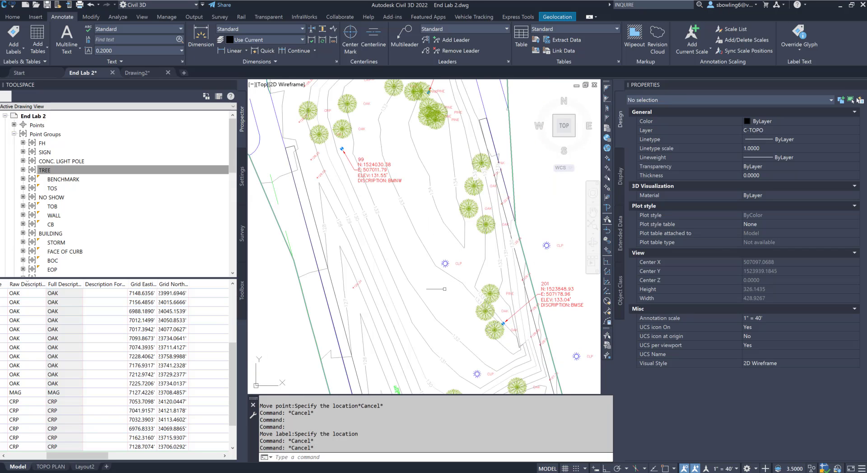
scroll(443, 292, down, 2)
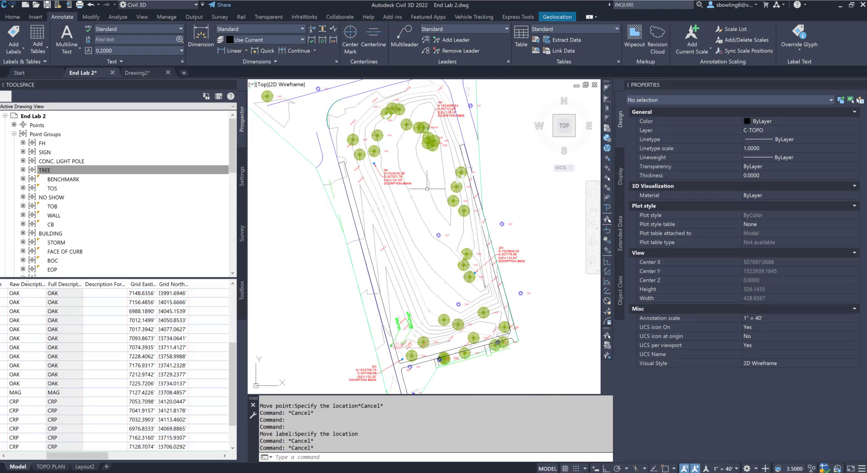
scroll(420, 326, up, 4)
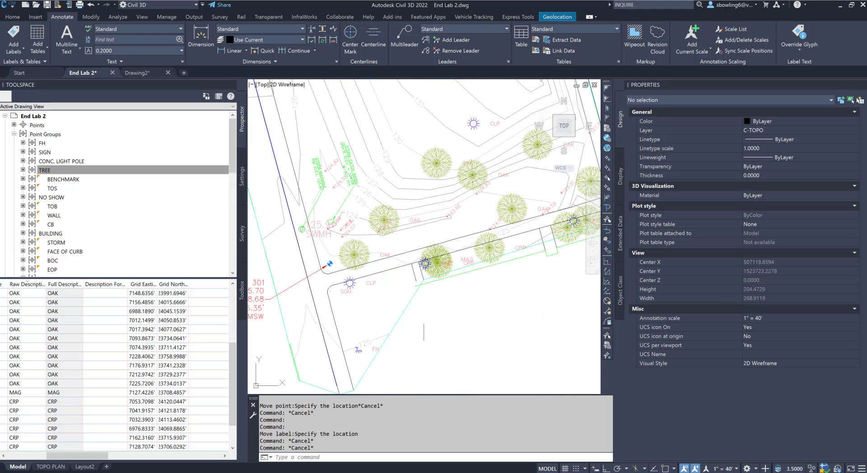
key(Escape)
key(Escape)
scroll(299, 296, down, 2)
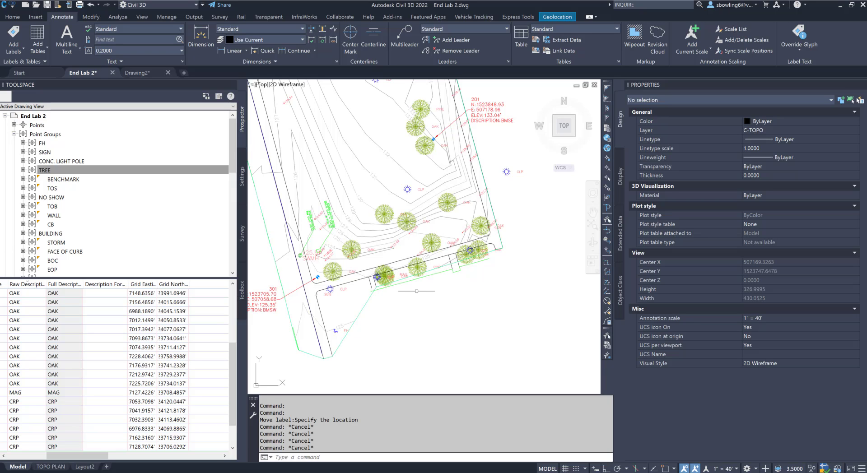
scroll(320, 331, up, 2)
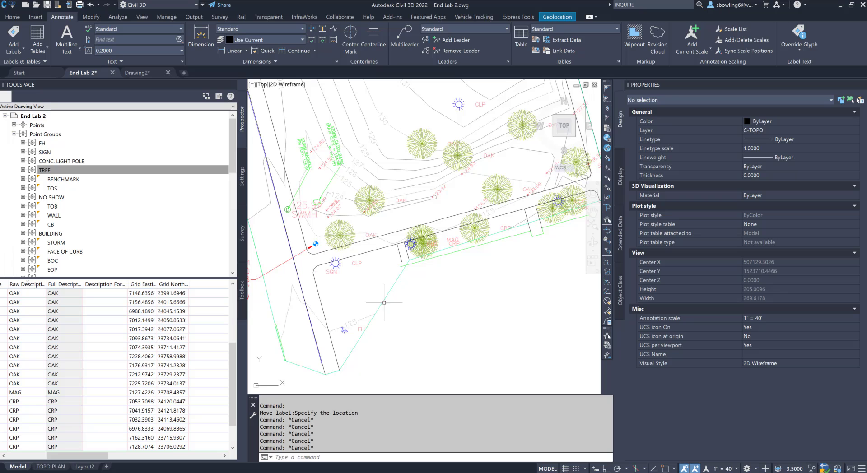
Step: Edit the EXISTING GROUND surface's Contours 1' and 5' (Background) style, turning off the Border component in plan view, and apply it
click(385, 300)
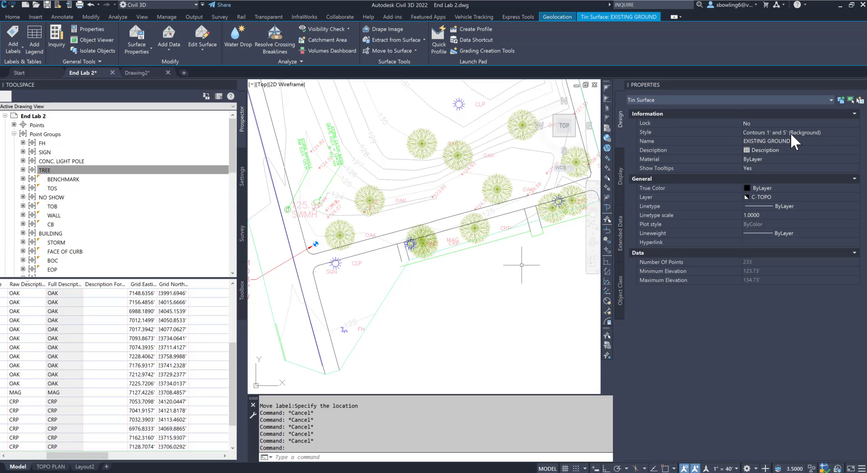
click(840, 132)
click(854, 132)
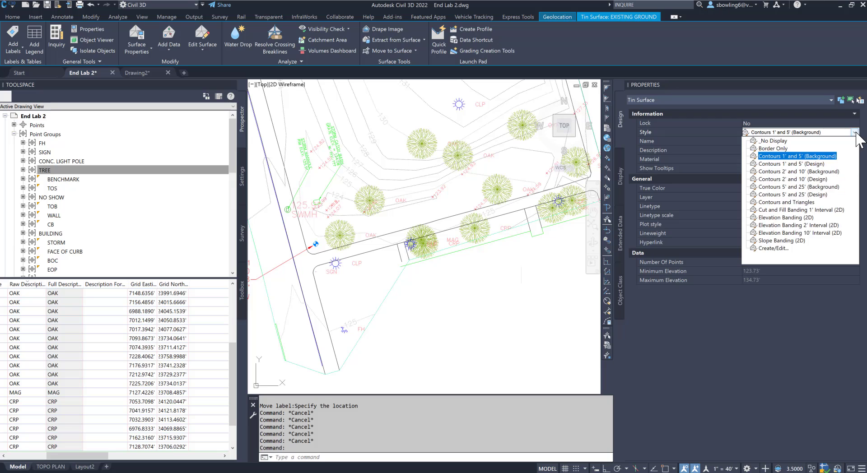
click(773, 249)
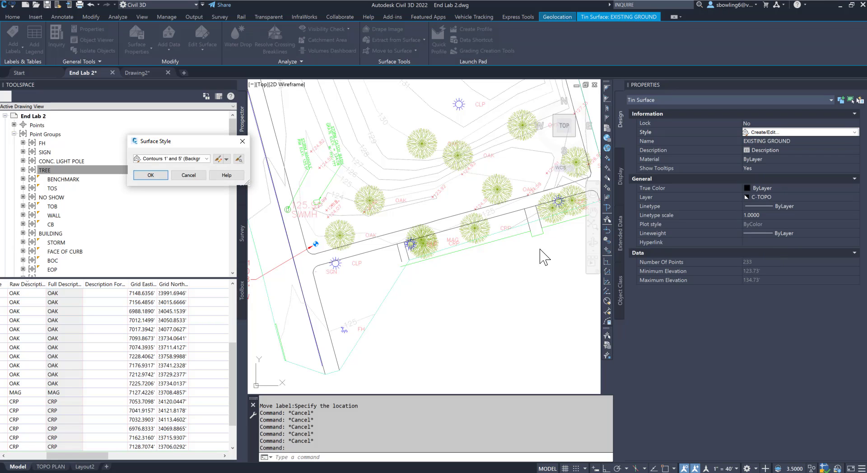
click(218, 159)
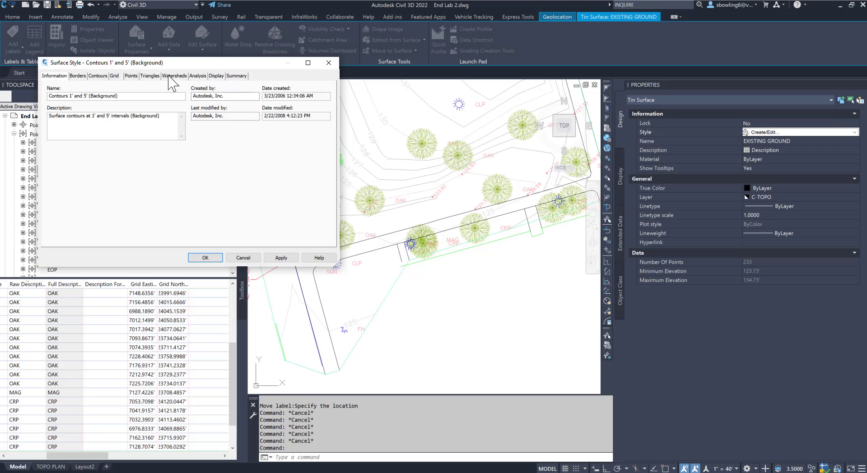
click(216, 76)
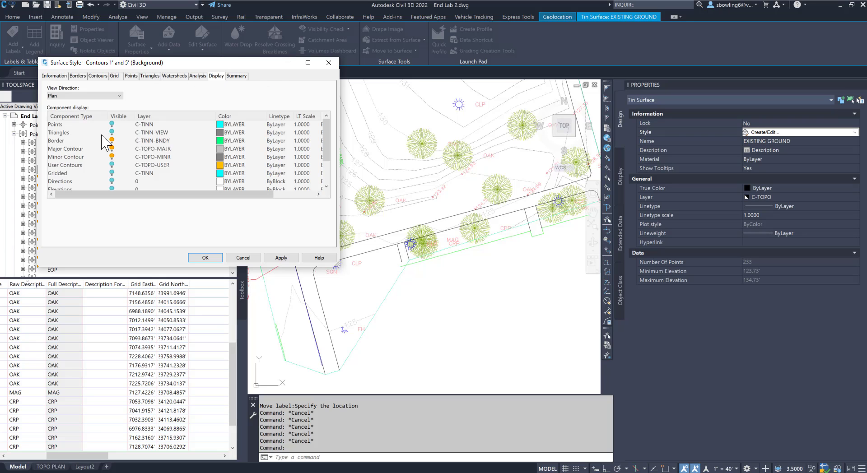
click(112, 140)
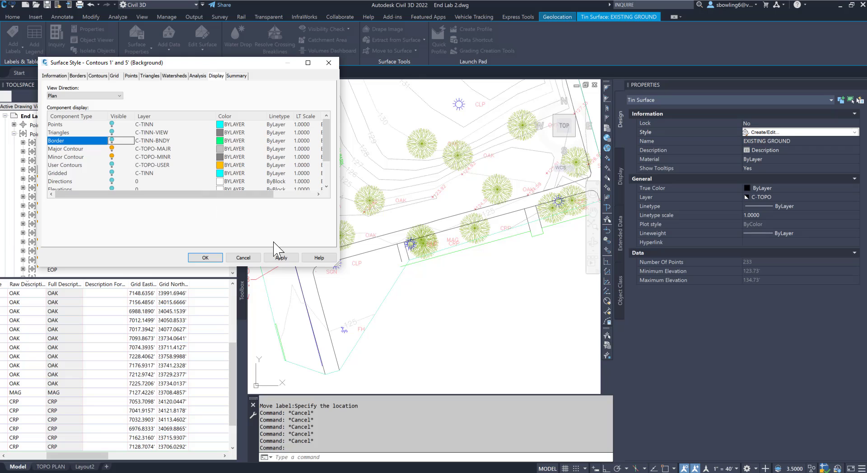
click(282, 259)
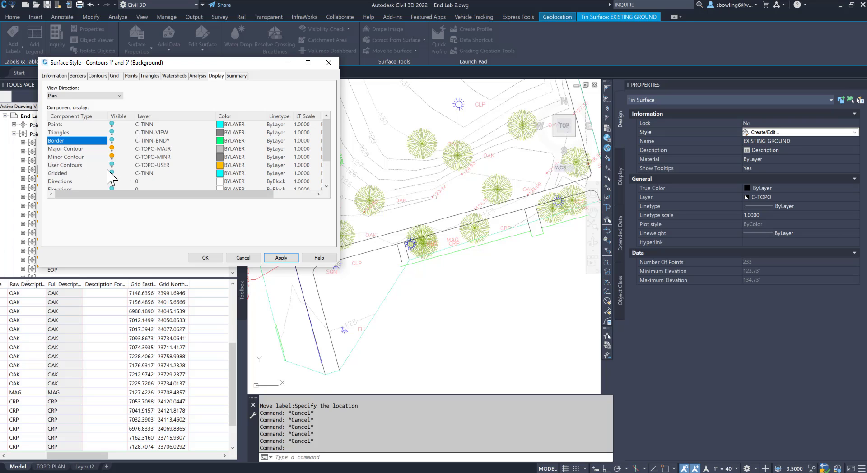
scroll(93, 162, down, 2)
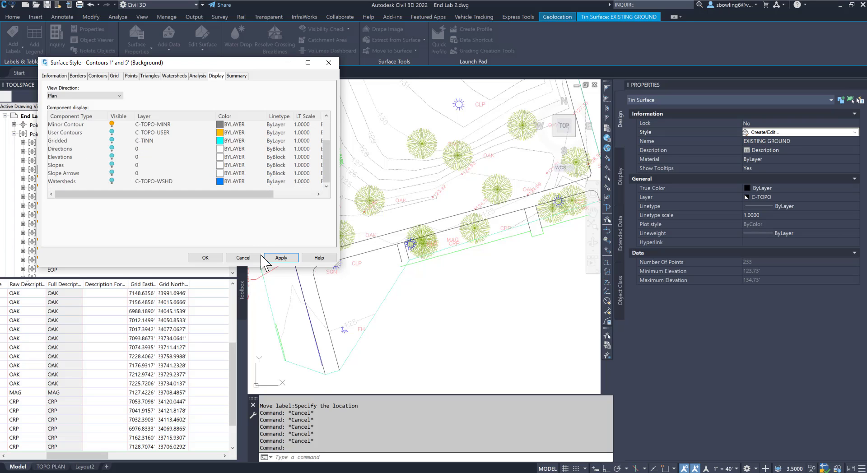
click(274, 255)
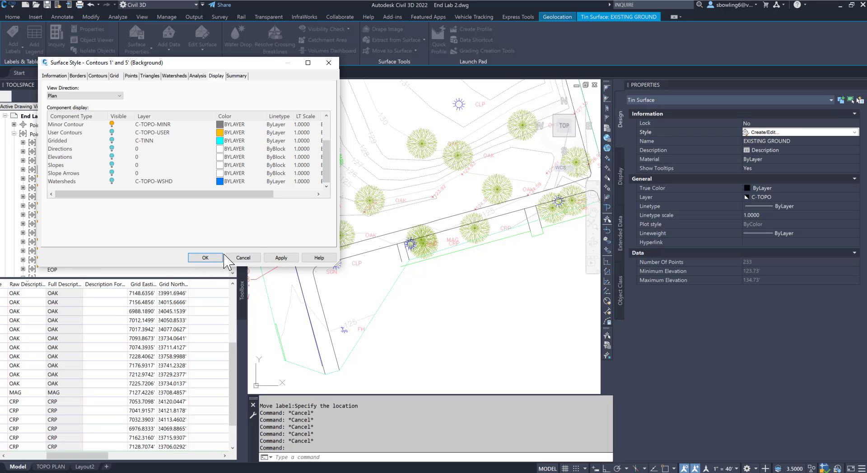
click(207, 258)
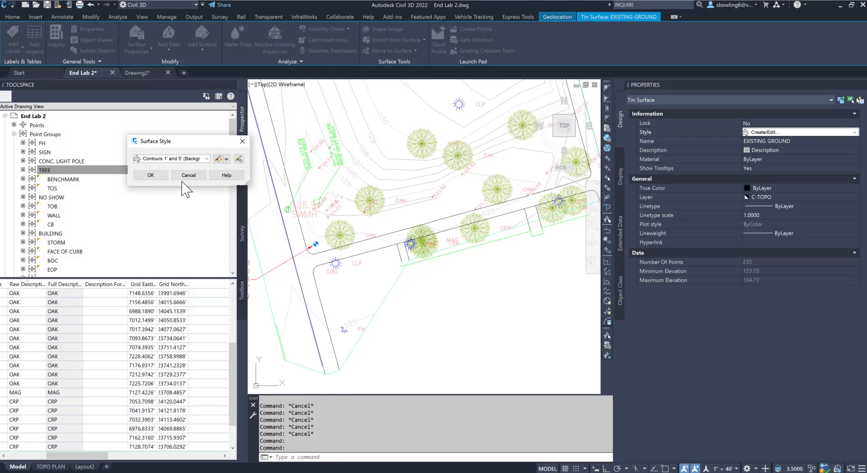
click(154, 176)
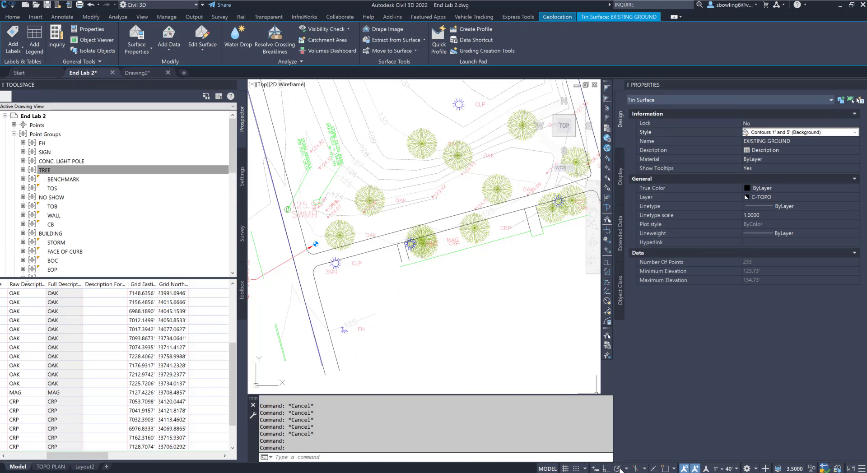
Step: Switch to the TOPO PLAN layout and inspect the contours and linework of the plan
click(48, 467)
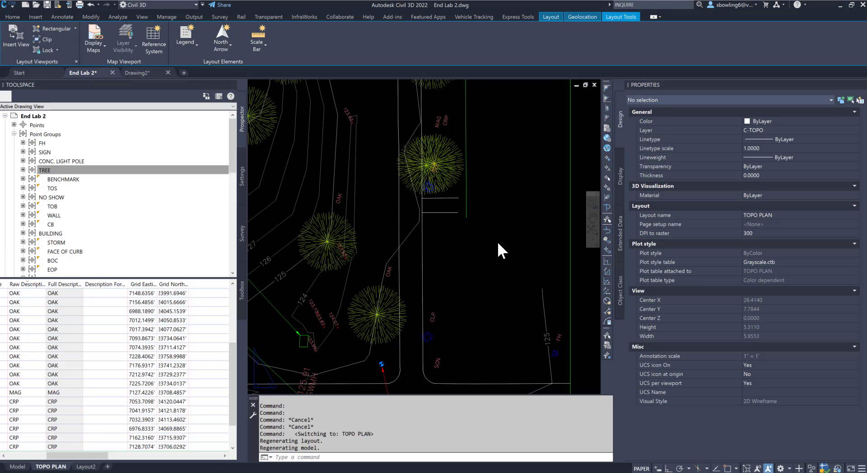
scroll(498, 240, down, 8)
scroll(337, 224, up, 4)
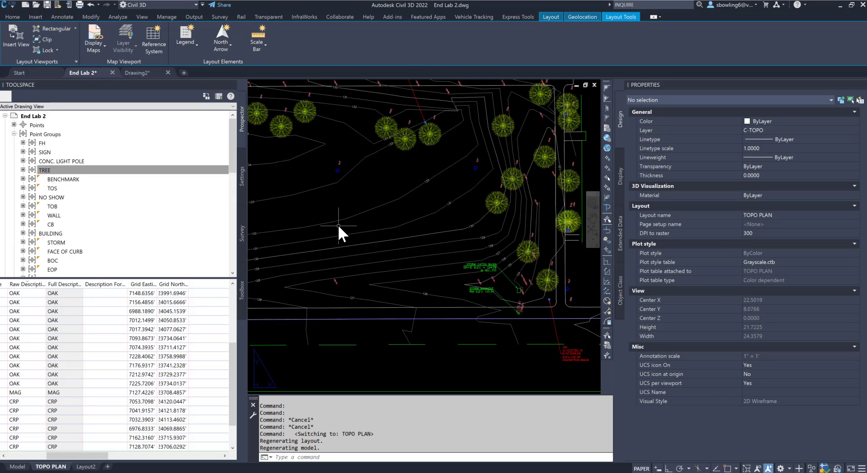
scroll(338, 224, up, 4)
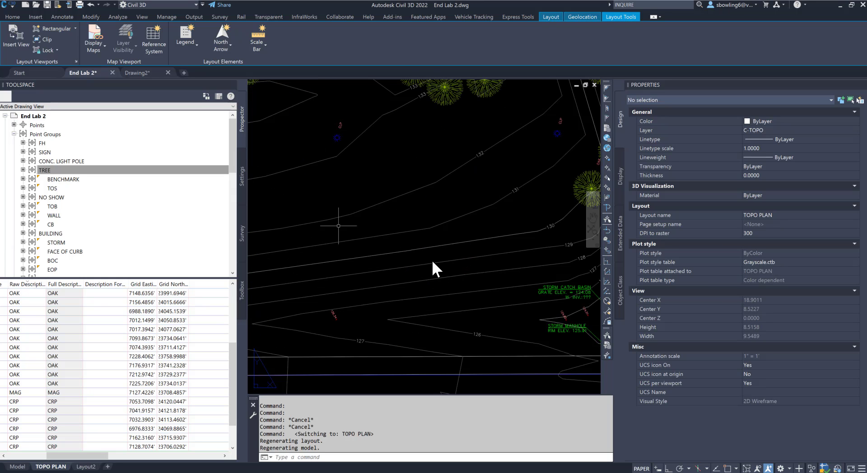
scroll(434, 262, down, 2)
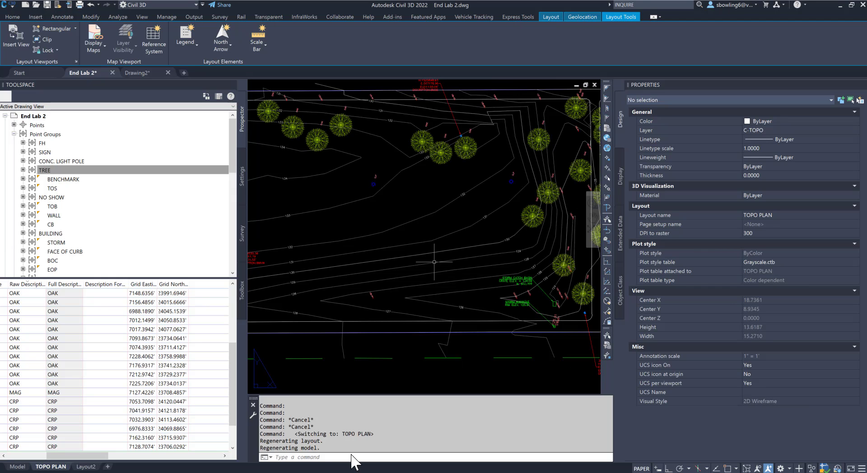
Step: Set the global linetype scale factor (LTSCALE) to 40 and regenerate the TOPO PLAN layout
click(351, 457)
text(lts)
key(Return)
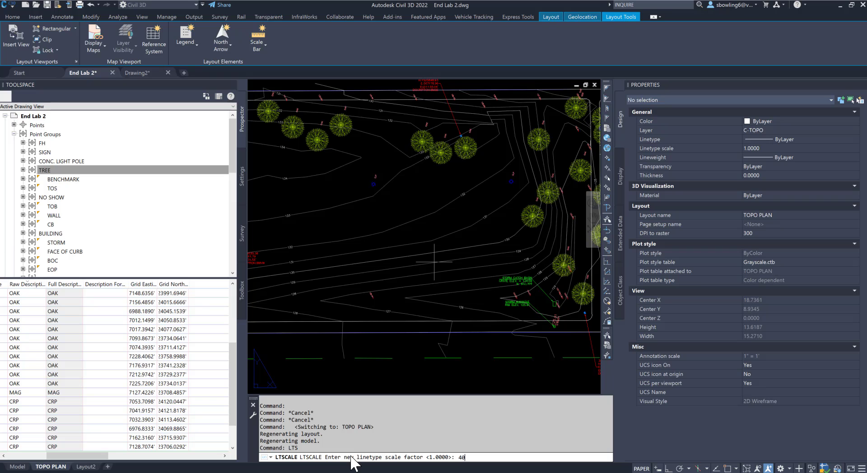
key(Return)
text(re)
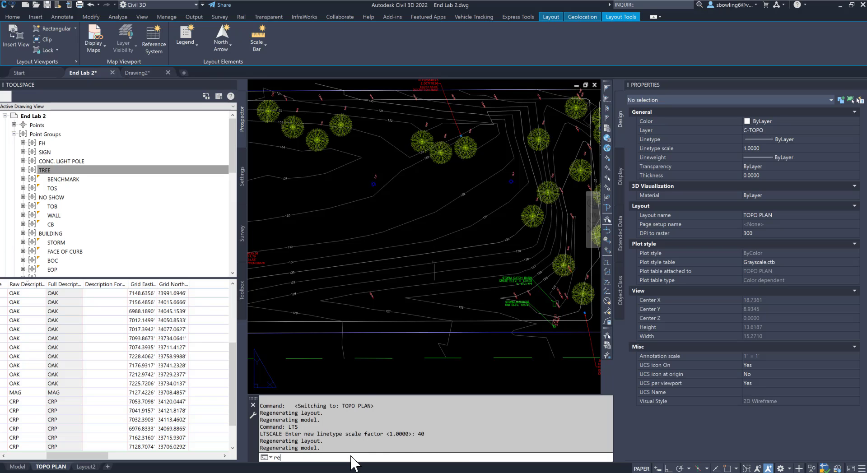
text(gen)
key(Return)
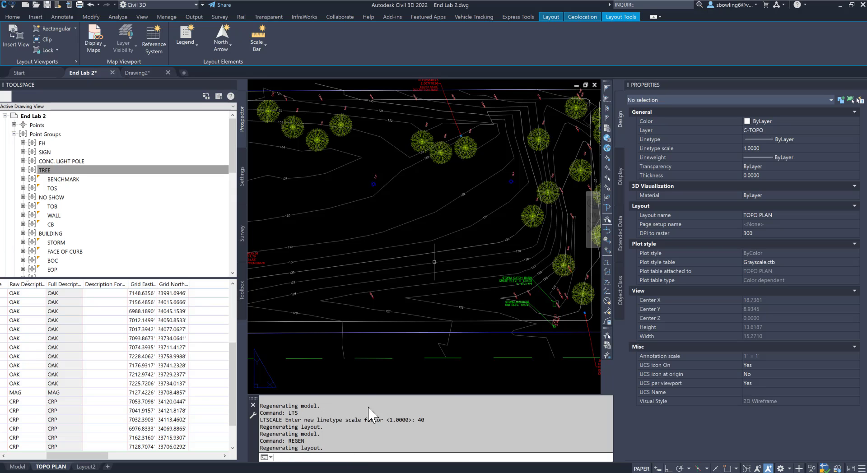
scroll(490, 335, down, 5)
scroll(490, 335, up, 2)
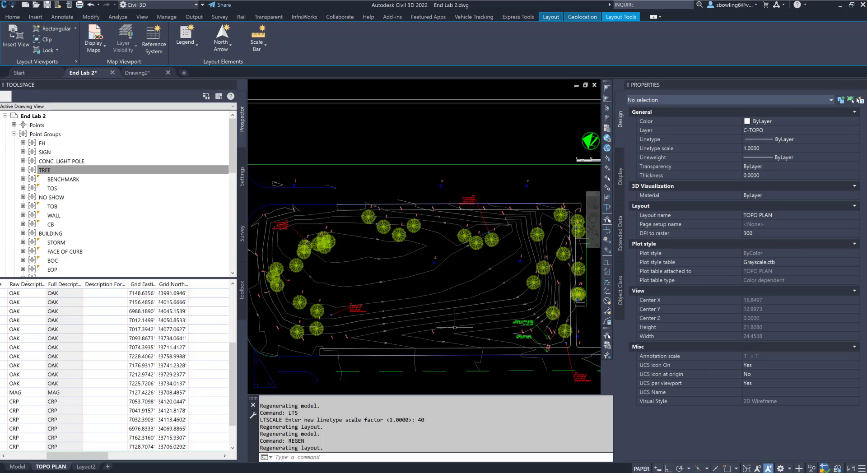
Step: Activate the site plan viewport in the TOPO PLAN layout and set the global linetype scale (LTSCALE) to 20
double_click(435, 287)
text(lts)
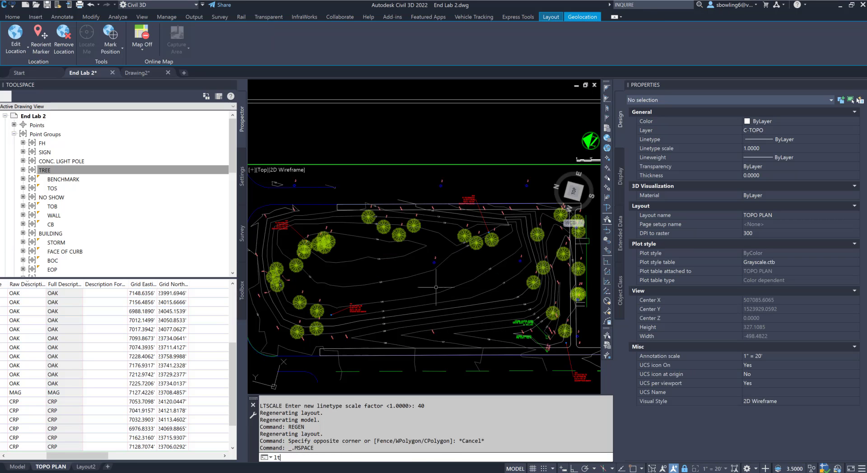
key(Return)
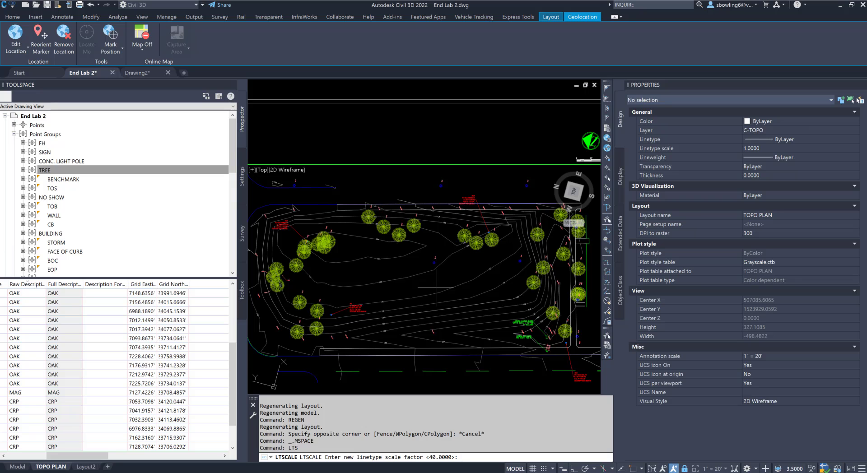
text(20)
key(Return)
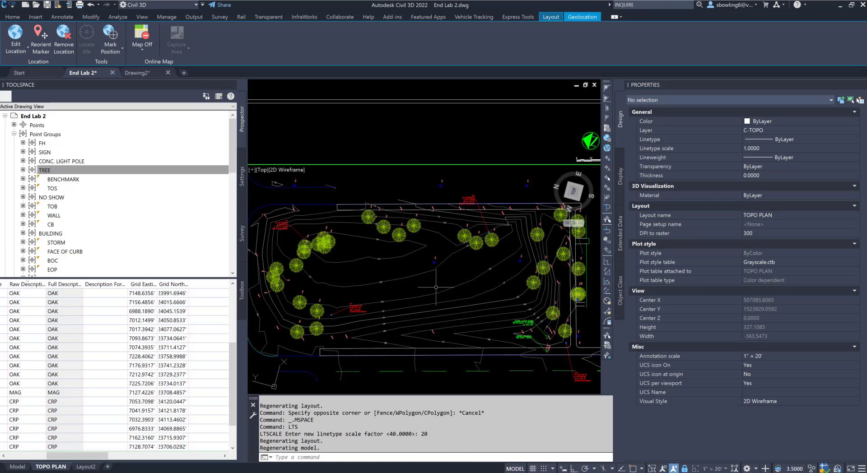
Step: Set the global linetype scale factor (LTSCALE) to 1
text(p)
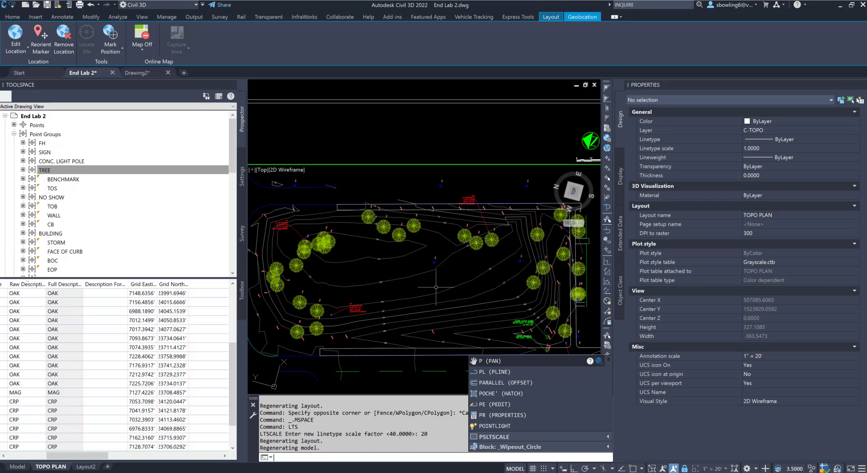
key(BackSpace)
text(lts)
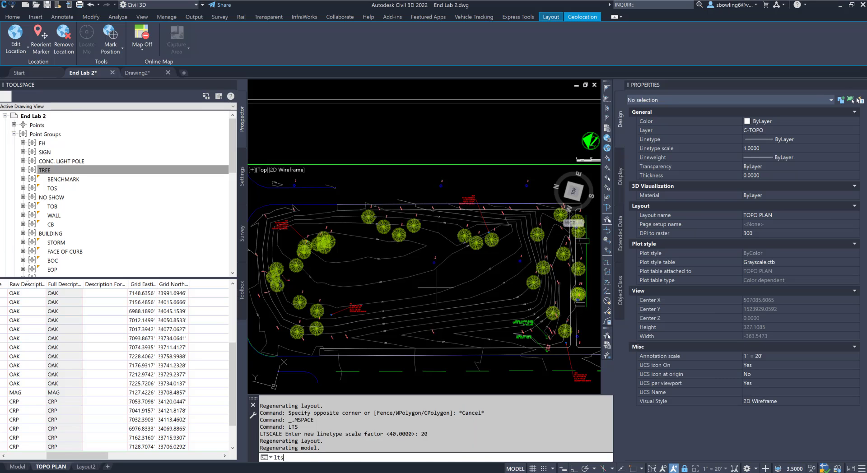
key(Return)
text(1)
key(Return)
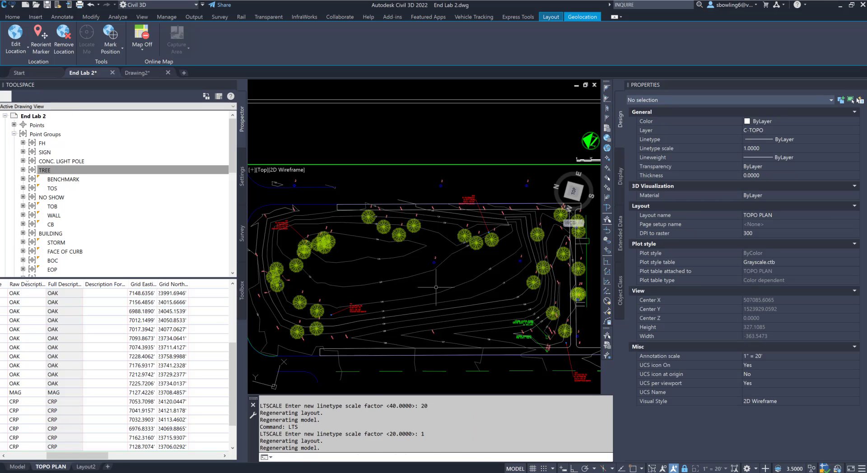
Step: Set the paper space linetype scaling variable PSLTSCALE to 0
text(psltsc)
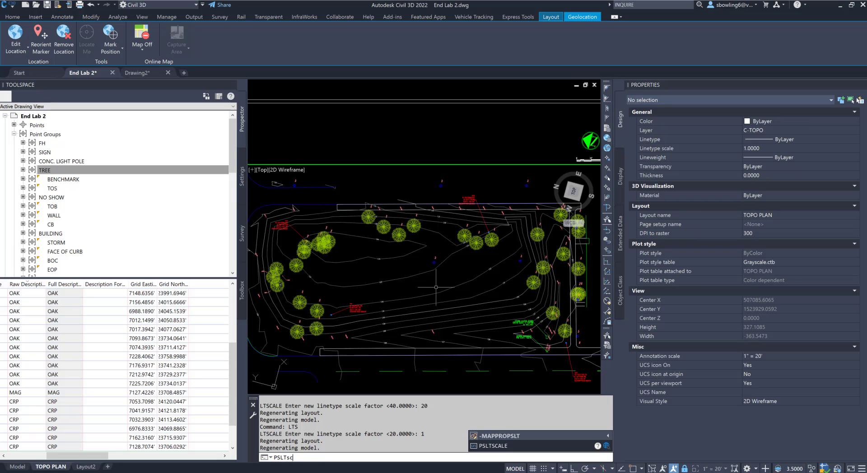
key(Return)
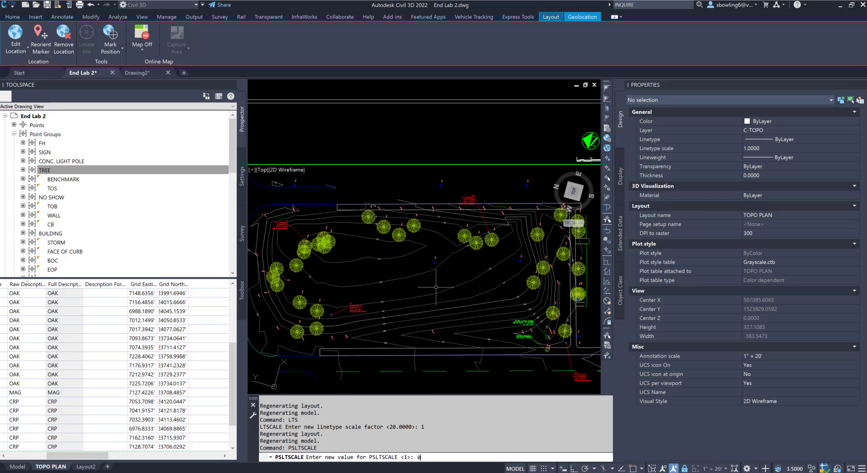
key(Return)
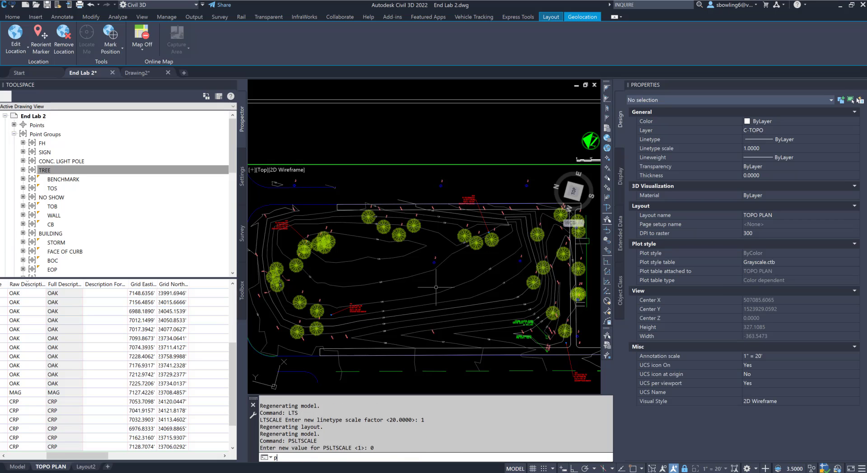
Step: Set PSLTSCALE to 1 so that linetypes follow the viewport scale
text(psltscale)
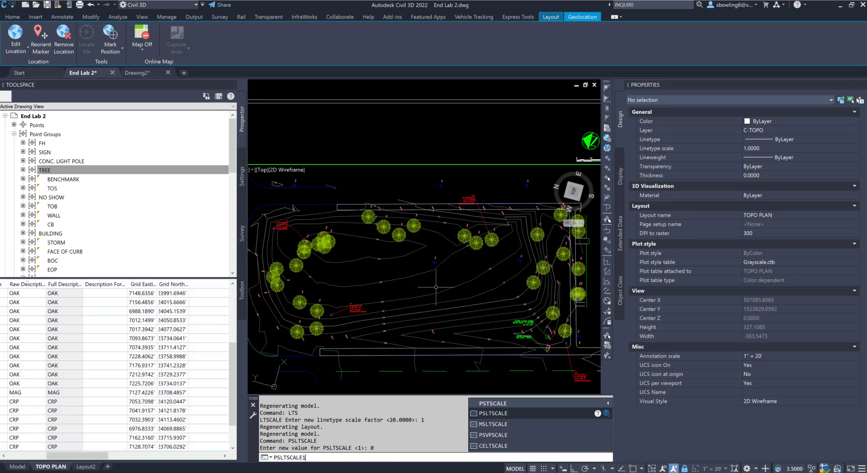
key(Return)
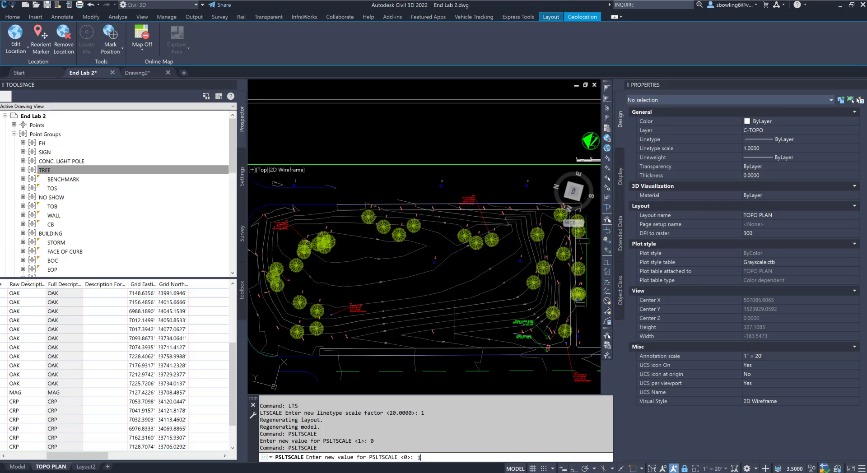
key(Return)
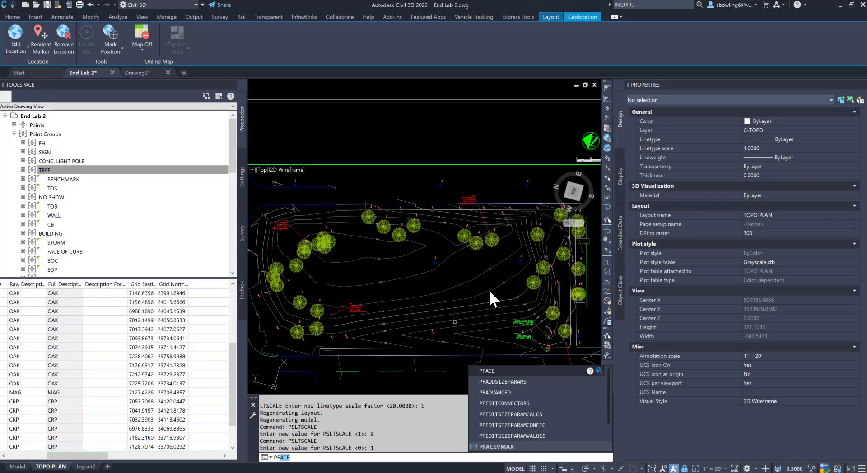
key(Escape)
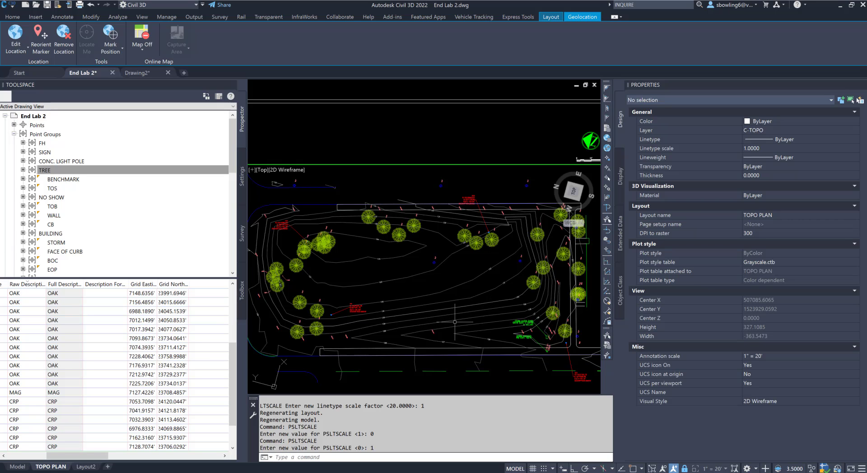
Step: Move the OAK label of the second-closest tree to benchmark 99 to clear space just below and left of its tree symbol
scroll(328, 301, up, 3)
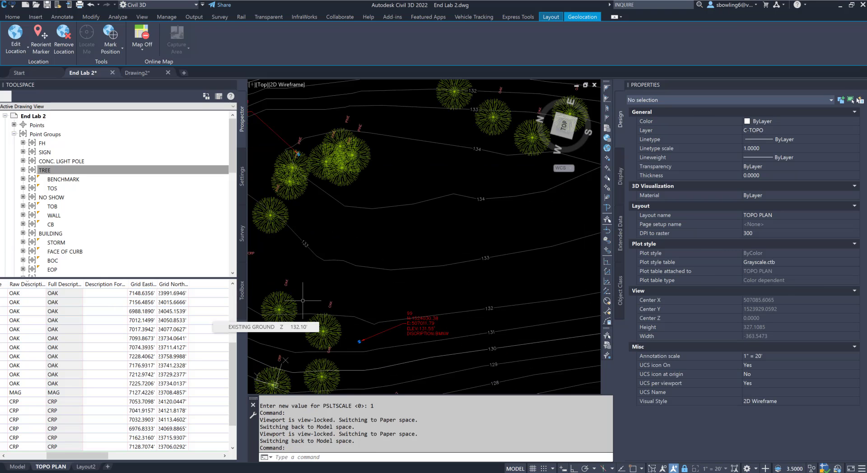
scroll(329, 300, down, 2)
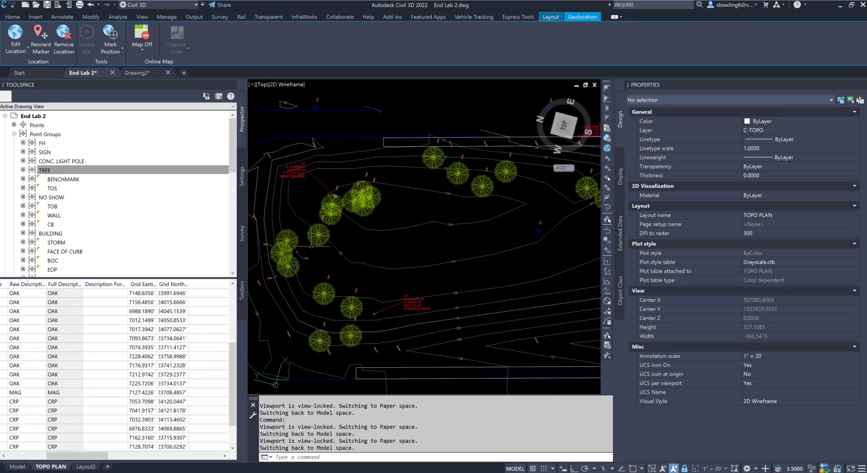
scroll(352, 305, up, 2)
click(350, 280)
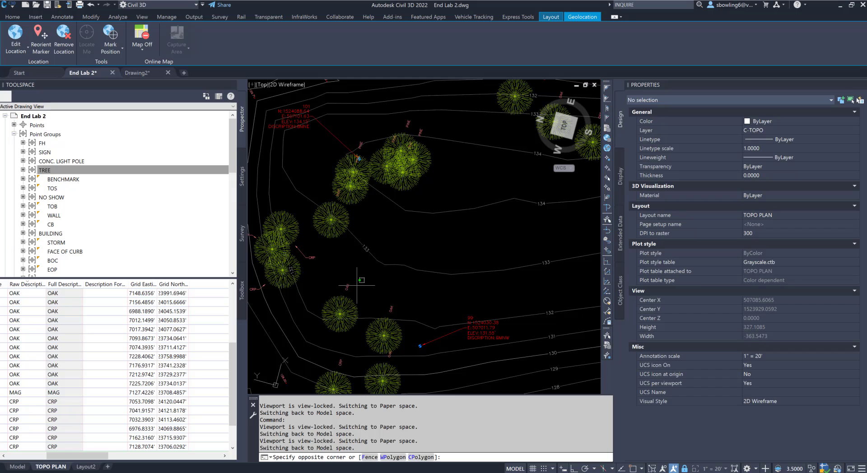
click(341, 298)
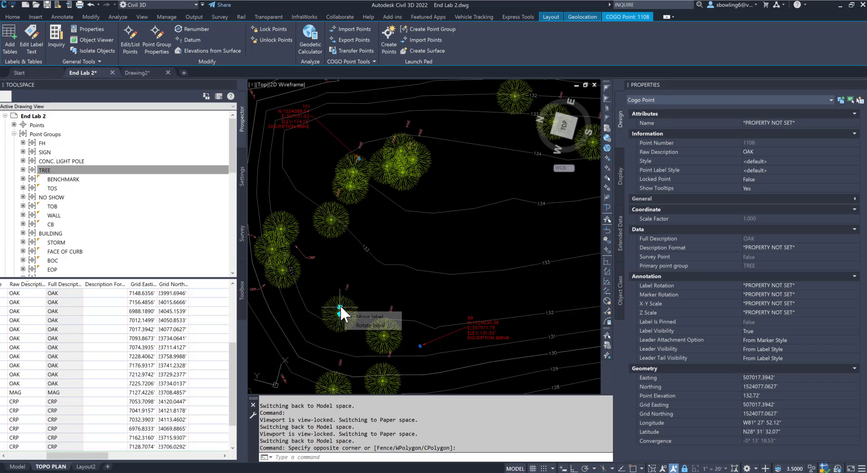
click(340, 307)
click(318, 331)
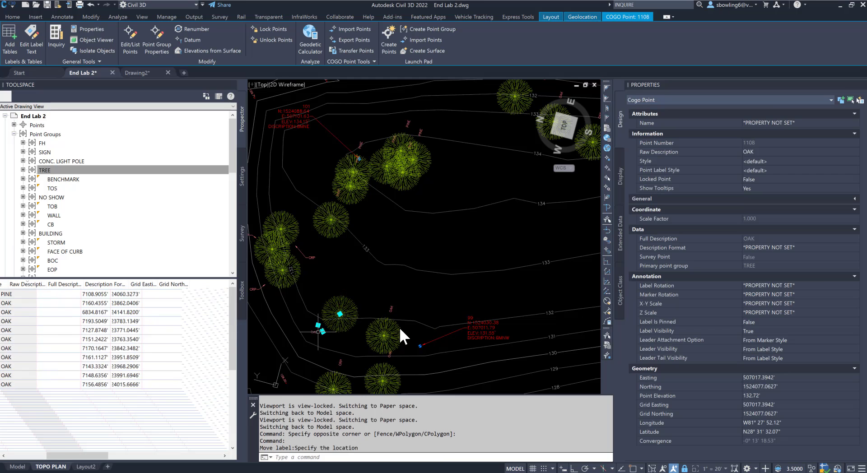
Step: Move the OAK label of the tree nearest benchmark 99 below and left of its tree symbol, and clear the selection
click(391, 312)
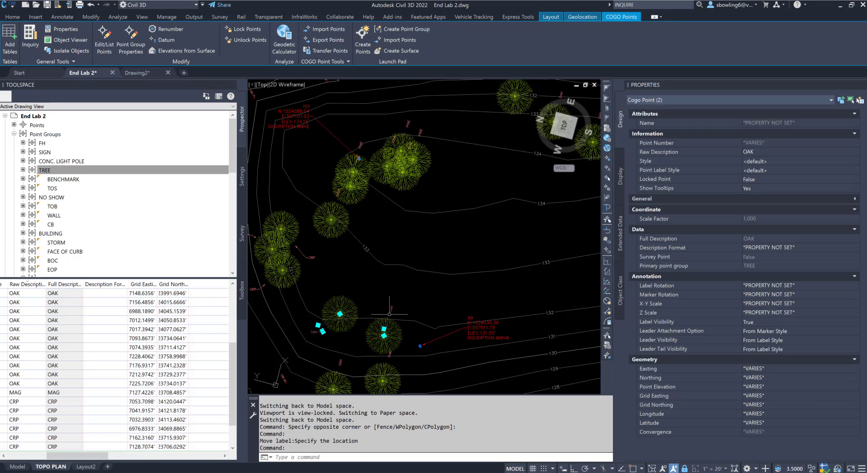
click(383, 329)
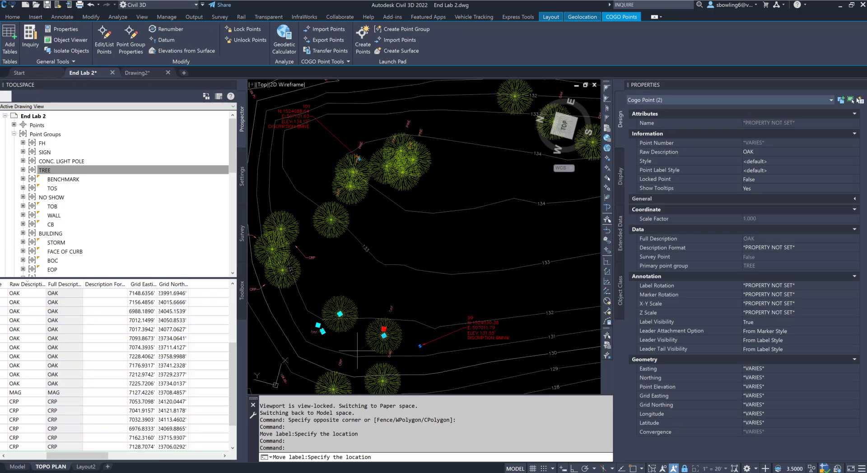
key(Escape)
key(Escape)
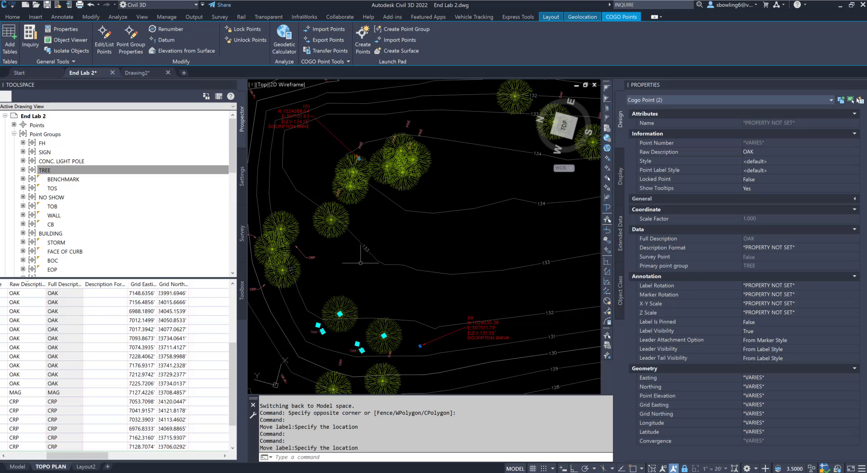
Step: Examine the relocated OAK labels beside benchmark 99 and the editing options offered for the nearest tree's label
scroll(320, 252, down, 2)
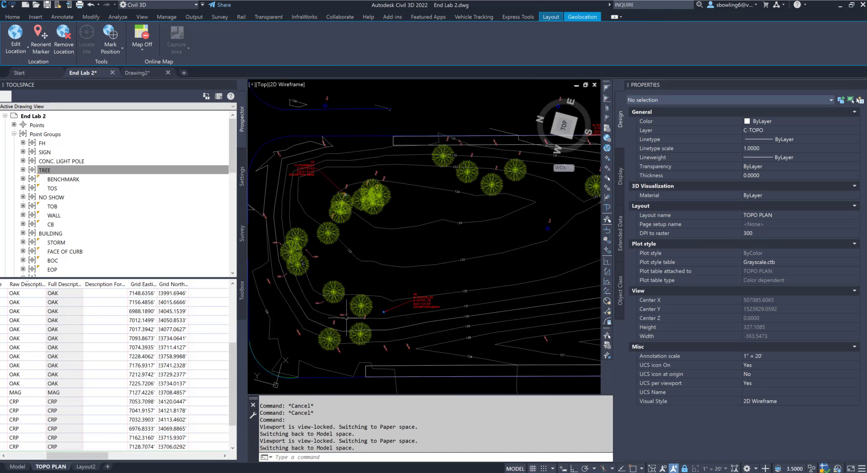
scroll(343, 309, up, 4)
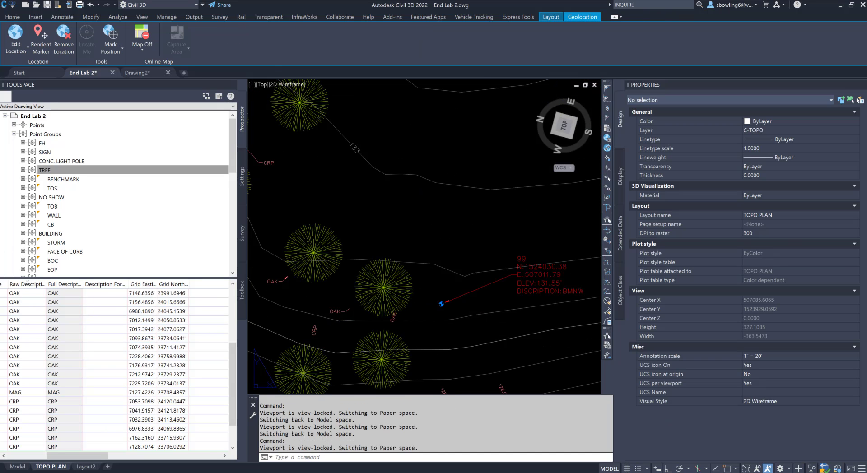
click(349, 308)
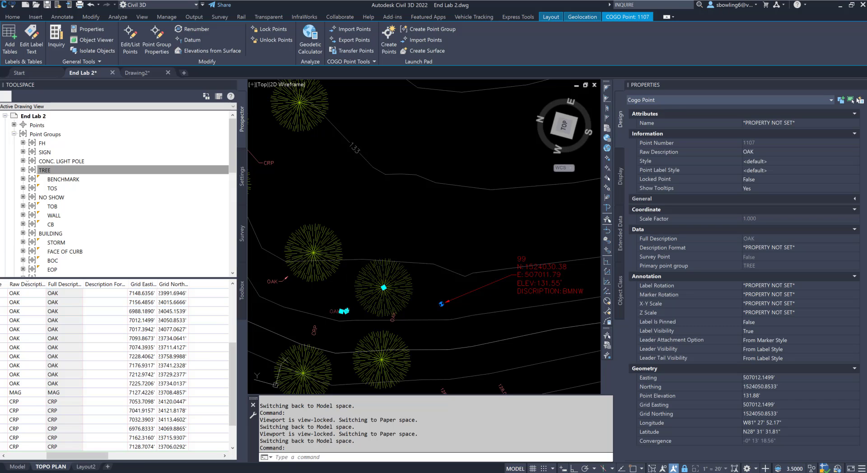
right_click(349, 289)
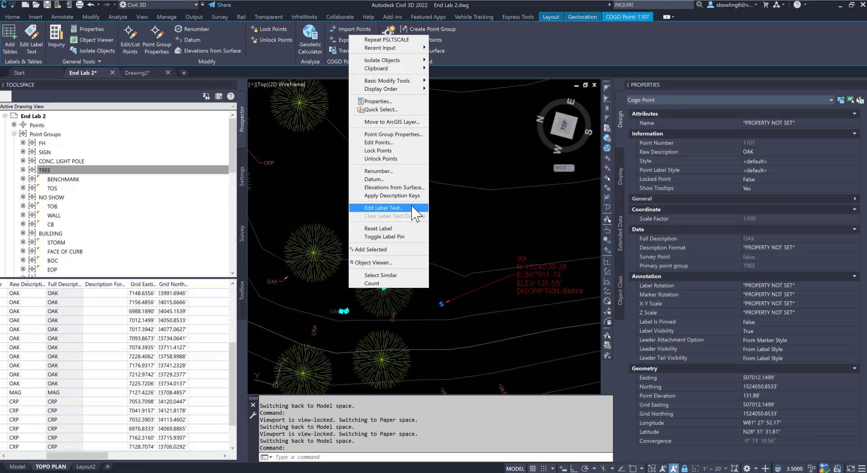
key(Escape)
key(Escape)
scroll(361, 209, down, 4)
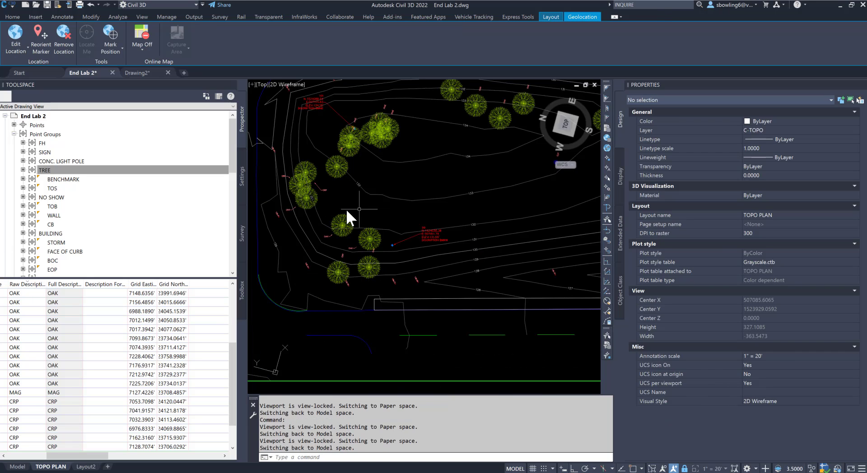
scroll(346, 209, down, 2)
key(alt)
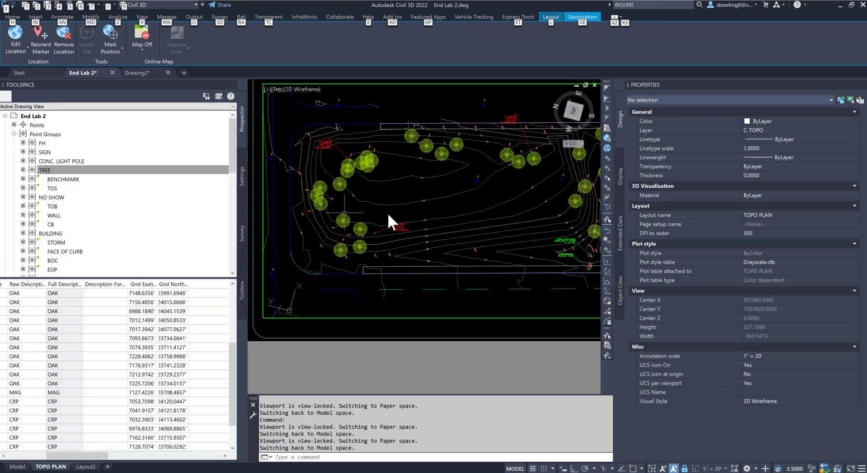
key(l)
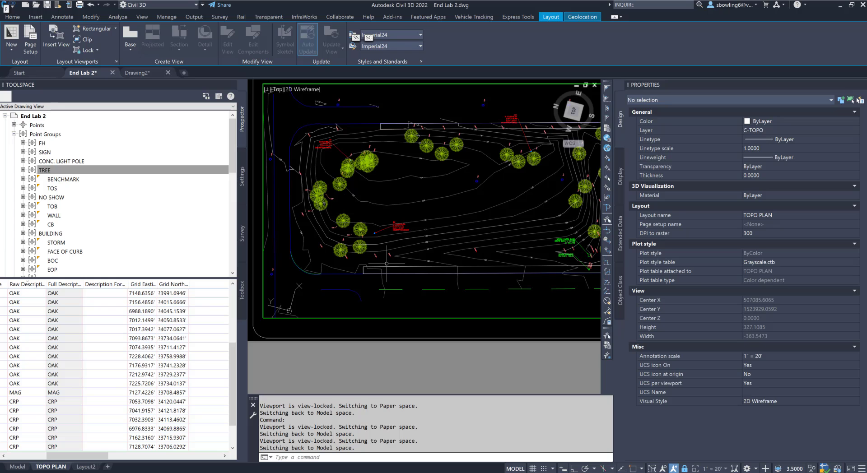
Step: Open the layer properties, filter the layers by "topo" and sort them by name in descending order
click(375, 457)
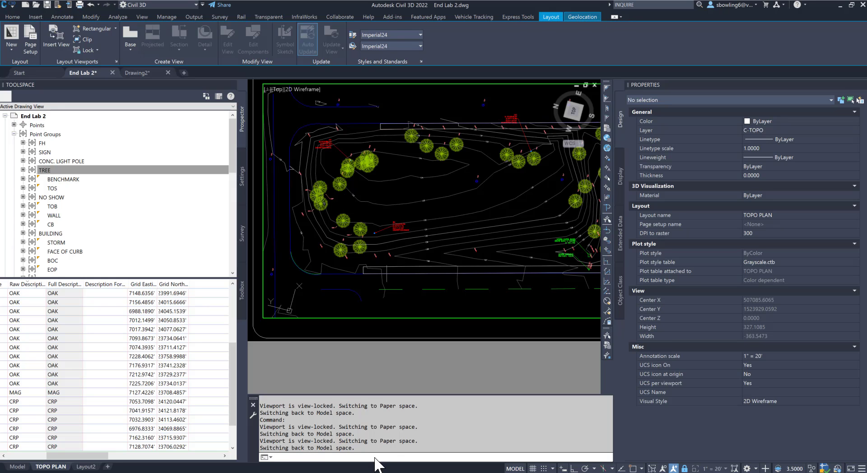
key(Return)
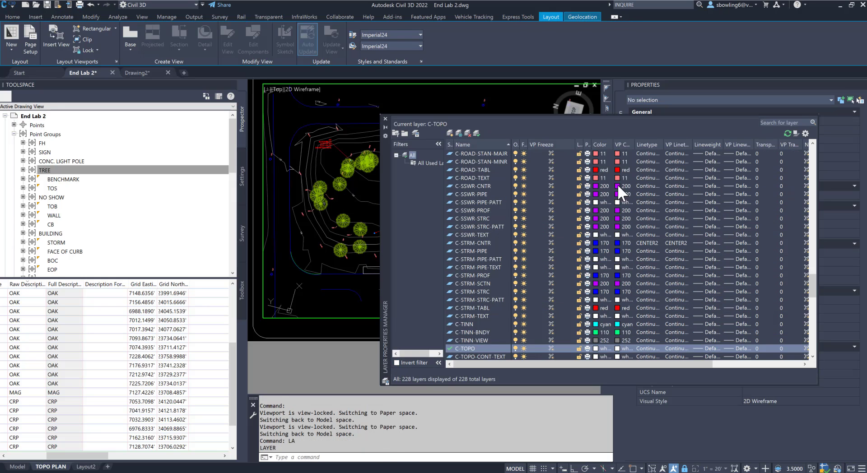
click(769, 121)
text(topo*)
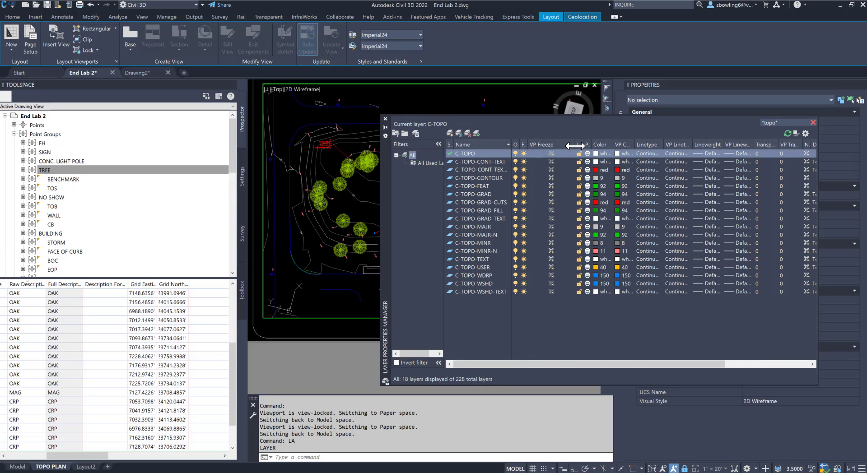
click(511, 143)
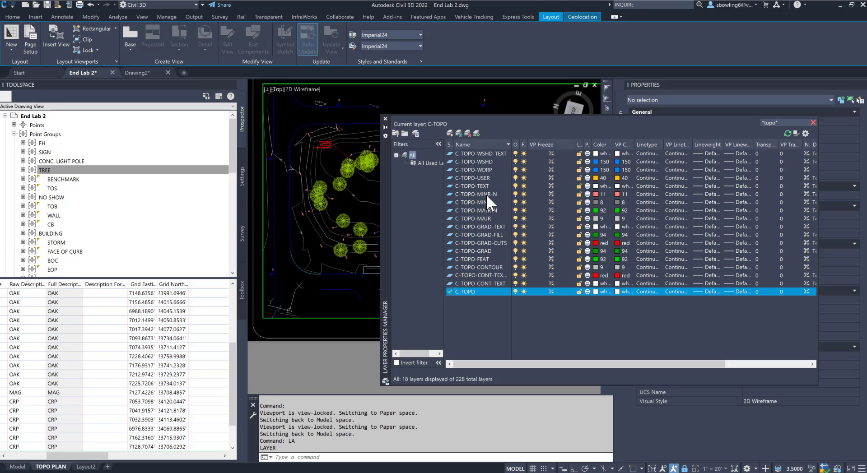
Step: Load the HIDDEN2 linetype and assign it to layers C-TOPO, C-TOPO-USER, C-TOPO-MINR-N, C-TOPO-MINR, C-TOPO-MAJR-N and C-TOPO-MAJR
drag(486, 193, 483, 220)
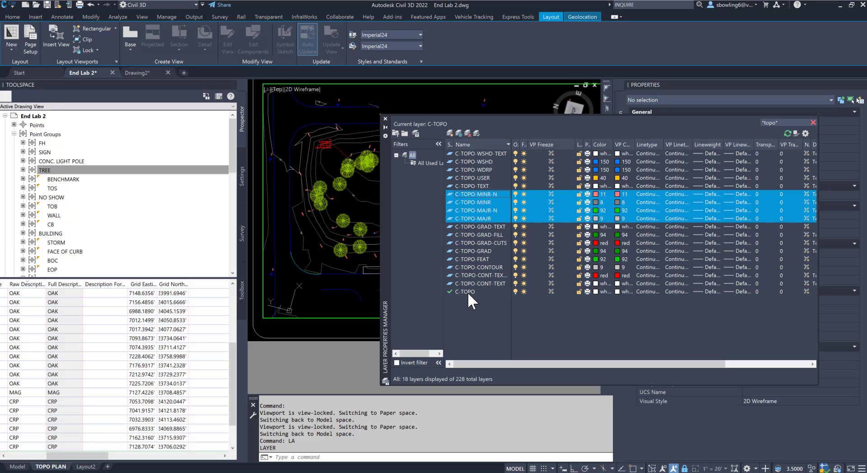
ctrl+click(494, 291)
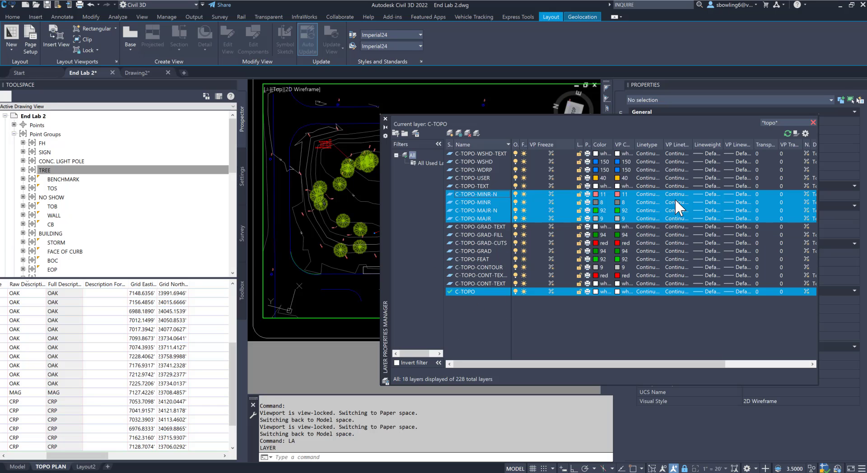
ctrl+click(479, 179)
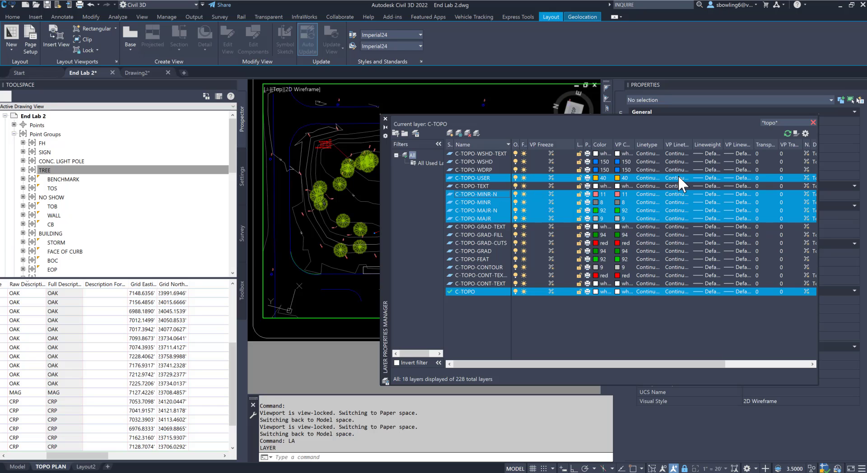
click(678, 176)
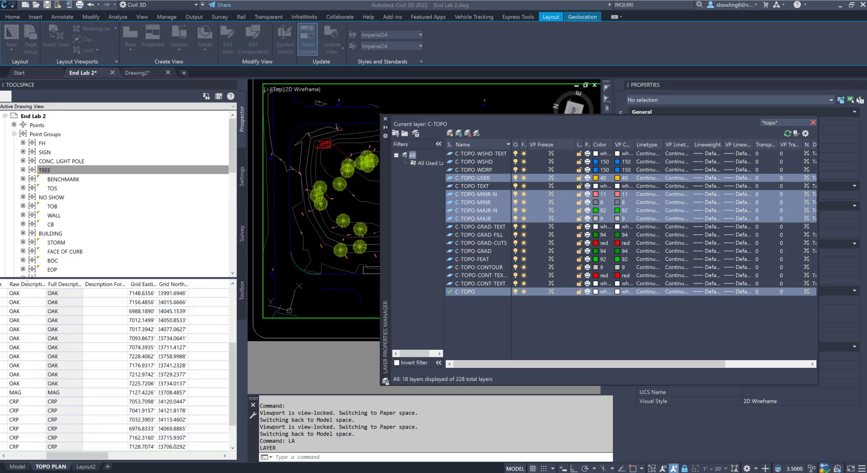
click(648, 178)
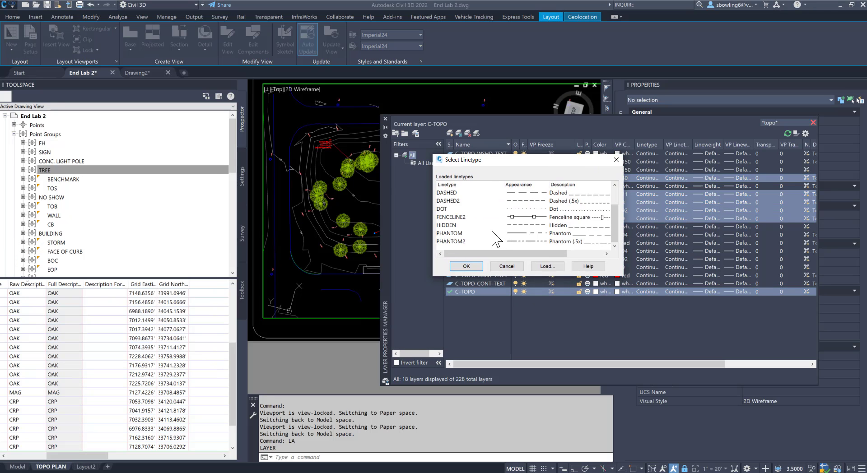
click(452, 225)
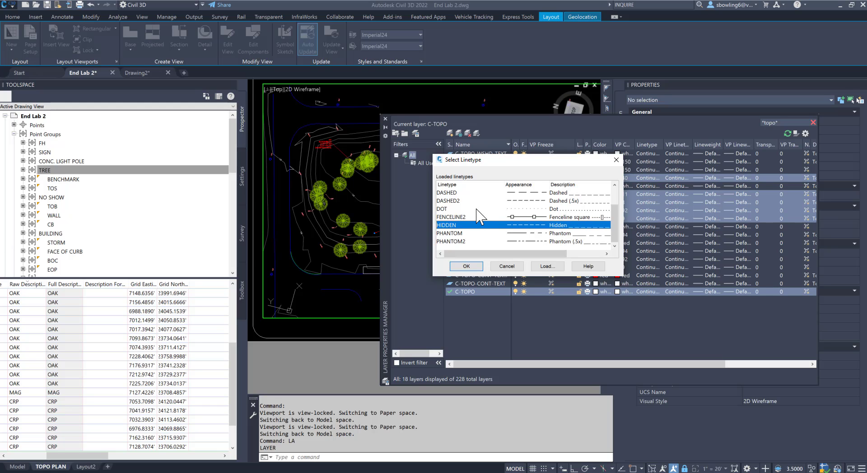
click(545, 267)
scroll(479, 244, down, 6)
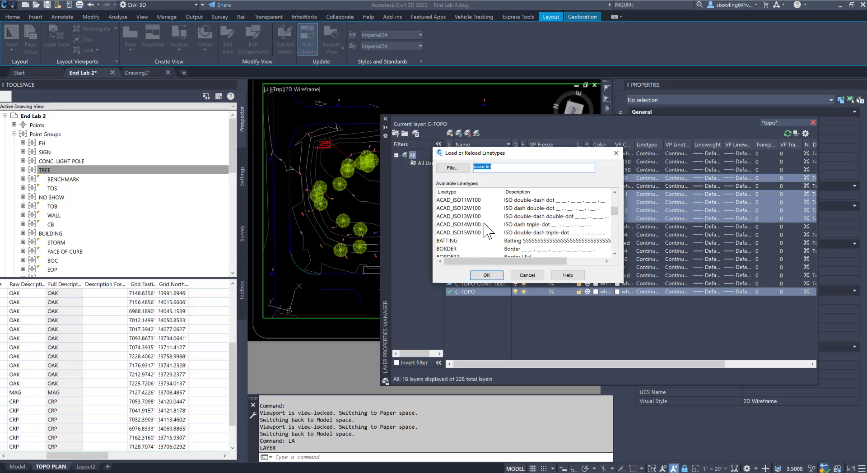
scroll(476, 248, down, 4)
click(456, 233)
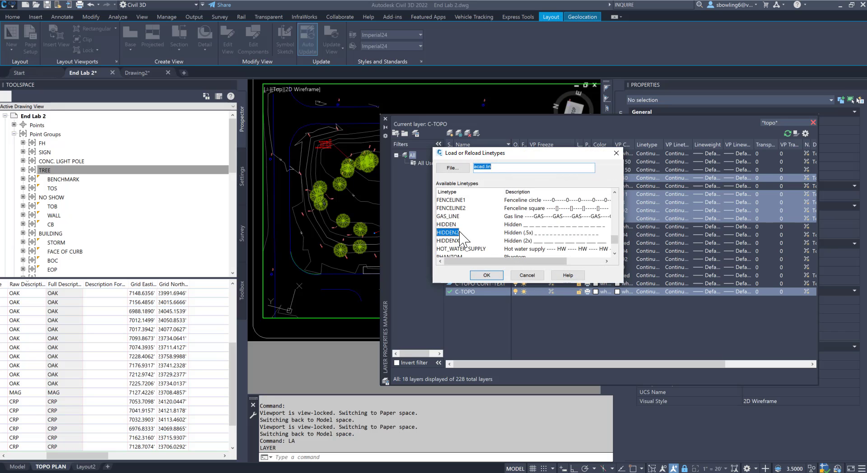
click(488, 276)
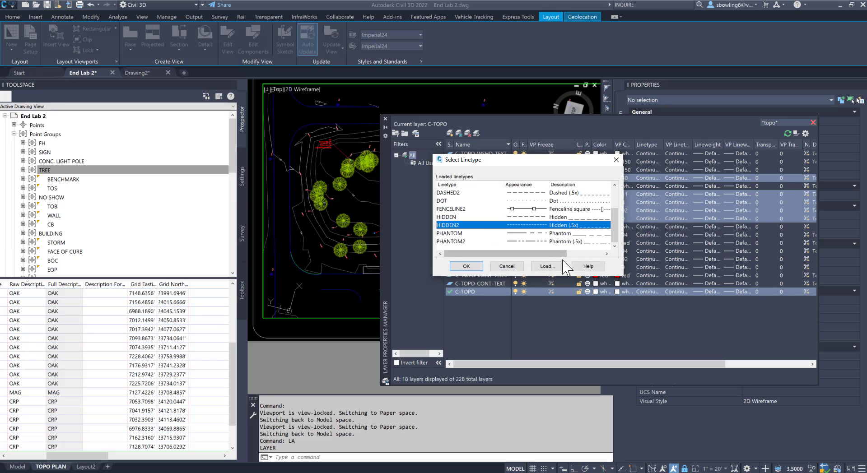
click(465, 266)
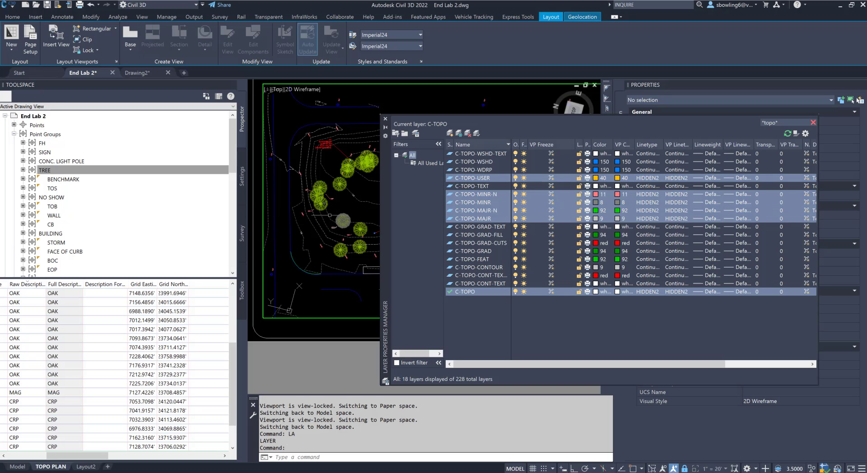
Step: Change the linetype of the selected C-TOPO layers to HIDDEN and close the layer properties
click(645, 195)
click(466, 233)
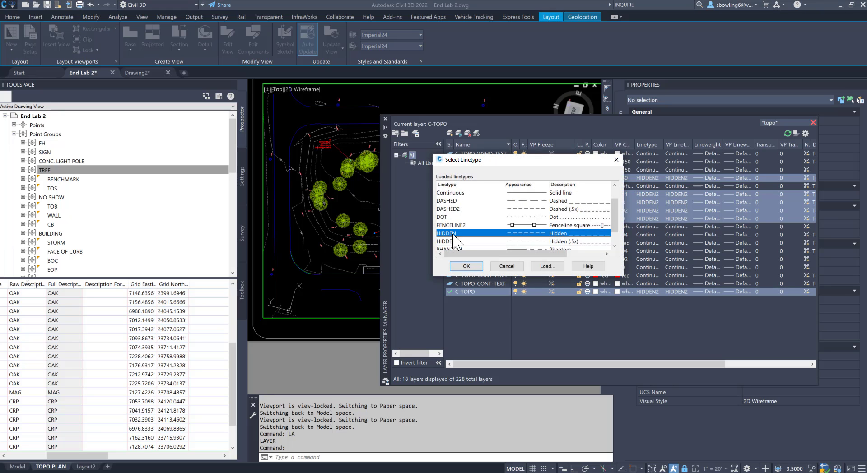
click(459, 267)
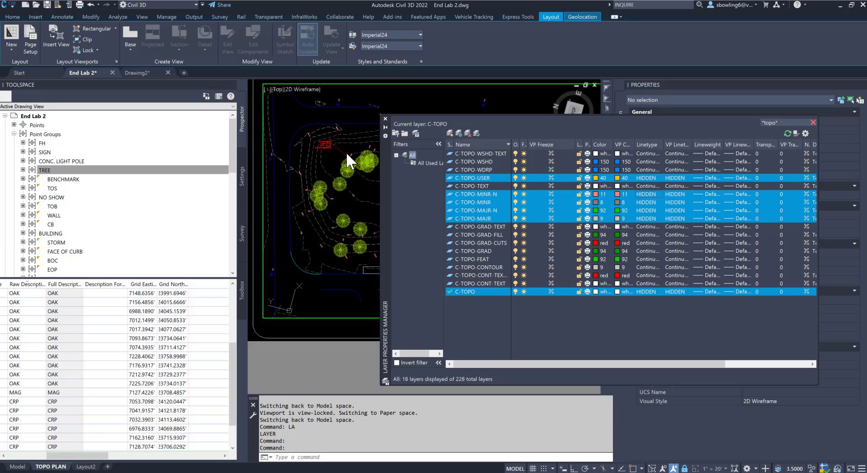
click(385, 118)
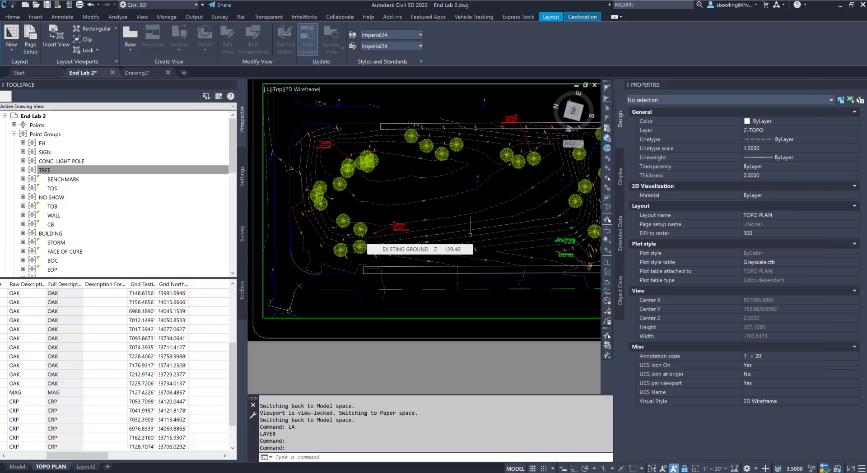
Step: Switch to paper space and examine the contour linetypes and point labels across the TOPO PLAN sheet
double_click(504, 330)
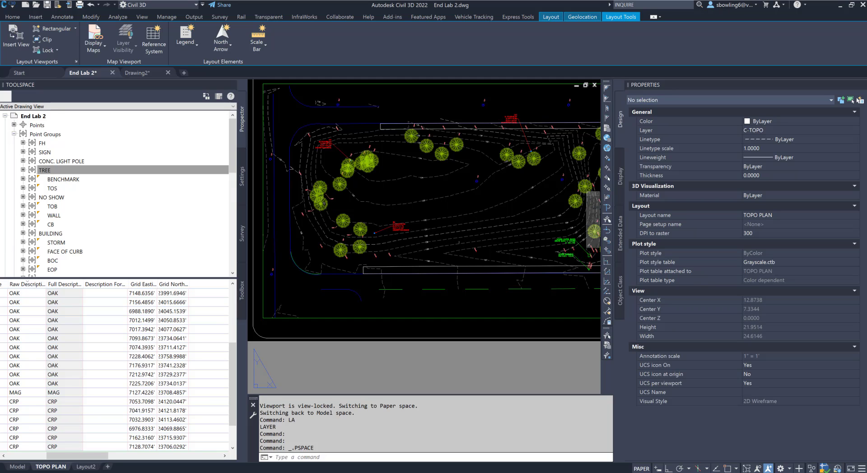
scroll(357, 194, down, 2)
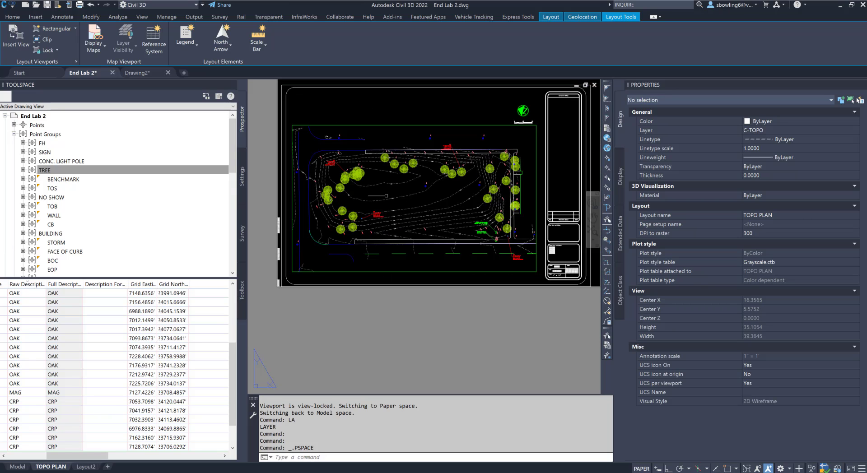
scroll(494, 232, up, 2)
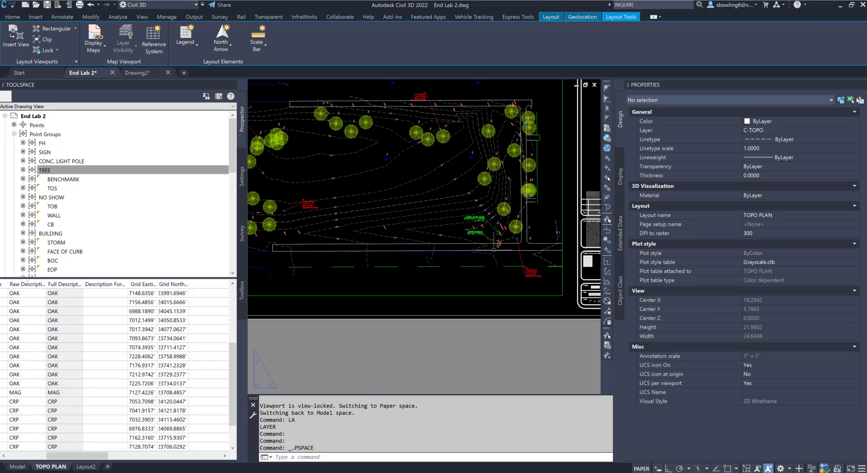
scroll(494, 249, up, 4)
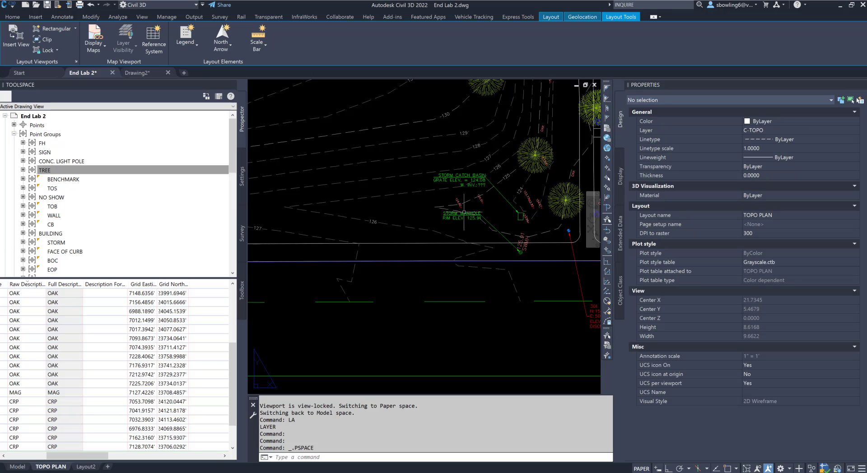
scroll(464, 212, down, 2)
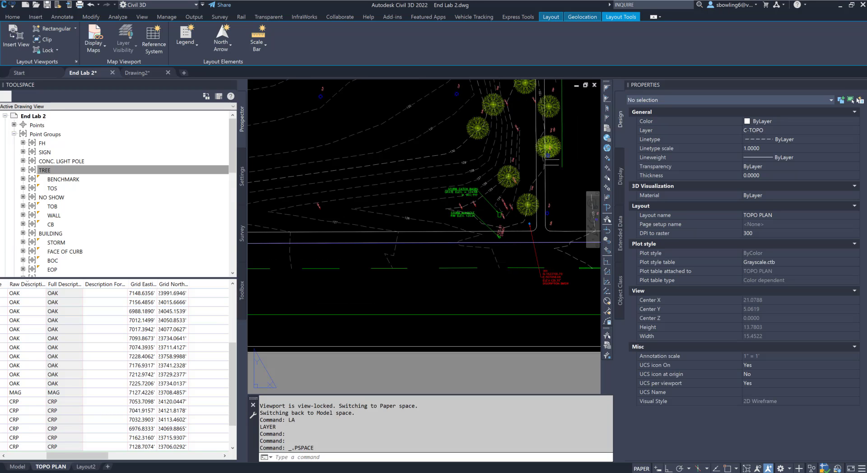
scroll(465, 271, down, 2)
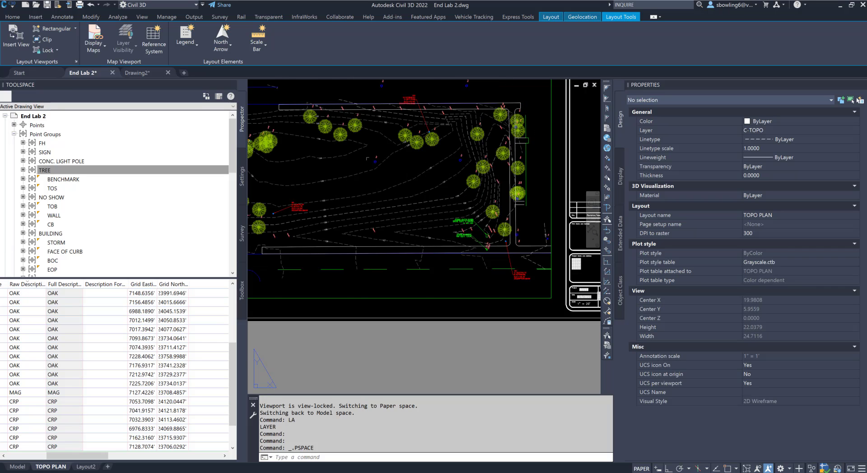
scroll(454, 139, up, 5)
scroll(415, 185, down, 1)
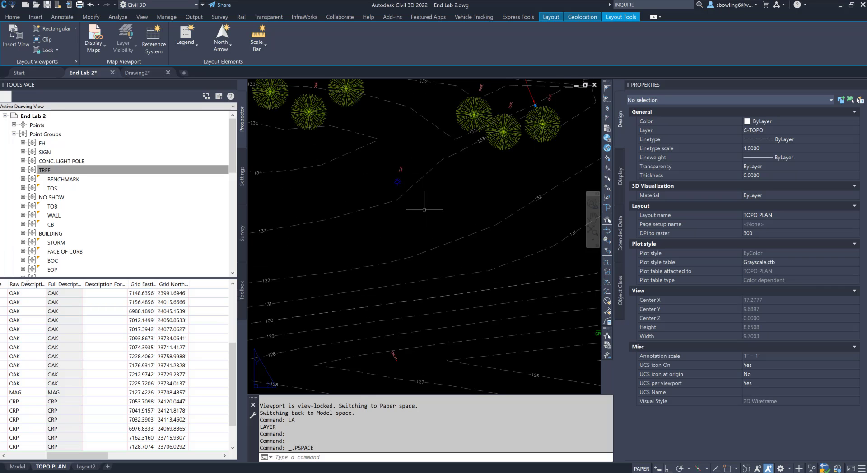
scroll(424, 209, down, 4)
scroll(418, 187, up, 4)
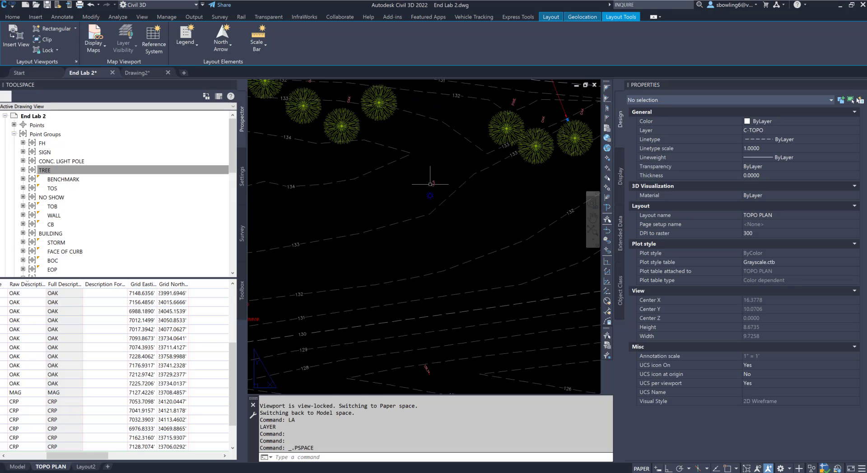
click(433, 184)
click(440, 188)
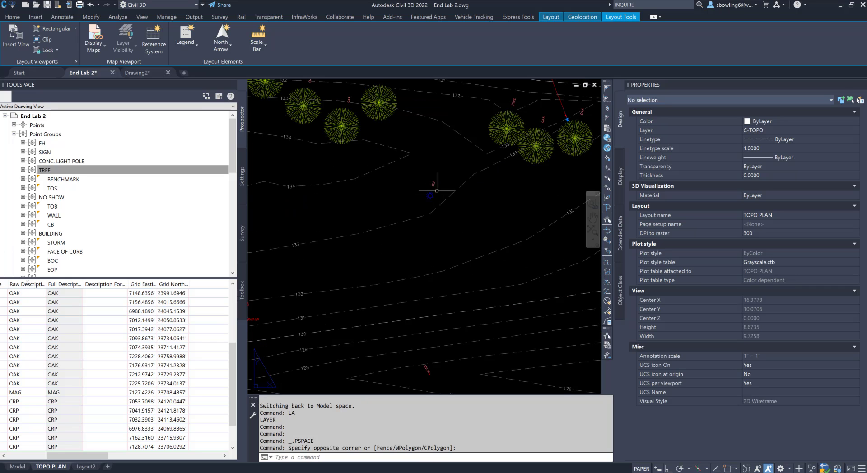
scroll(447, 176, down, 4)
scroll(445, 174, up, 3)
key(Escape)
key(Escape)
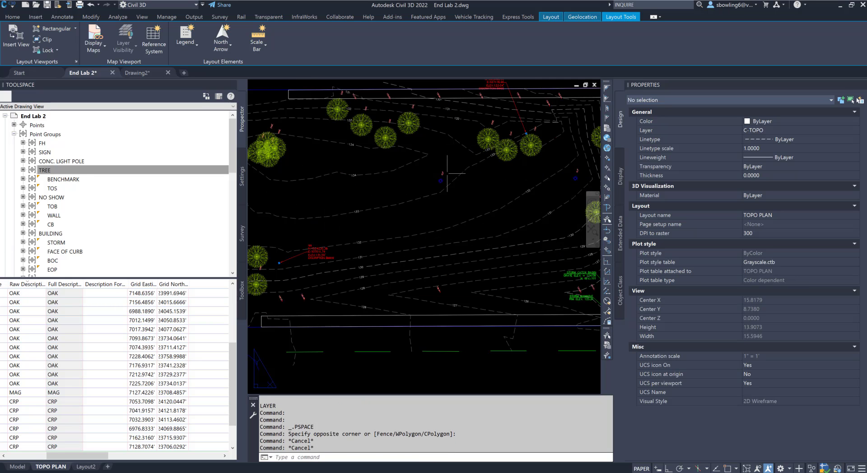
Step: Open the Description Only point label style for editing
click(14, 168)
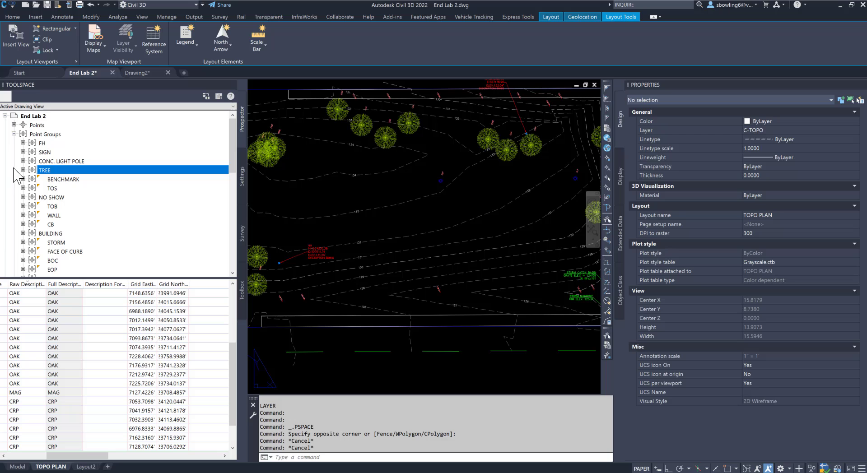
right_click(49, 172)
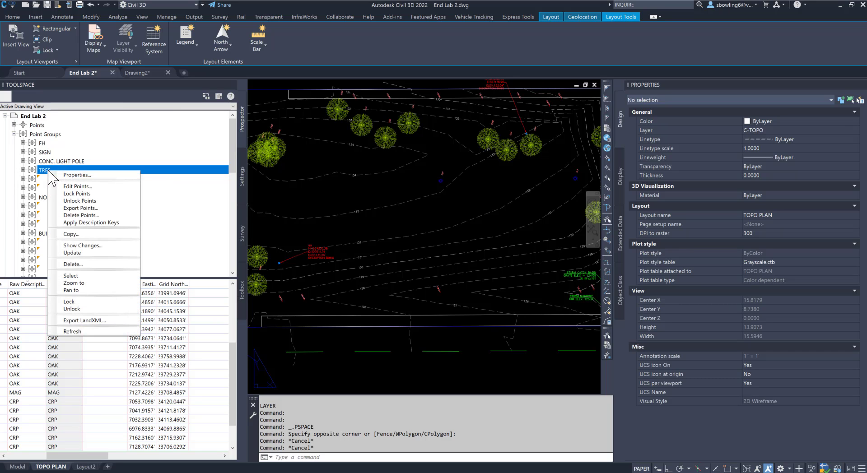
click(241, 180)
click(240, 180)
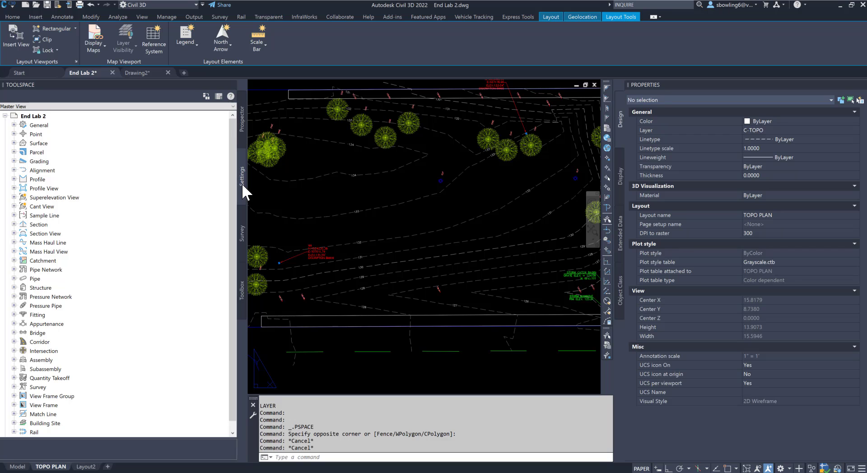
click(14, 134)
click(23, 161)
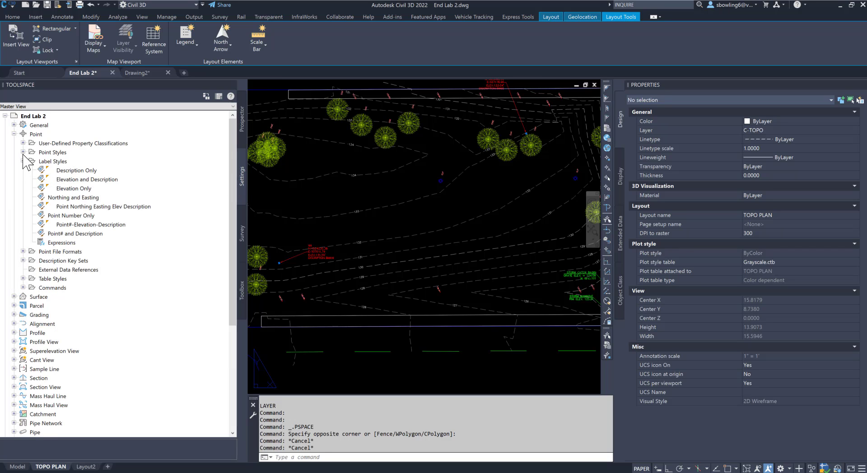
right_click(89, 173)
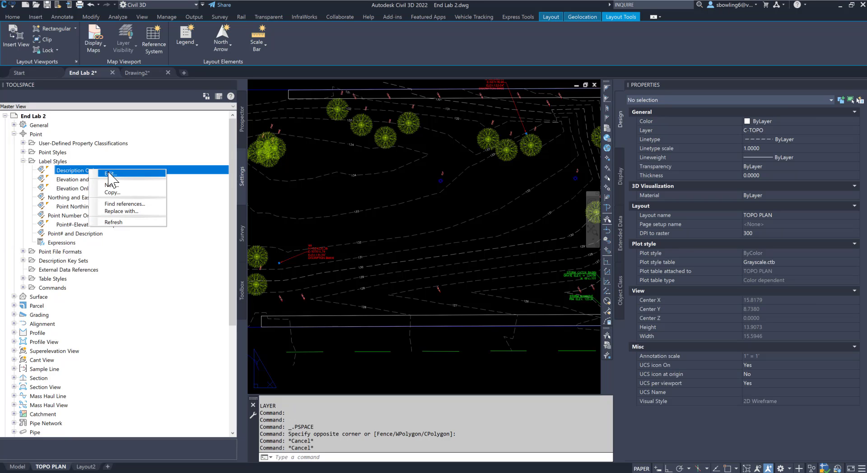
click(108, 174)
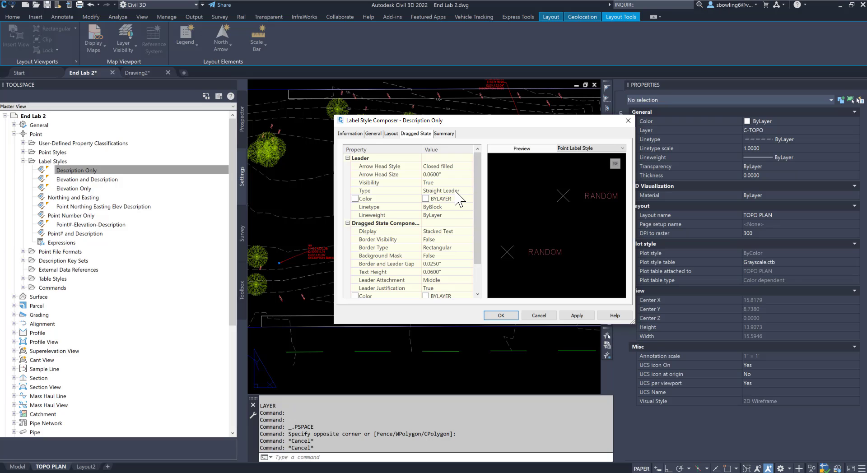
Step: Set the leader visibility to False in the Description Only style's dragged state, then apply and accept the change
click(373, 134)
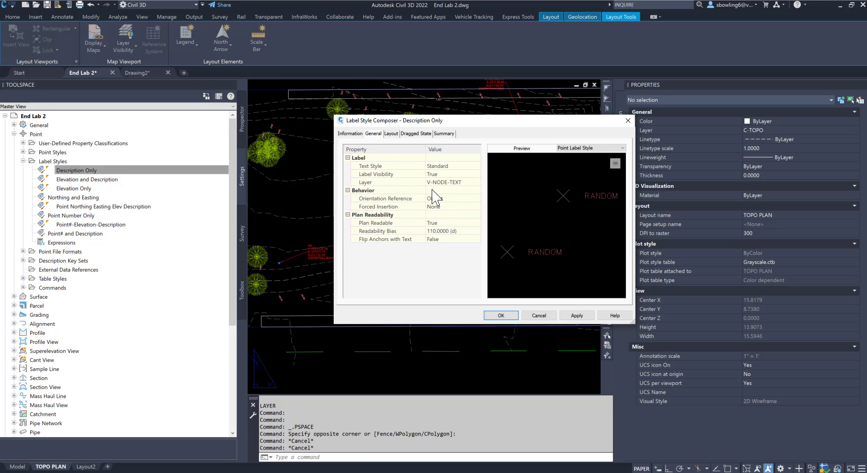
click(388, 135)
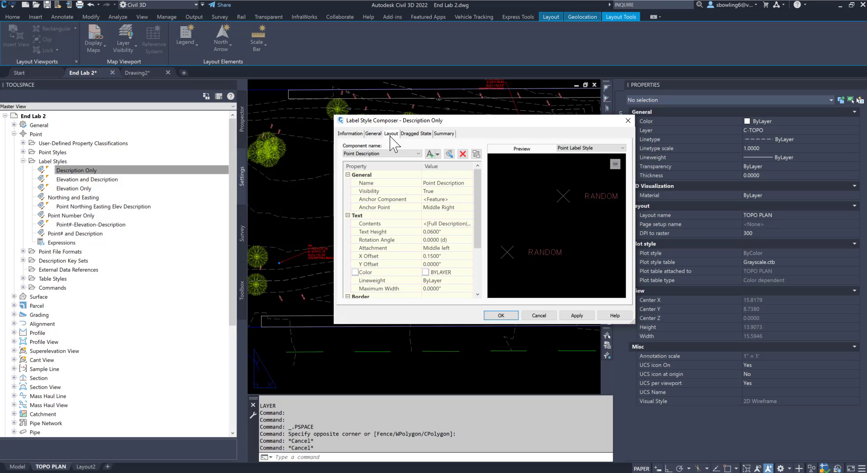
click(413, 134)
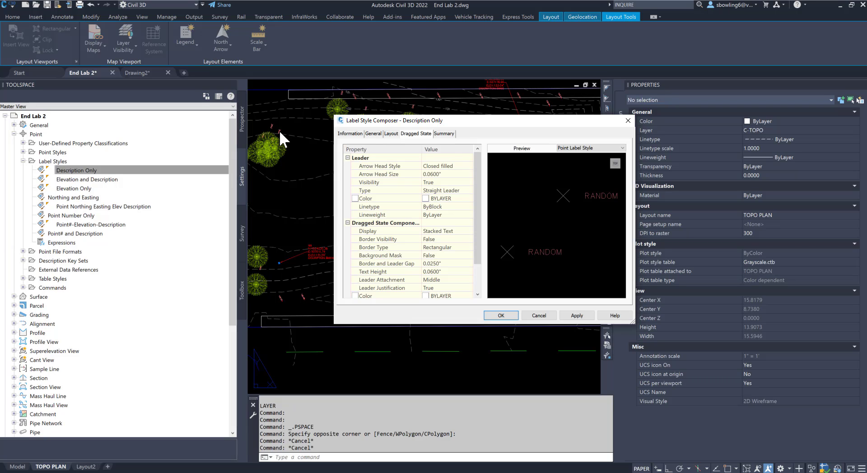
click(353, 134)
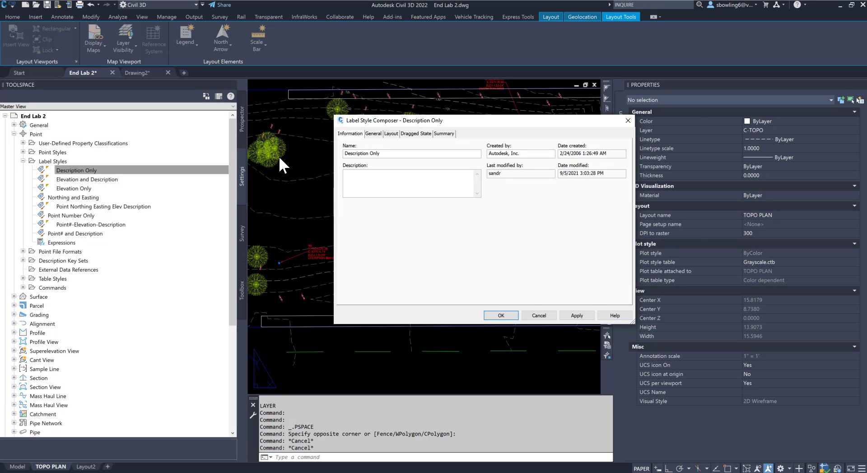
click(416, 133)
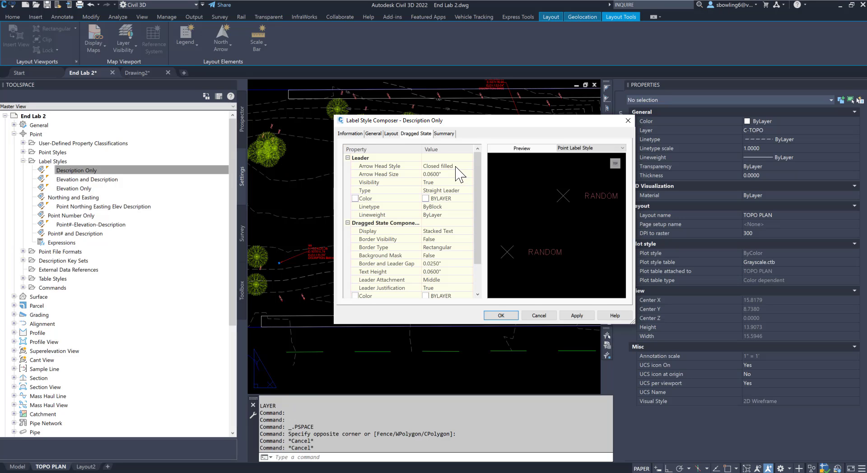
click(445, 182)
click(469, 182)
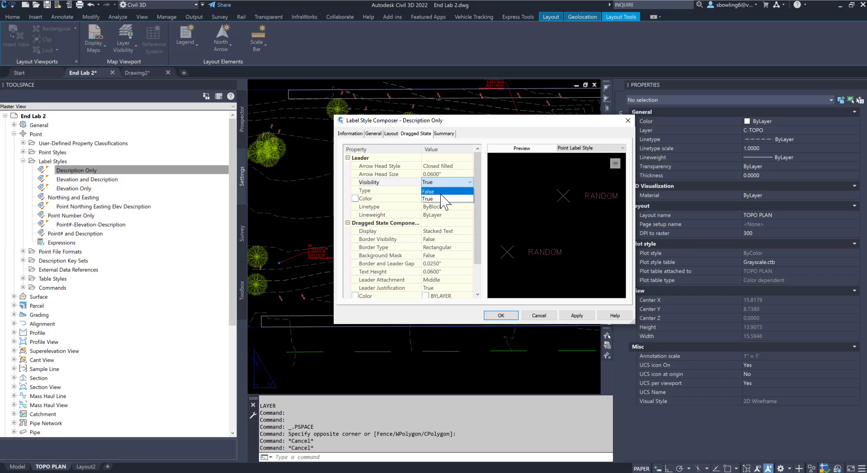
click(436, 198)
click(577, 316)
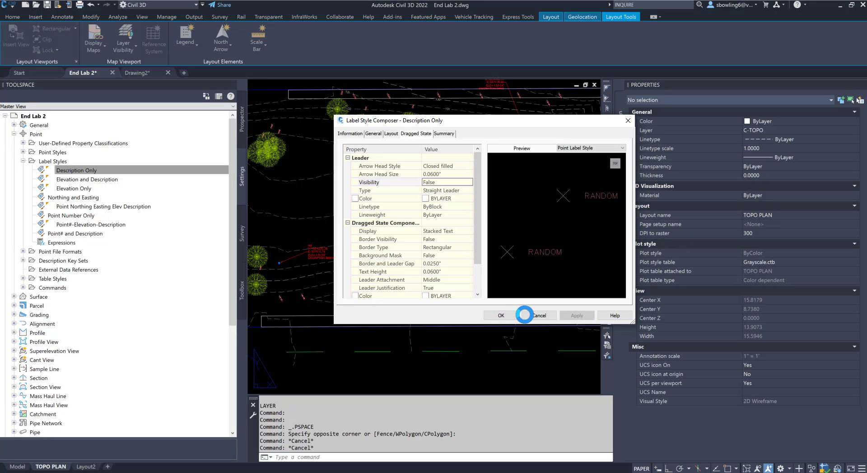
click(501, 316)
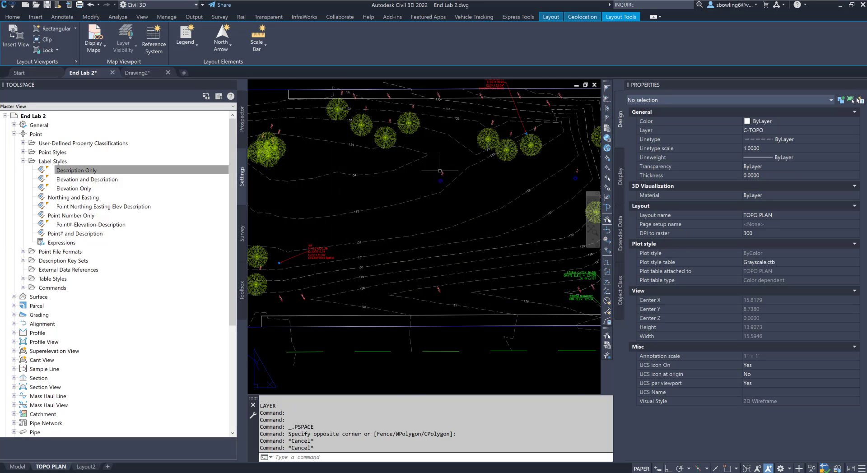
Step: Activate the viewport's model space and move the CLP label of the central light pole just to the right of its symbol
scroll(439, 170, up, 4)
scroll(414, 179, down, 2)
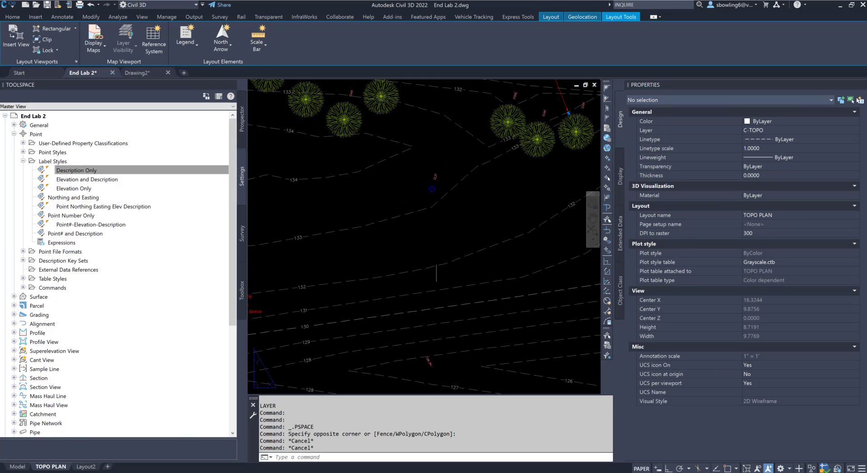
double_click(463, 213)
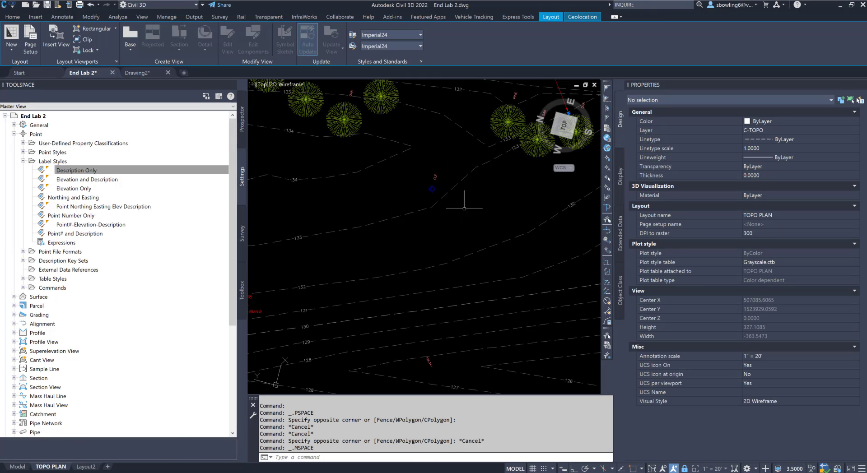
click(432, 189)
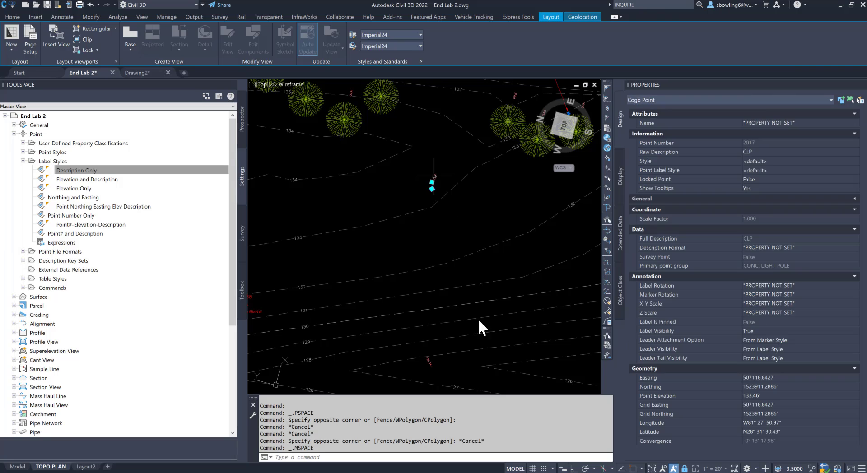
click(433, 182)
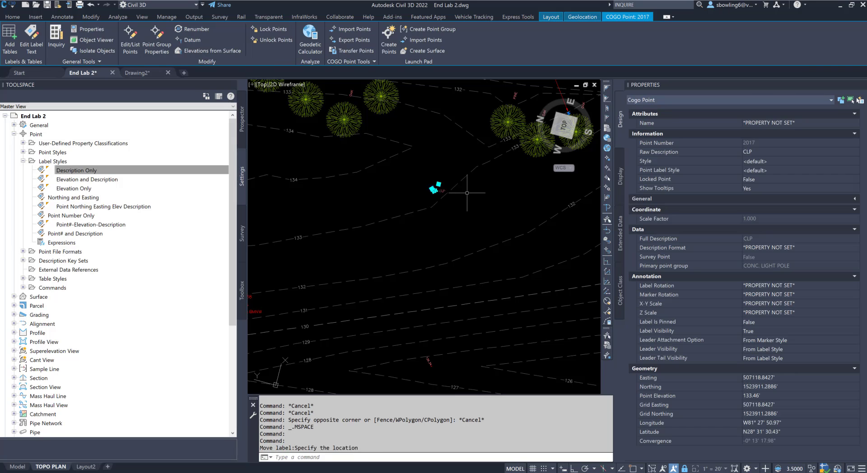
key(Escape)
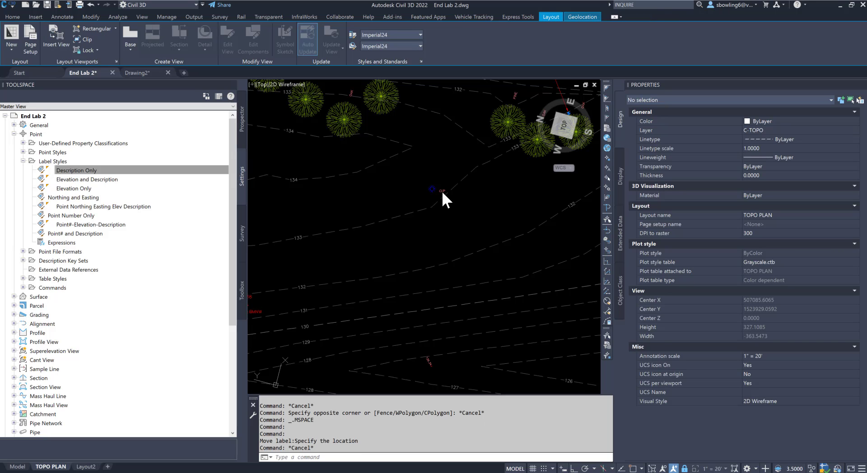
Step: Move the PINE label to the lower left of its tree symbol, the leftmost of the three clustered trees
scroll(429, 188, down, 3)
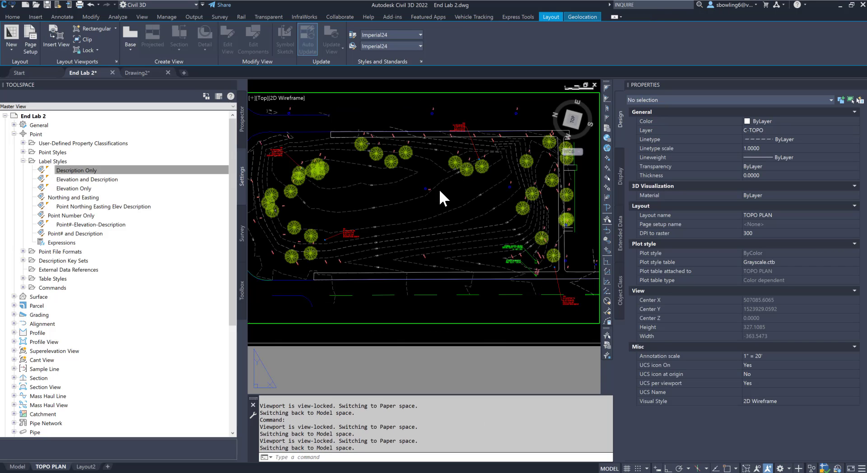
scroll(464, 153, up, 3)
click(448, 148)
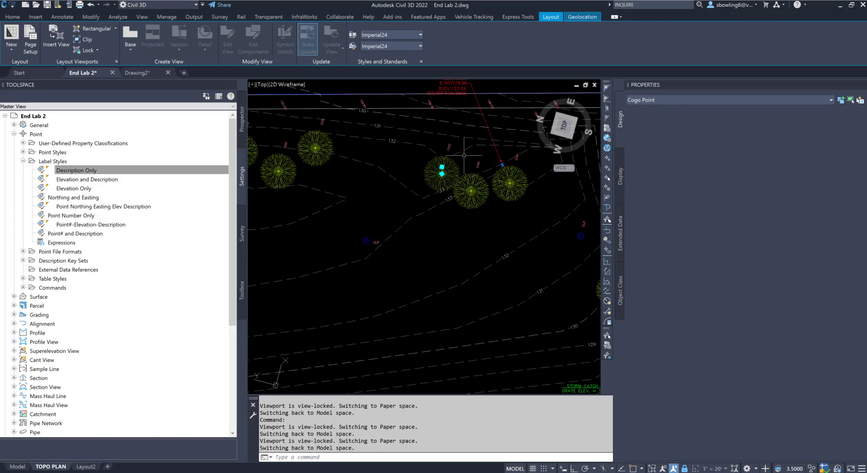
click(441, 167)
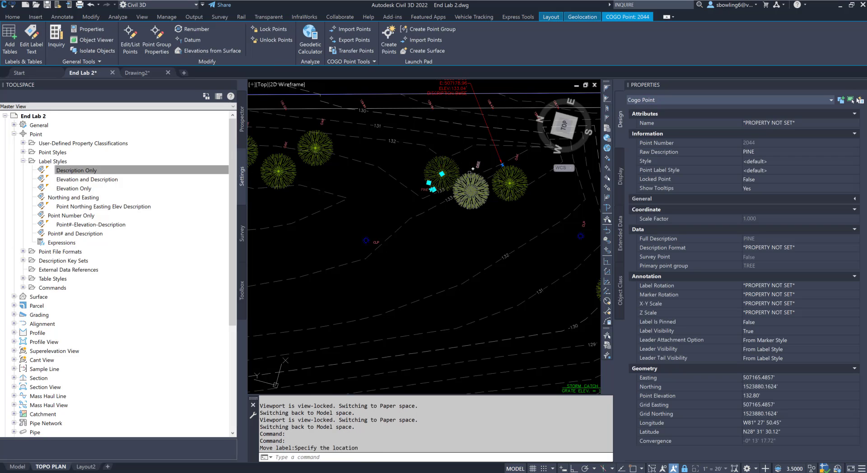
key(Escape)
Step: Move the OAK labels of the other two clustered trees to the lower right of their symbols
click(477, 163)
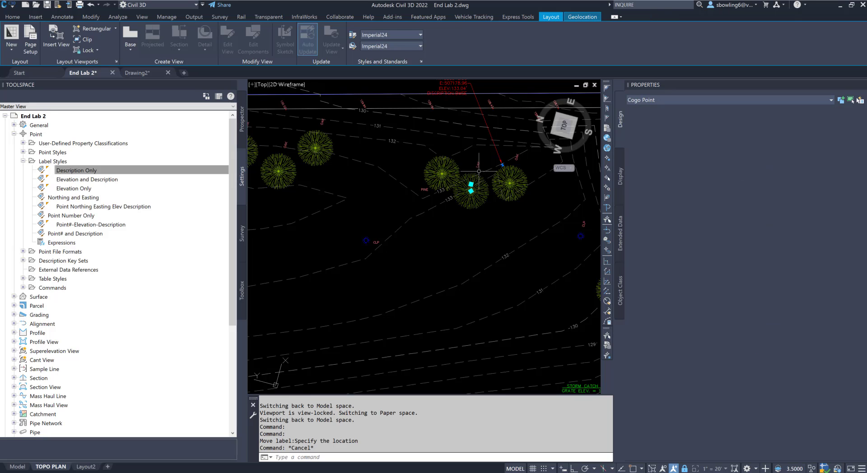
click(471, 184)
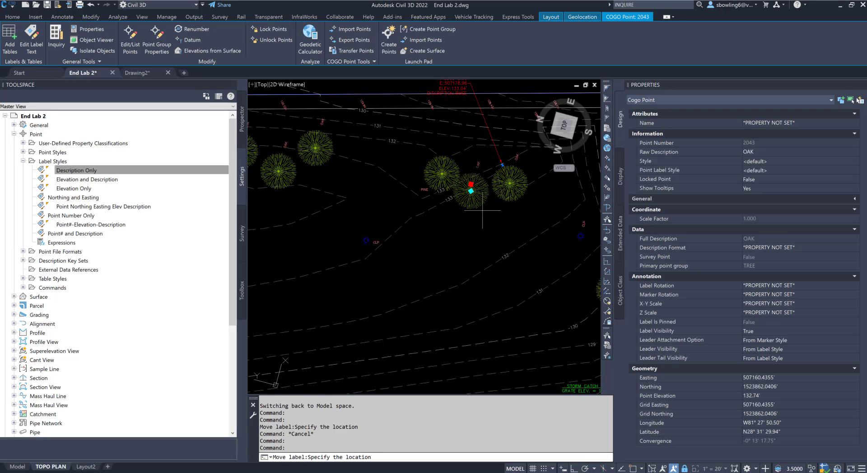
key(Escape)
click(517, 159)
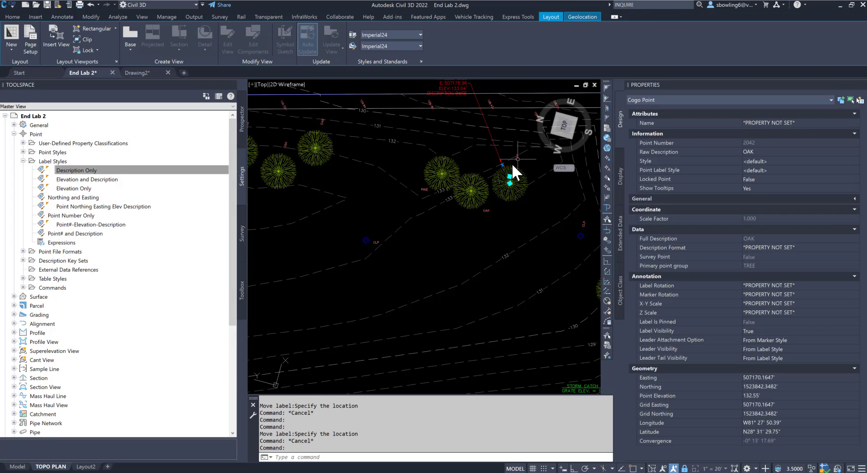
click(510, 176)
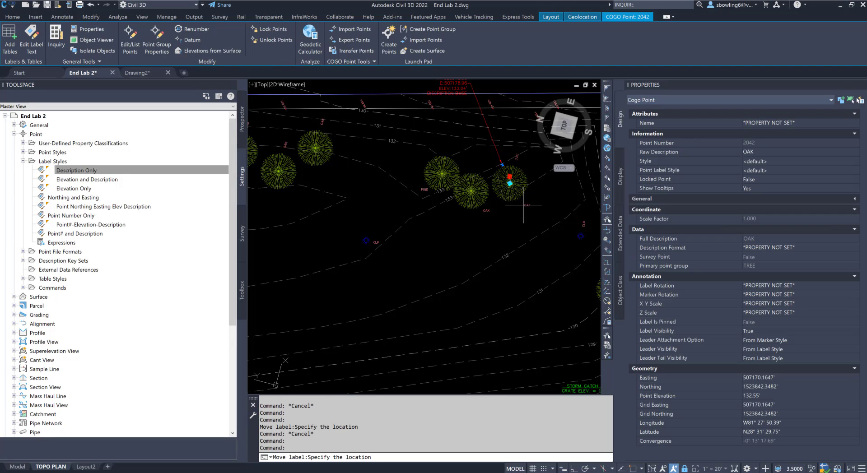
key(Escape)
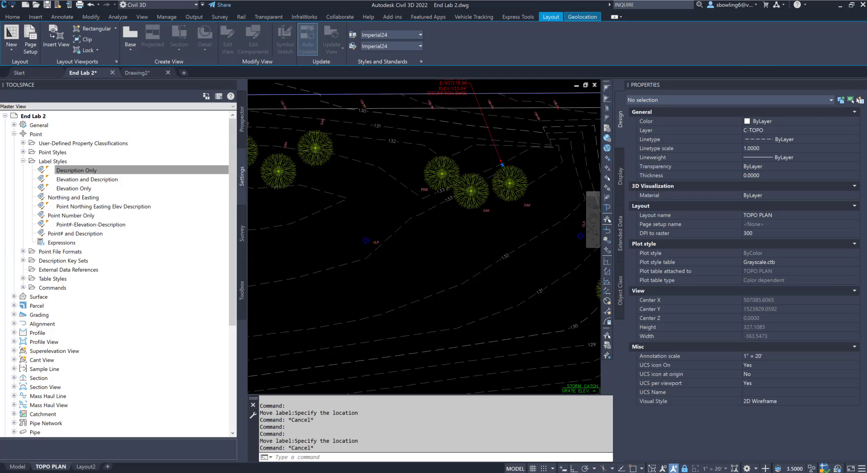
Step: Examine the point labels across the sheet and check the Description Only label style
scroll(470, 151, down, 2)
scroll(452, 204, down, 2)
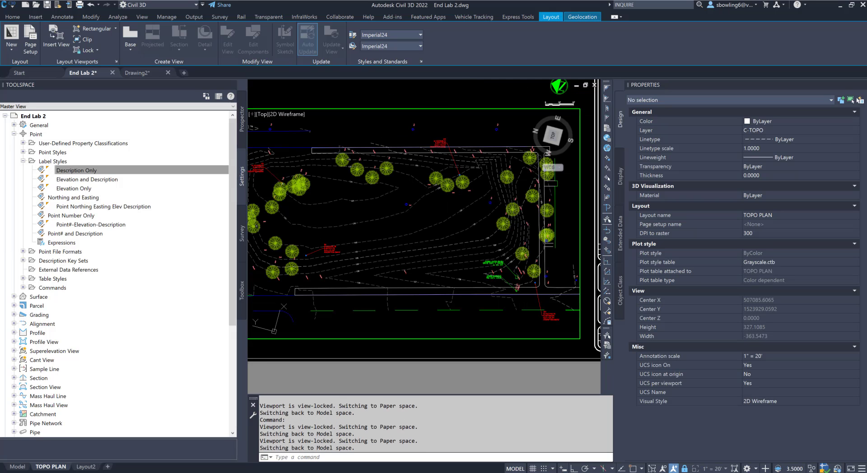
scroll(304, 248, up, 2)
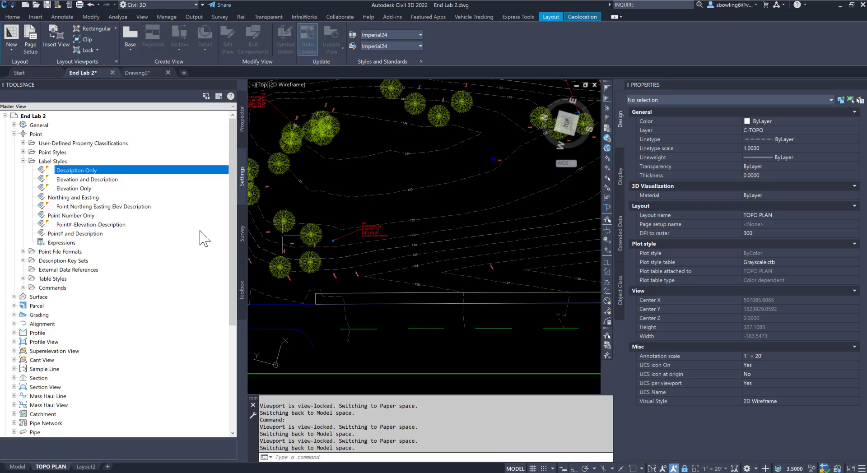
right_click(87, 173)
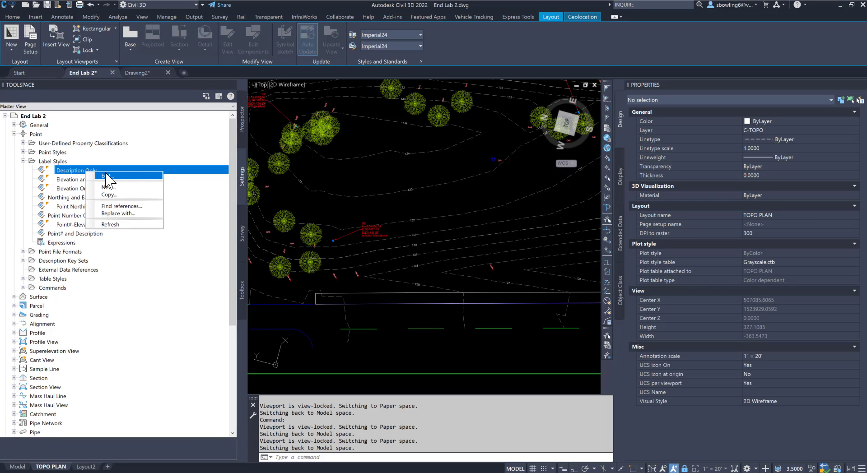
click(107, 176)
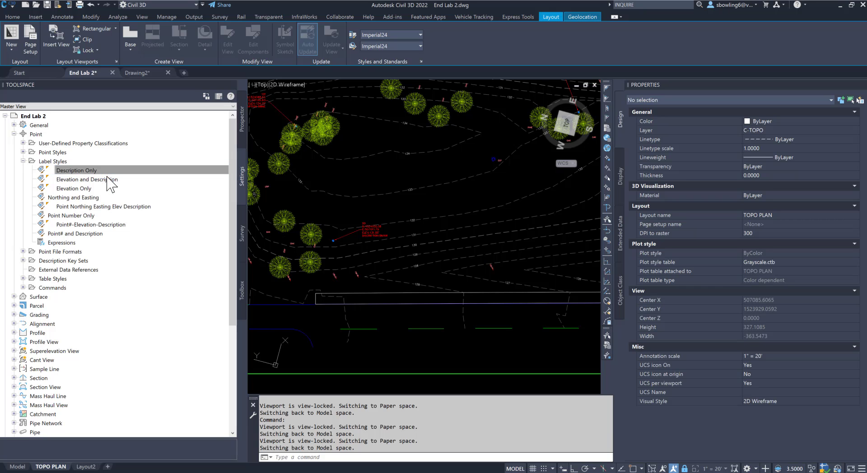
click(628, 121)
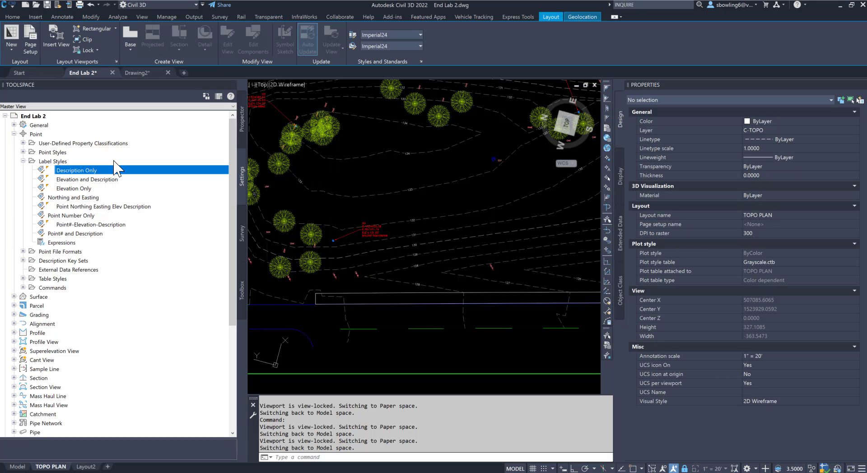
click(79, 180)
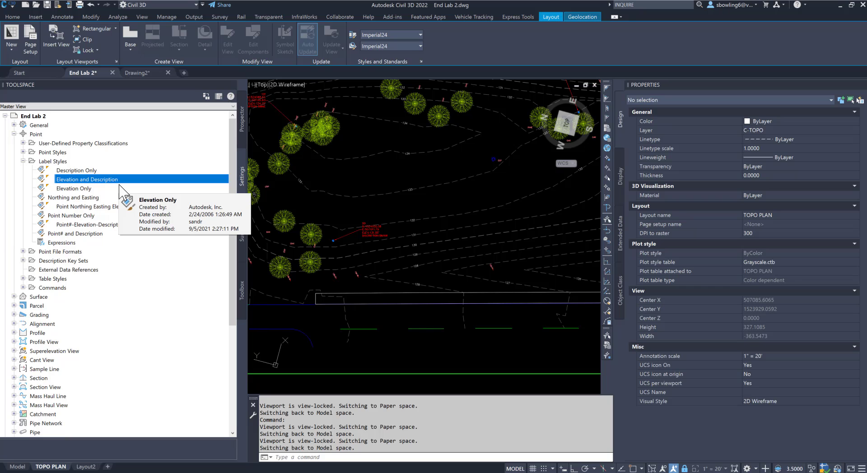
click(242, 123)
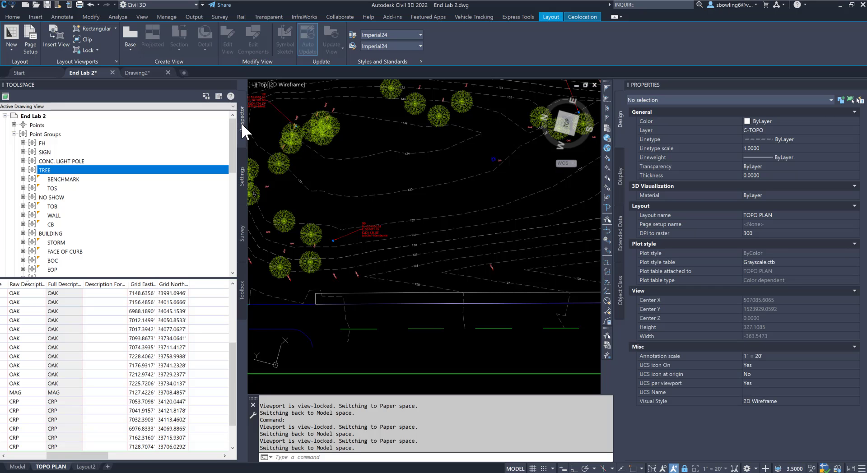
click(241, 169)
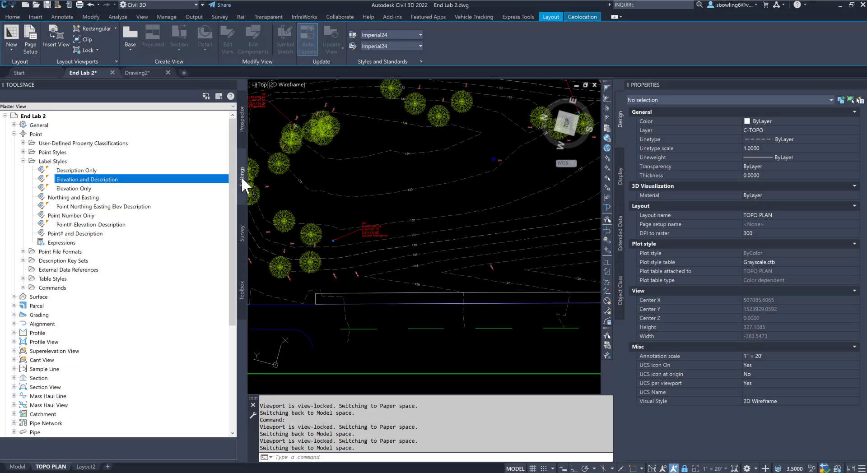
Step: Set the dragged-state text height of the Description Only point label style to 0.08"
click(23, 162)
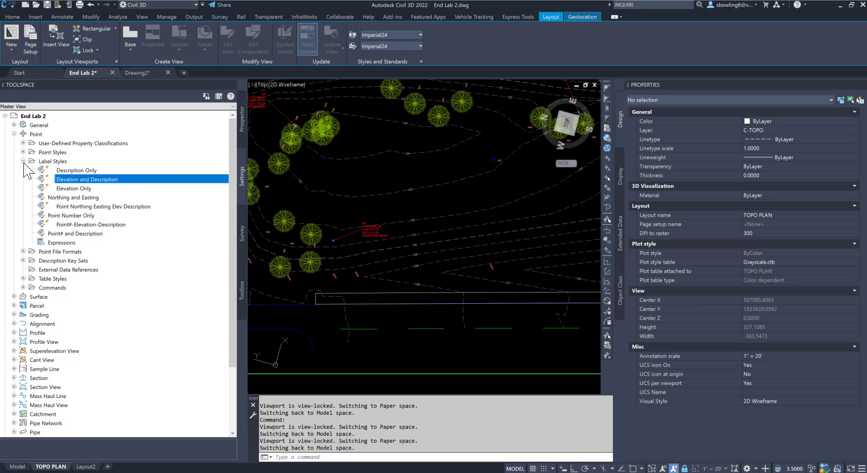
click(14, 133)
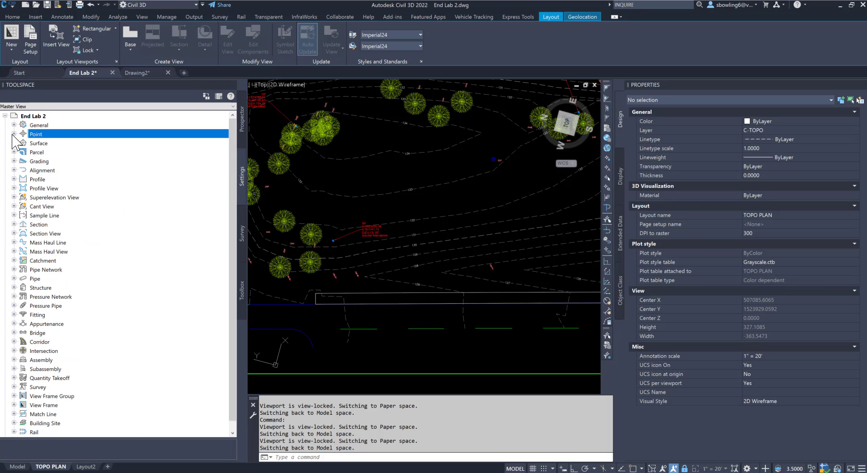
click(14, 134)
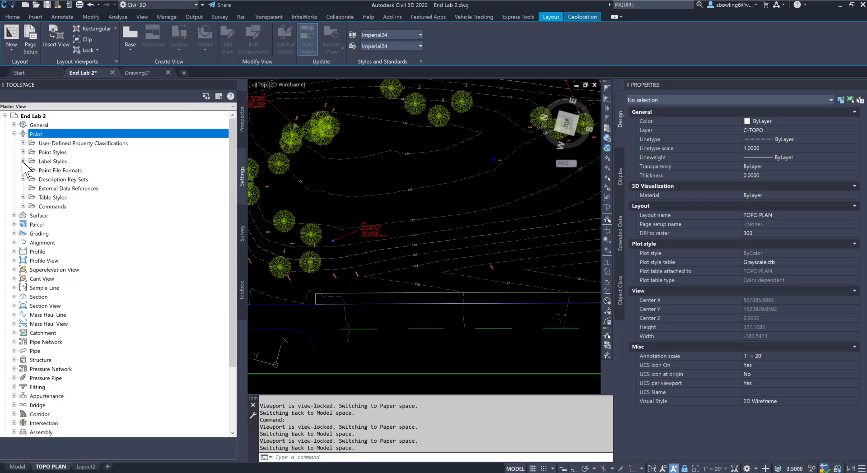
click(23, 161)
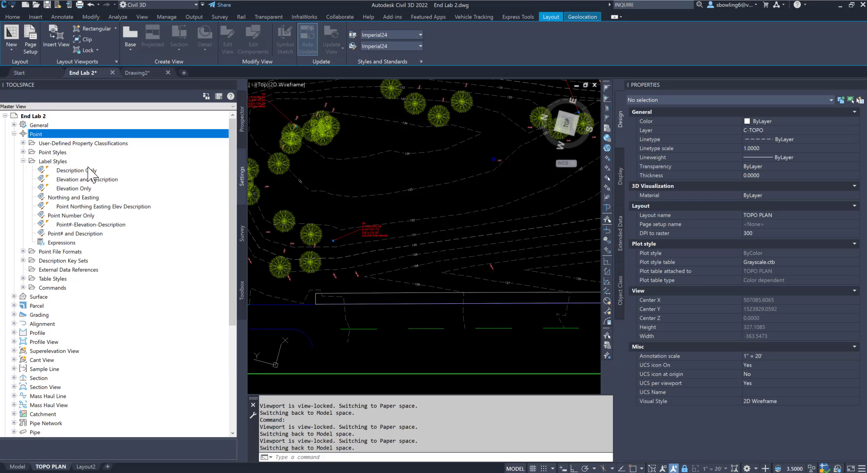
click(72, 172)
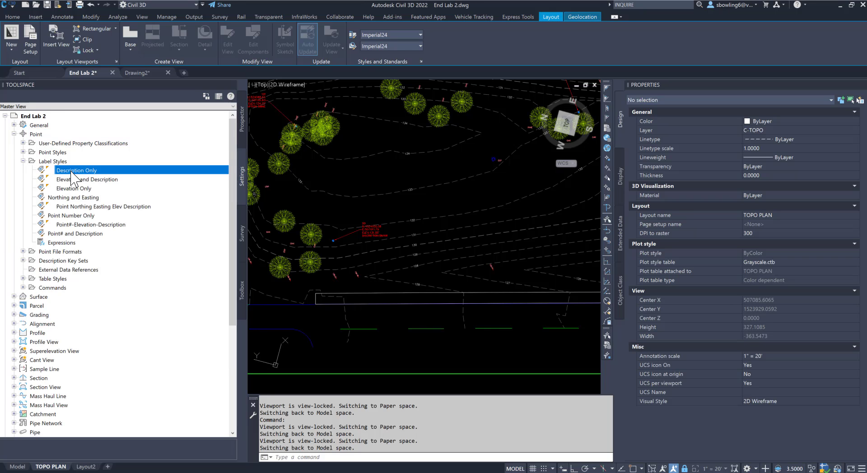
right_click(71, 172)
click(88, 178)
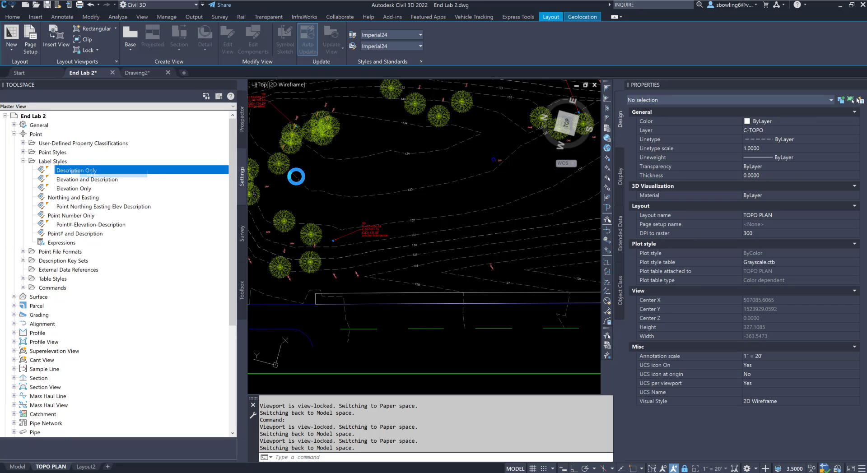
click(444, 174)
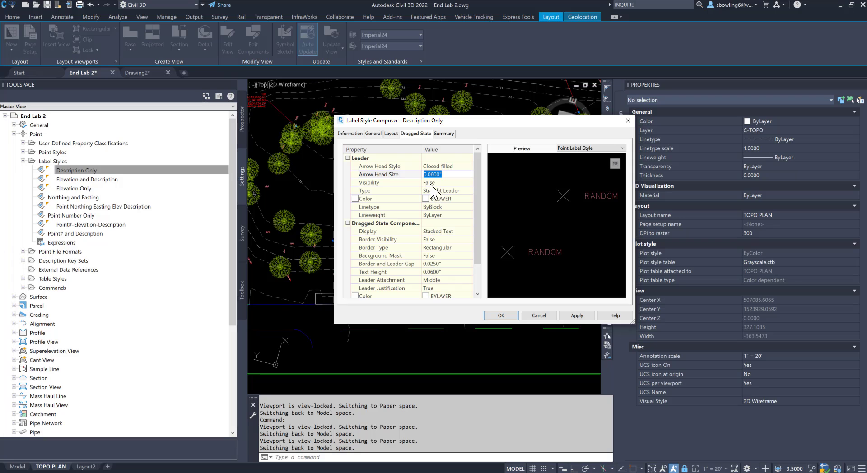
click(445, 272)
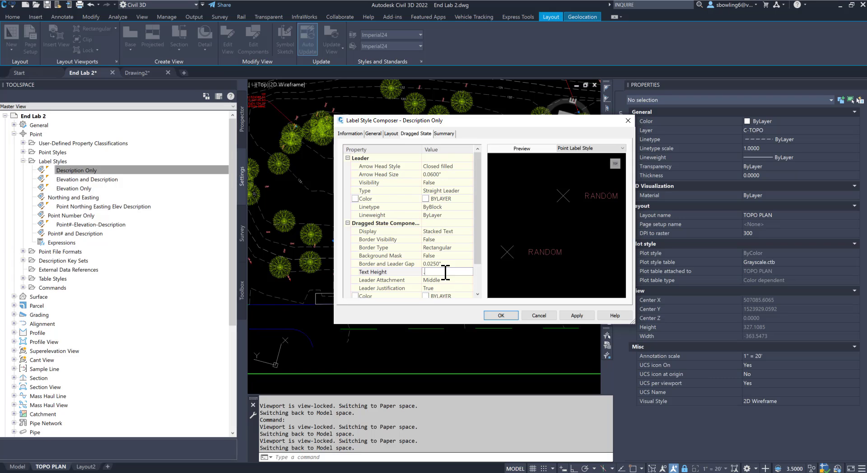
click(576, 316)
click(501, 316)
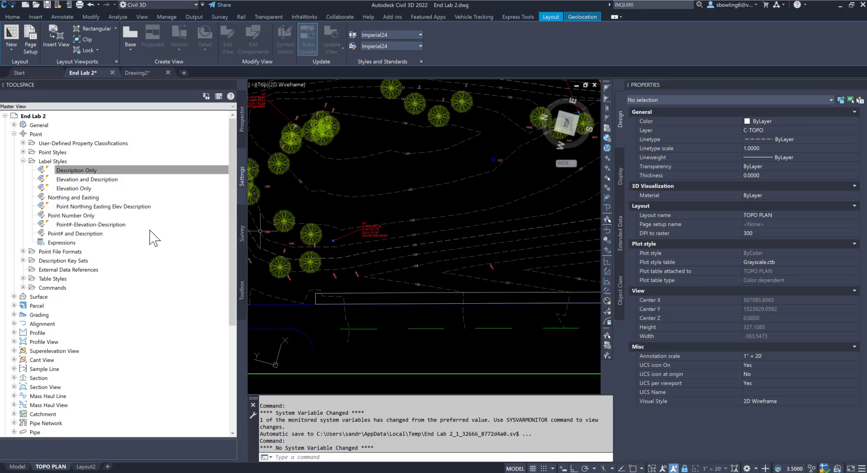
Step: Set the dragged-state text height of the Point Northing Easting Elev Description label style to 0.1"
right_click(101, 206)
click(118, 209)
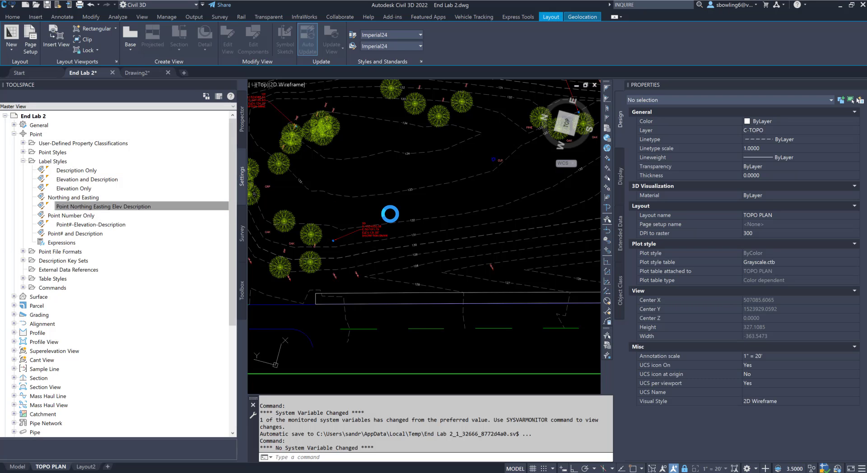
click(444, 272)
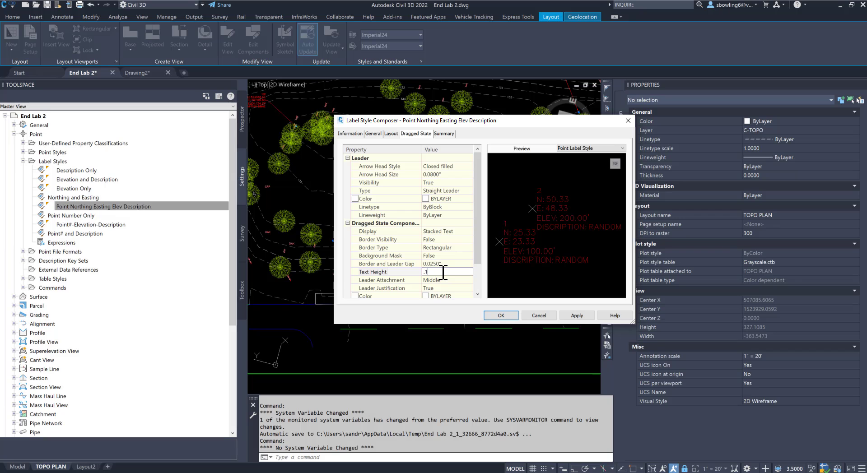
click(505, 318)
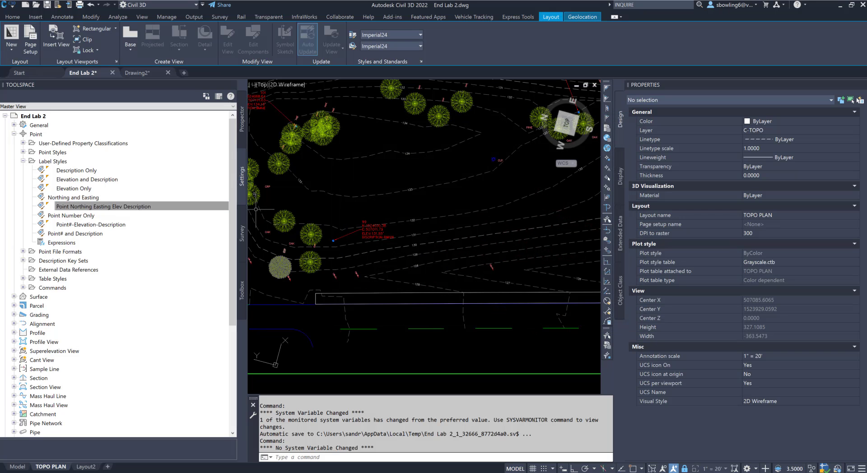
key(Escape)
key(Escape)
click(102, 206)
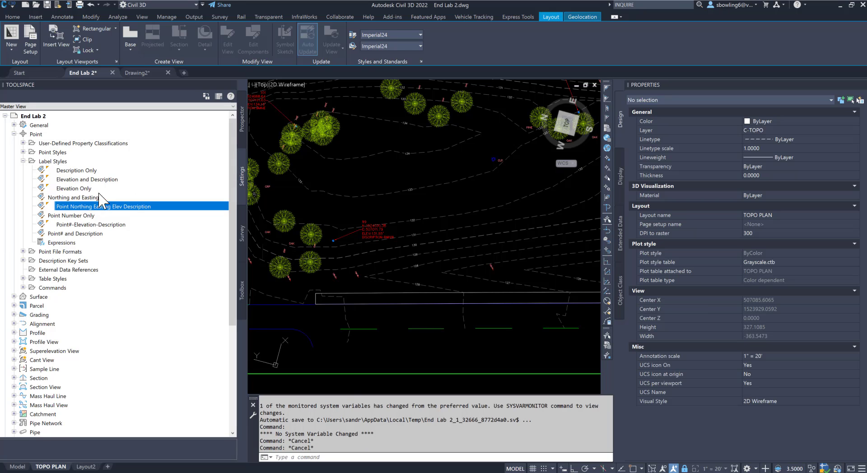
Step: Set the layout text height of the Point Description component in the Description Only label style to 0.08"
click(86, 170)
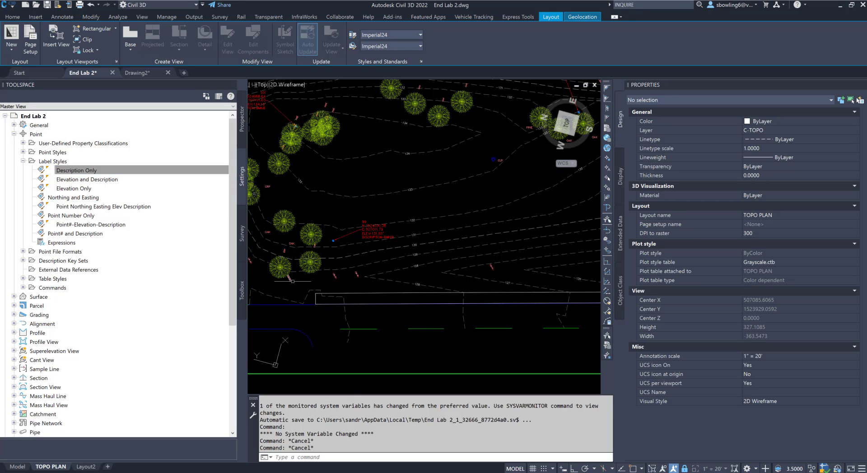
right_click(70, 172)
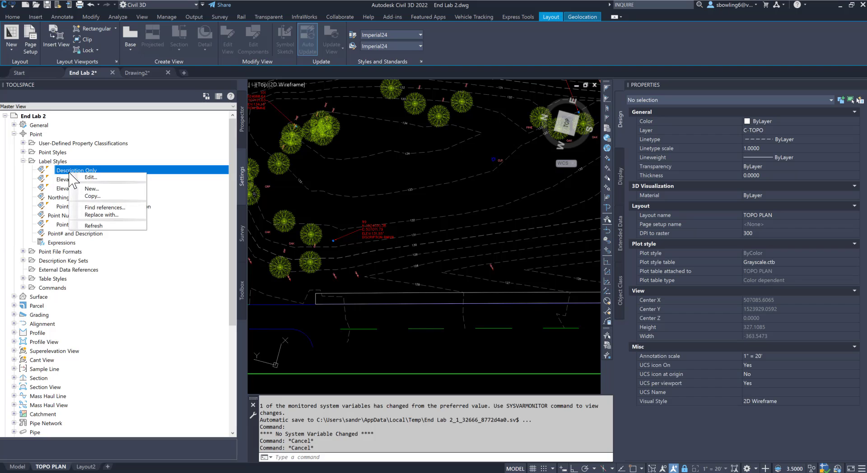
click(84, 177)
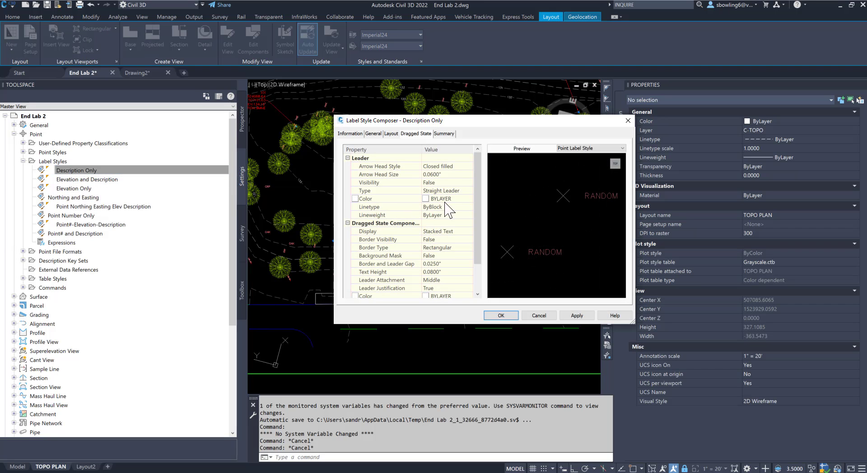
click(394, 135)
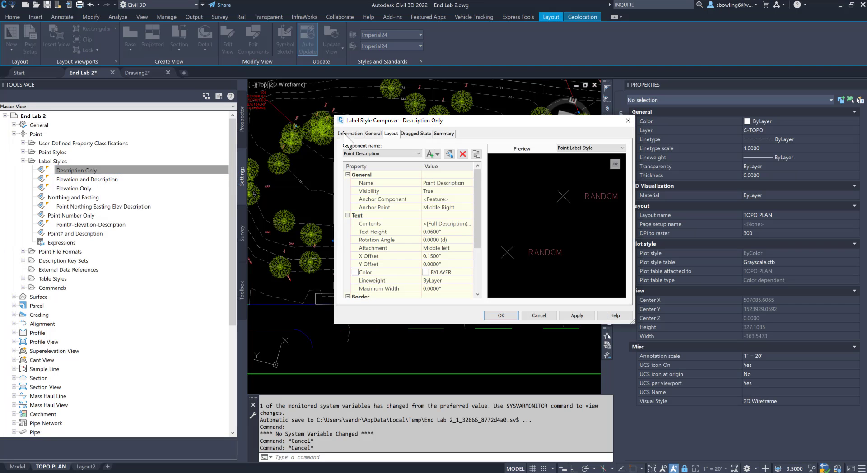
click(443, 231)
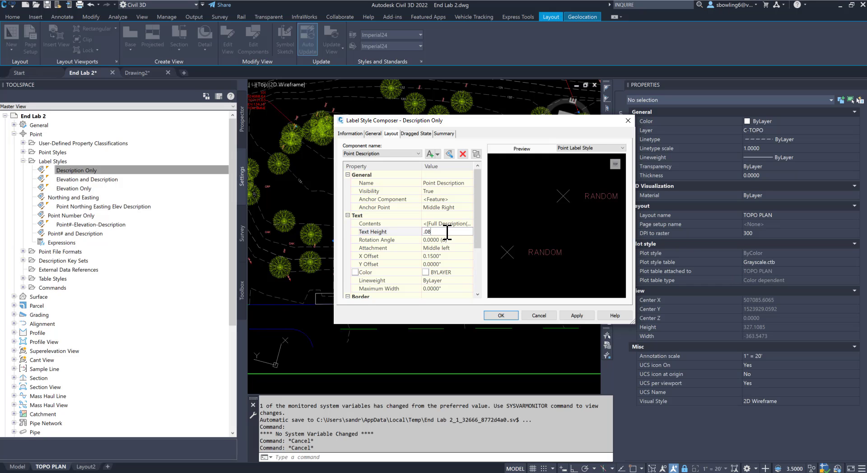
text(.08)
click(576, 316)
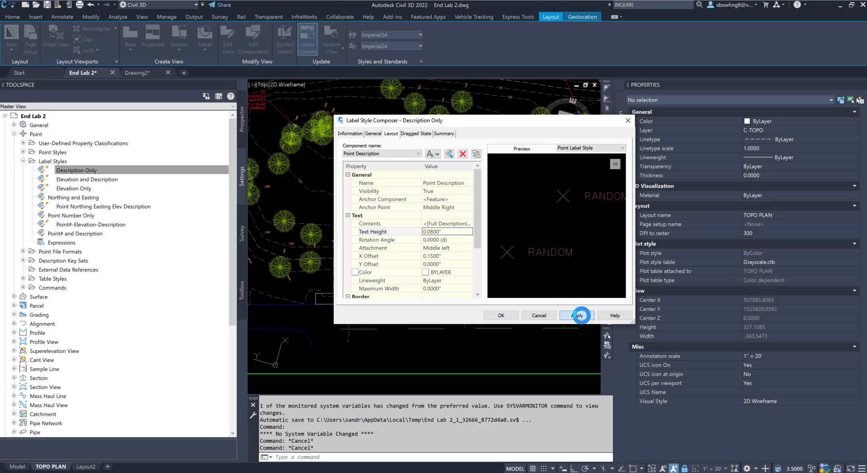
click(504, 318)
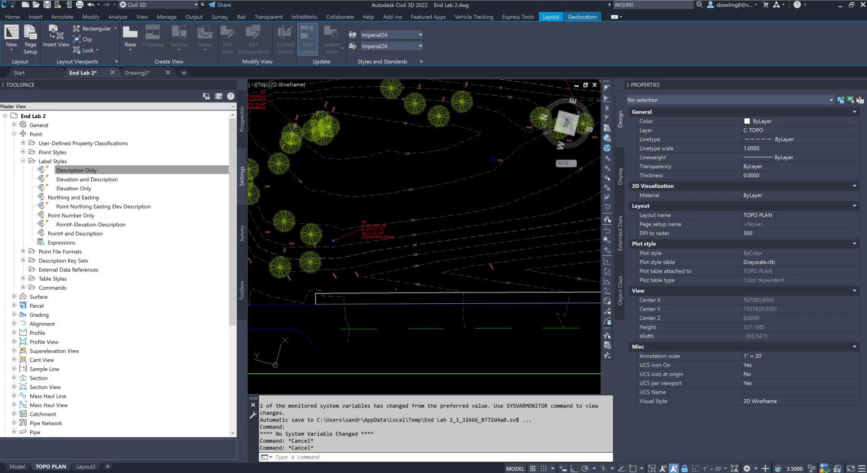
Step: Examine the size and legibility of the point labels across the TOPO PLAN sheet
scroll(349, 272, up, 1)
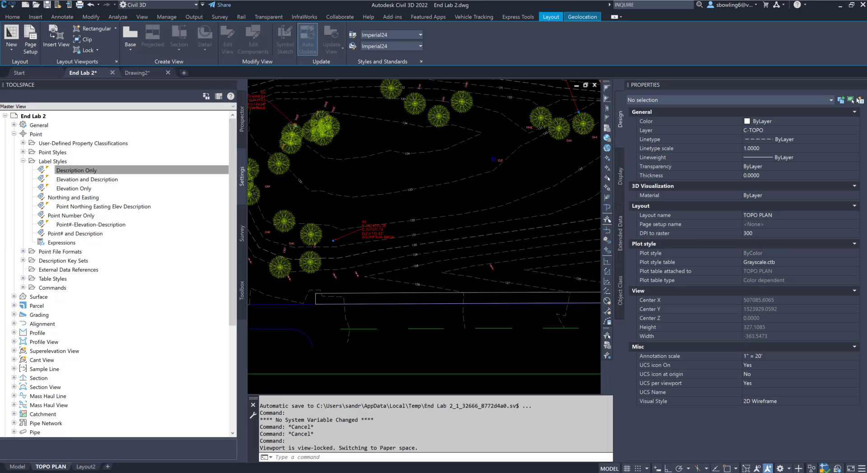
scroll(349, 272, up, 4)
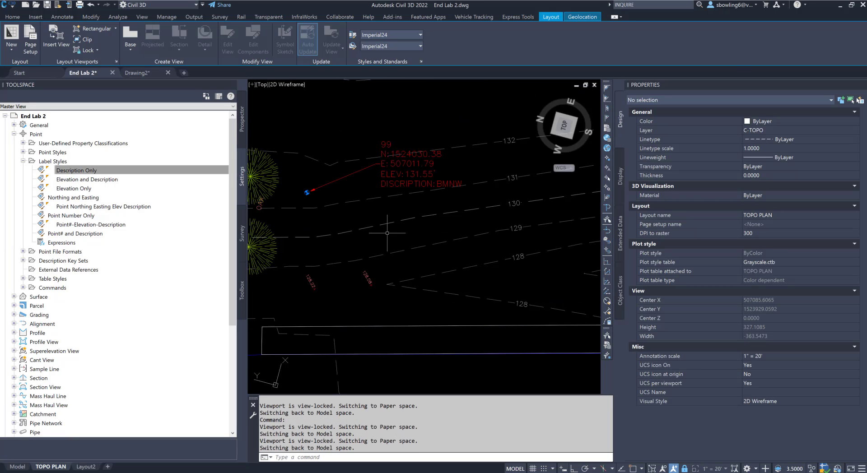
scroll(366, 265, down, 3)
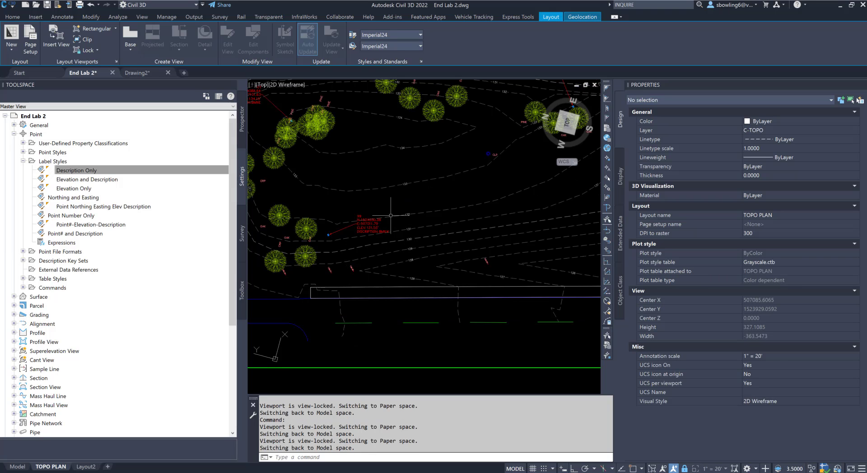
scroll(390, 215, down, 2)
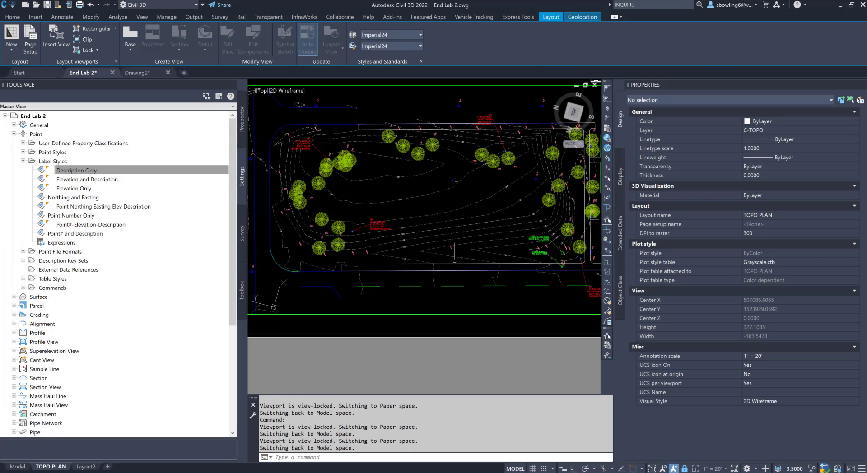
scroll(397, 221, down, 2)
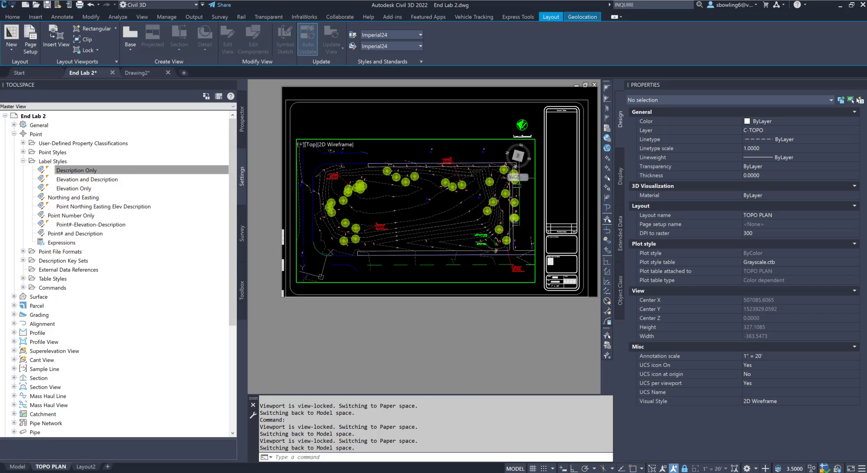
scroll(421, 254, up, 2)
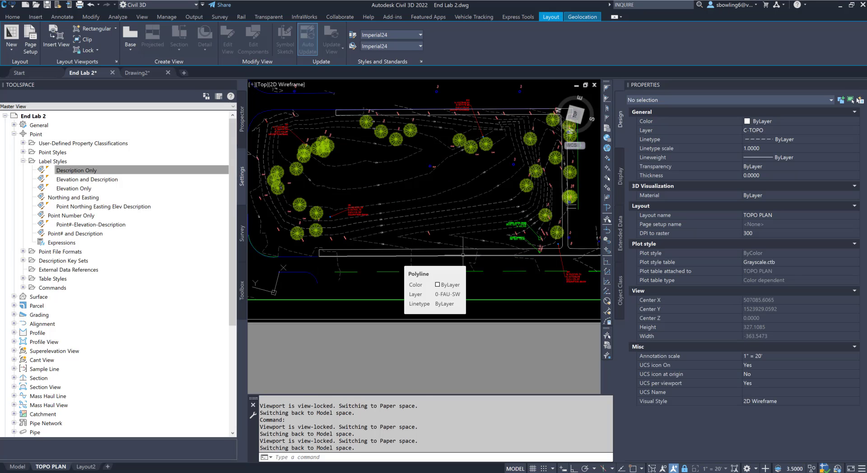
scroll(463, 256, up, 2)
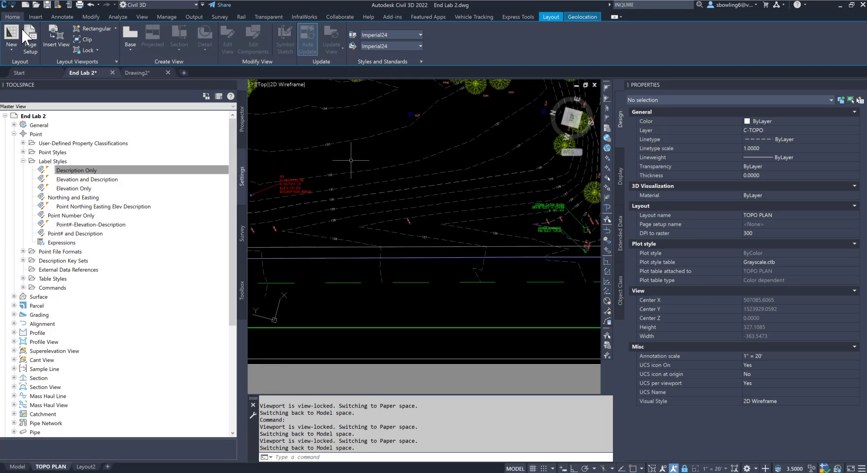
Step: Switch from the TOPO PLAN layout to model space and save the drawing
click(22, 468)
scroll(436, 222, down, 6)
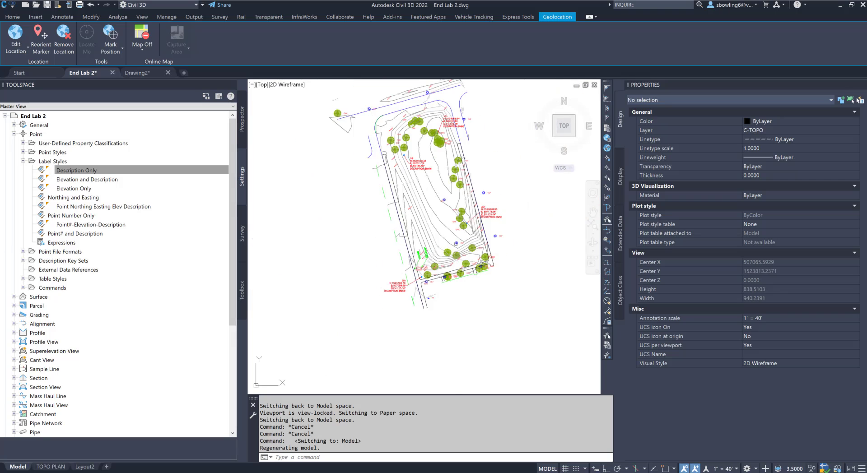
scroll(388, 178, up, 4)
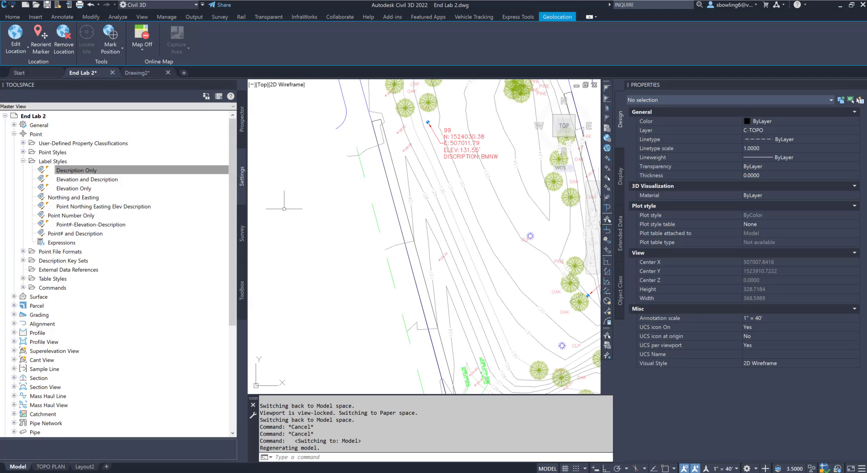
click(47, 4)
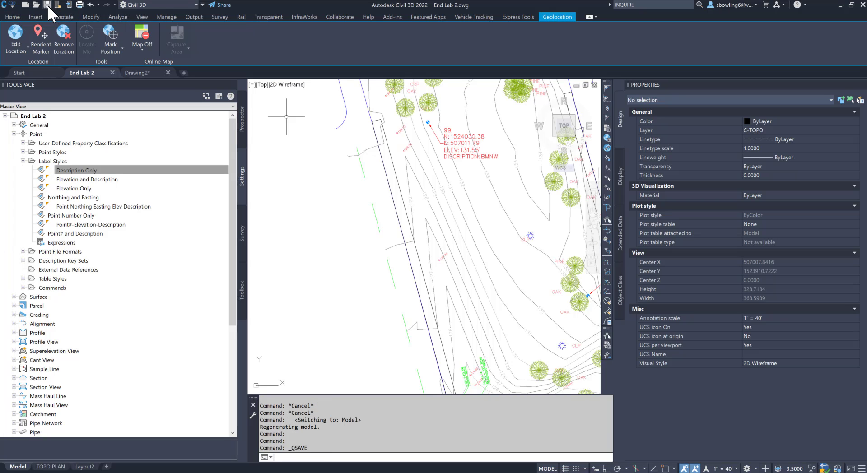
click(13, 17)
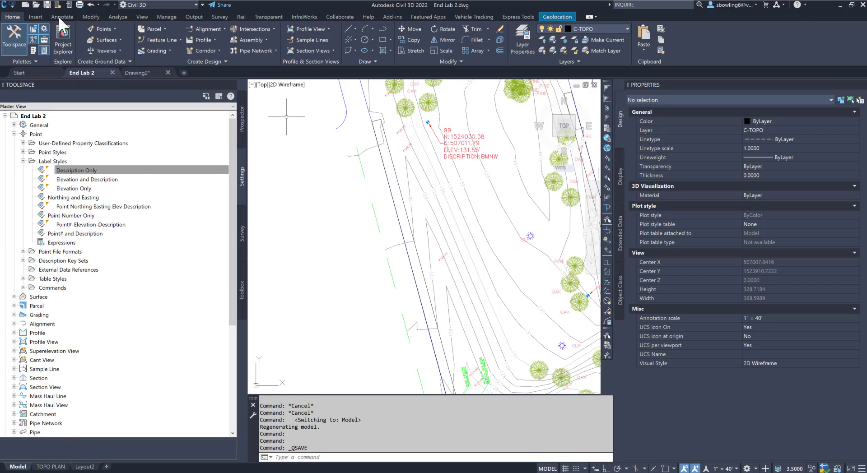
click(68, 16)
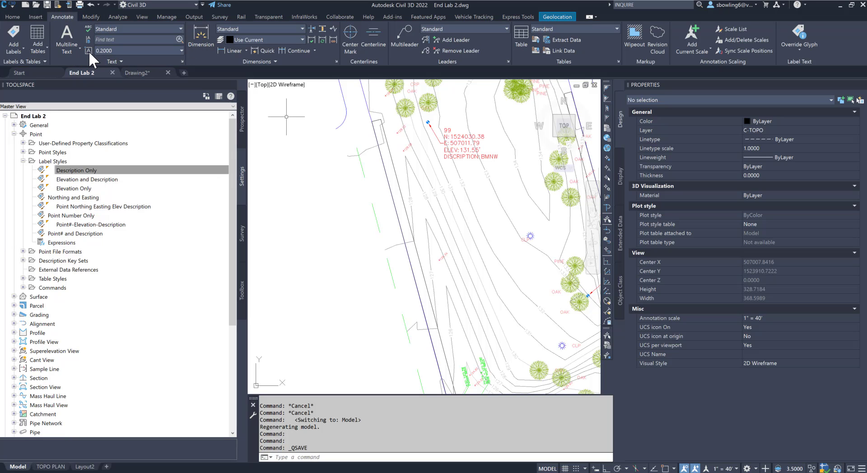
click(71, 29)
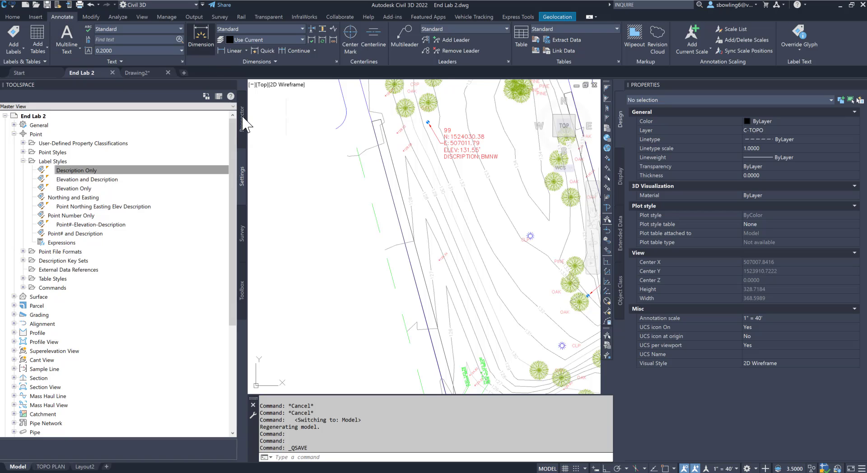
click(294, 224)
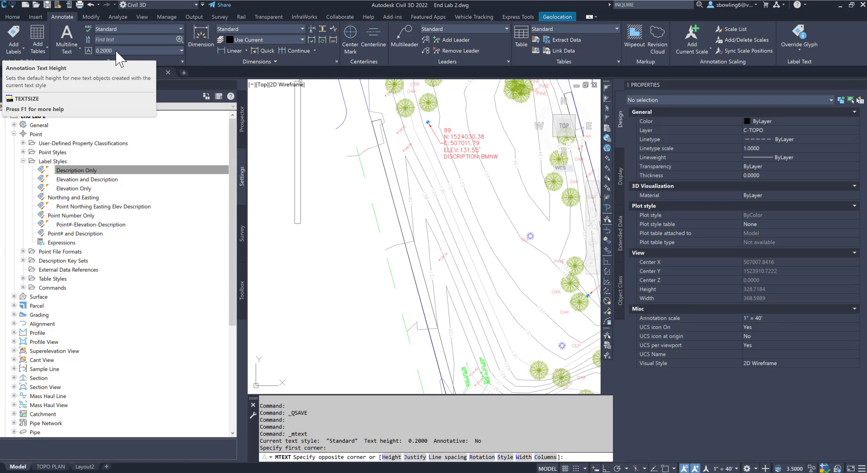
key(Escape)
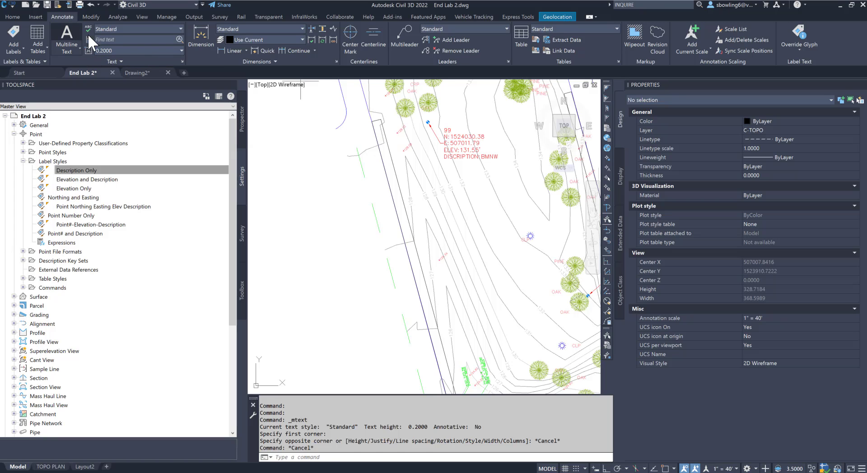
Step: Create a multiline text reading SIDEWALK in the blank area west of the site and narrow its text box to fit the word
click(72, 38)
click(288, 231)
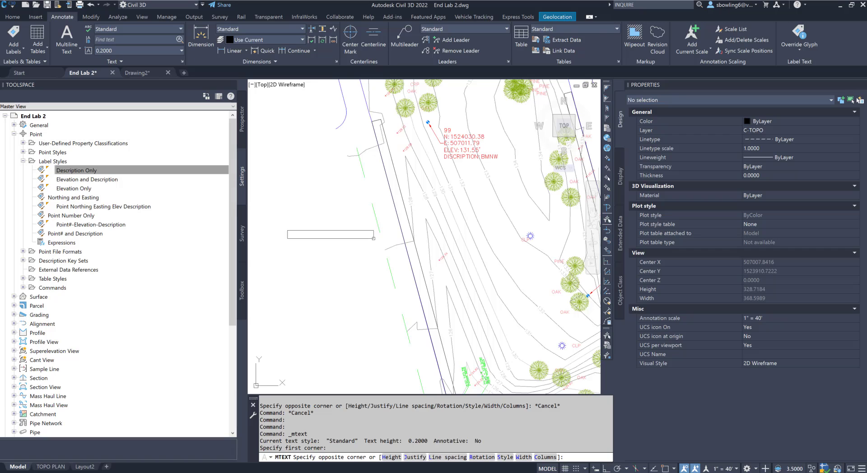
click(374, 238)
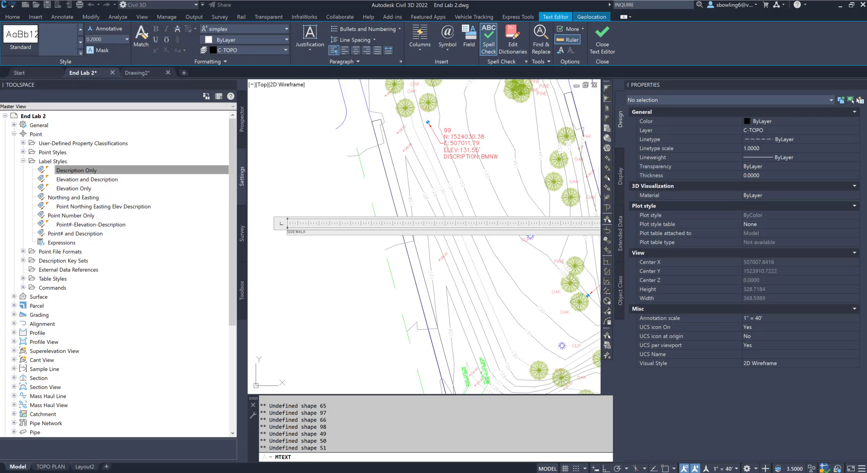
scroll(282, 257, down, 6)
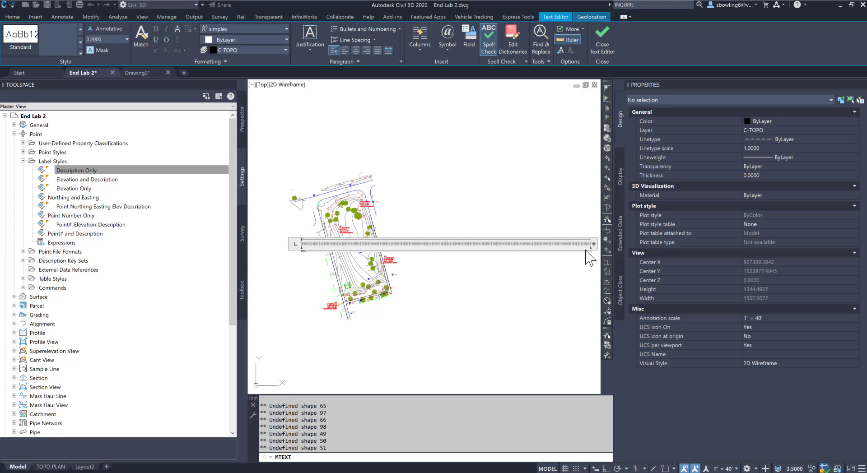
drag(591, 244, 307, 245)
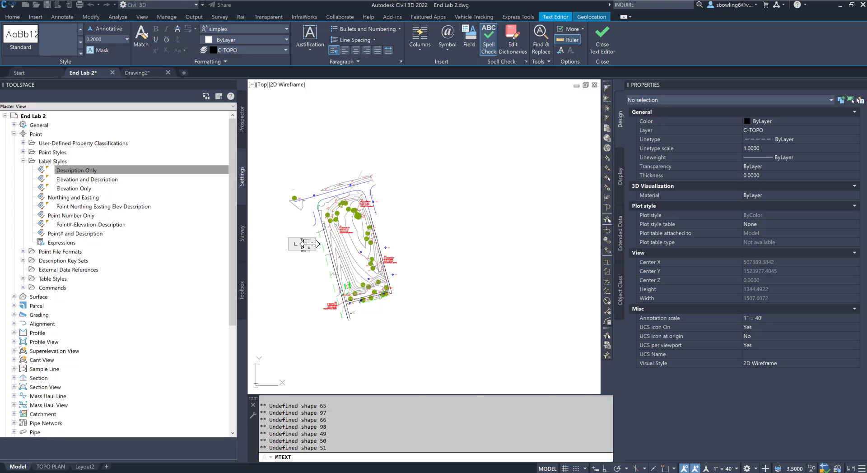
scroll(307, 249, up, 8)
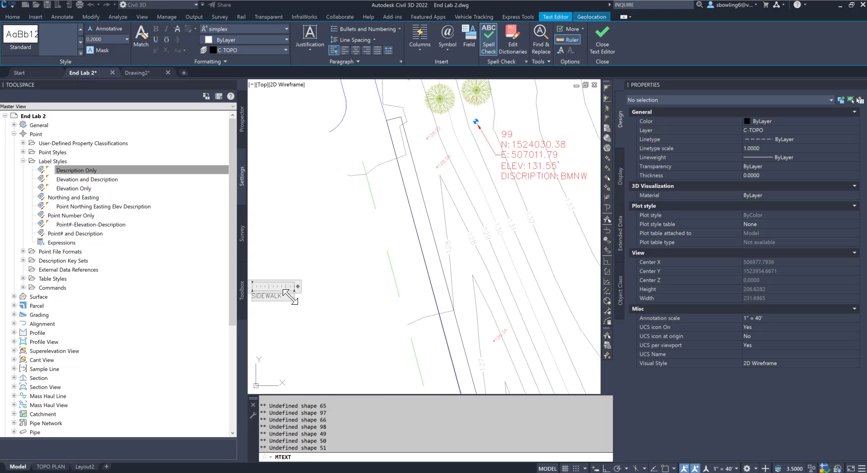
click(329, 300)
scroll(307, 282, down, 3)
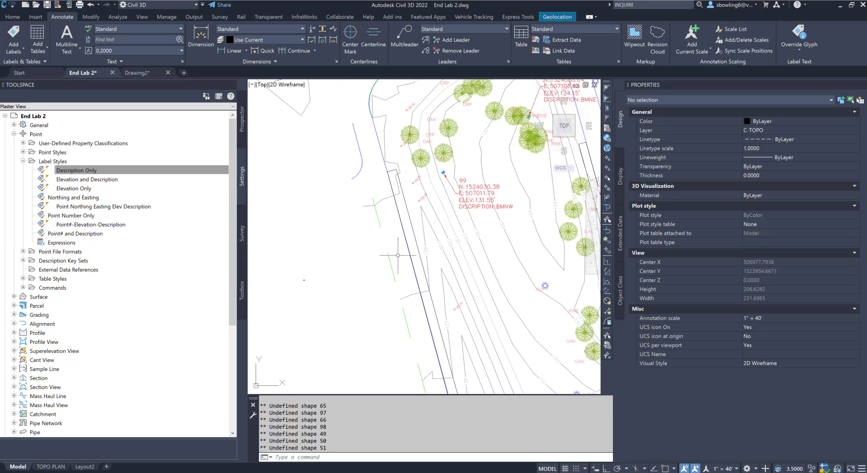
Step: Set the text height of the SIDEWALK text to 1.6
click(304, 280)
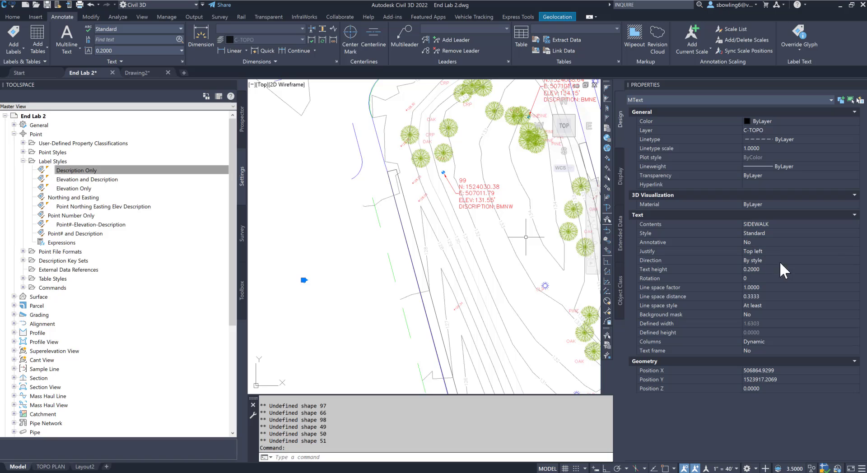
click(766, 270)
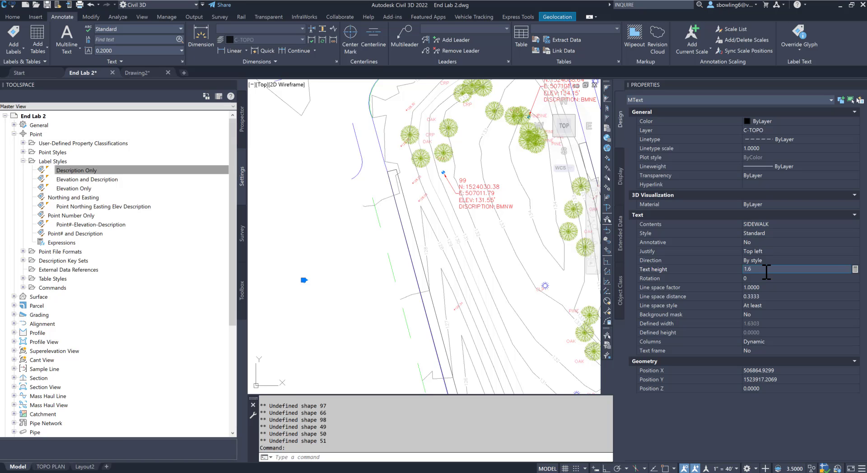
key(Tab)
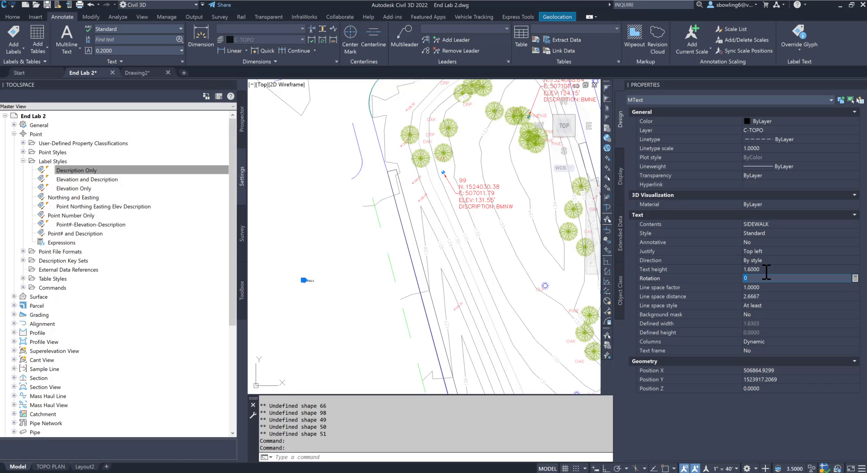
scroll(312, 289, up, 4)
key(Escape)
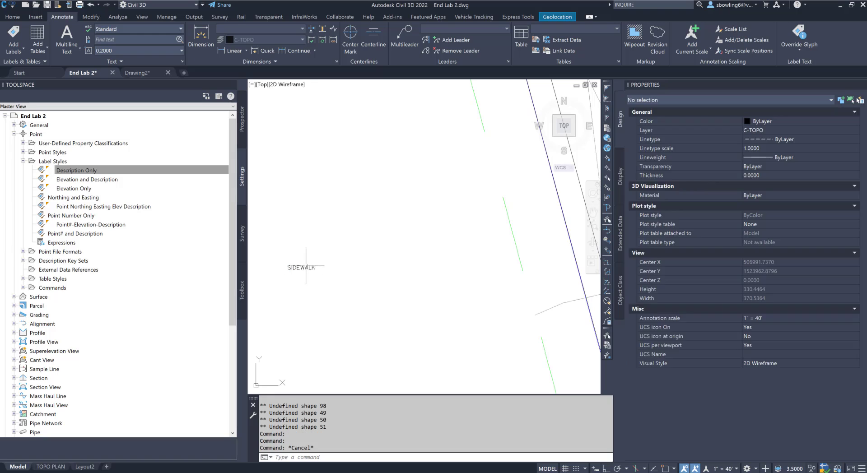
key(Escape)
Step: Move the SIDEWALK text onto the sidewalk strip along the site's west edge
click(305, 266)
text(M)
key(Return)
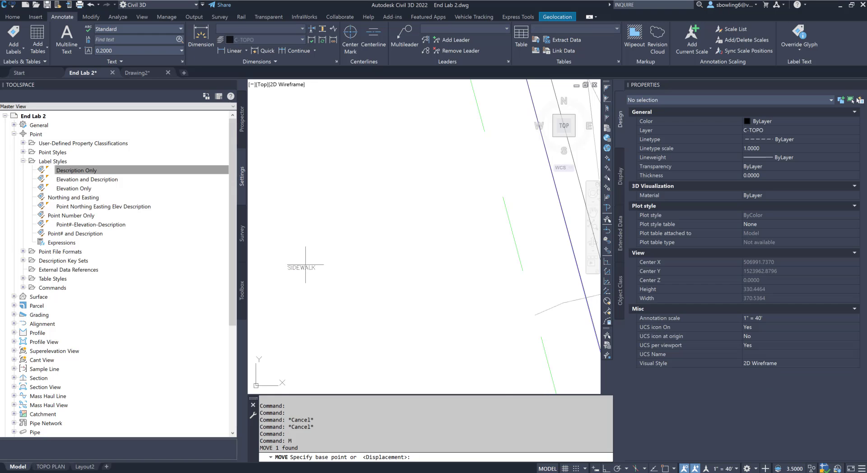
click(299, 267)
scroll(381, 233, down, 3)
scroll(478, 198, up, 3)
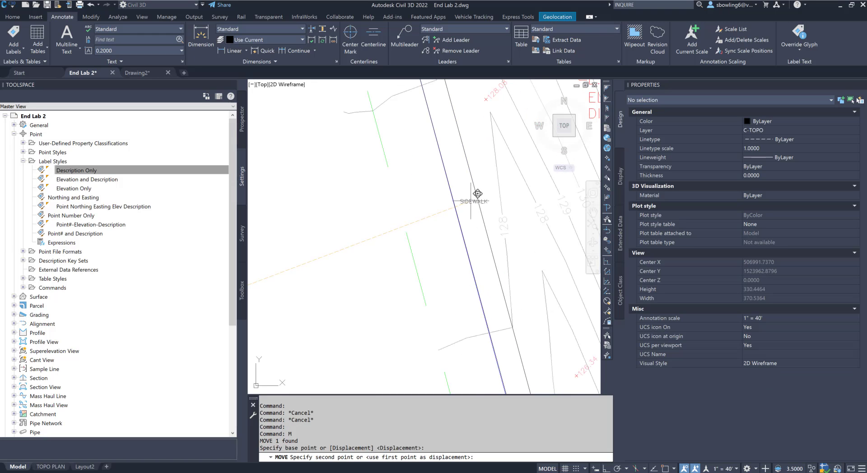
key(Escape)
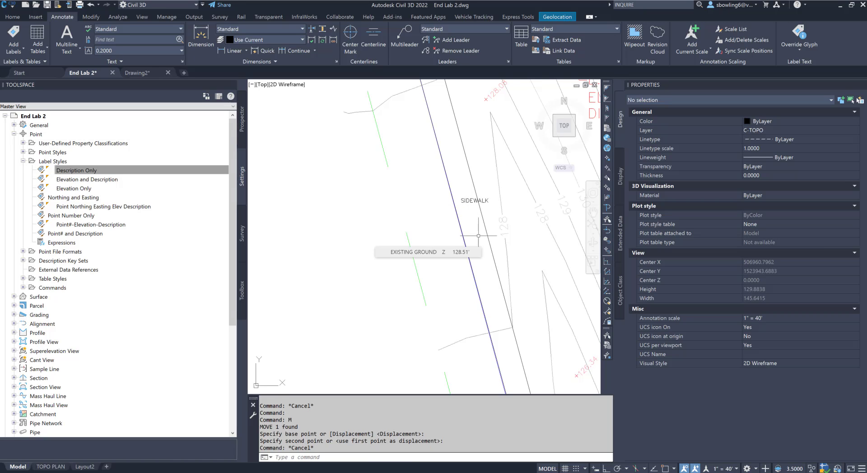
Step: Align the SIDEWALK text with the west sidewalk line using TORIENT and nearest snaps, and reposition it between the two sidewalk lines
text(TORIENT)
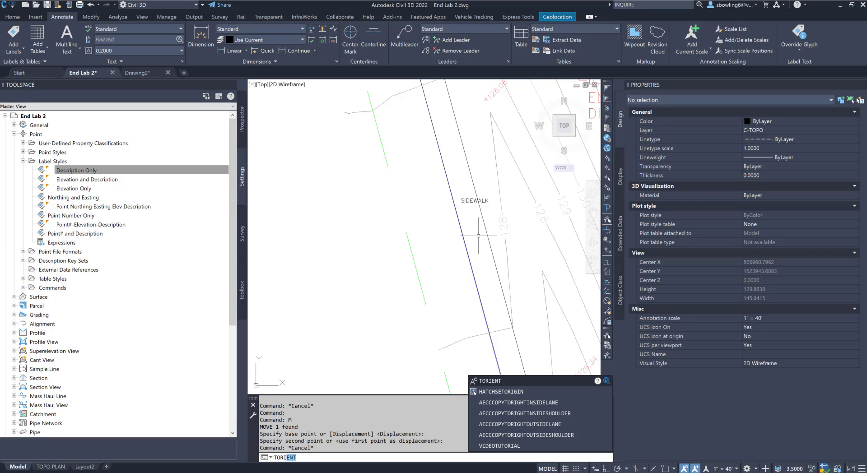
click(491, 381)
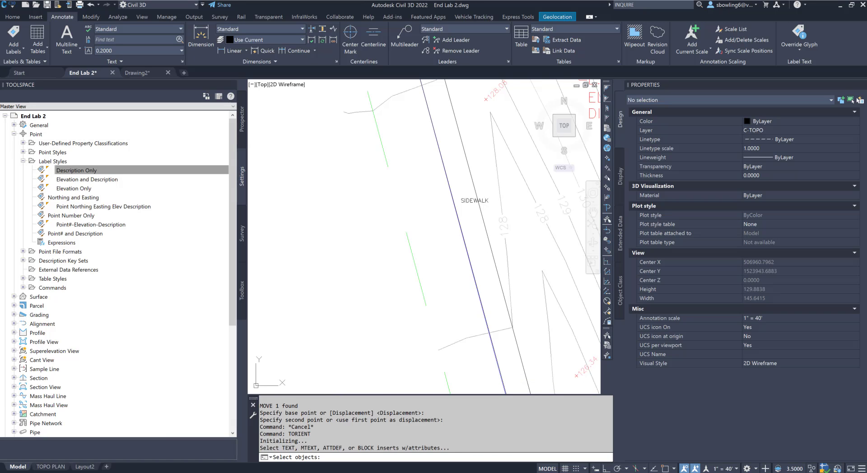
click(471, 200)
key(Return)
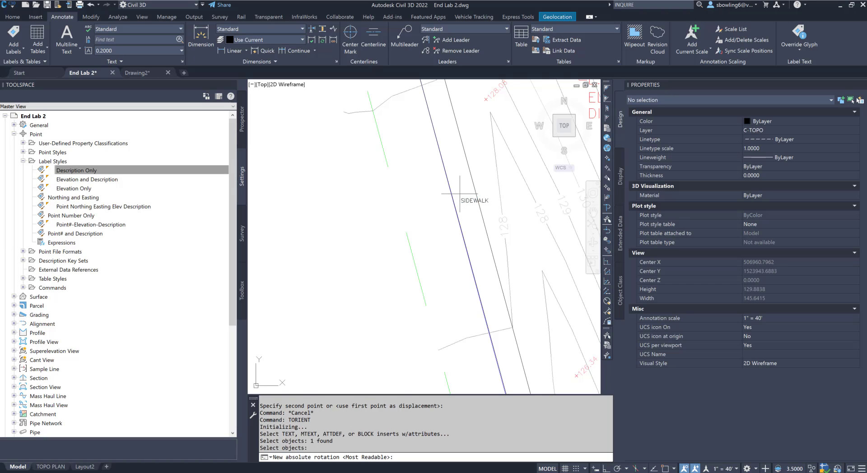
shift+right_click(456, 177)
click(476, 335)
click(449, 186)
shift+right_click(479, 247)
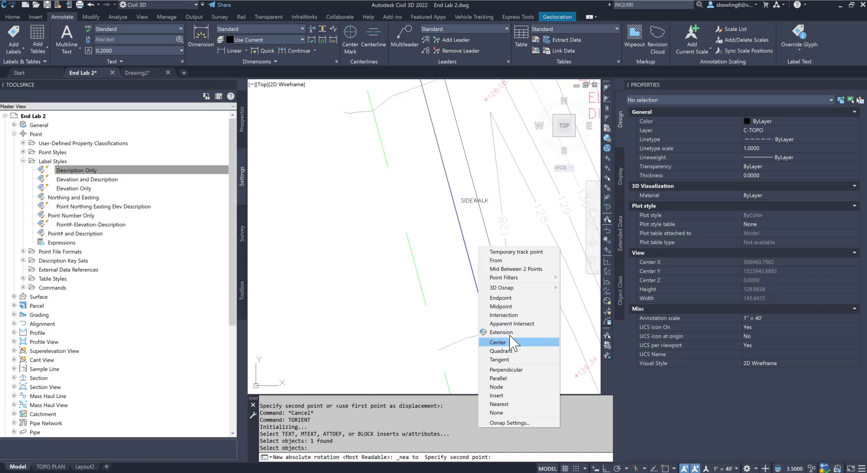
click(499, 404)
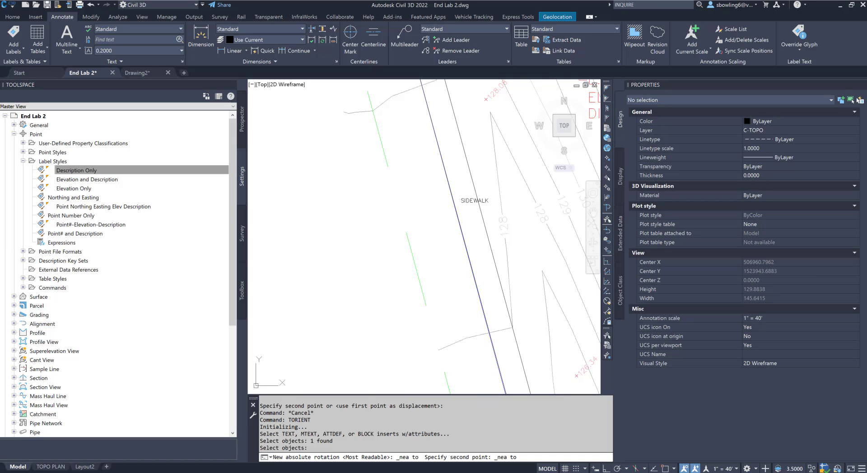
click(475, 193)
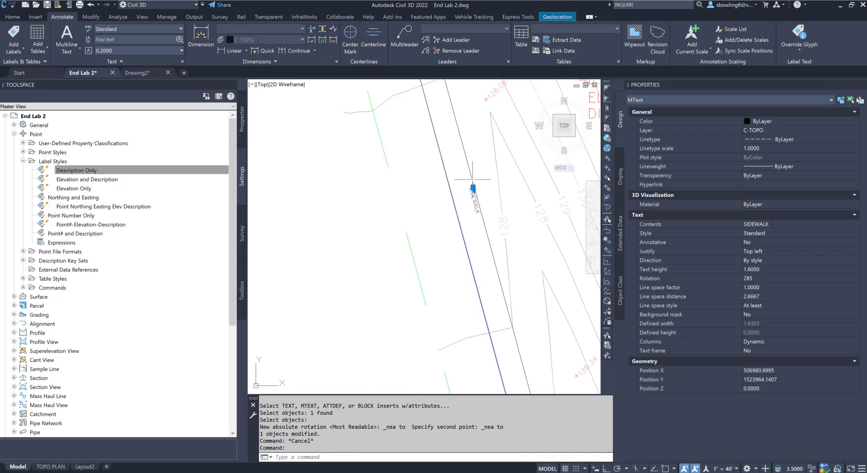
click(473, 188)
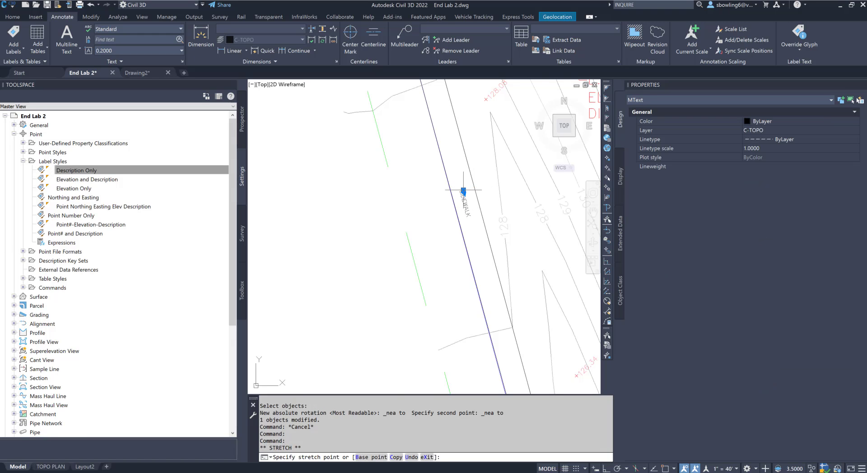
click(463, 190)
Step: Copy the SIDEWALK text onto the sidewalk strip along the site's east edge
key(Return)
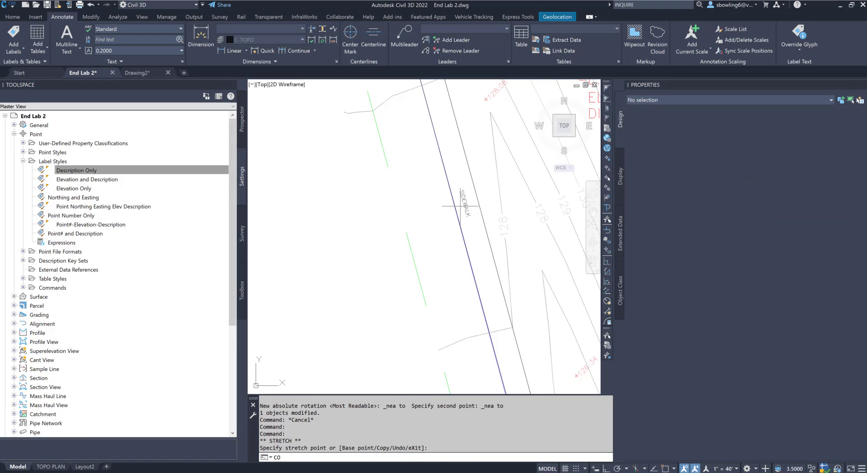
click(459, 205)
scroll(289, 239, down, 7)
scroll(367, 222, up, 6)
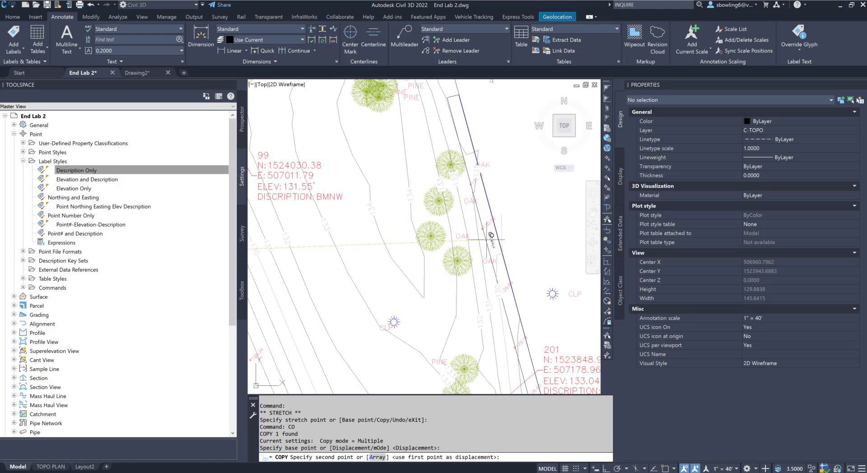
click(490, 246)
scroll(490, 245, down, 6)
scroll(472, 167, up, 3)
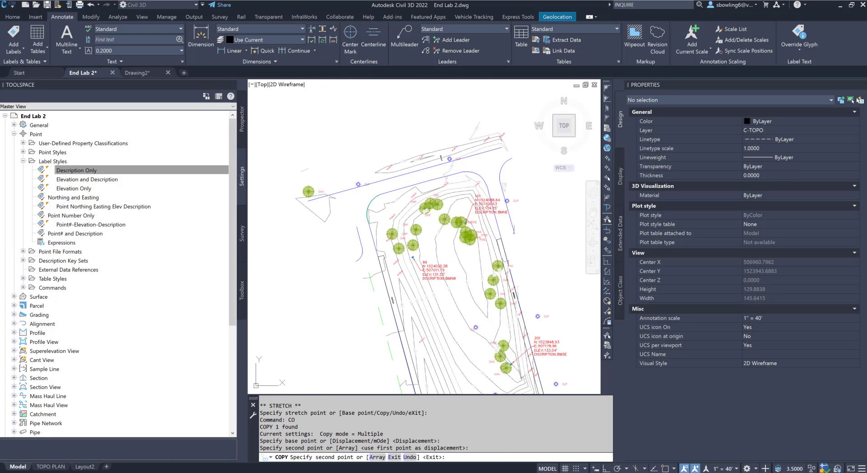
scroll(391, 180, up, 5)
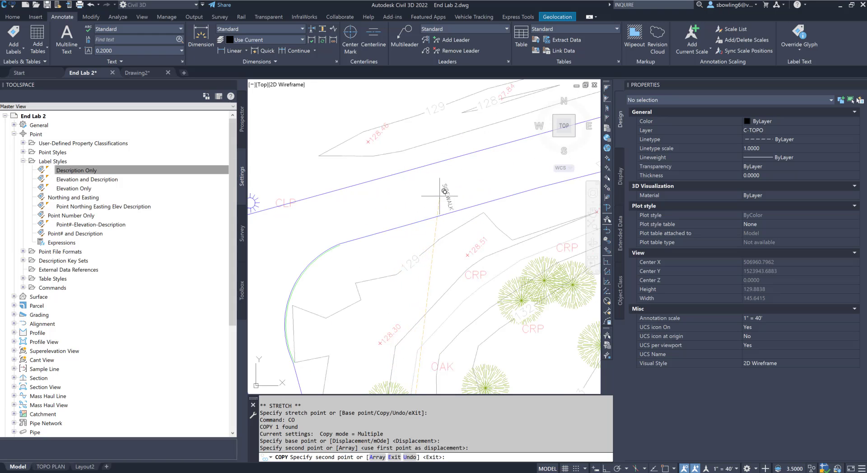
scroll(440, 192, down, 8)
key(Escape)
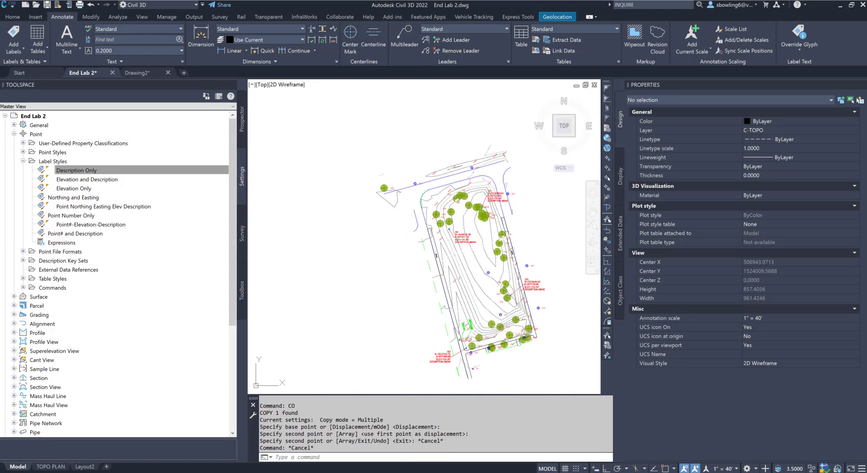
Step: Clear the topo layer filter, create a new layer named 0-FAU-TEXT and make it the current layer
click(13, 16)
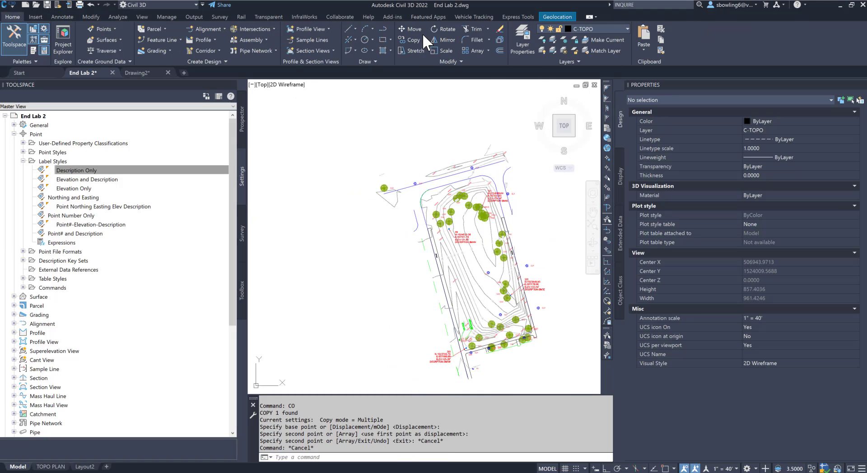
click(522, 33)
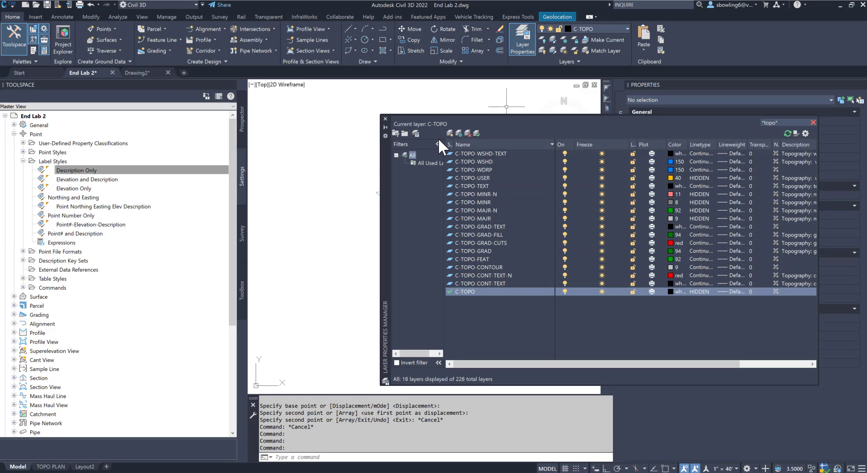
click(812, 122)
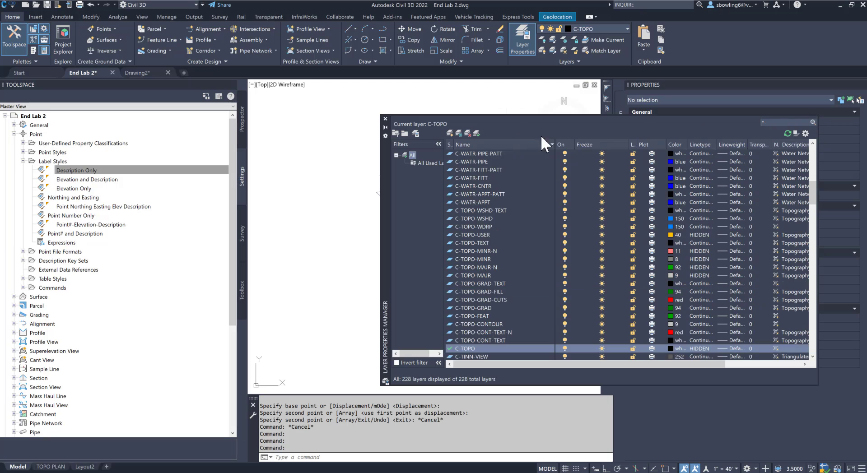
click(448, 133)
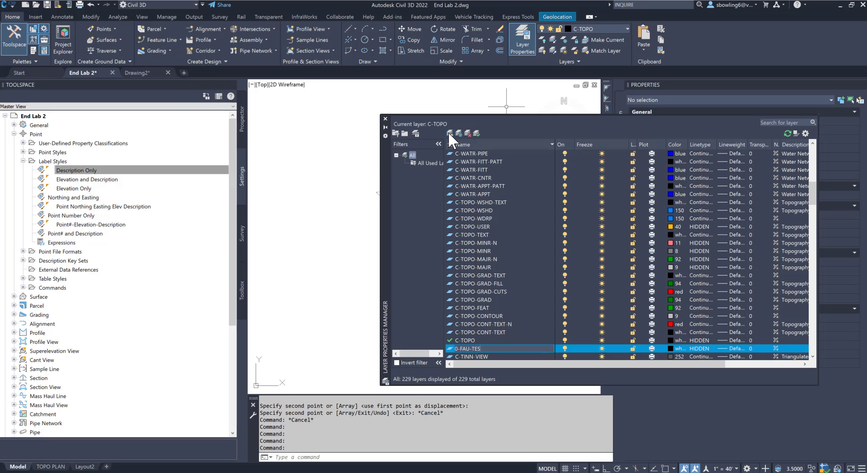
click(477, 133)
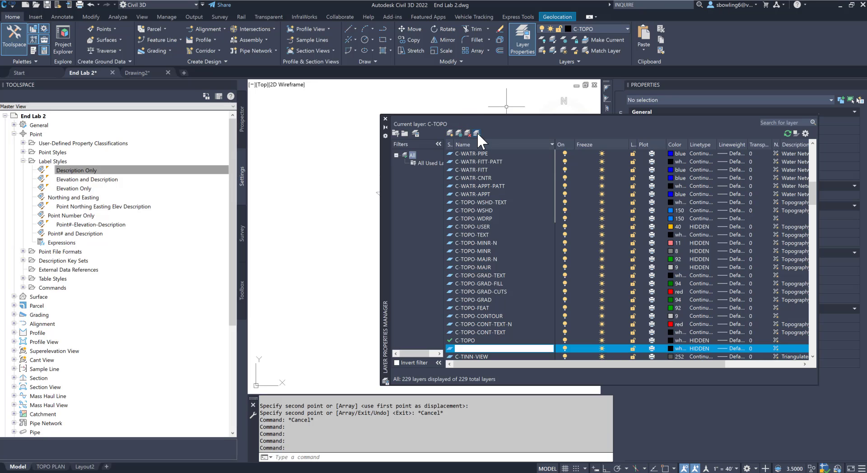
click(385, 118)
Step: Assign both SIDEWALK texts, on the west and east sidewalks, to the 0-FAU-TEXT layer
scroll(437, 259, up, 4)
click(436, 257)
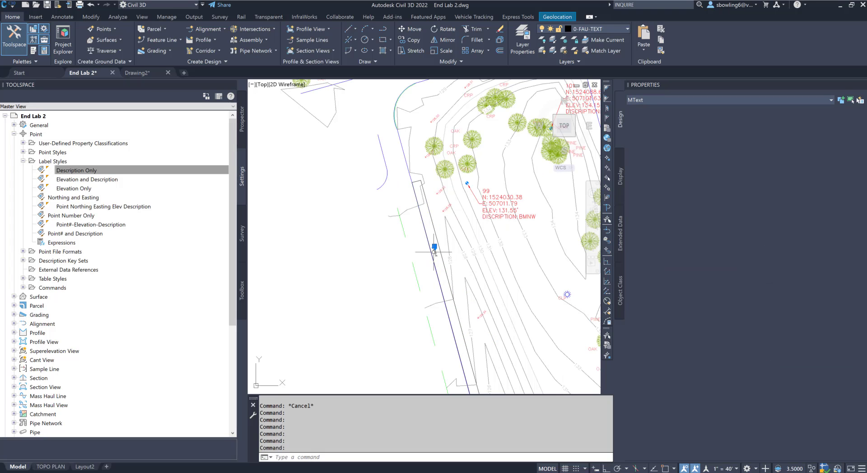
scroll(388, 248, down, 4)
scroll(416, 175, up, 4)
scroll(416, 175, down, 2)
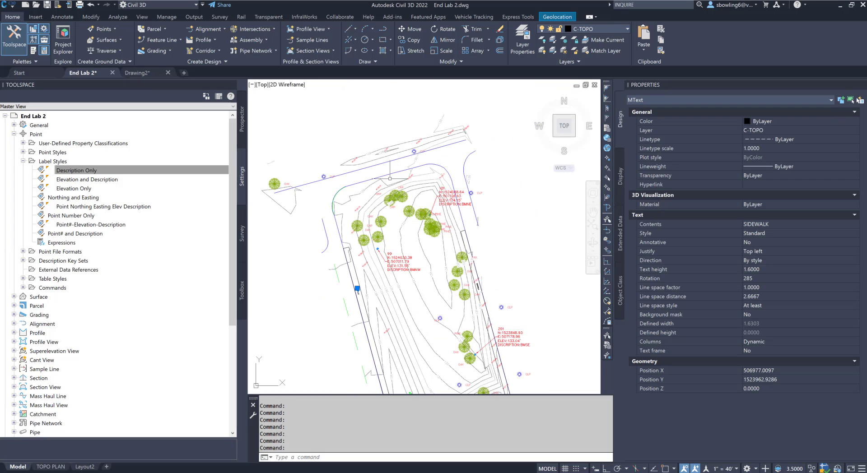
scroll(480, 289, up, 5)
click(465, 276)
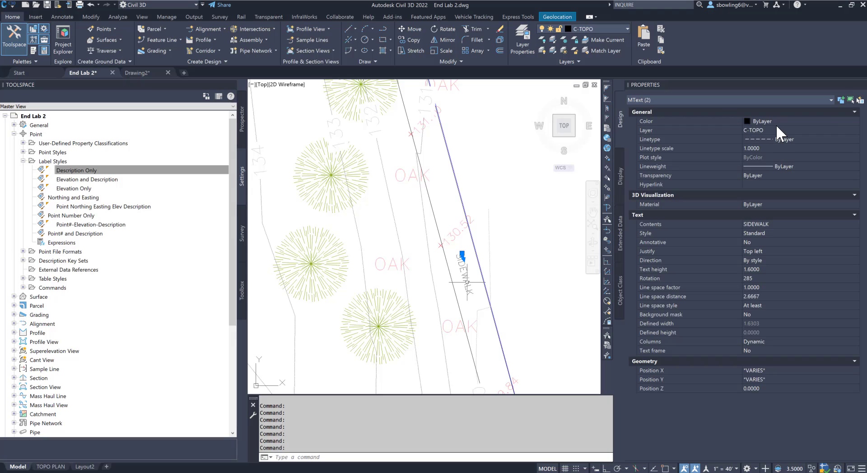
click(775, 128)
click(774, 128)
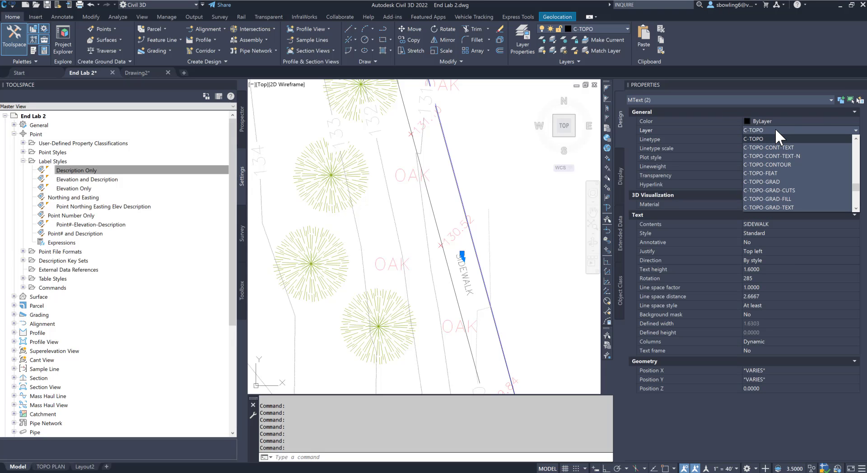
click(766, 198)
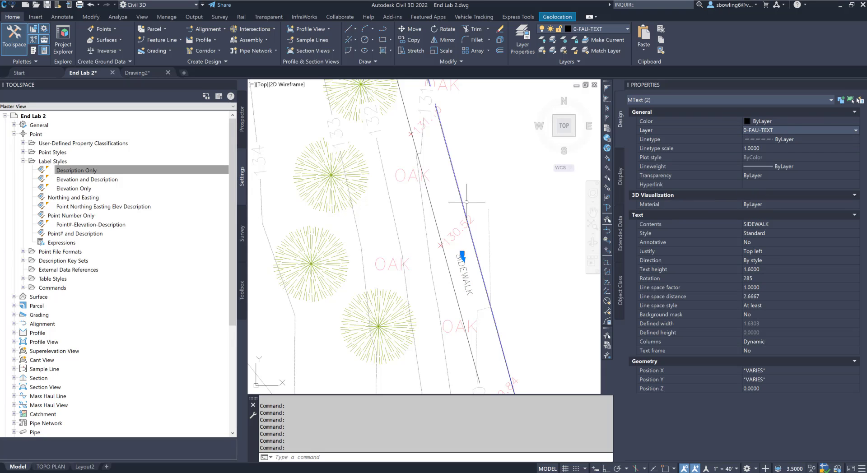
scroll(505, 179, down, 8)
scroll(504, 179, down, 2)
scroll(384, 199, up, 4)
key(Escape)
key(Escape)
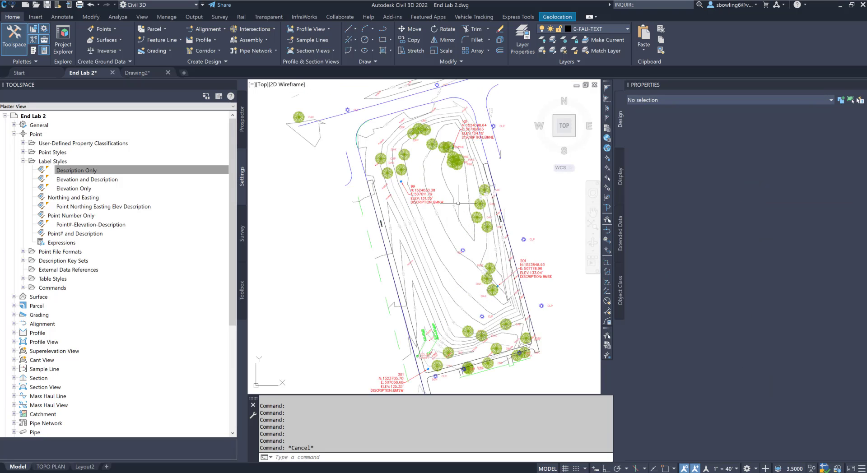
scroll(378, 204, up, 2)
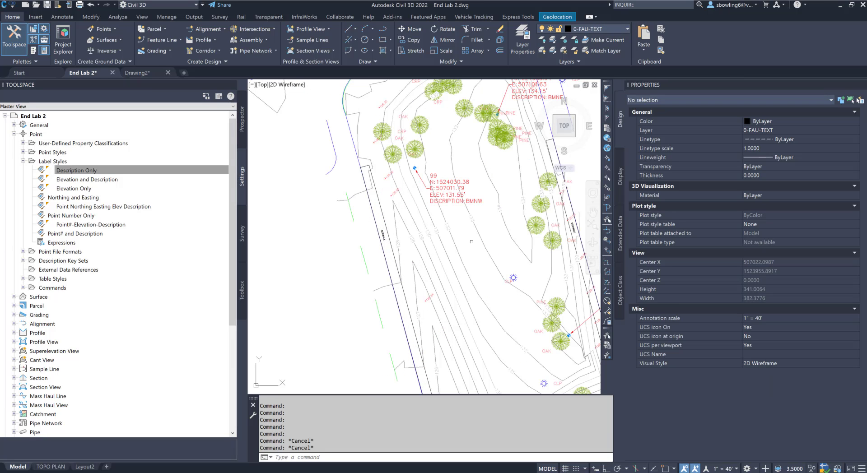
click(383, 235)
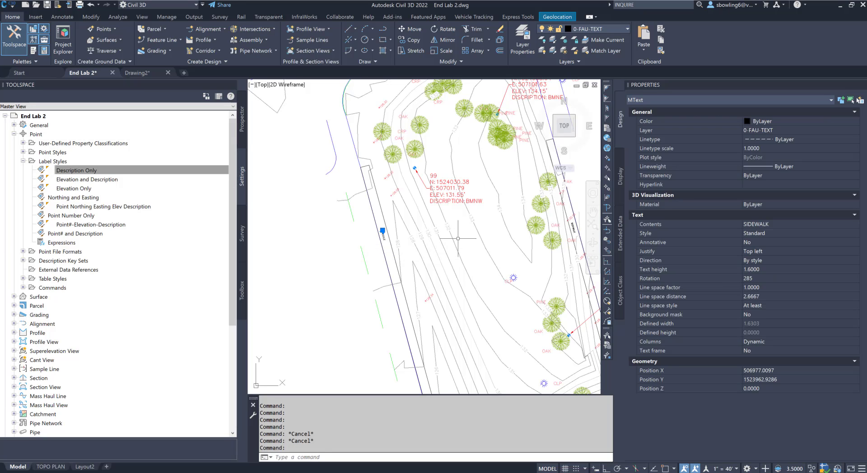
text(co)
key(Return)
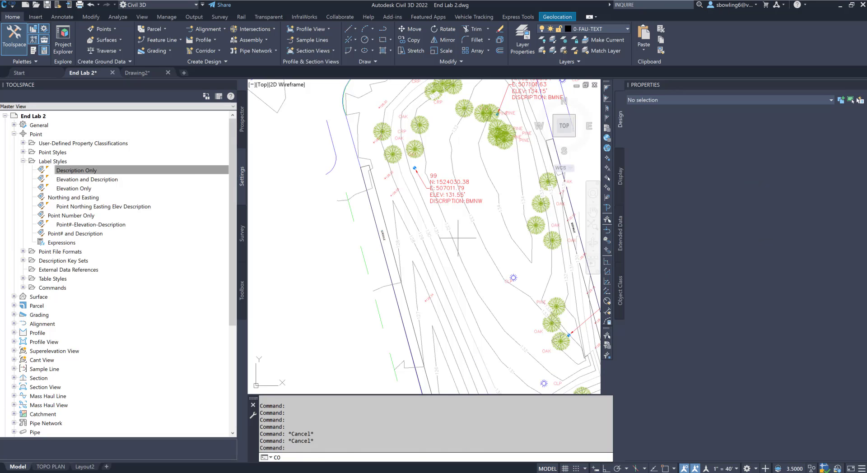
key(Escape)
key(Escape)
Step: Set the model space annotation scale to 1" = 20'
click(732, 469)
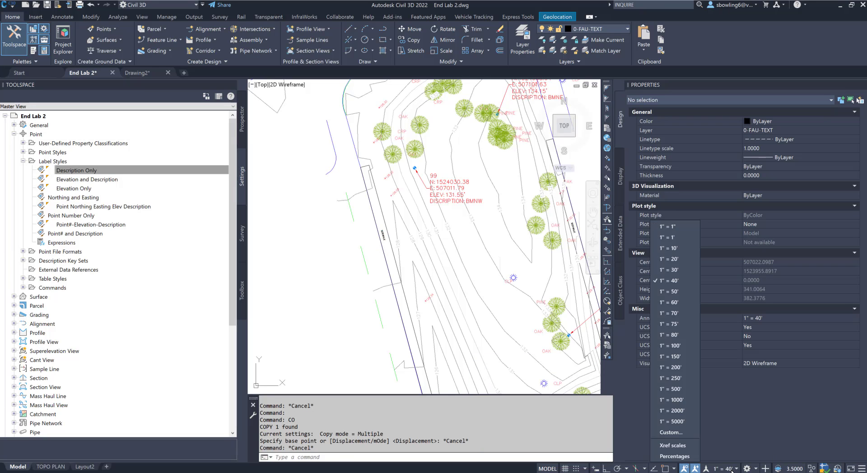
click(668, 259)
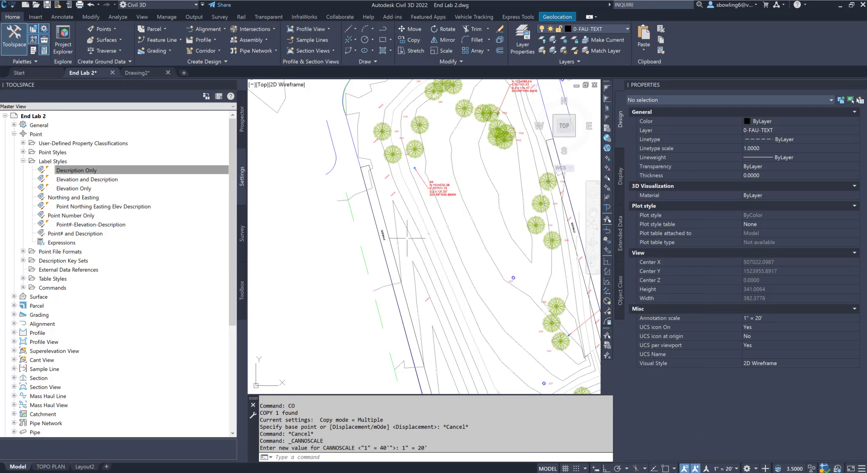
key(Escape)
key(Escape)
Step: Copy the west SIDEWALK text into the road along the north side of the site, between the two road edge lines
click(383, 234)
text(c)
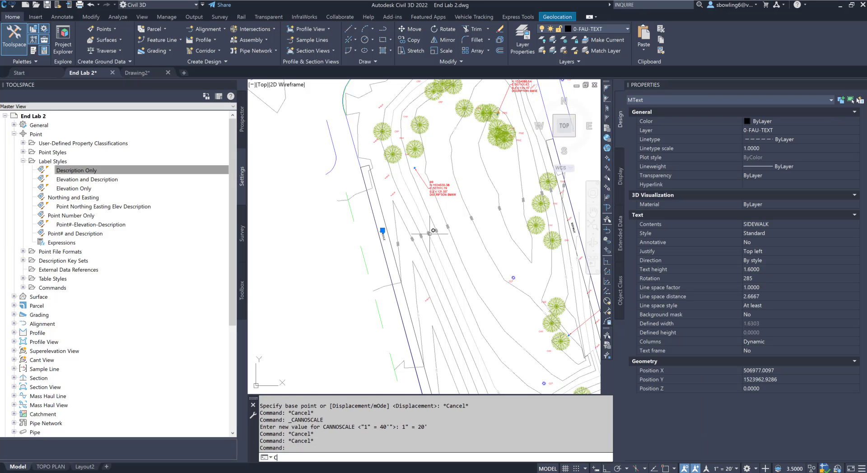
text(o)
key(Return)
click(398, 246)
scroll(415, 255, down, 5)
scroll(433, 176, up, 9)
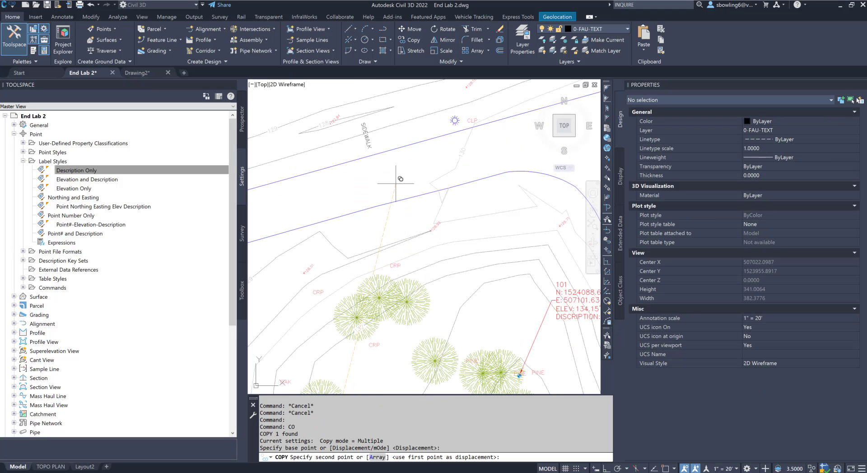
click(394, 229)
key(Escape)
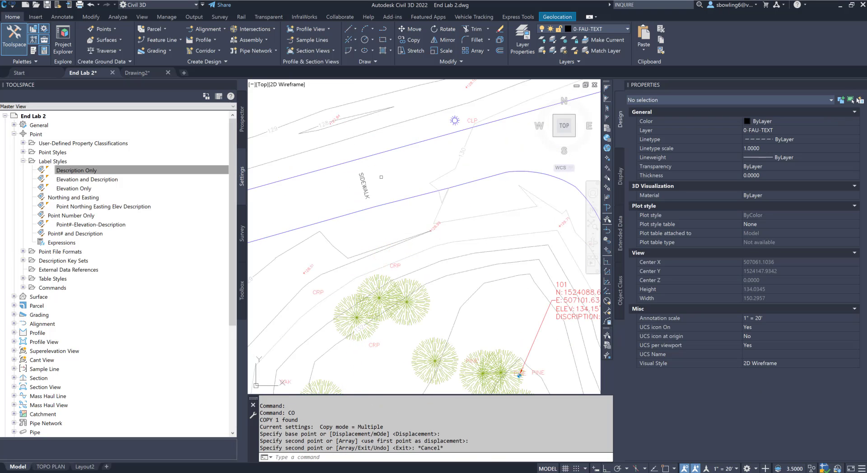
click(395, 171)
click(340, 210)
text(R)
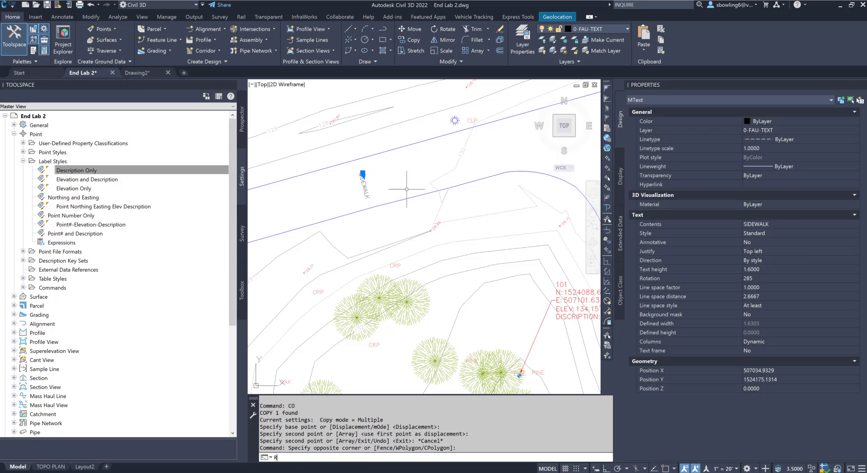
text(O)
key(Return)
click(363, 186)
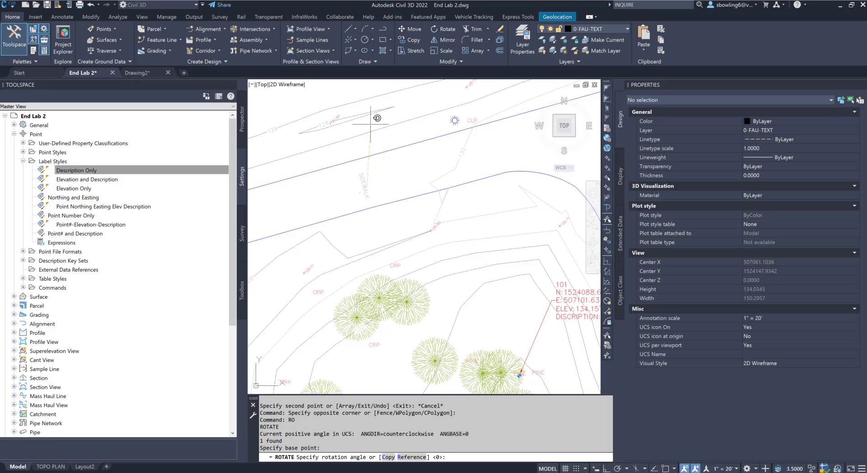
key(Escape)
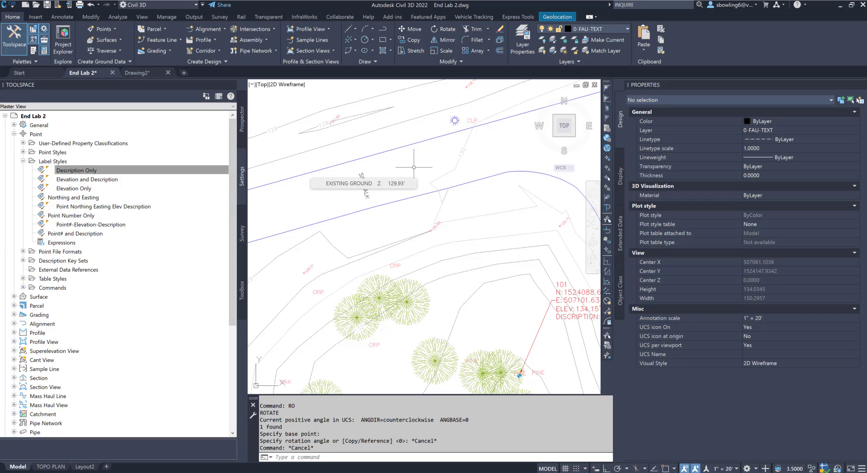
Step: Align the copied SIDEWALK text in the north road with the road's upper edge line using TORIENT and nearest snaps
text(TORI)
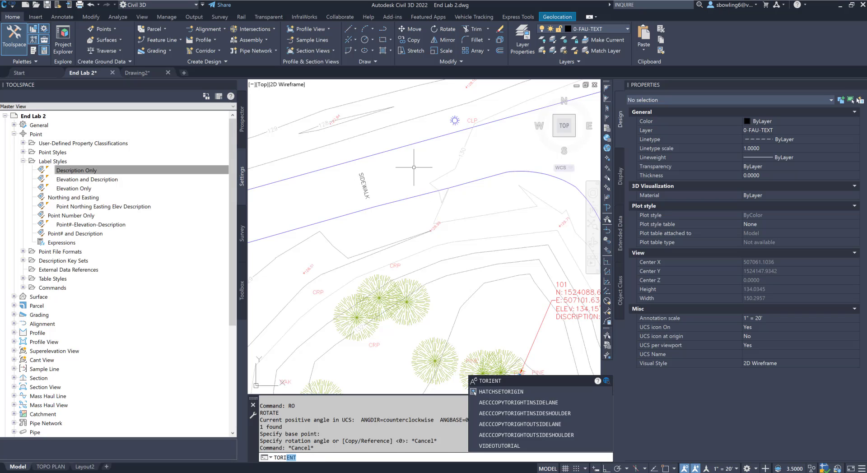
key(Return)
click(364, 185)
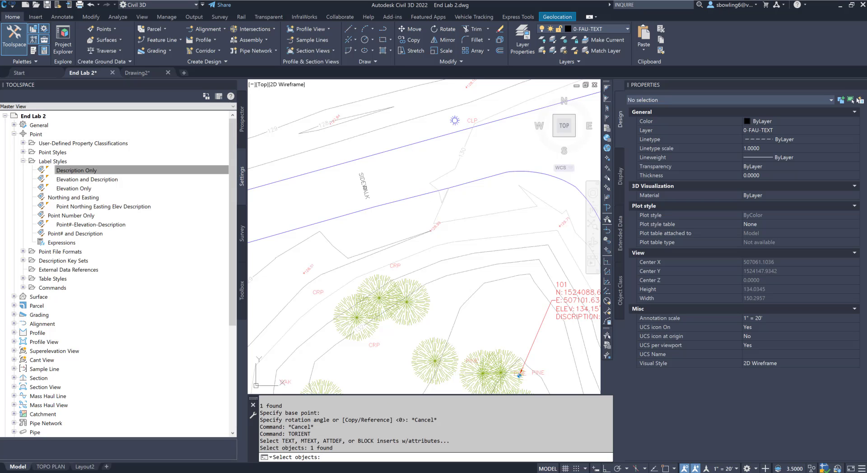
key(Return)
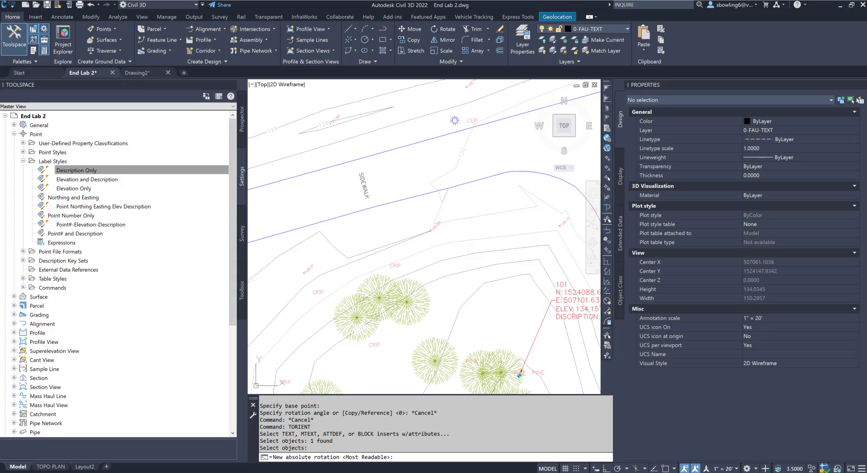
shift+right_click(325, 187)
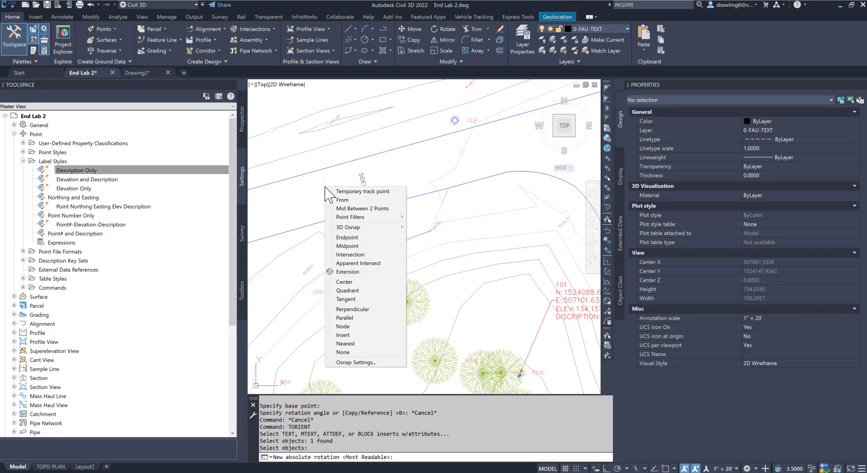
click(346, 343)
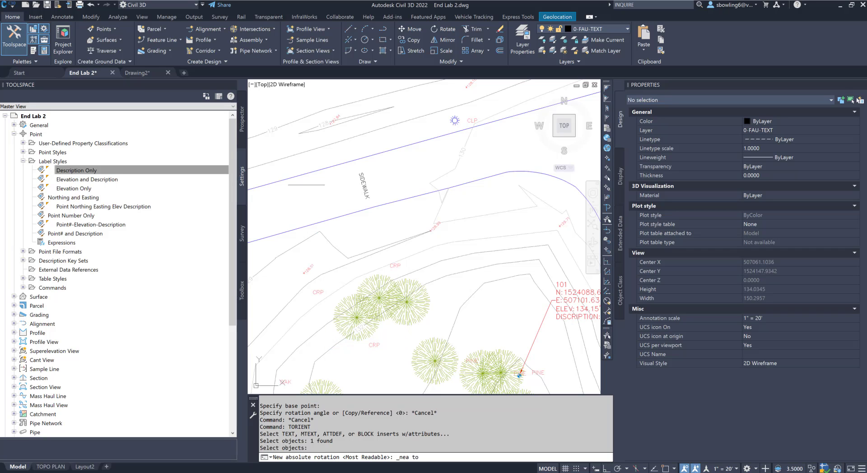
click(326, 168)
shift+right_click(356, 145)
click(406, 320)
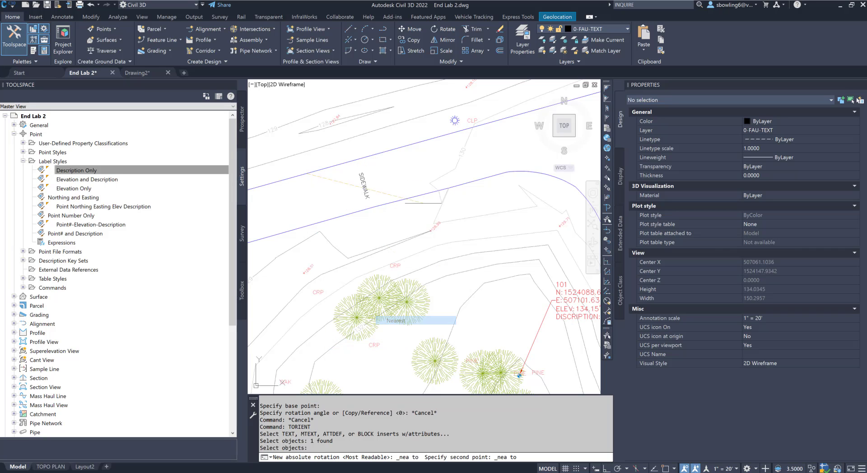
click(399, 146)
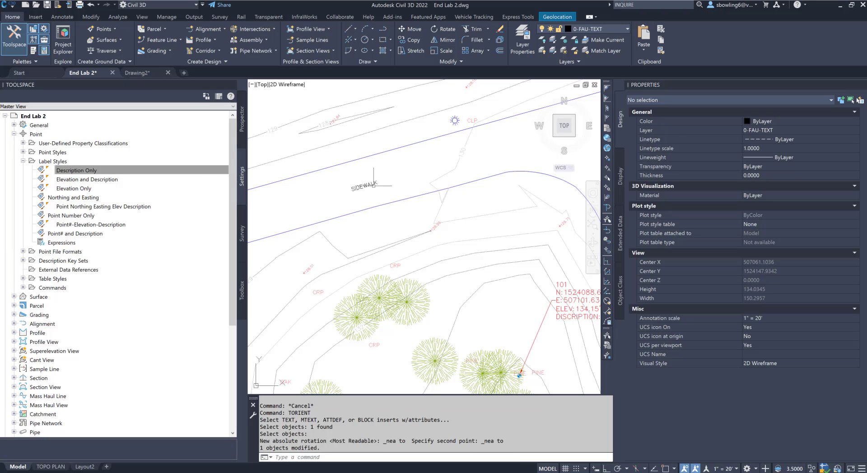
Step: Change the content of the text in the north road to VALENCIA COLLEGE ROAD, widening its text box to fit on one line
double_click(368, 185)
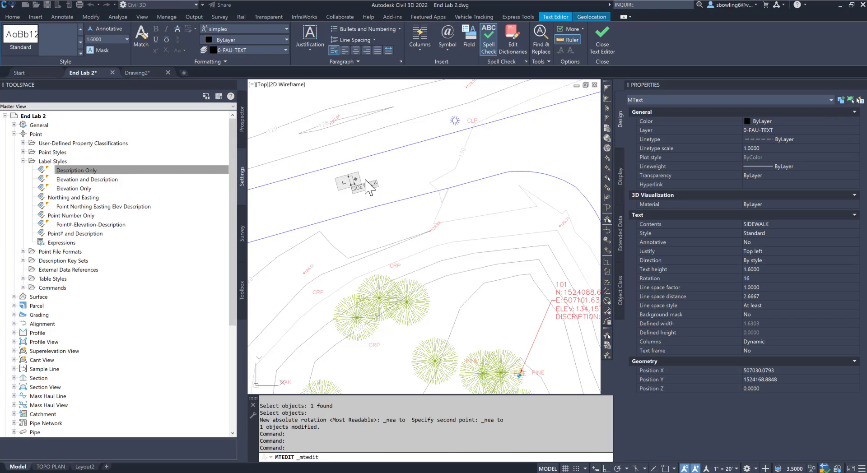
drag(355, 178, 460, 150)
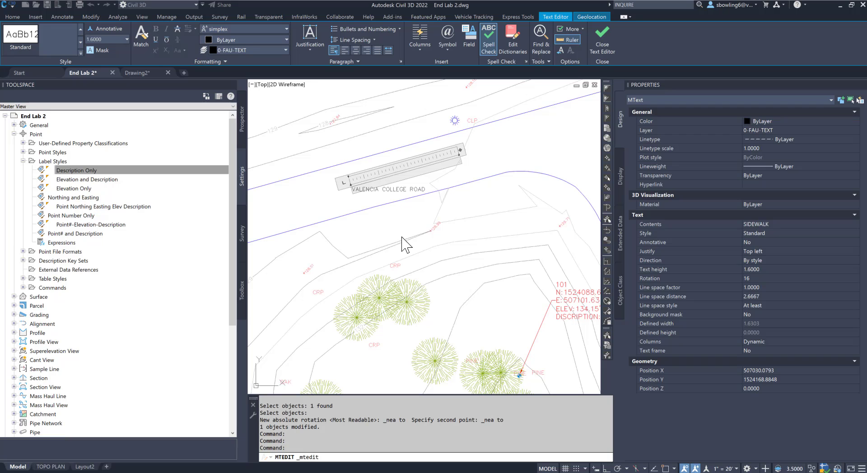
key(Escape)
key(Escape)
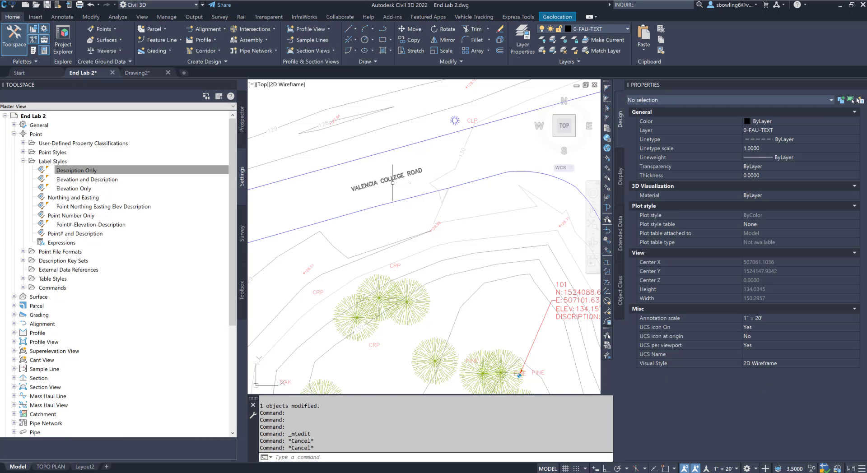
Step: Copy the VALENCIA COLLEGE ROAD text to the open area west of the site's west sidewalk
scroll(391, 178, down, 4)
click(389, 183)
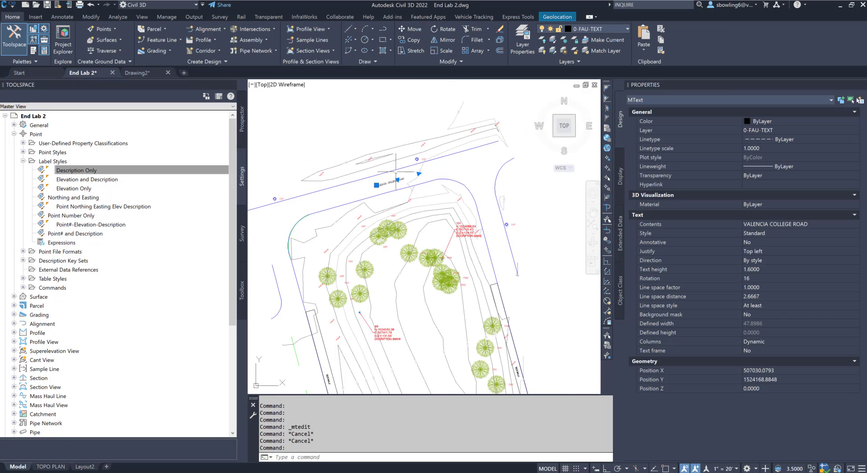
scroll(389, 183, down, 2)
text(CO)
key(Return)
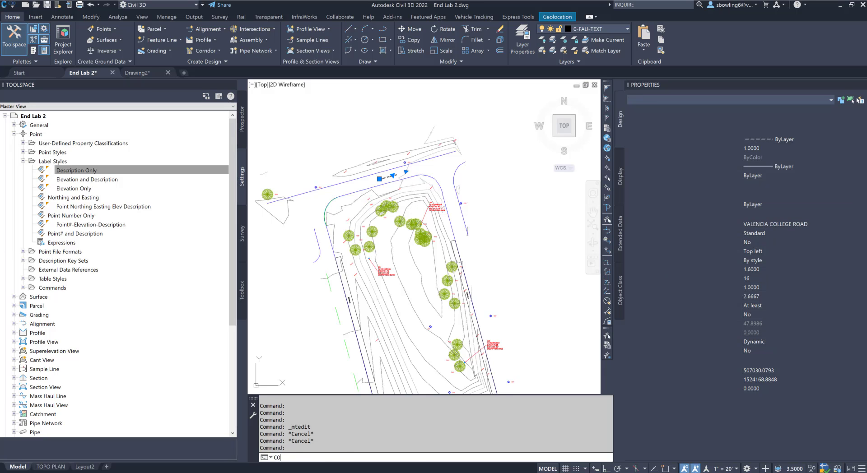
click(433, 182)
scroll(433, 183, down, 4)
scroll(433, 183, up, 8)
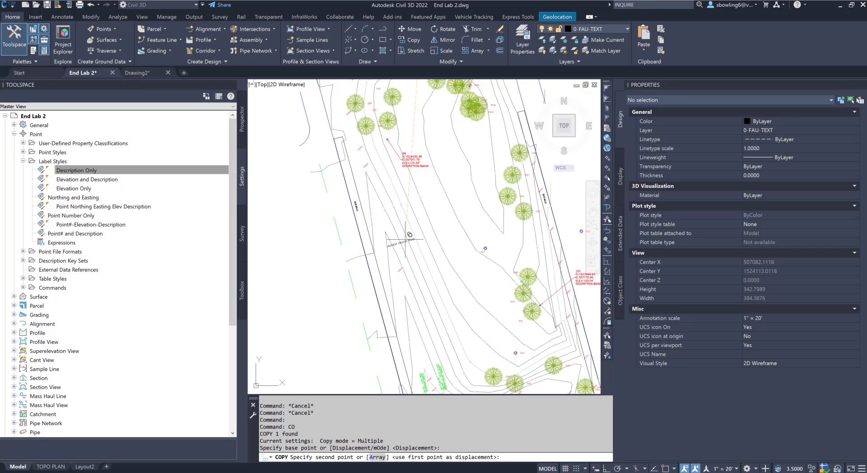
scroll(410, 236, down, 3)
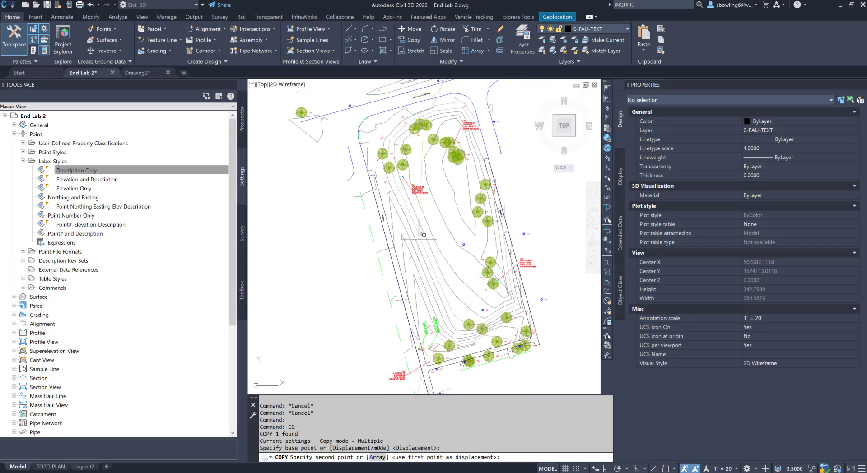
click(347, 231)
scroll(349, 229, up, 5)
key(Escape)
key(Escape)
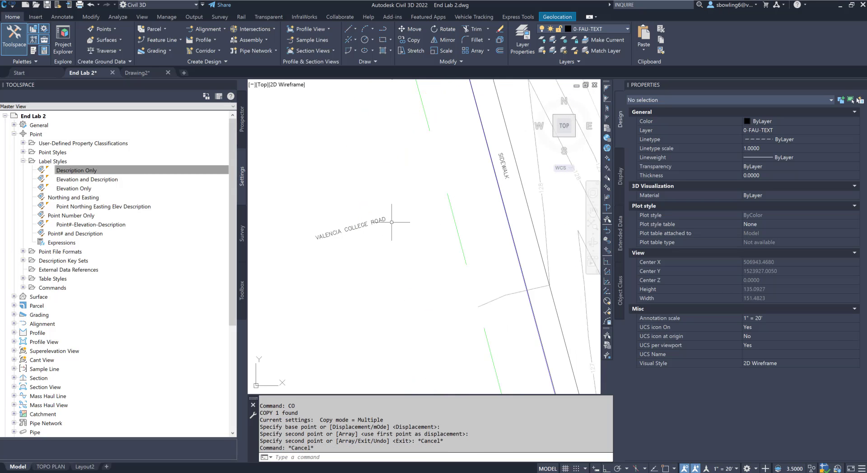
Step: Change the content of the copied text west of the sidewalk to PARKING LOT
click(349, 230)
double_click(387, 219)
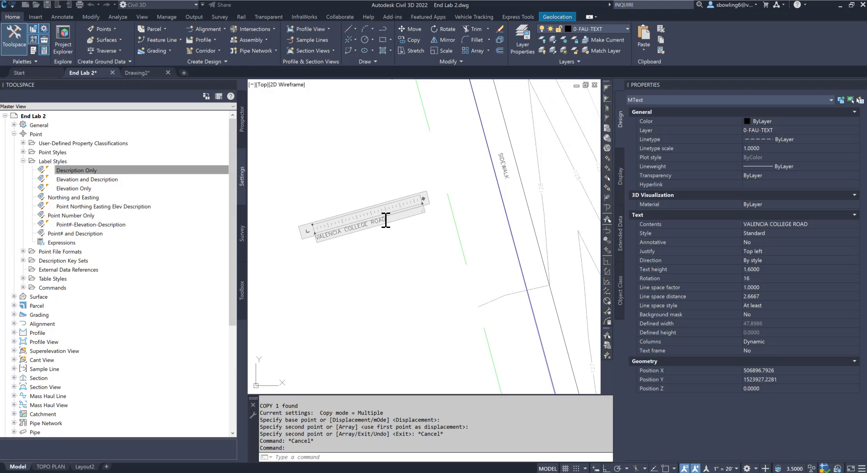
text(PARKING LOT)
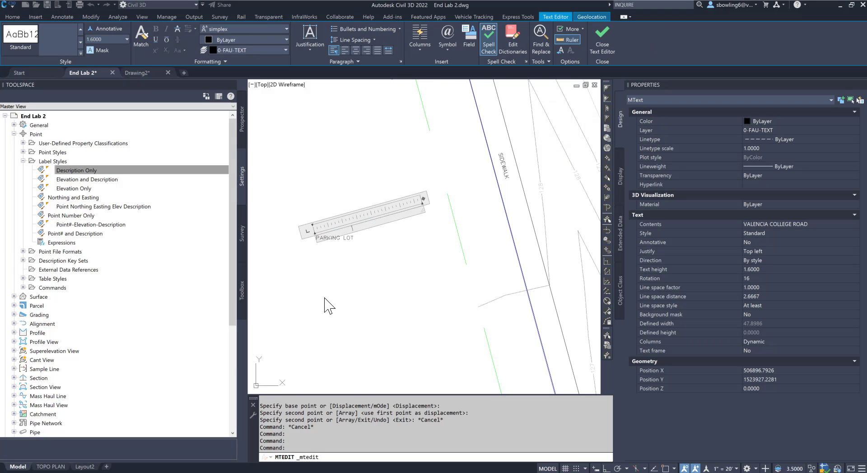
click(324, 299)
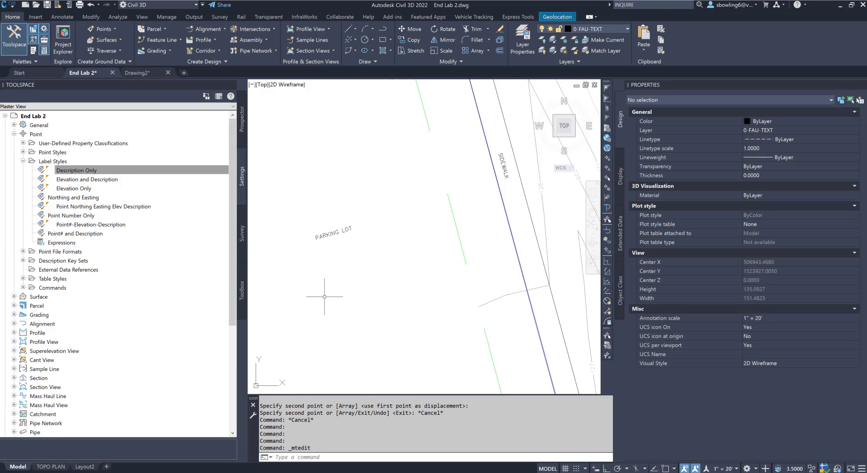
Step: Match the properties of the west SIDEWALK text onto the PARKING LOT text using MATCHPROP
key(Escape)
text(MA)
key(Return)
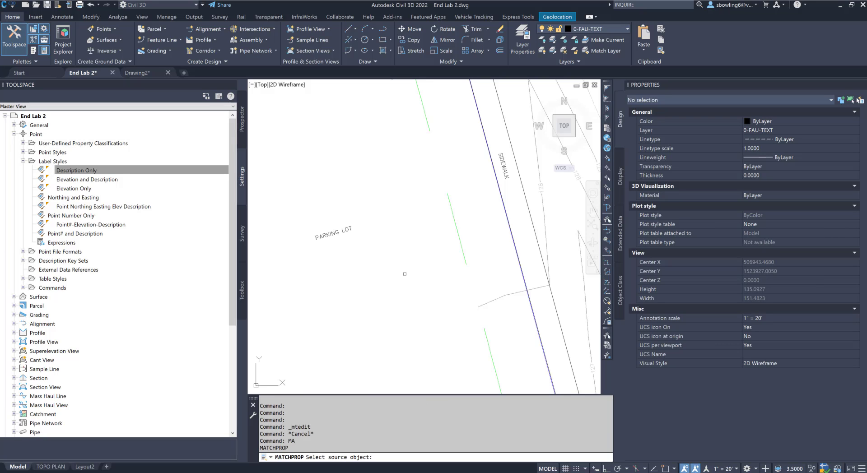
click(504, 164)
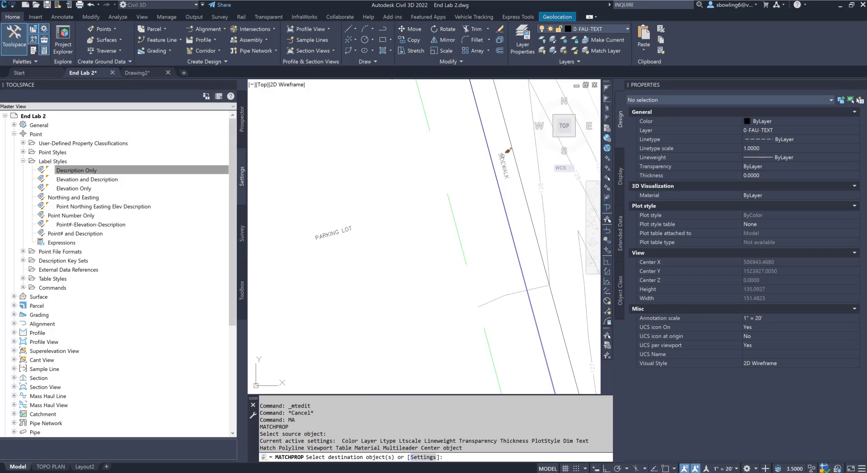
click(353, 227)
scroll(333, 247, down, 4)
key(Escape)
key(Escape)
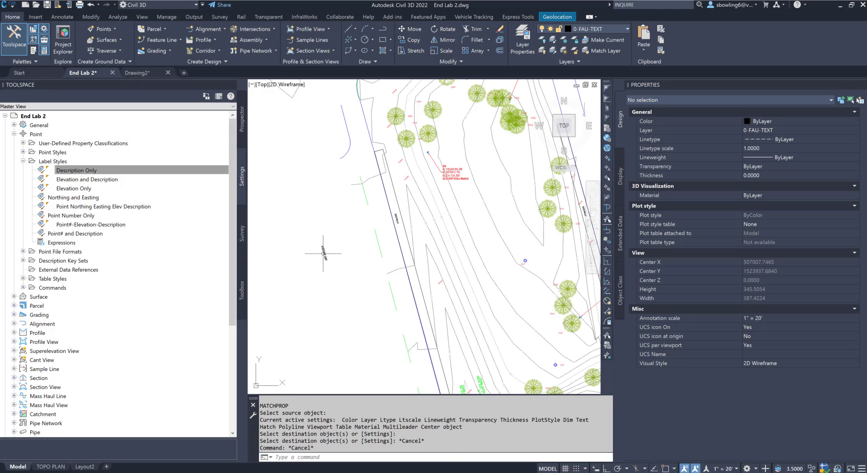
Step: Move the PARKING LOT text slightly east, closer to the green dashed line
click(325, 253)
click(323, 246)
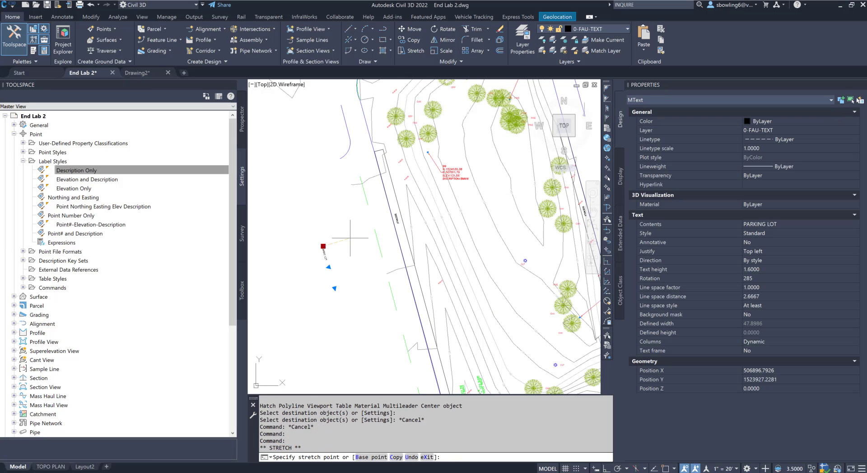
click(348, 240)
key(Escape)
key(Escape)
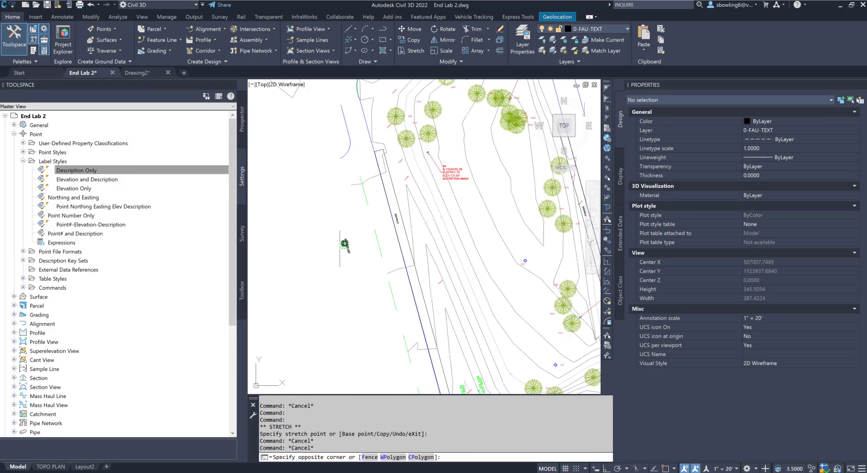
Step: Copy the PARKING LOT text northeast onto the green curb line beside the west sidewalk
click(348, 243)
click(362, 249)
text(co)
key(Return)
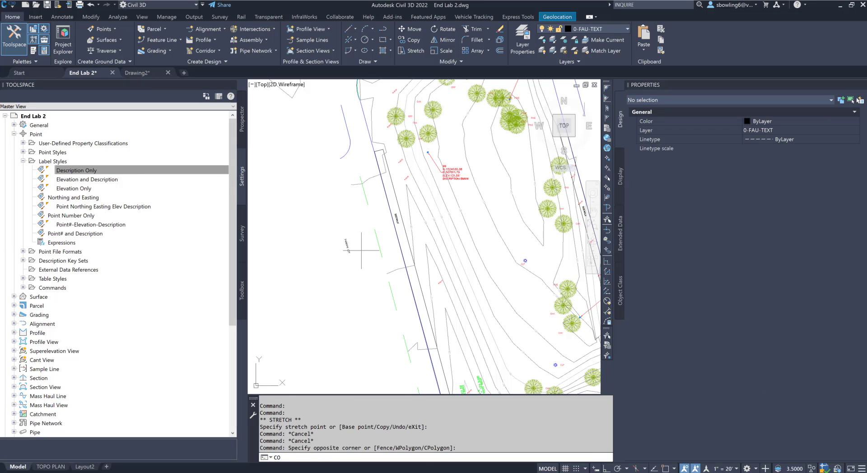
click(361, 248)
scroll(362, 248, up, 4)
click(387, 268)
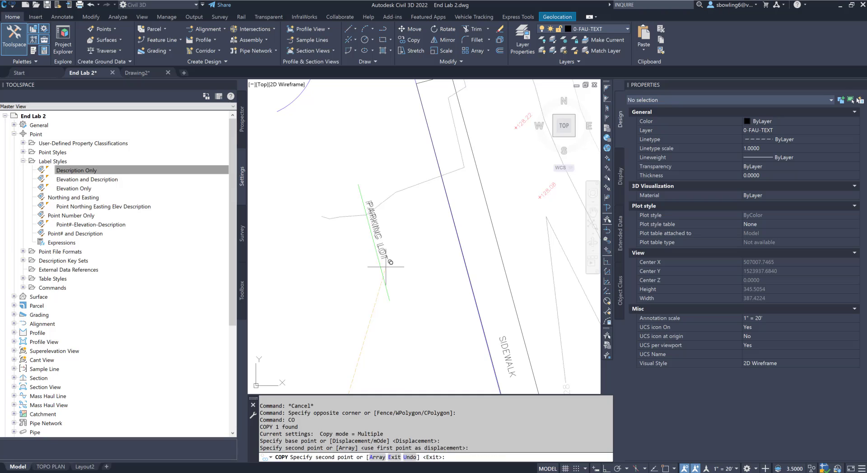
key(Escape)
Step: Change the copied text on the green curb line to CONC. CURB and narrow its text frame to fit the words
click(386, 253)
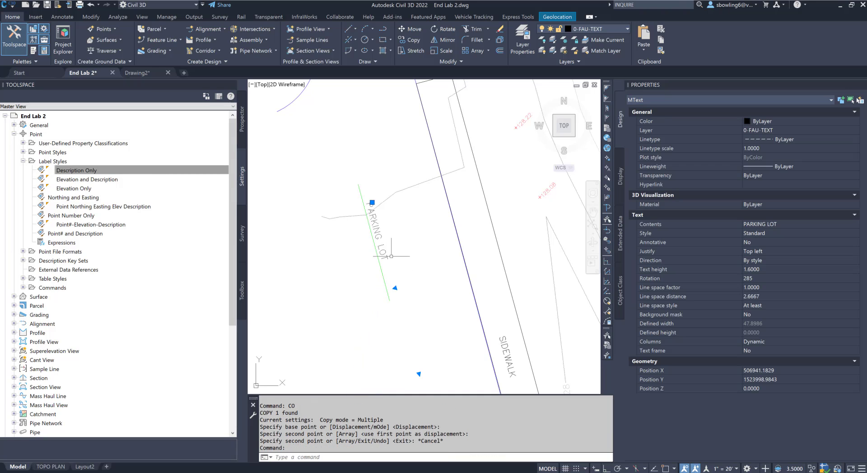
double_click(380, 239)
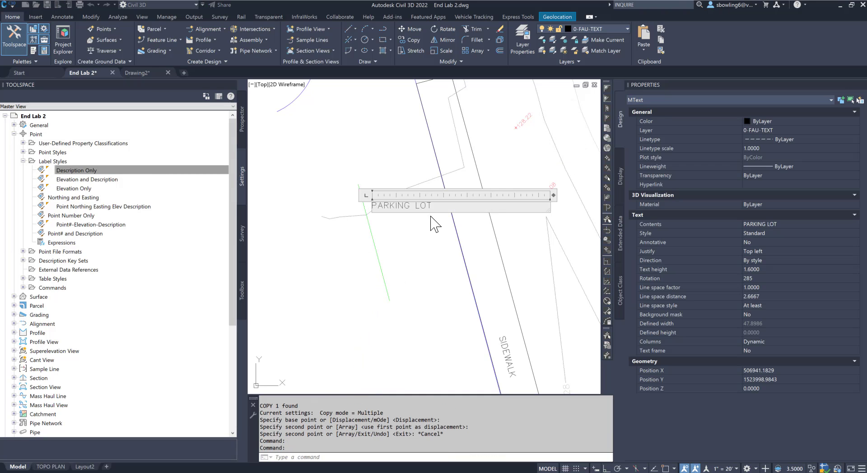
drag(434, 207, 348, 208)
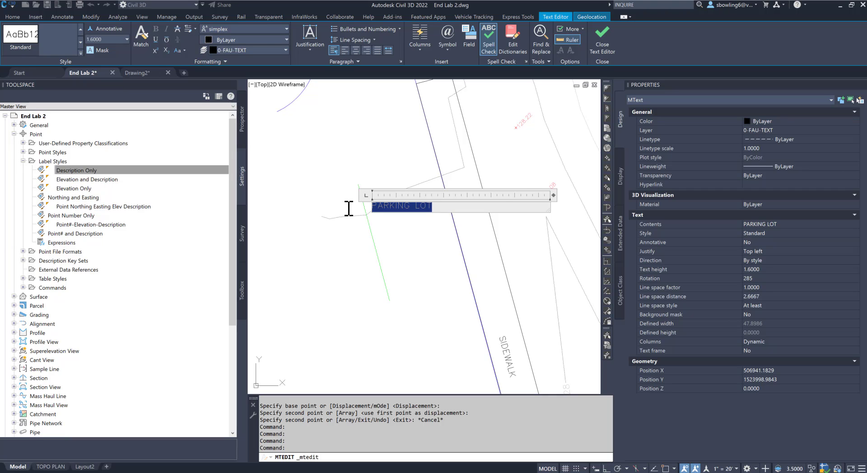
text(RUB)
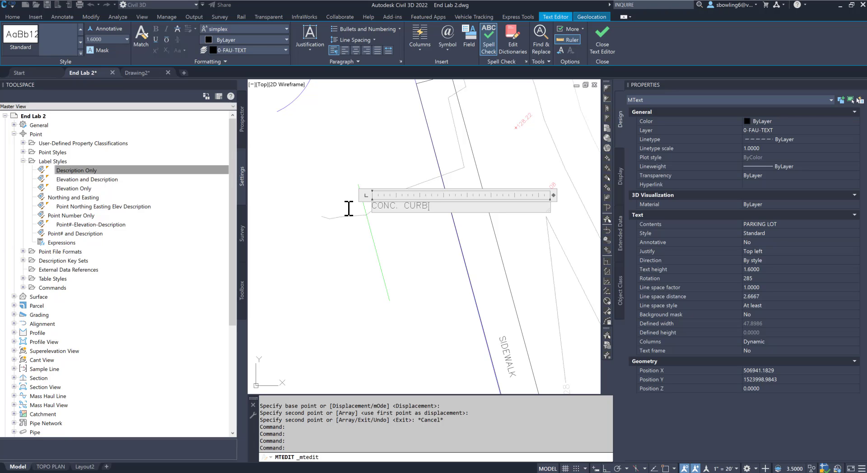
drag(544, 195, 434, 194)
click(394, 228)
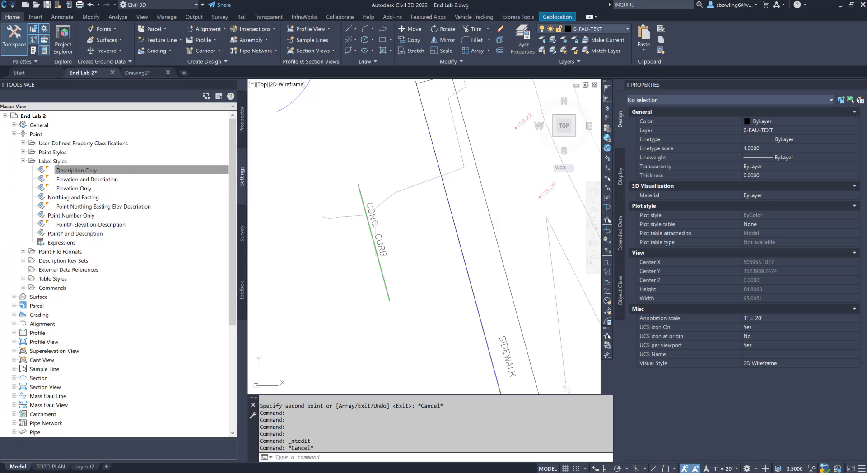
Step: Turn on object snap for picking the endpoints of the green curb lines
click(382, 238)
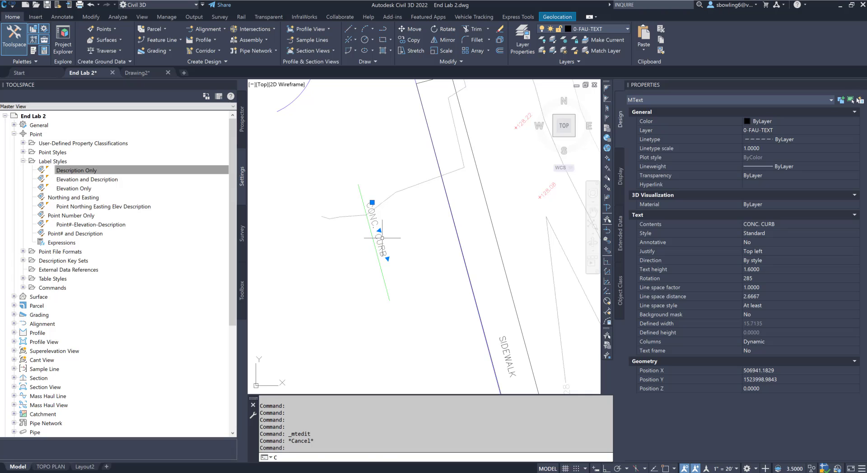
key(Return)
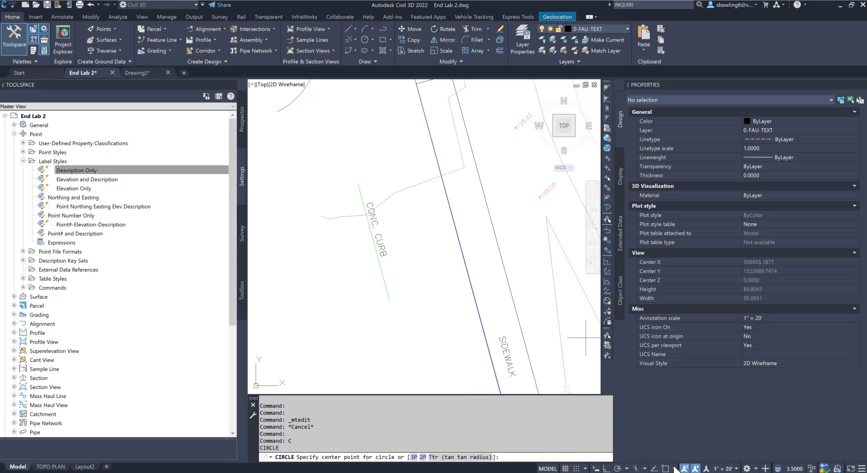
click(675, 469)
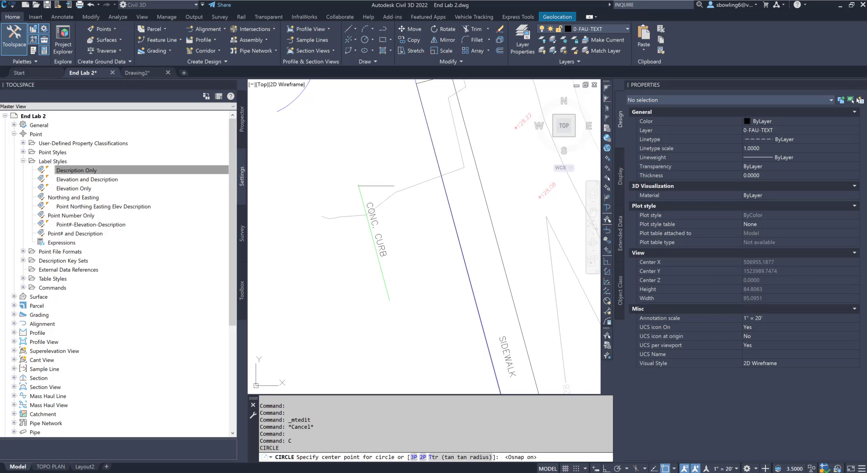
click(358, 184)
scroll(359, 181, down, 2)
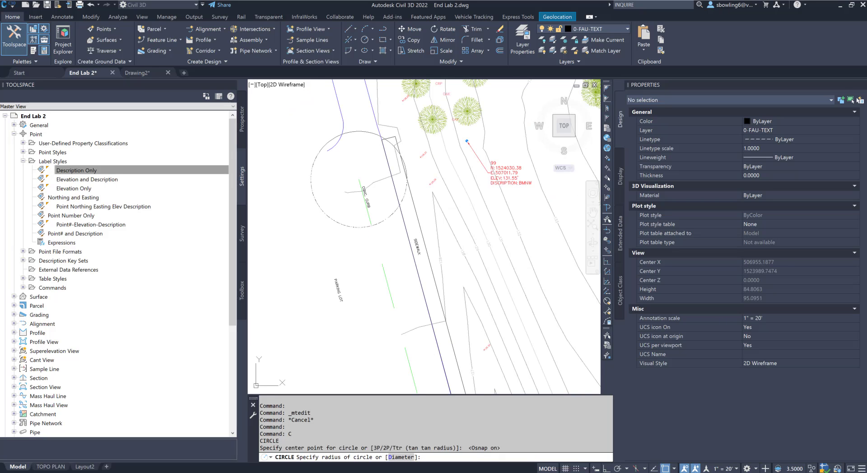
key(Escape)
key(Escape)
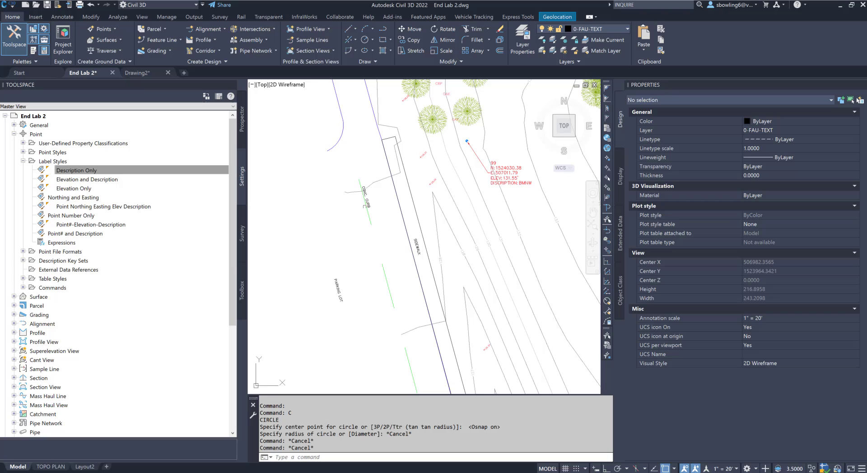
Step: Copy the CONC. CURB text from the first green curb segment onto the next two segments to the south
click(365, 195)
text(C)
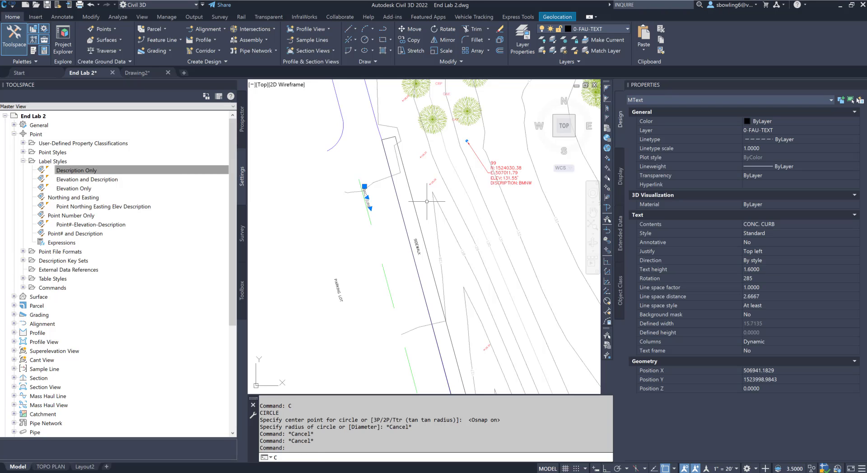
text(O)
key(Return)
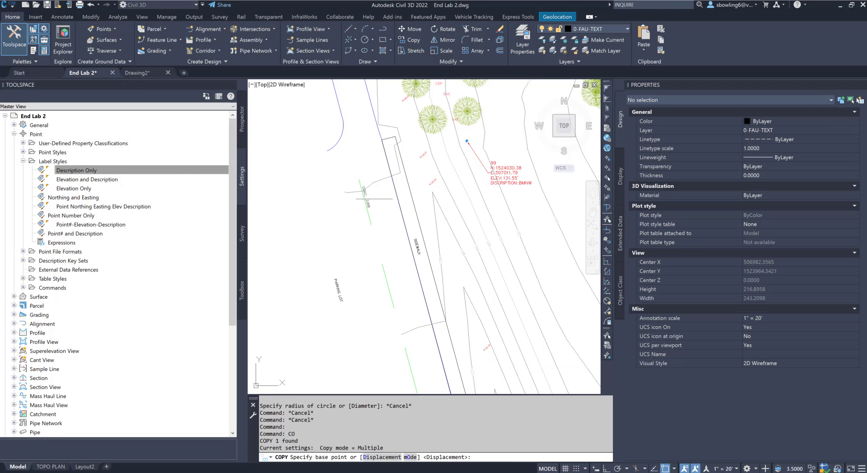
click(361, 176)
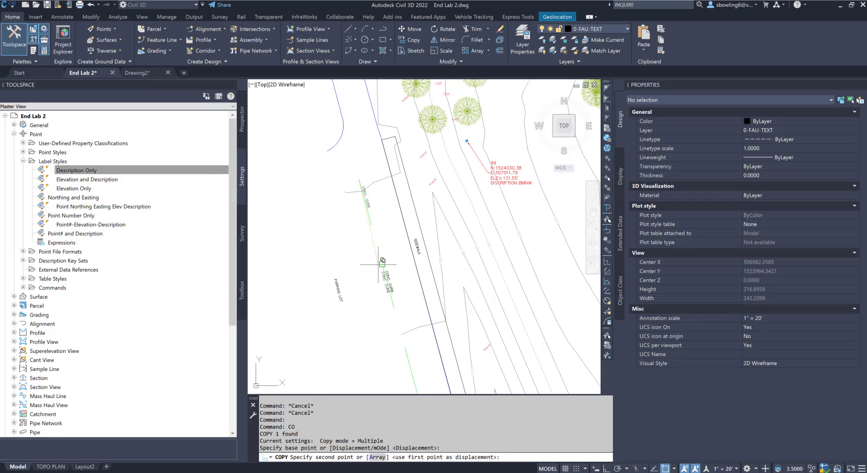
click(378, 264)
click(402, 352)
Step: Continue copying the CONC. CURB text onto further green curb segments toward the site's southwest corner, and end the copying
scroll(383, 207, down, 5)
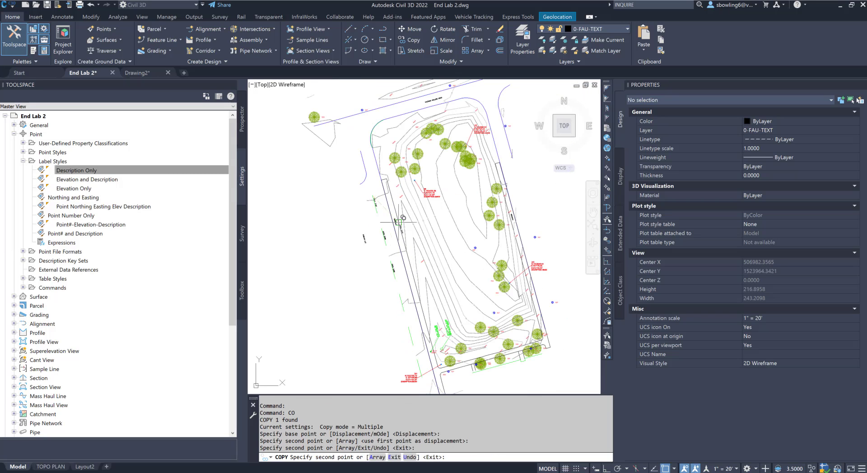
click(402, 292)
click(408, 324)
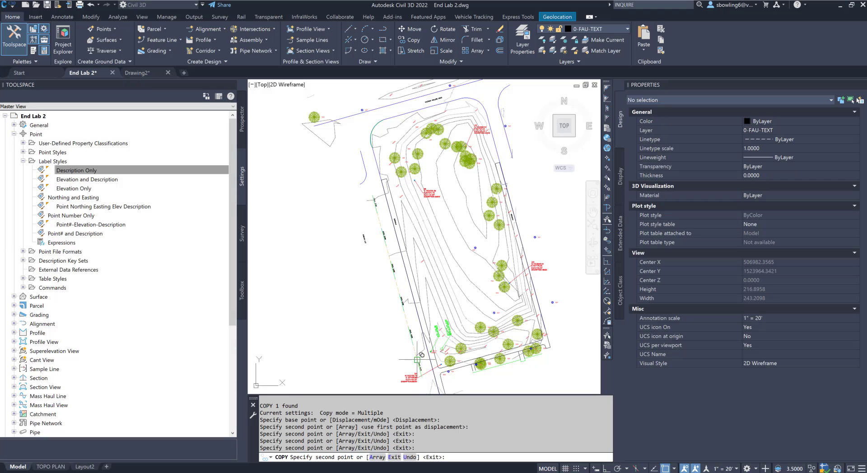
click(417, 360)
scroll(420, 350, up, 6)
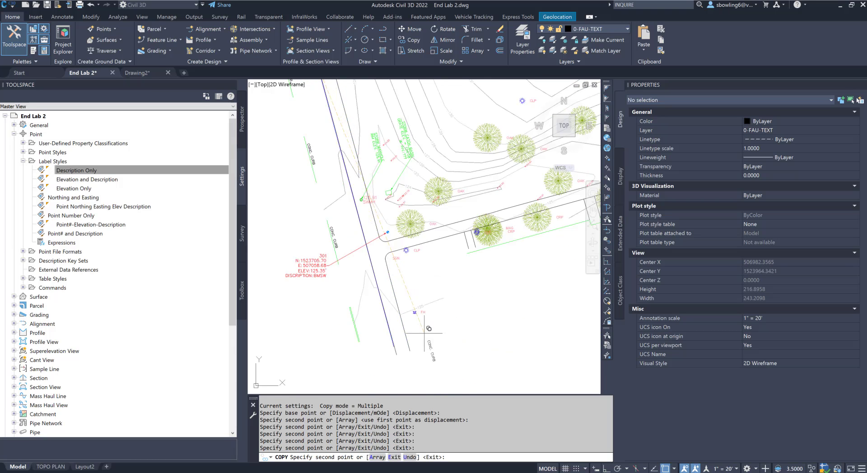
scroll(425, 334, up, 4)
key(Escape)
key(Escape)
scroll(412, 279, down, 4)
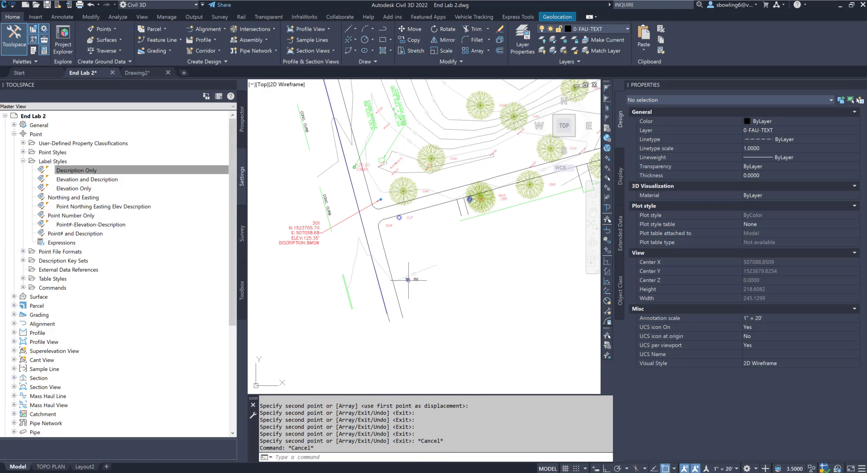
Step: Select the SGN point at the site's southwest corner and examine its marker up close
scroll(373, 221, up, 3)
click(380, 225)
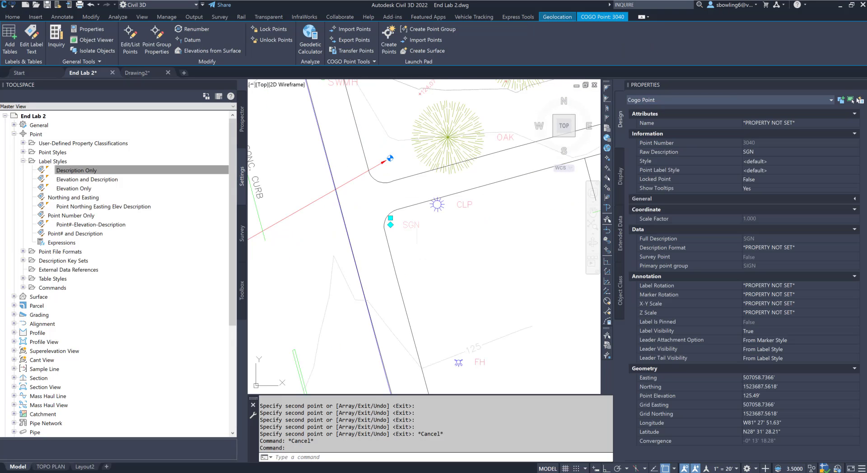
scroll(420, 246, up, 8)
key(Escape)
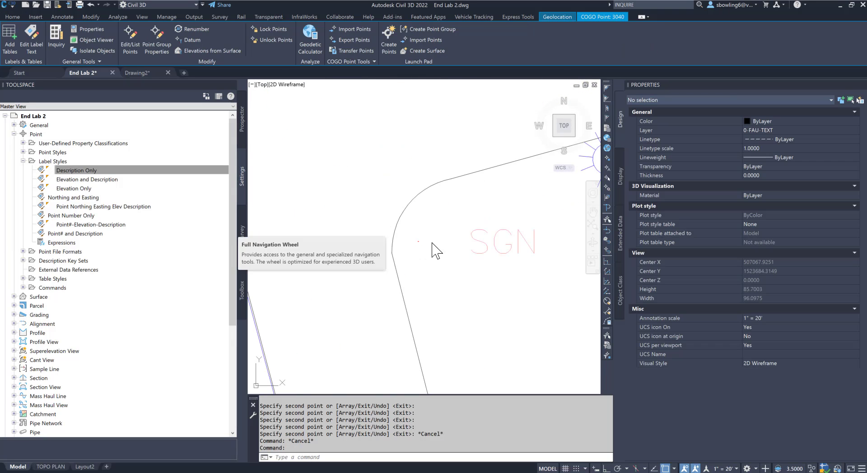
scroll(421, 242, down, 4)
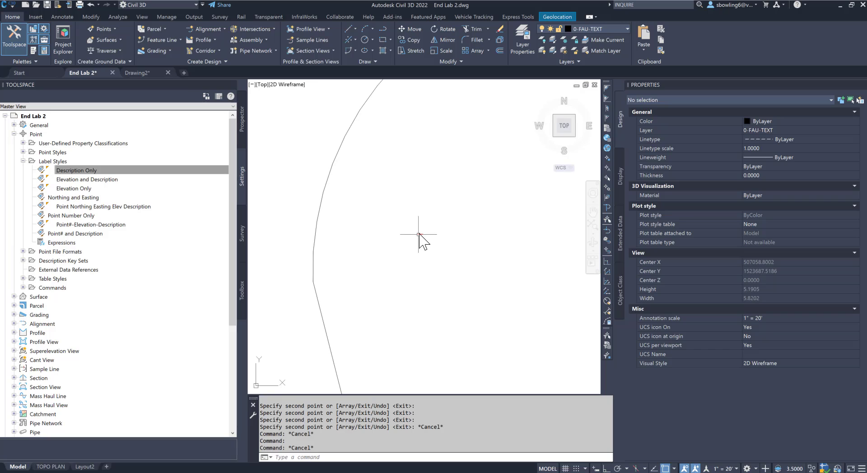
click(420, 233)
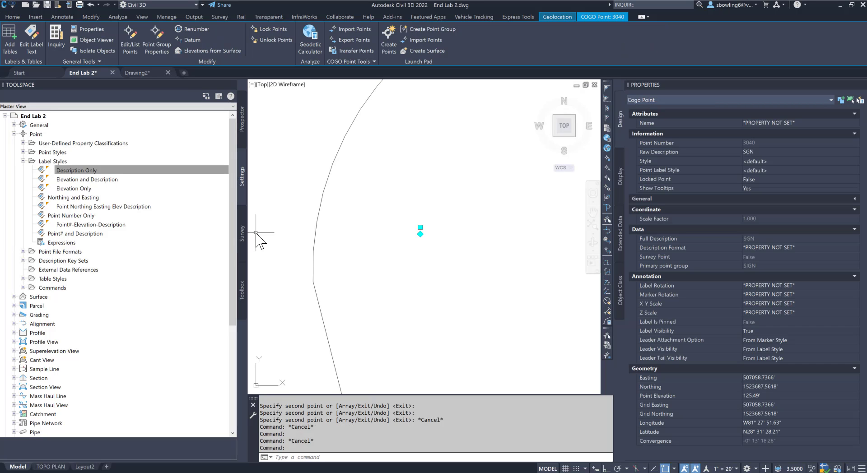
scroll(444, 220, up, 5)
scroll(395, 254, down, 5)
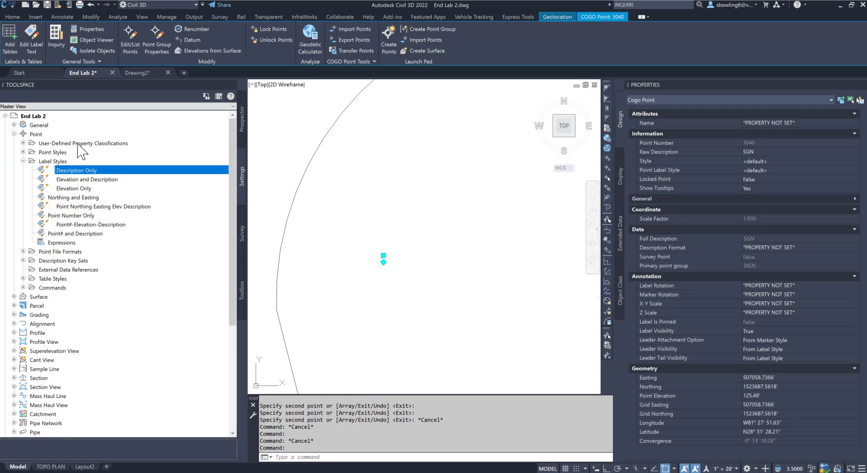
Step: Edit the marker size percentage of the Sign (single pole) point style, keeping it relative to screen, and apply the change
click(14, 135)
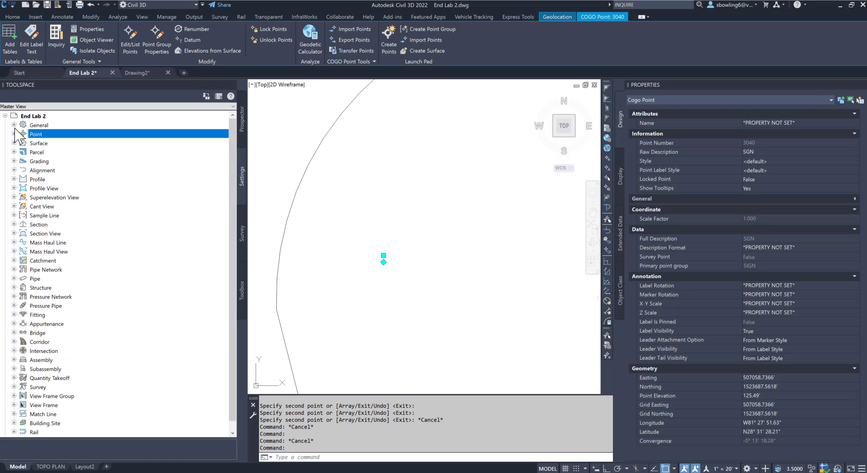
click(14, 134)
click(23, 153)
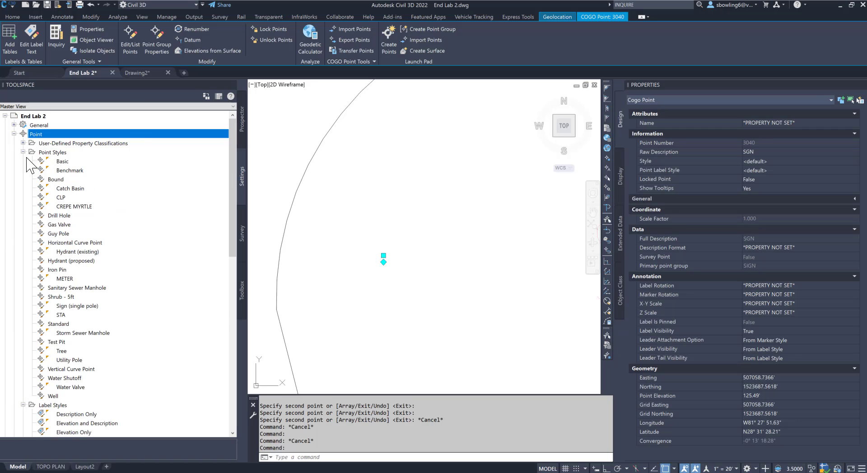
click(64, 306)
right_click(64, 307)
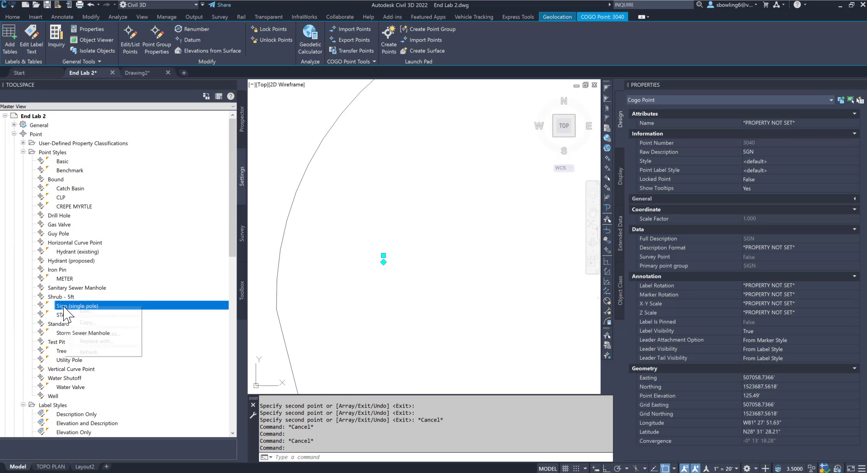
click(91, 312)
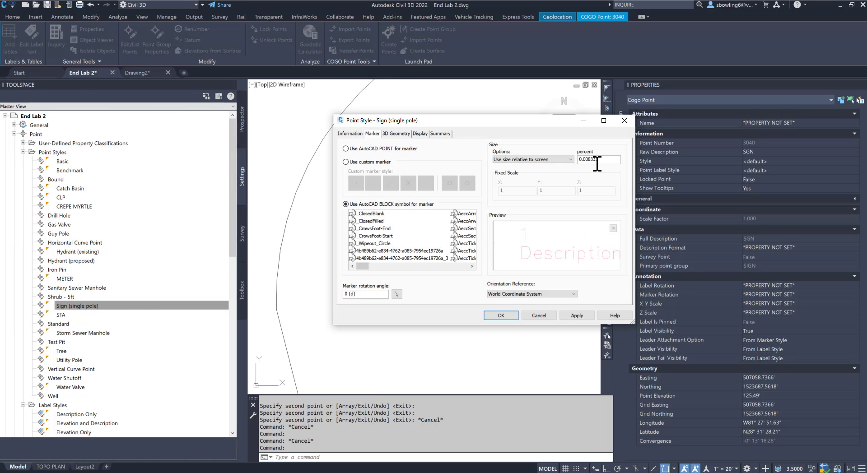
drag(585, 159, 654, 158)
click(574, 316)
click(505, 316)
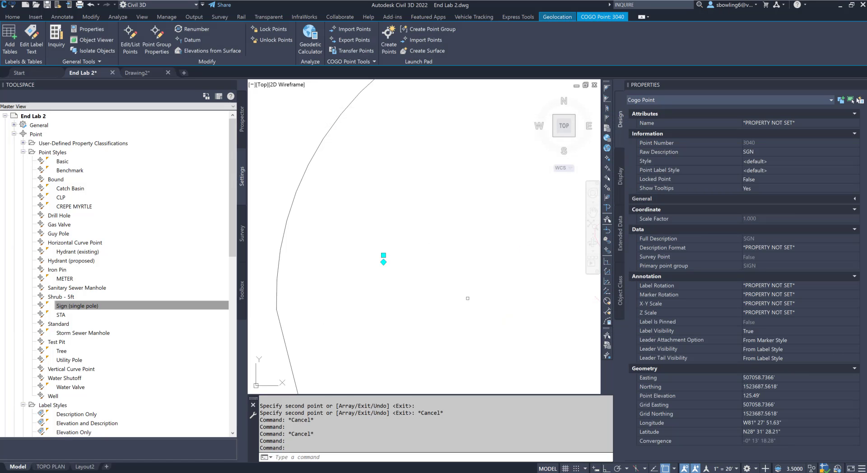
key(Escape)
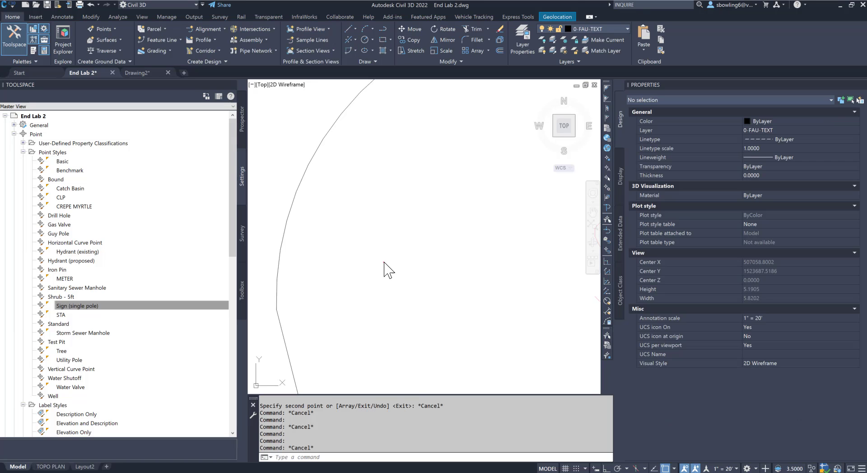
Step: Select the SGN point and review the SIGN point group's entries and style columns in the point list
click(383, 262)
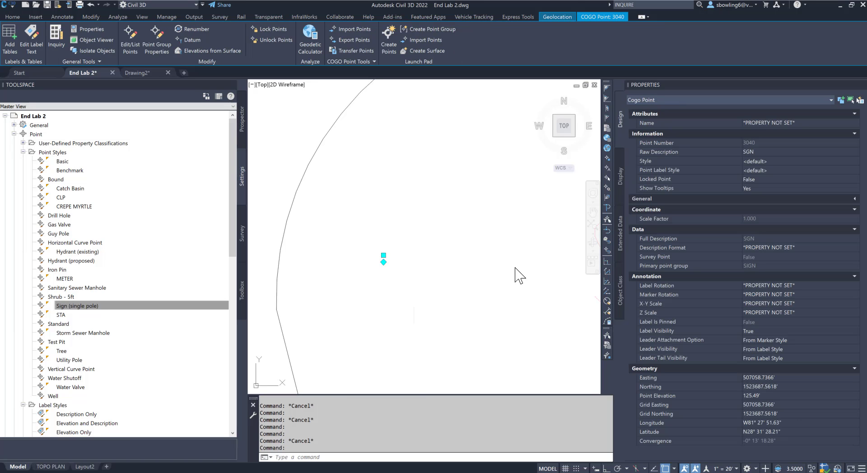
double_click(41, 135)
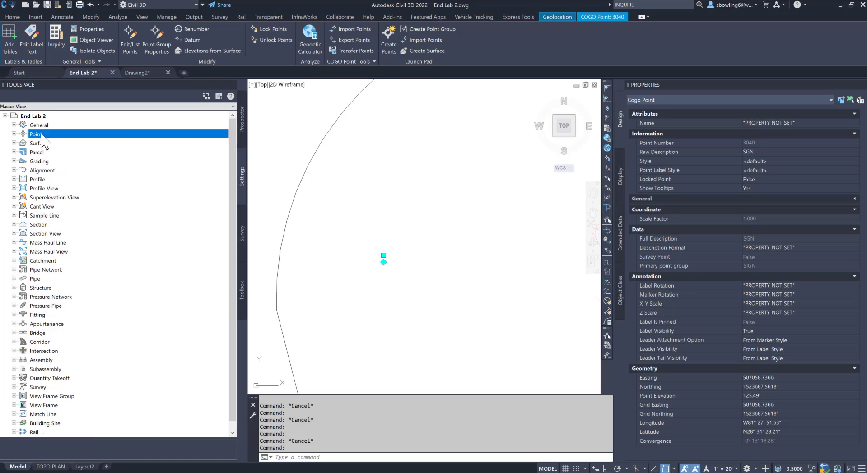
click(241, 124)
scroll(100, 237, down, 3)
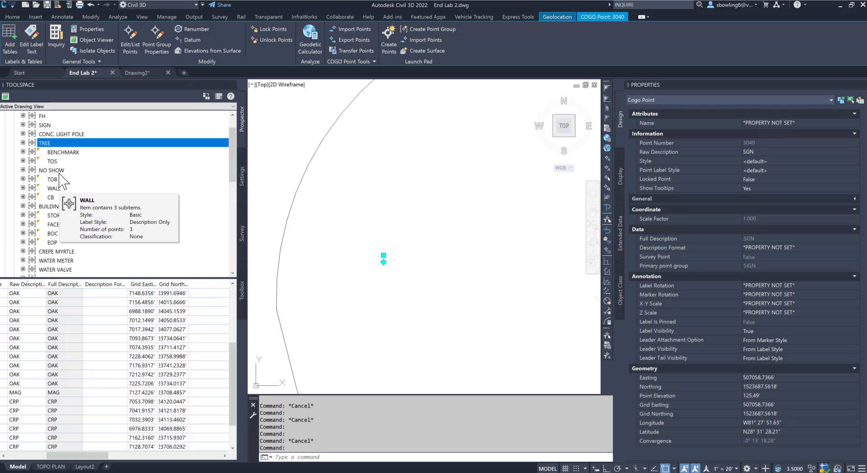
scroll(72, 199, up, 3)
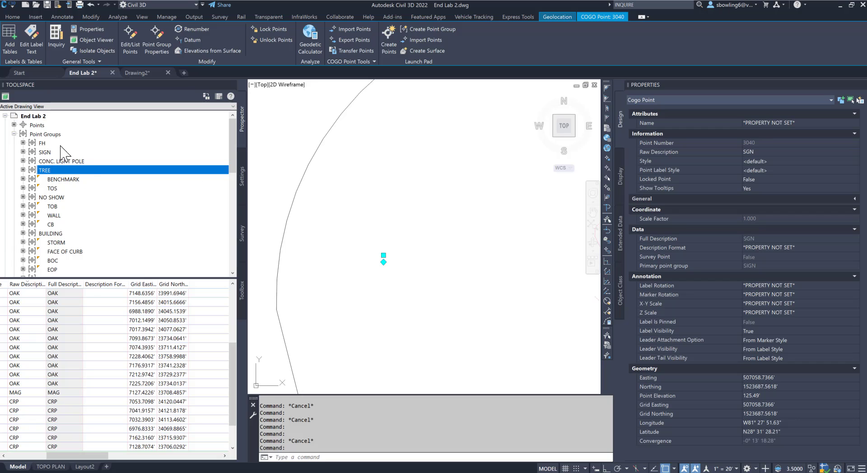
right_click(49, 153)
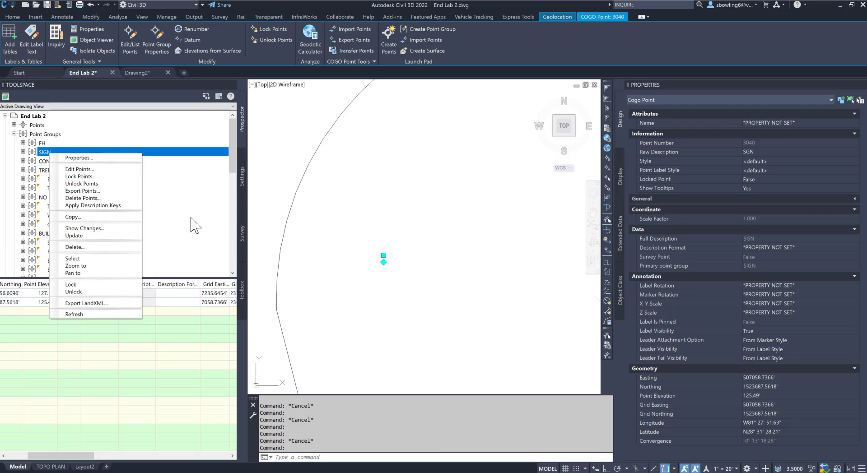
click(190, 215)
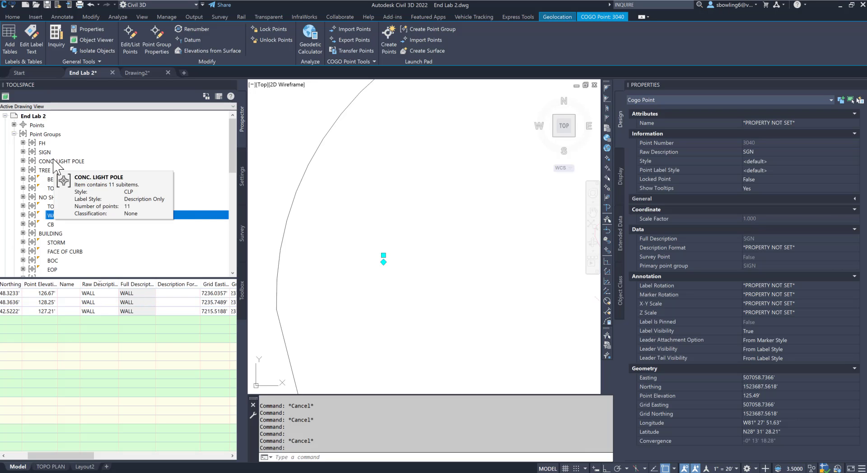
click(50, 153)
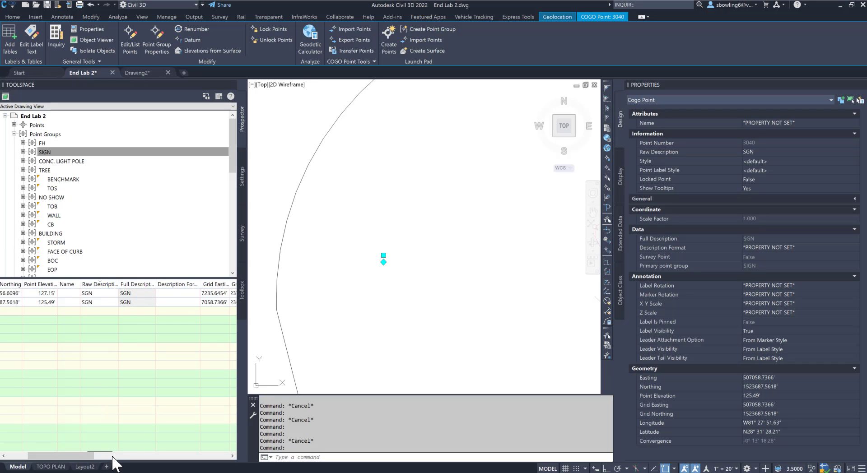
drag(90, 456, 198, 456)
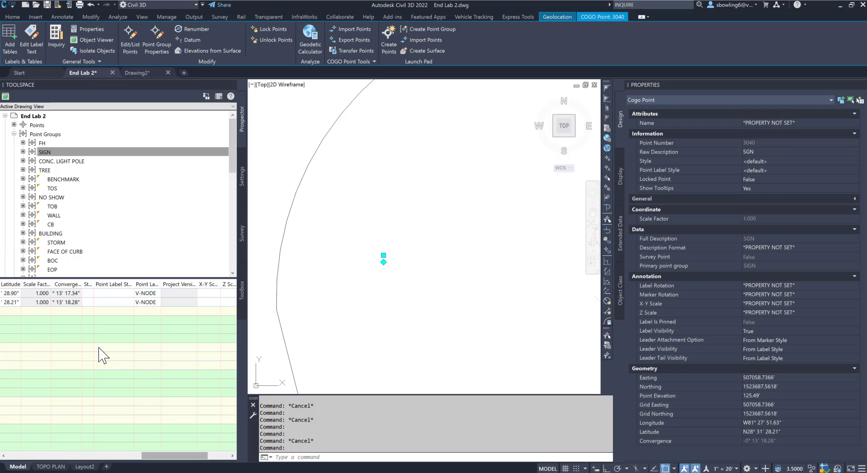
Step: Set the marker size of the SIGN point group's Sign (single pole) style to 1 percent relative to screen and accept the group properties
right_click(48, 152)
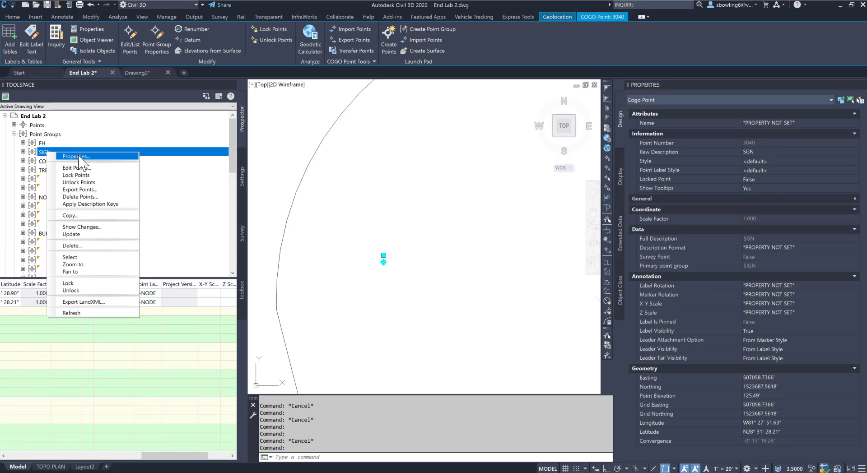
click(76, 156)
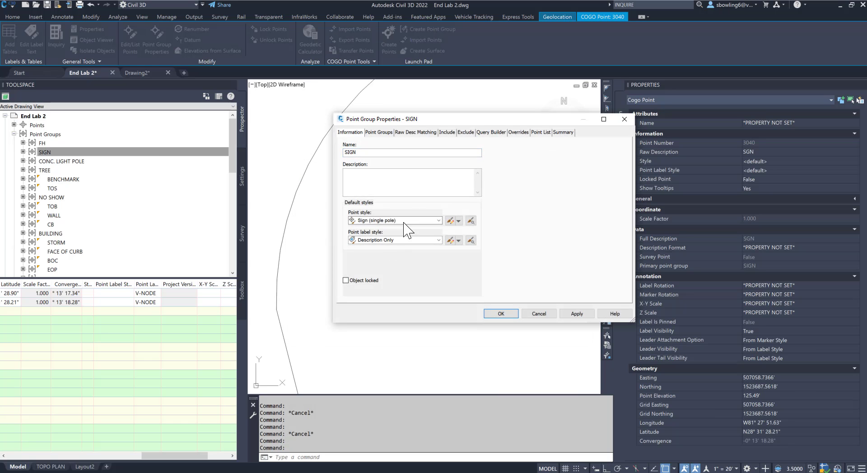
click(450, 221)
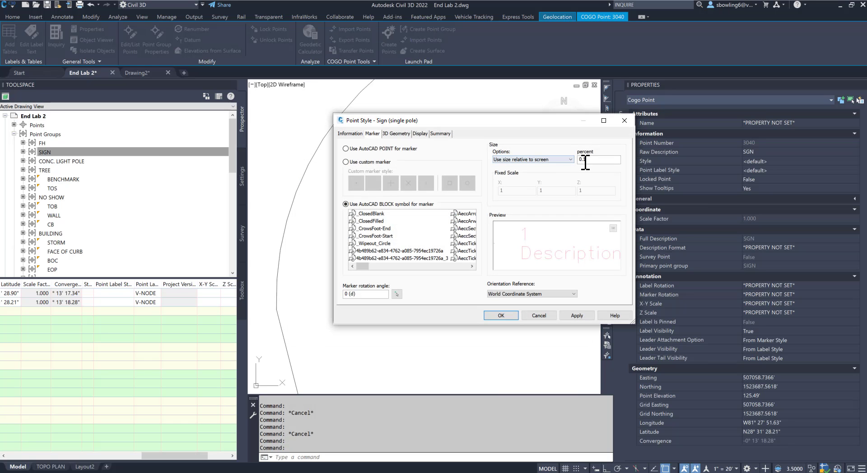
drag(585, 161, 556, 162)
text(1)
click(511, 316)
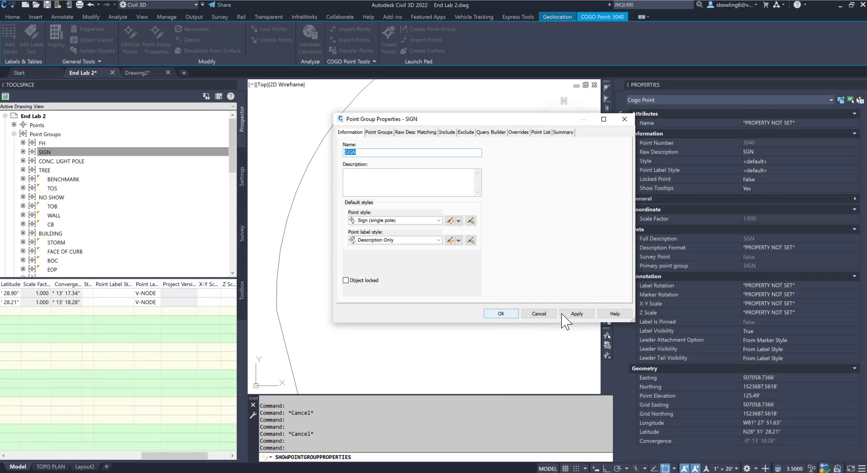
click(502, 314)
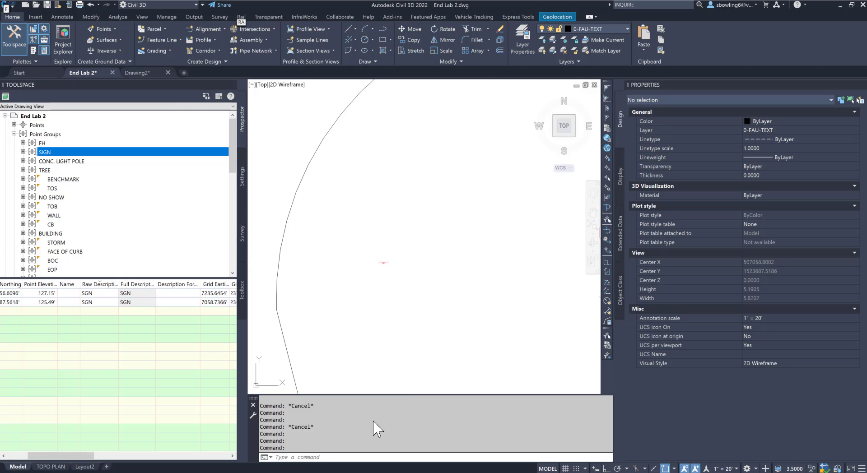
Step: Regenerate the model and check the SGN point's marker size against its label
click(308, 457)
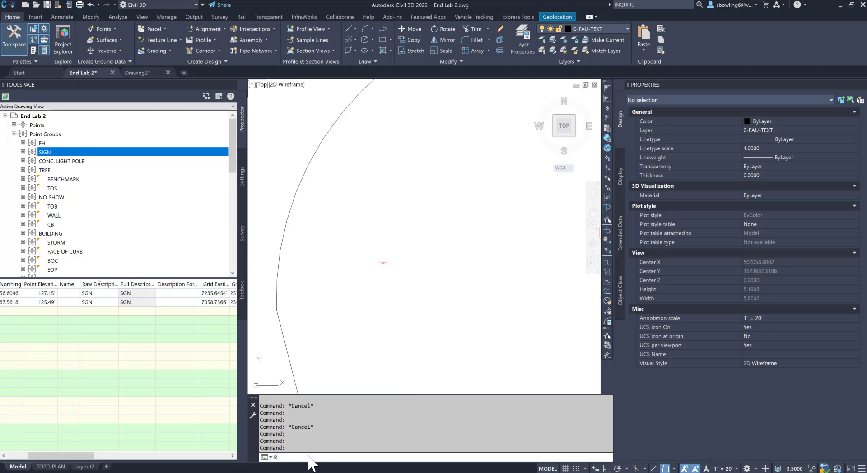
key(Return)
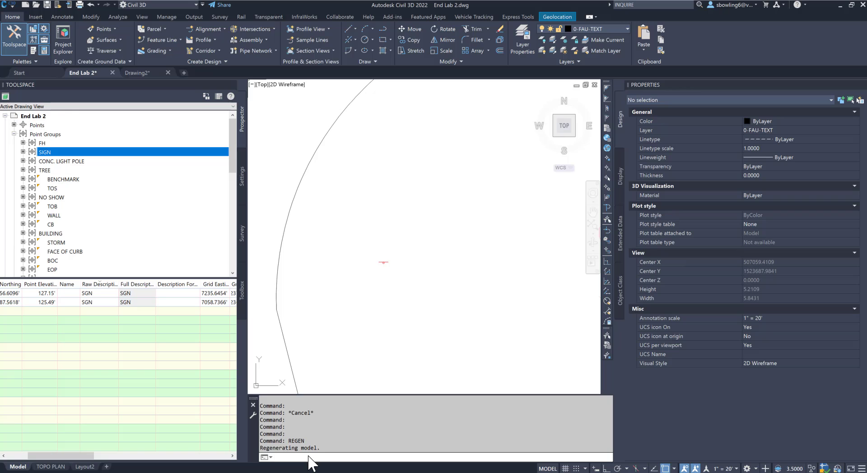
scroll(392, 244, down, 6)
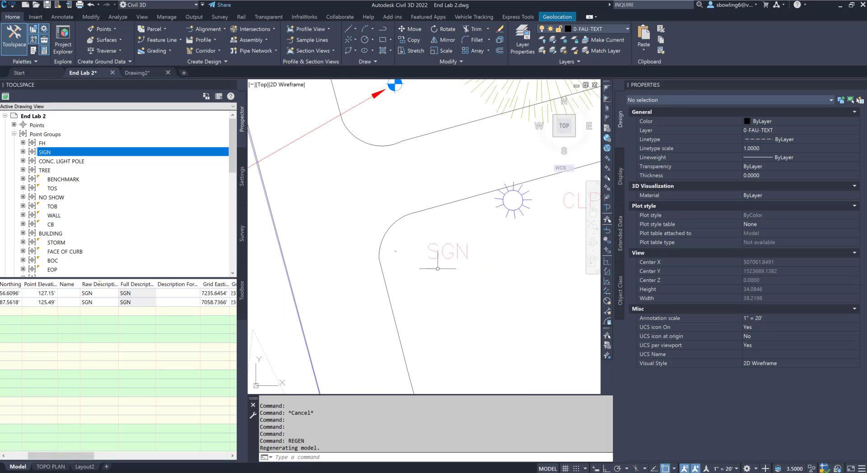
key(Escape)
key(Escape)
click(392, 249)
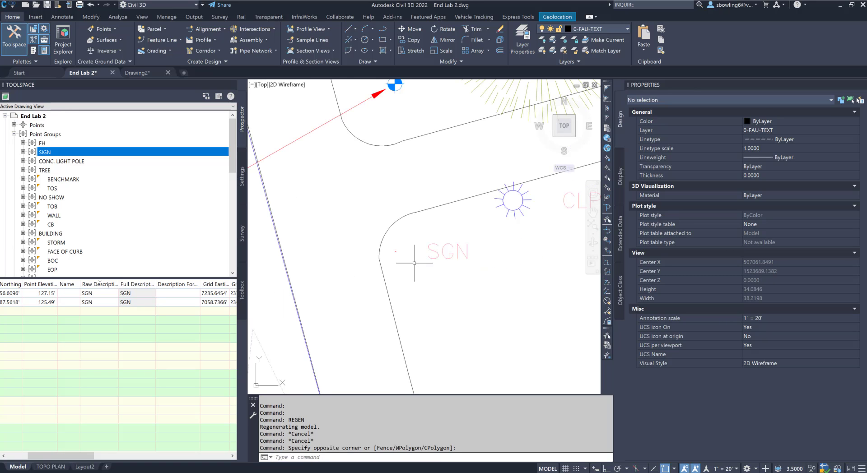
key(Escape)
key(Escape)
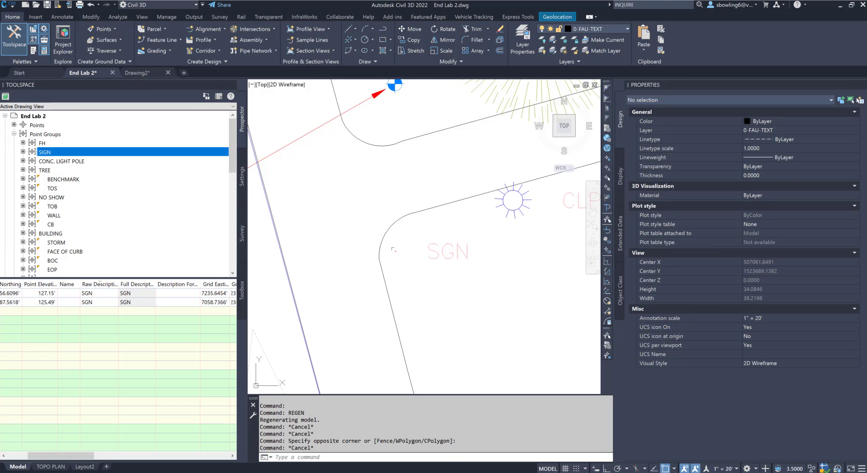
Step: Try to set the SGN point's X-Y scale to 1, check its marker up close, and deselect it
click(395, 249)
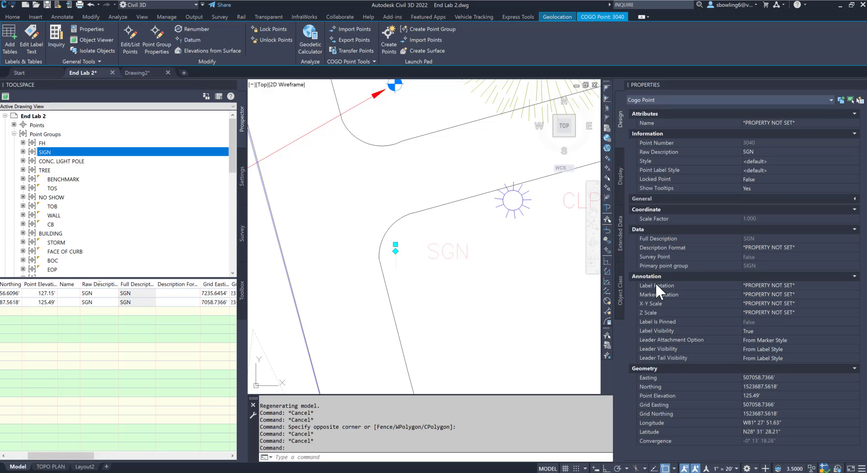
click(854, 199)
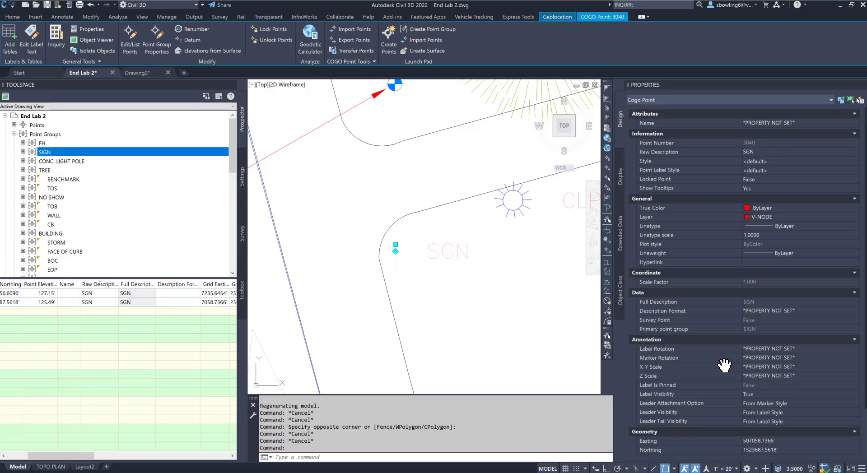
click(773, 367)
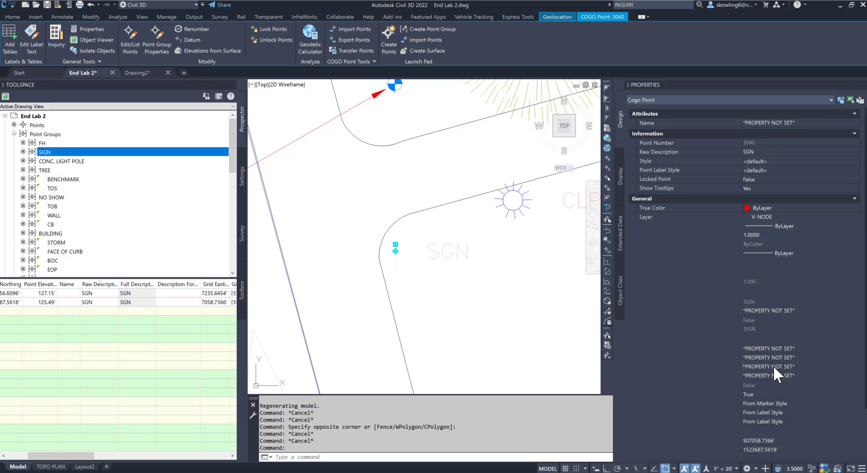
click(802, 374)
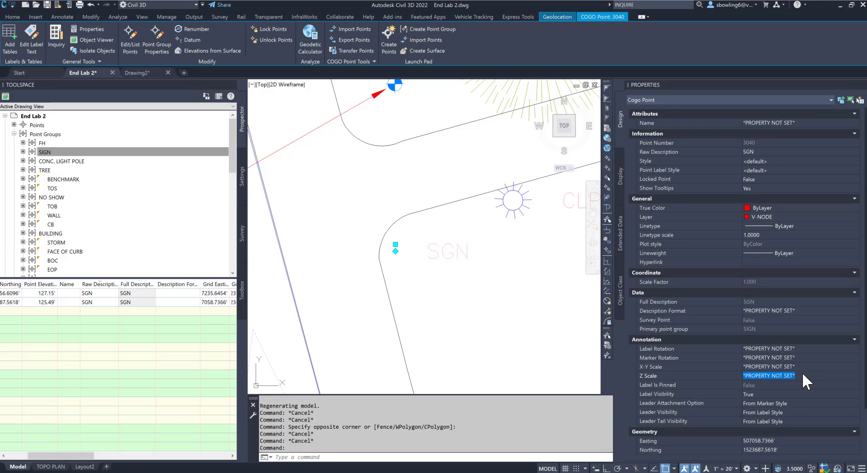
click(793, 368)
text(1)
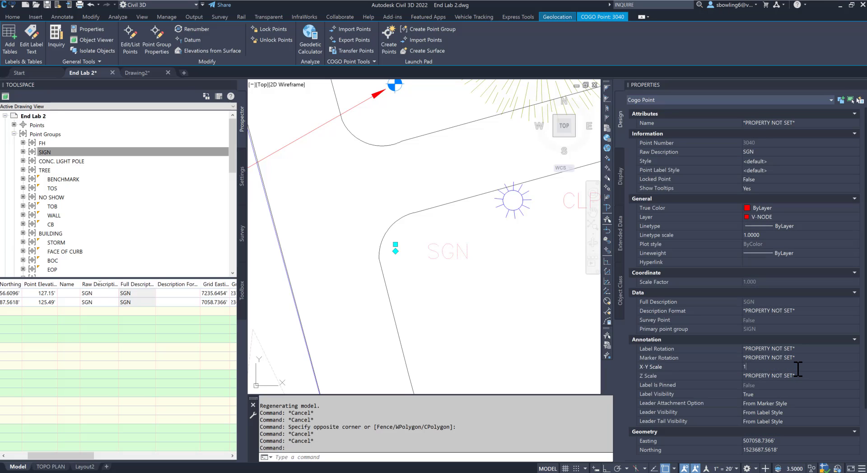
key(Tab)
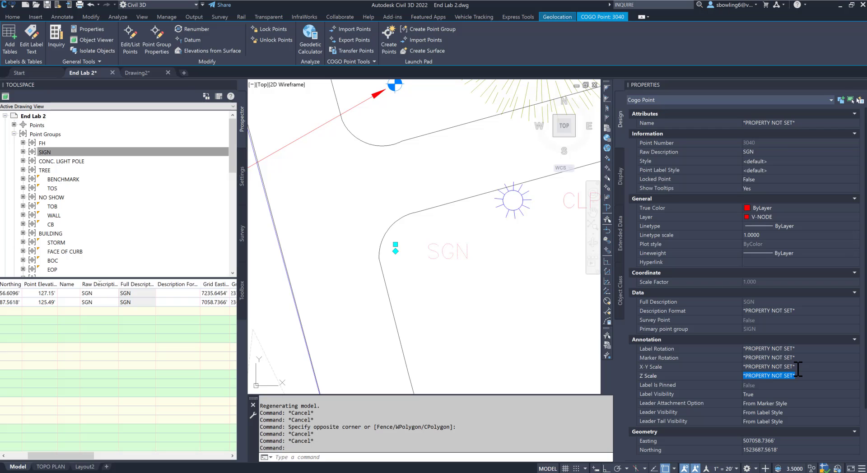
scroll(798, 369, down, 3)
click(422, 252)
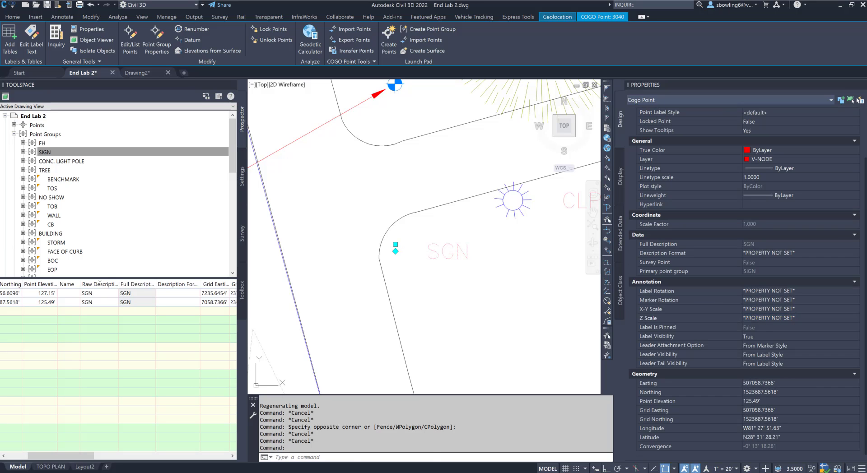
key(Escape)
scroll(399, 252, up, 3)
key(Escape)
click(392, 248)
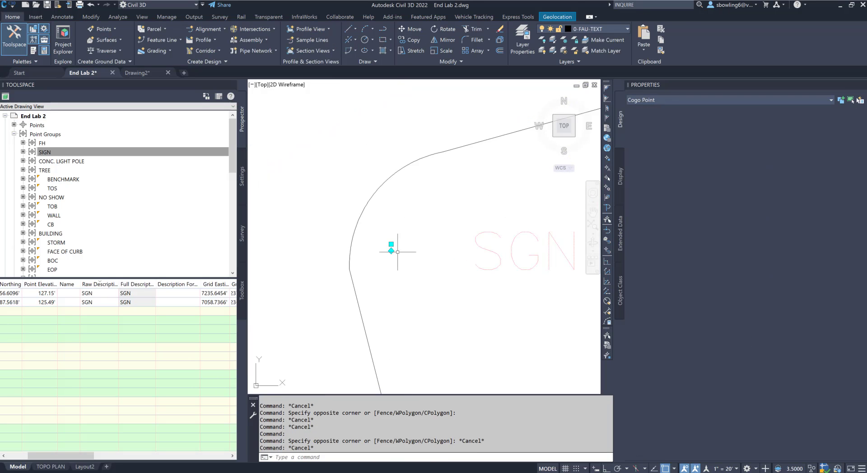
key(Escape)
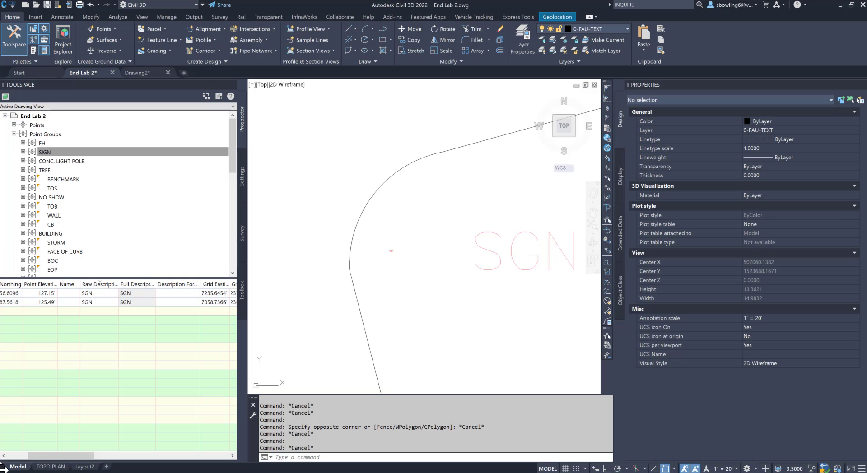
Step: Open the TOPO PLAN layout and examine the sign marker at the site's southwest corner
click(50, 467)
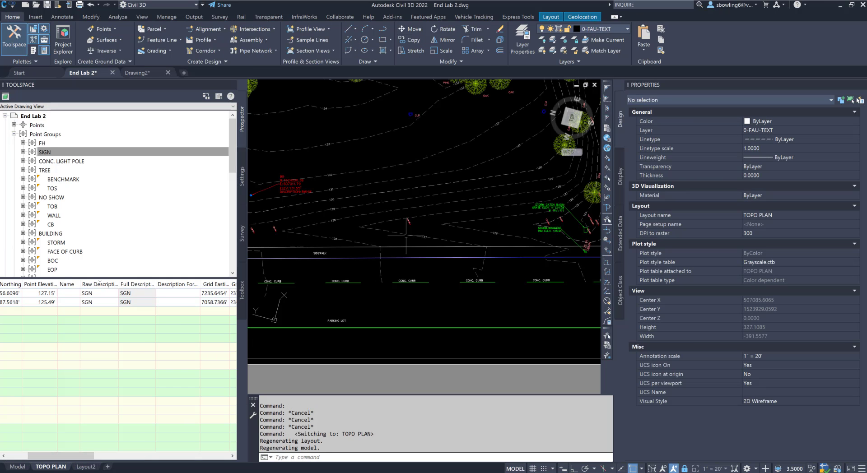
scroll(484, 238, up, 5)
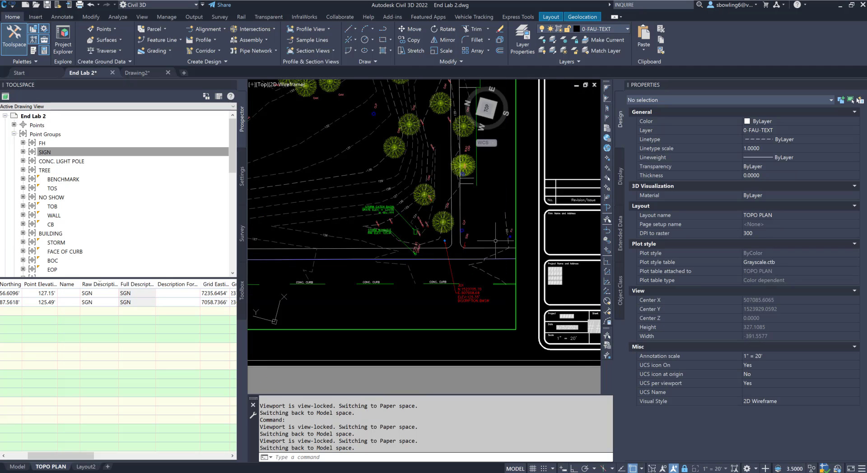
scroll(479, 246, up, 3)
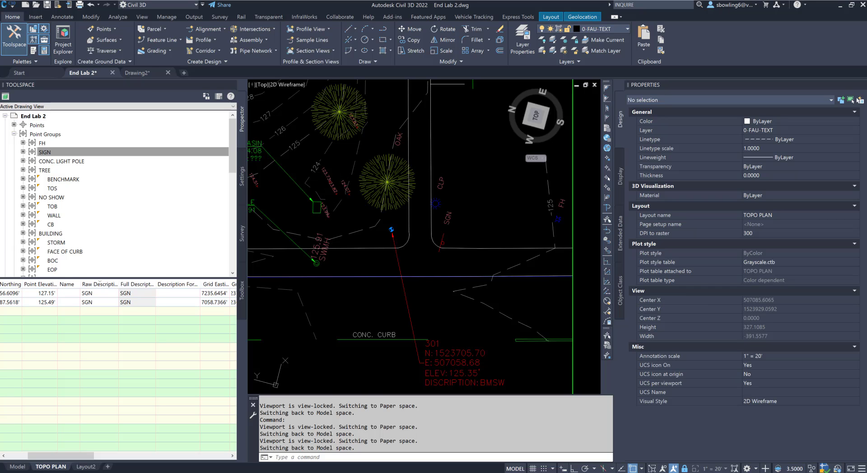
Step: Move the OAK label of the tree beside the driveway to the clear space northwest of the tree, near the benchmark
click(387, 181)
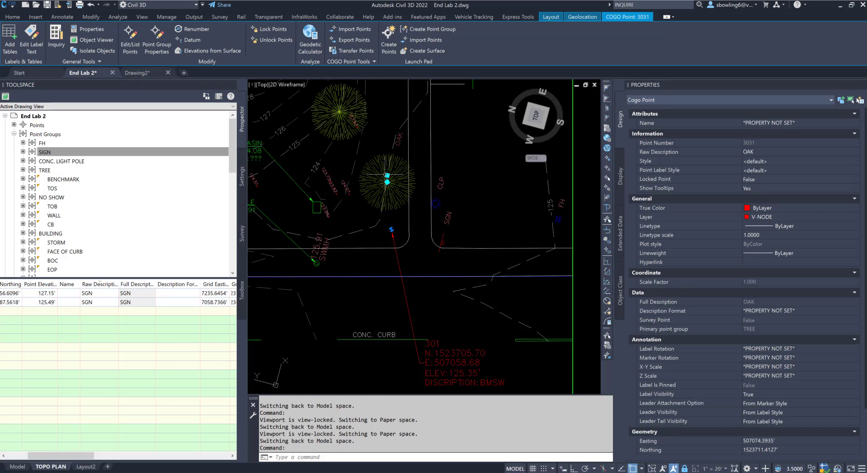
click(387, 175)
click(373, 217)
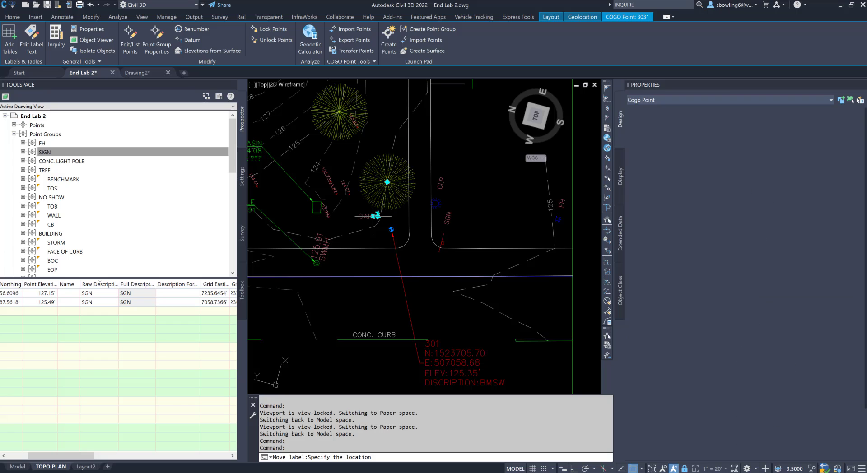
Step: Rotate the marker of the SGN point at the driveway corner to about 284.6 degrees, roughly parallel to the curb line
click(440, 236)
click(481, 244)
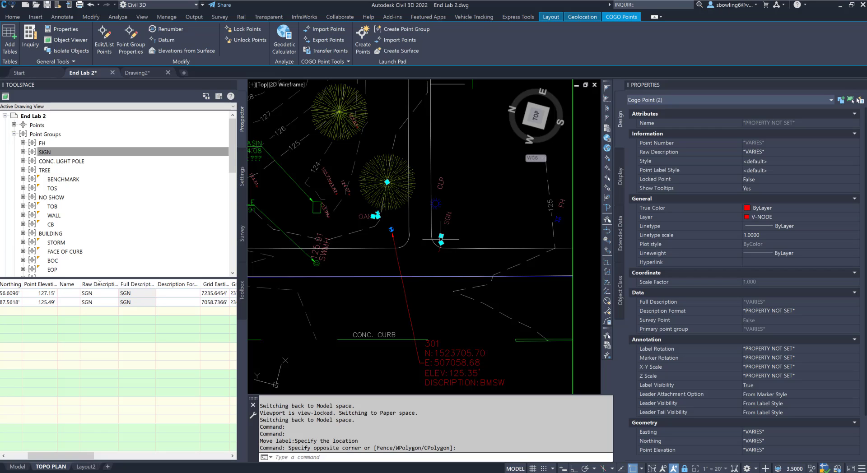
mouse_move(442, 242)
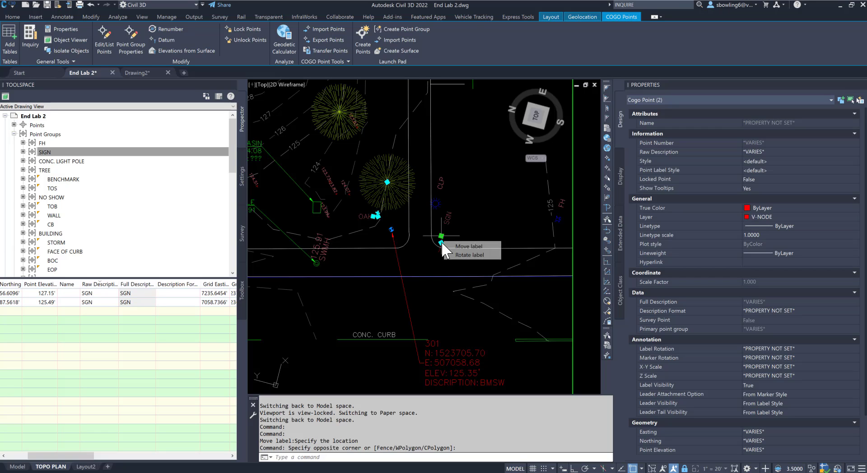
scroll(445, 246, up, 5)
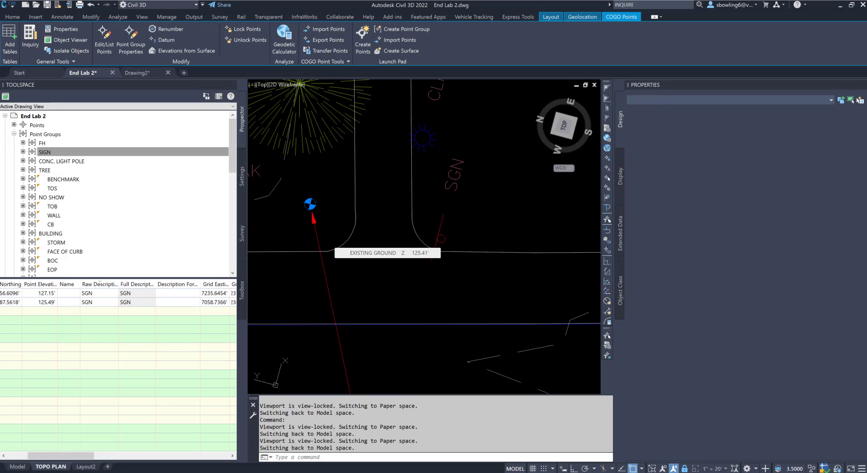
key(Escape)
click(438, 238)
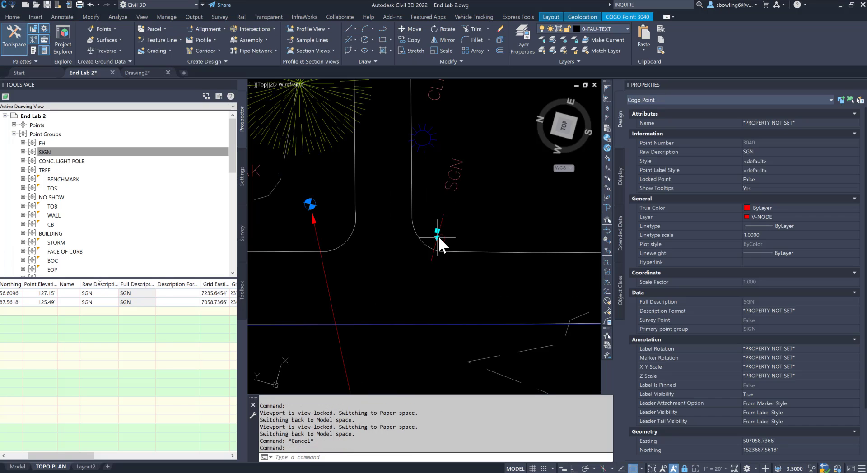
mouse_move(438, 236)
click(459, 264)
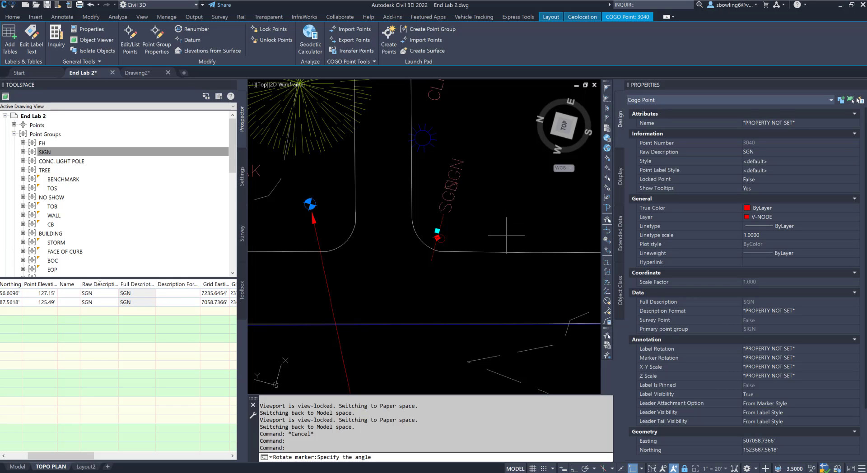
click(506, 238)
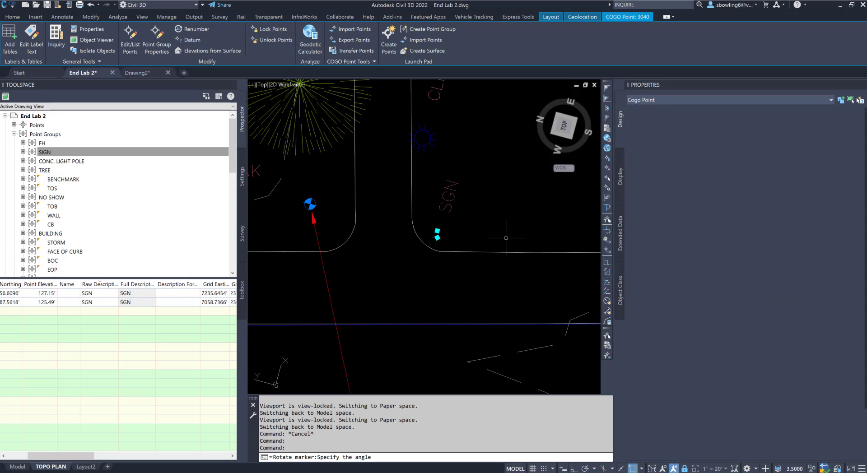
key(Escape)
key(Escape)
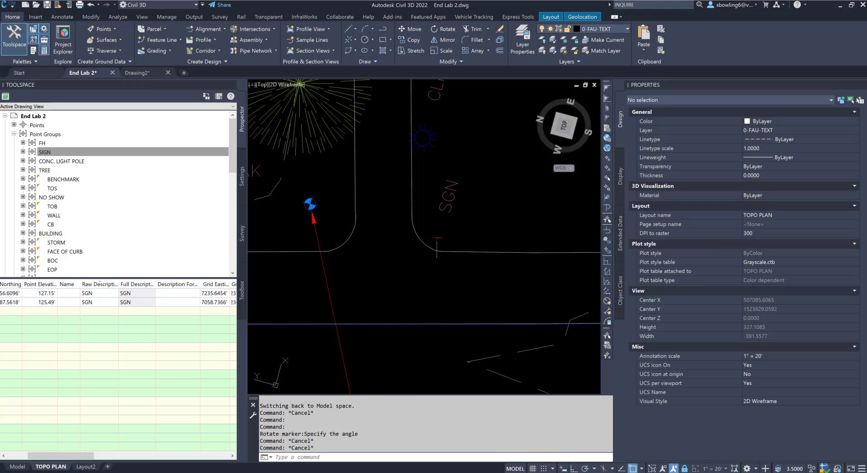
Step: Inspect the SGN point's marker rotation in its properties and deselect the point
click(437, 238)
mouse_move(437, 230)
key(Escape)
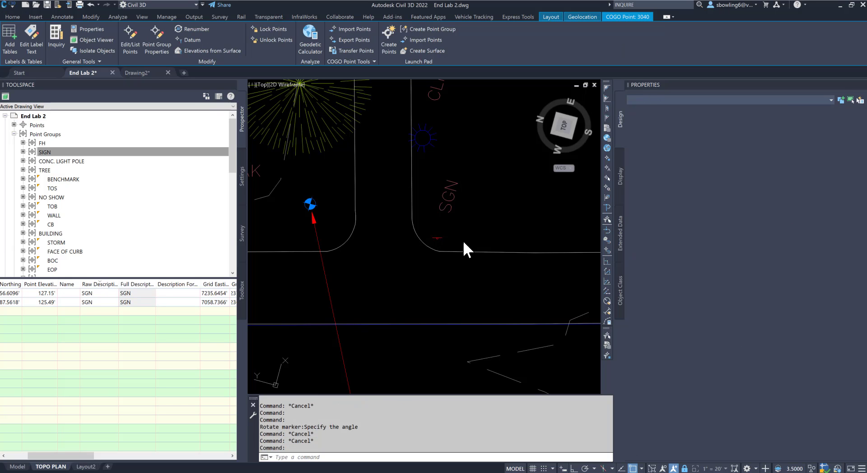
click(435, 238)
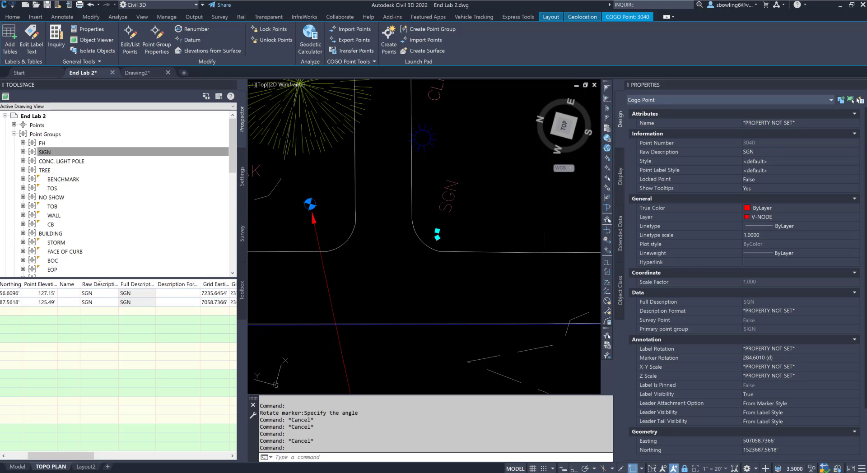
key(Escape)
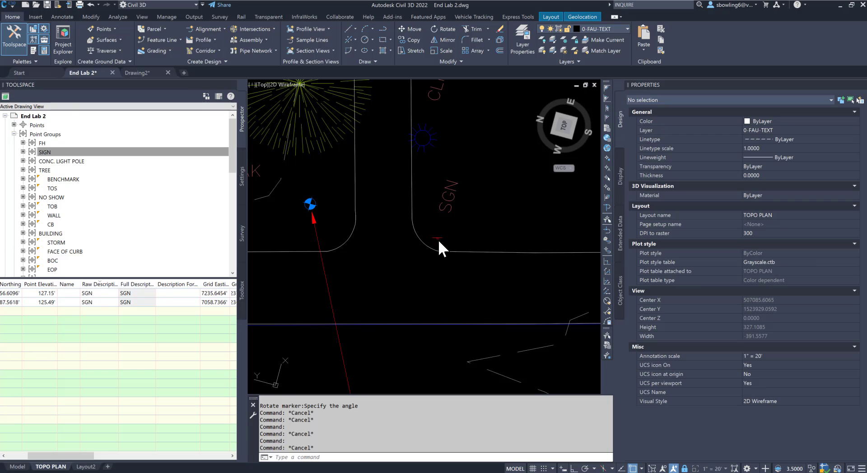
click(504, 239)
key(Escape)
Step: Turn Ortho on while drawing a trial polyline about 7.8 ft long from the SGN point along the sheet's horizontal, and erase the polyline
text(P)
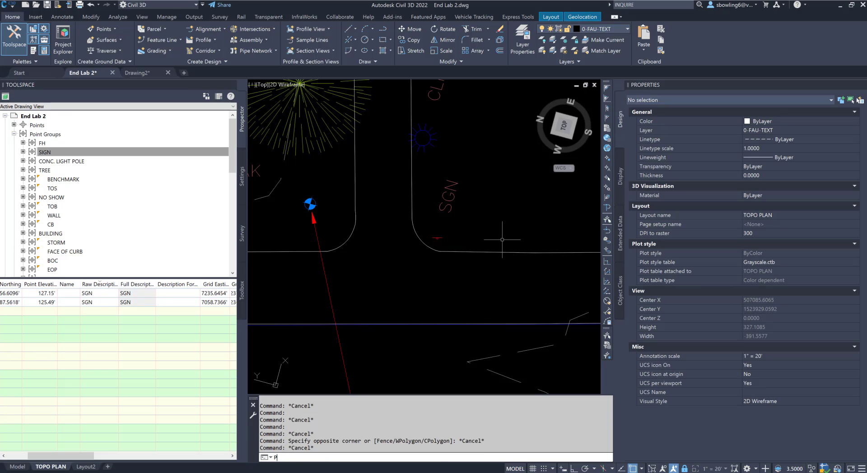
text(L)
key(Return)
click(436, 238)
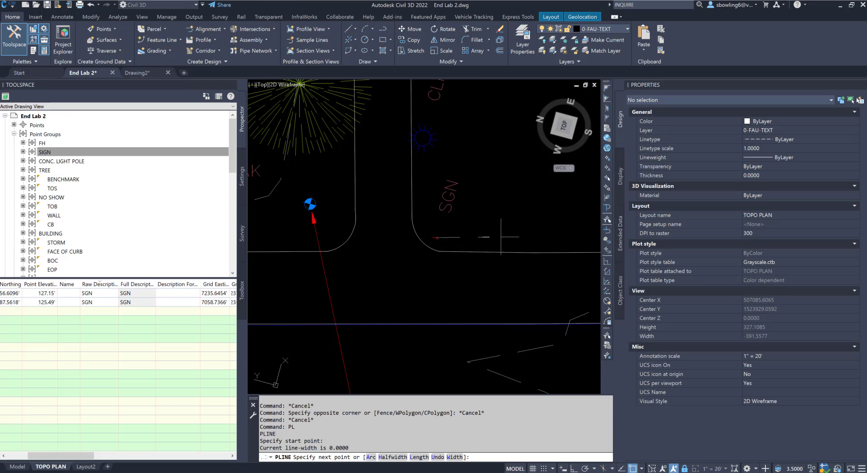
key(F8)
click(501, 237)
key(Escape)
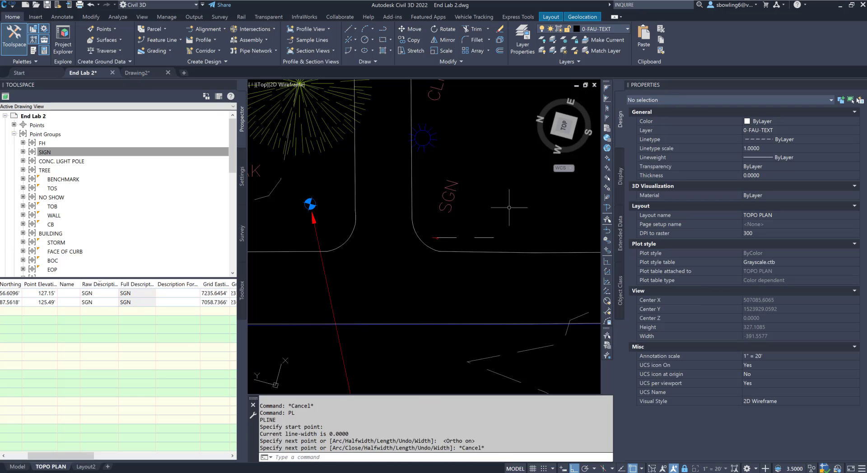
key(Escape)
click(473, 243)
click(460, 235)
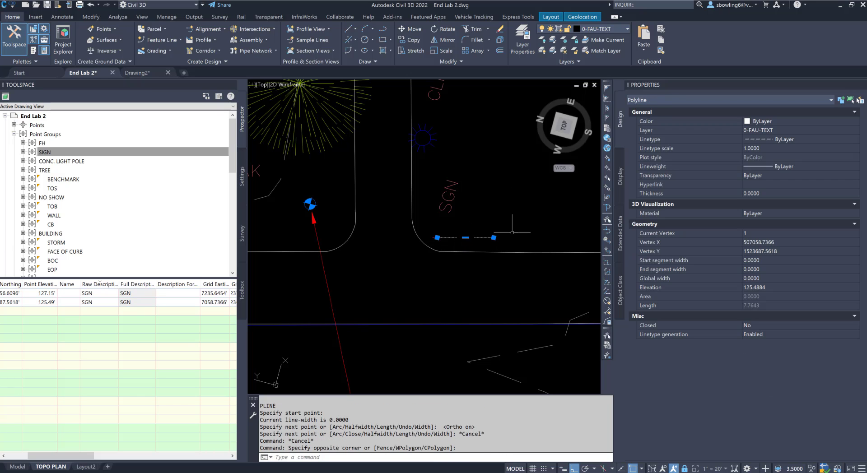
key(Delete)
Step: Open model space, select the SGN point at the driveway corner, and examine its marker against the surroundings
click(18, 466)
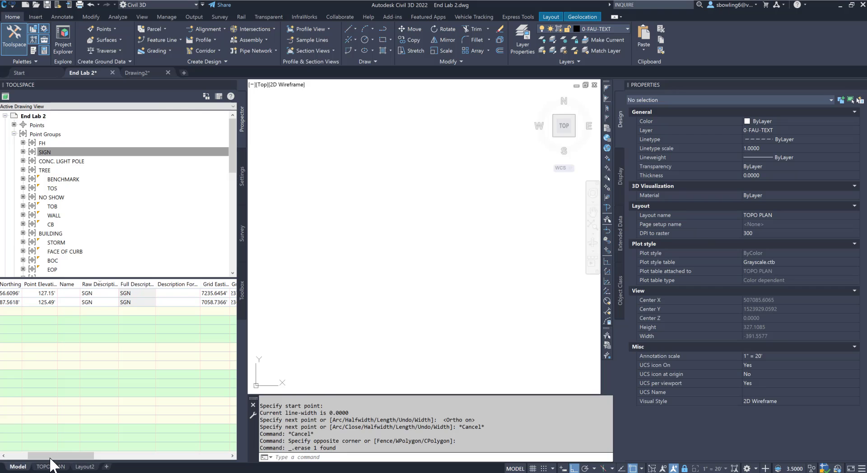
click(394, 245)
click(376, 262)
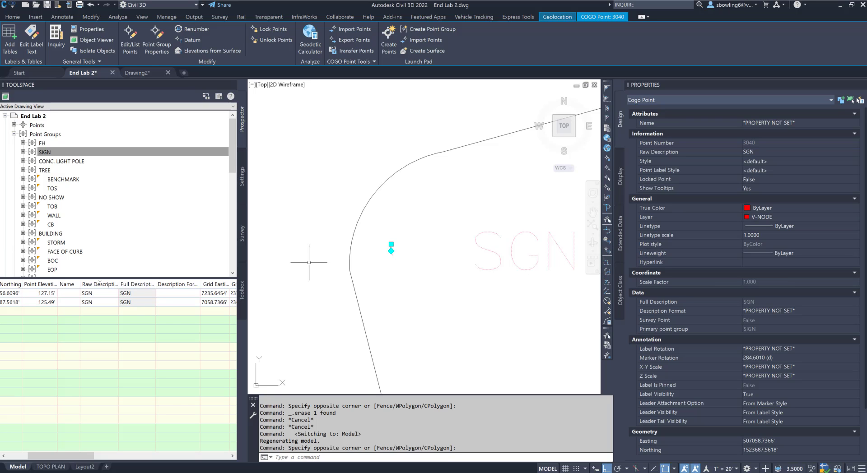
scroll(348, 246, down, 8)
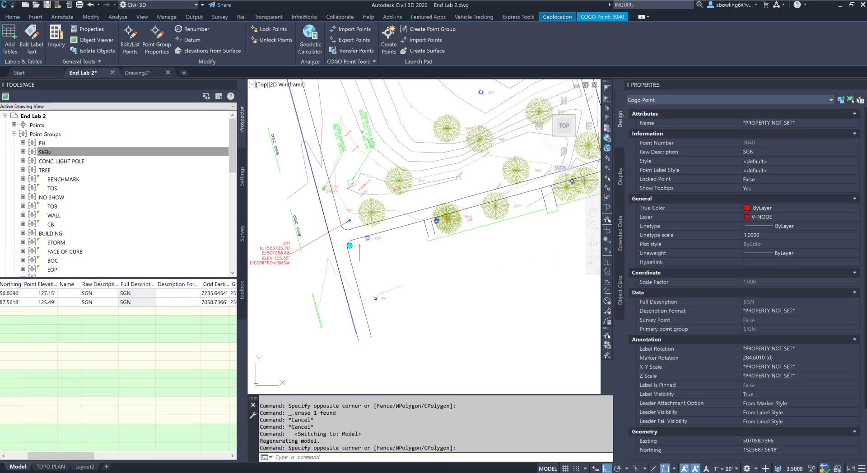
scroll(361, 243, up, 6)
Step: In the SIGN point group's Sign (single pole) point style, size the marker by drawing scale at 0.1 inches and apply the change
click(45, 153)
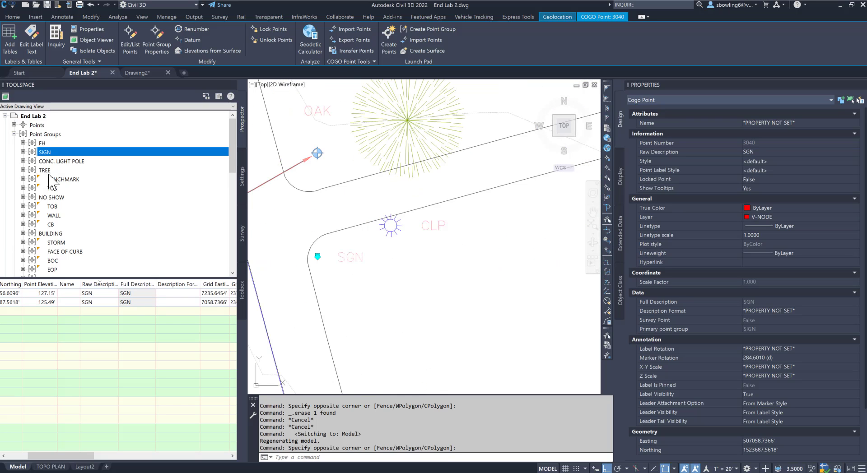
right_click(45, 154)
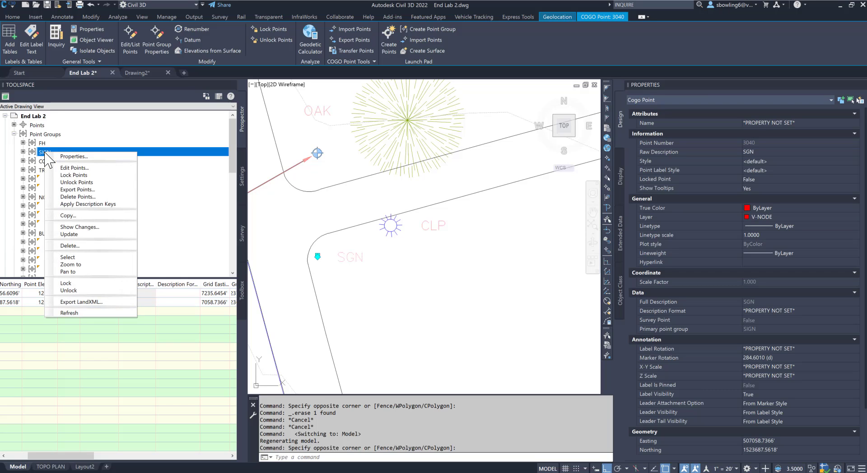
click(69, 157)
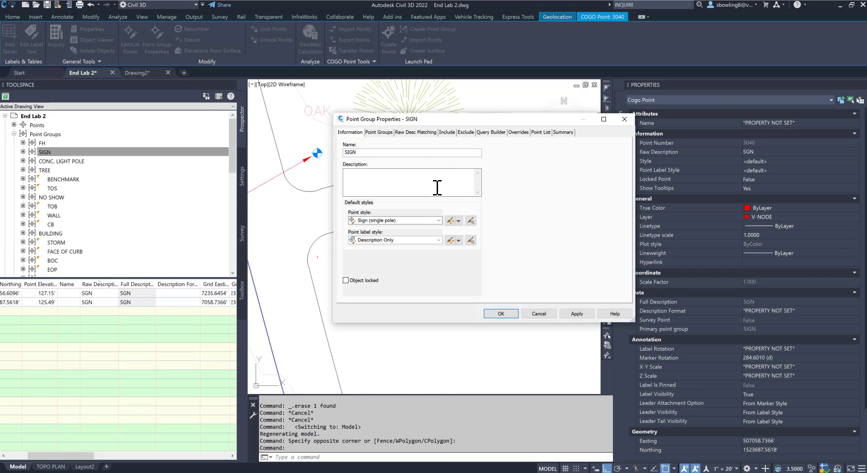
click(450, 220)
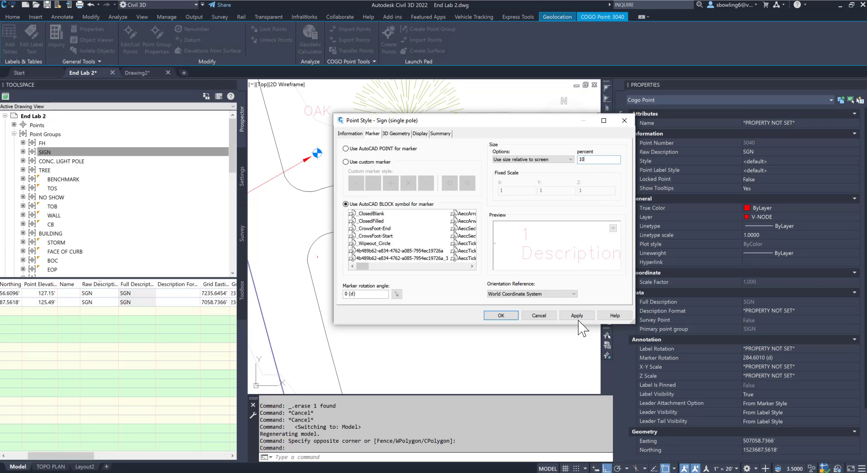
click(566, 160)
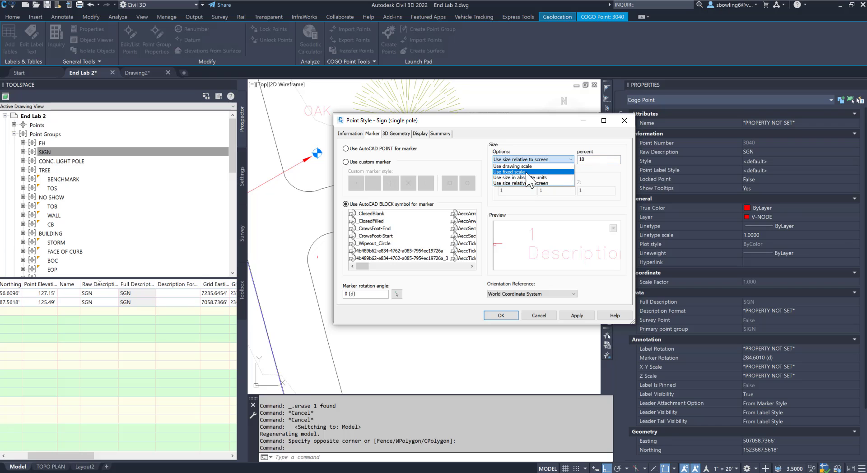
click(512, 166)
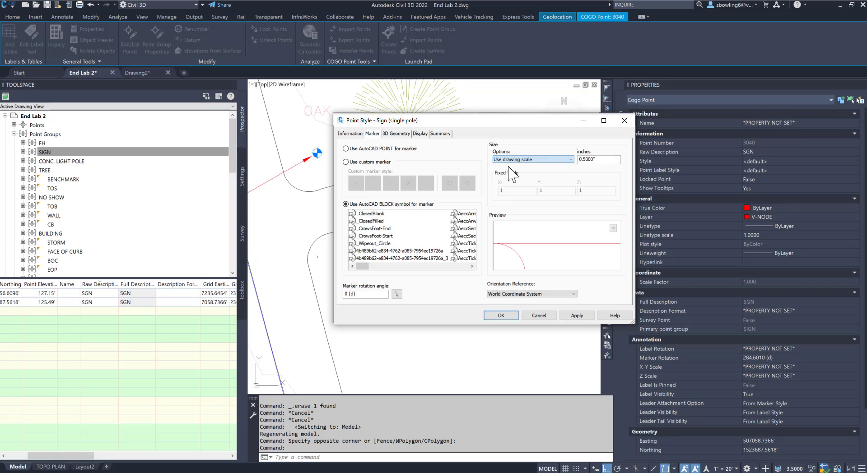
drag(580, 159, 605, 159)
text(.1)
click(578, 316)
click(501, 316)
click(581, 316)
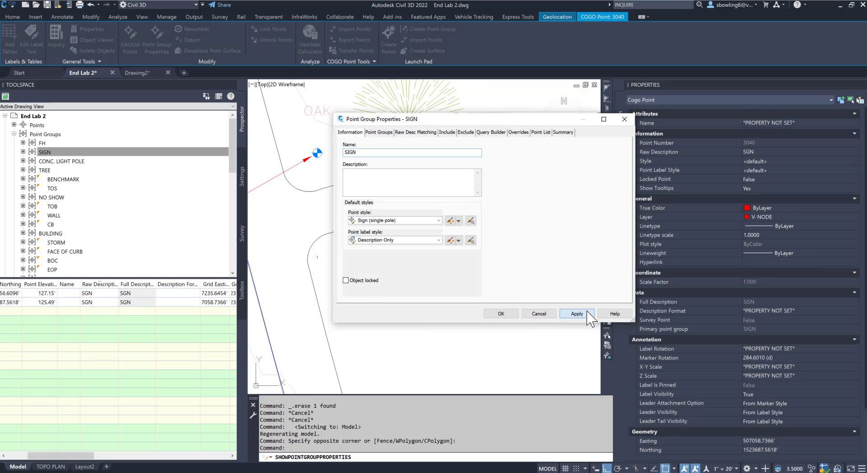
click(499, 315)
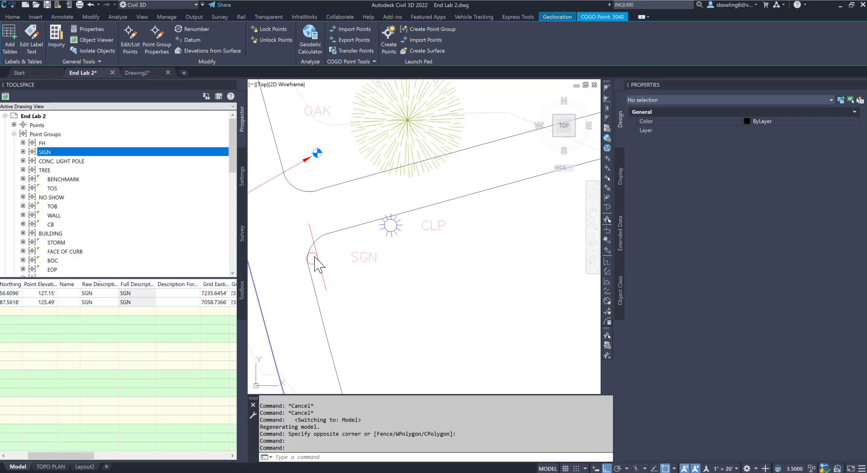
Step: Select the SGN point in model space and check its resized marker against the curb and CLP symbol
click(324, 261)
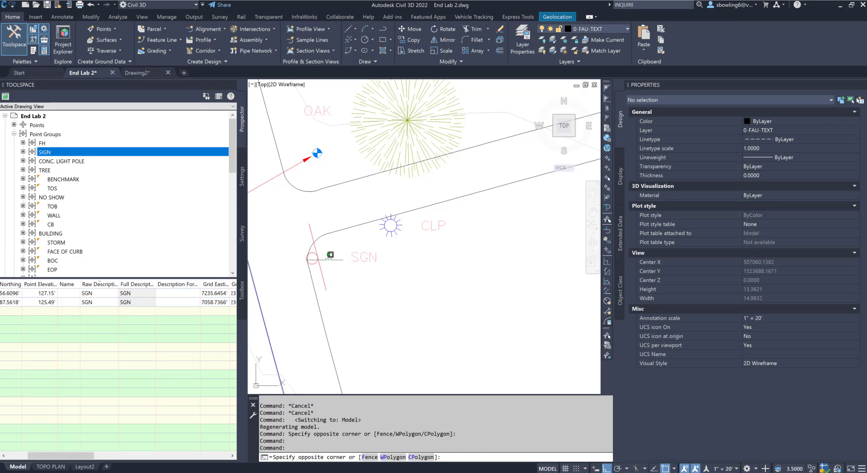
key(Escape)
click(320, 262)
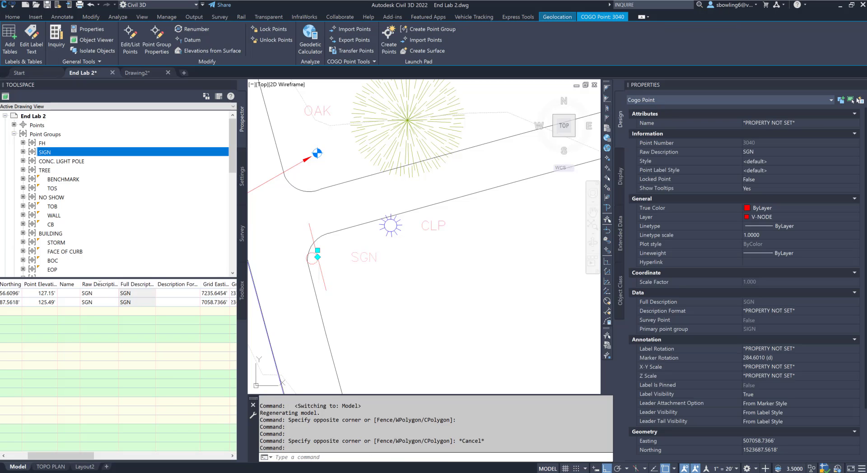
scroll(372, 256, down, 4)
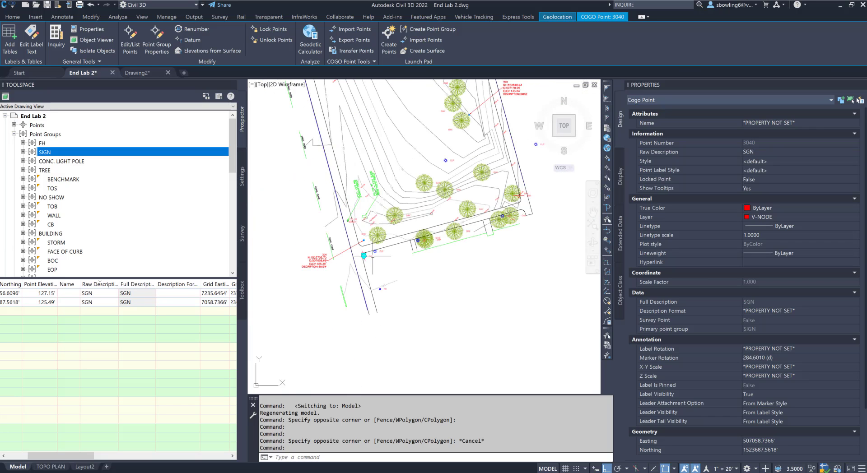
Step: In the TOPO PLAN layout, rotate the SGN point's marker to 105 degrees, deselect the point, and check the whole sheet
click(50, 467)
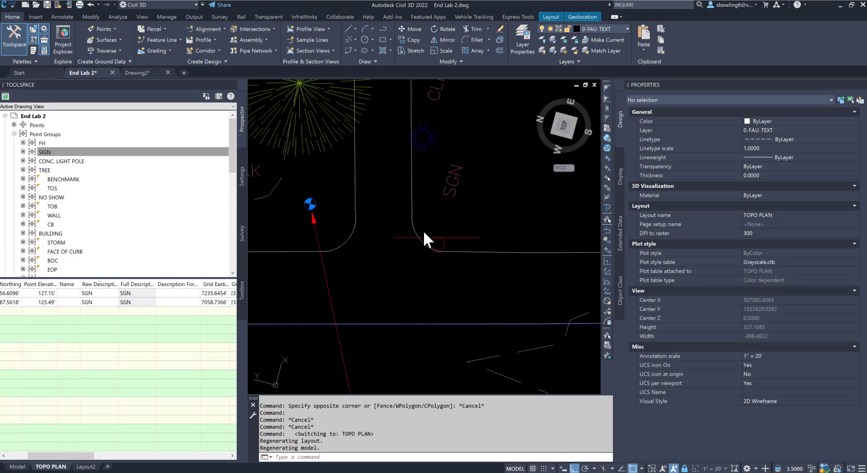
click(438, 237)
mouse_move(437, 238)
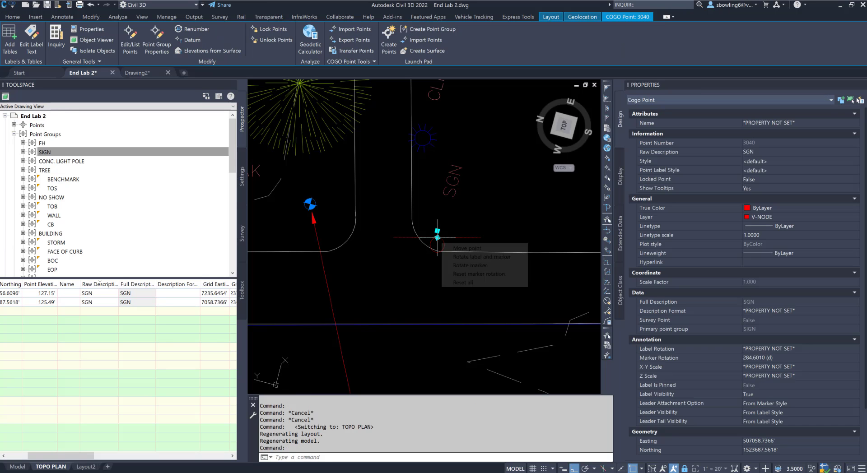
click(480, 269)
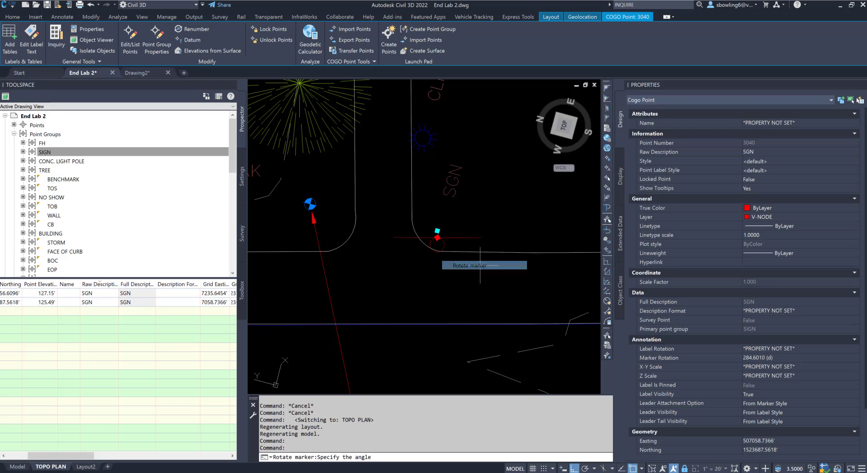
click(383, 254)
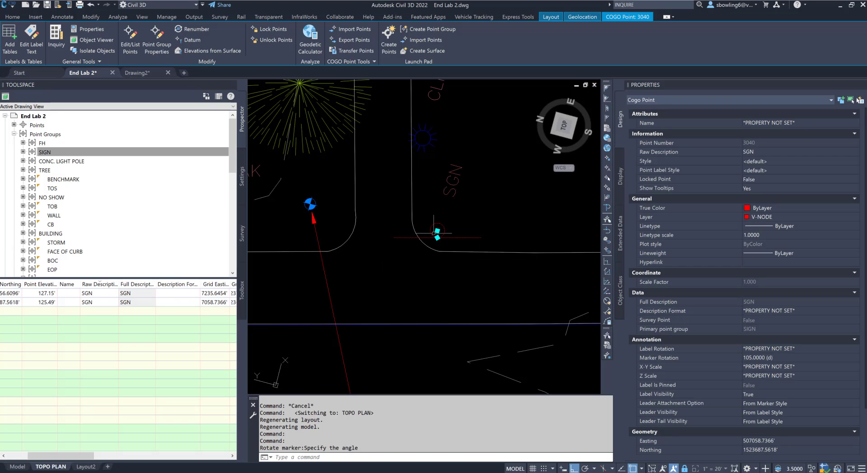
key(Escape)
scroll(438, 237, down, 3)
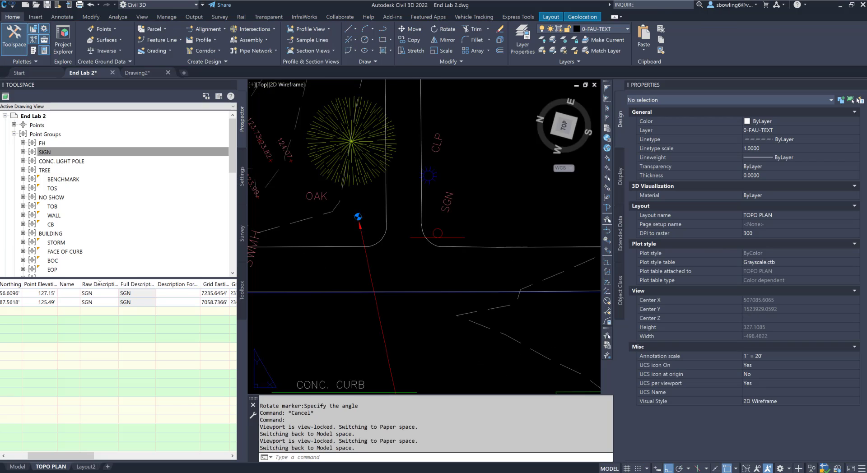
scroll(438, 237, down, 6)
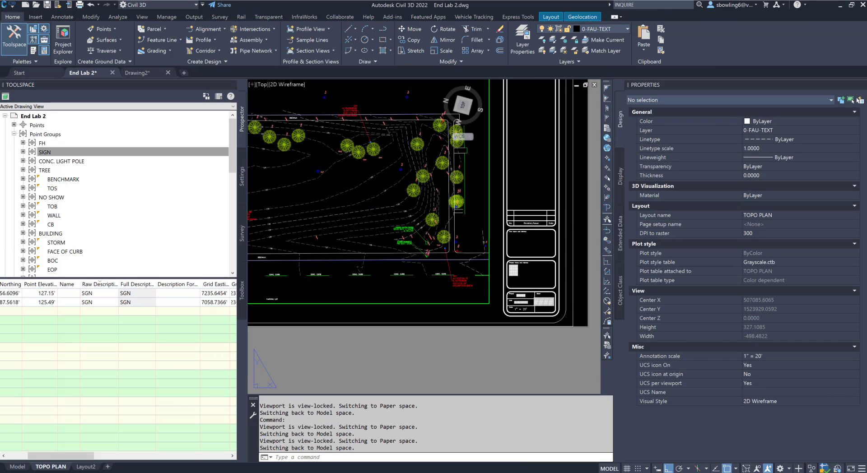
middle_drag(397, 229, 445, 255)
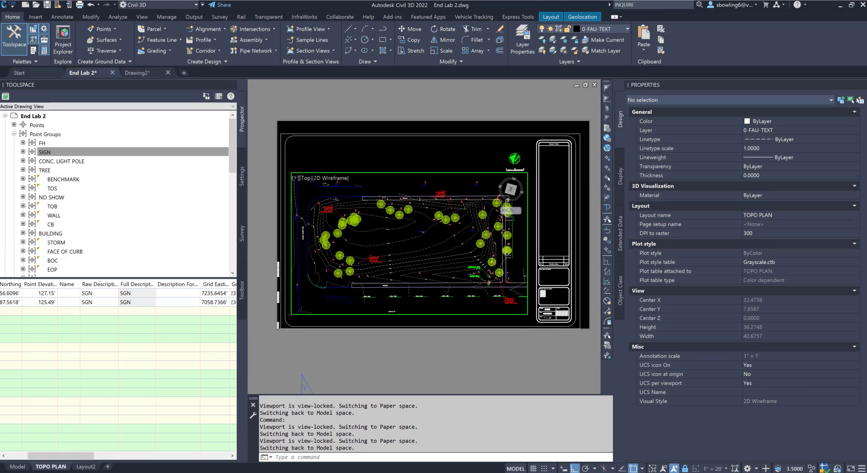
Step: Return the TOPO PLAN layout to paper space and save the drawing
scroll(380, 285, up, 4)
scroll(374, 276, down, 4)
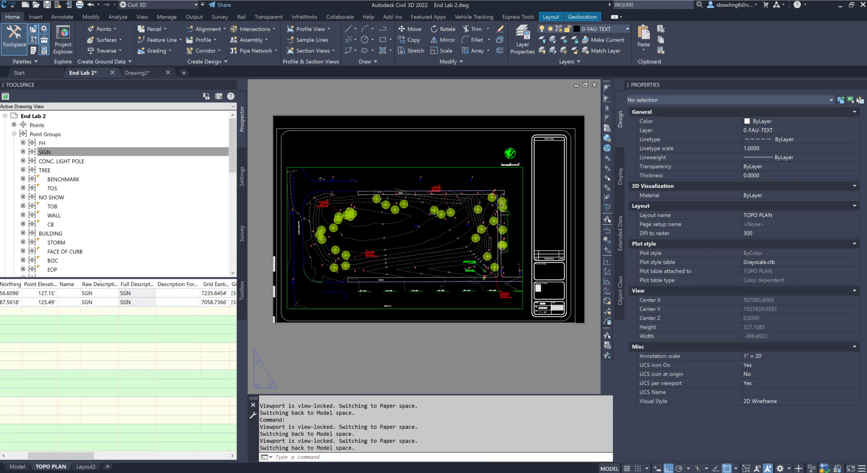
key(Escape)
double_click(337, 148)
click(338, 148)
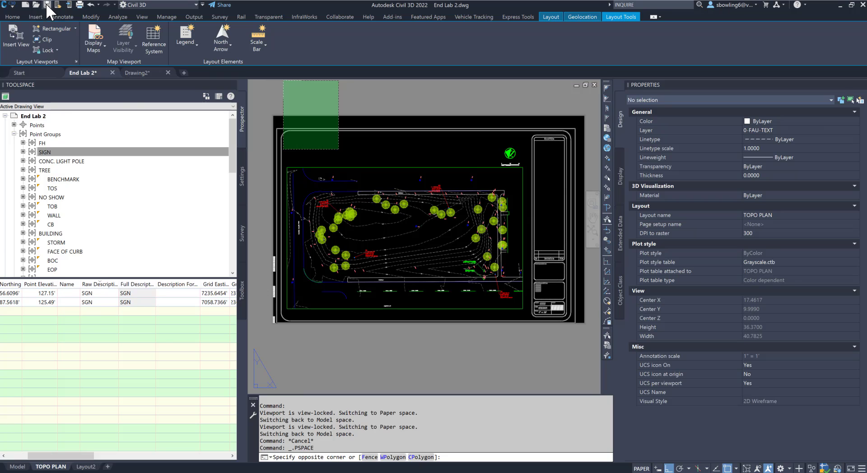
key(Escape)
key(ctrl+s)
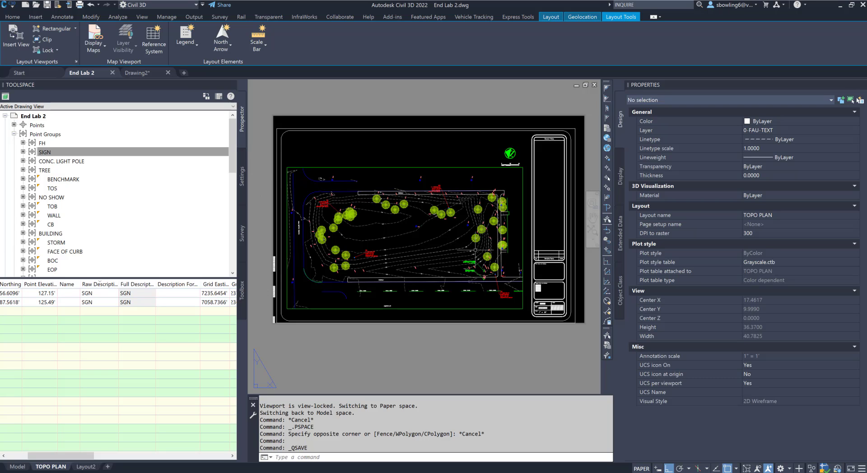
click(80, 5)
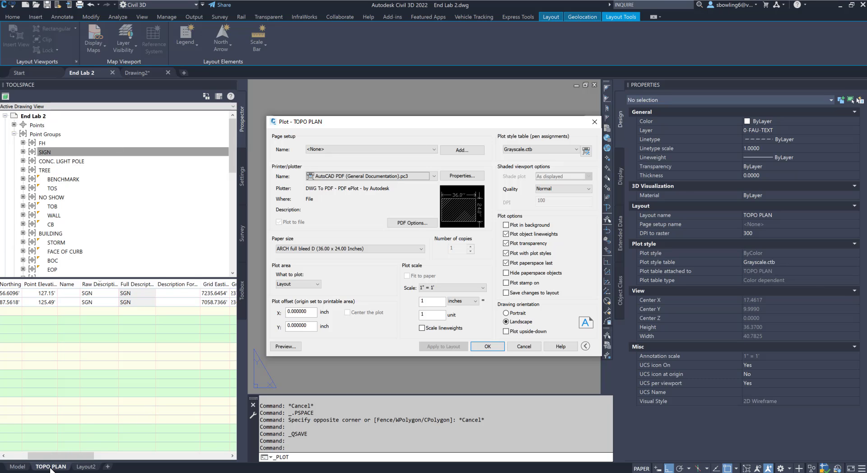
mouse_move(335, 123)
mouse_down()
mouse_move(626, 271)
mouse_move(673, 183)
mouse_move(316, 113)
mouse_move(291, 92)
mouse_up()
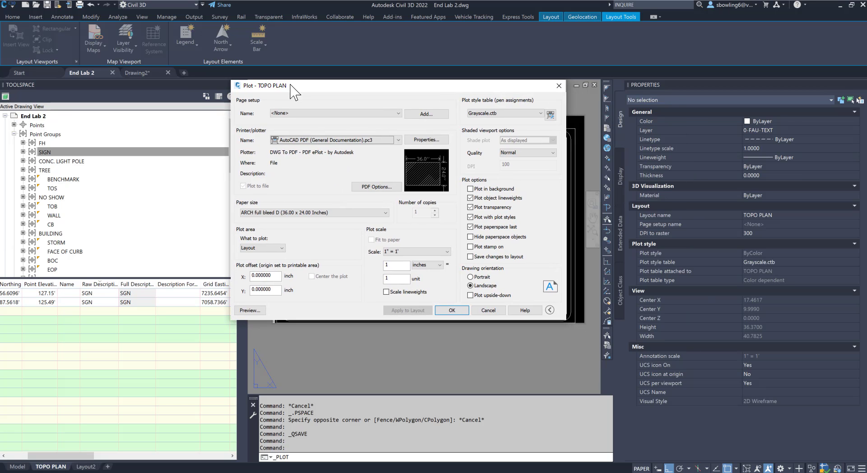
click(559, 86)
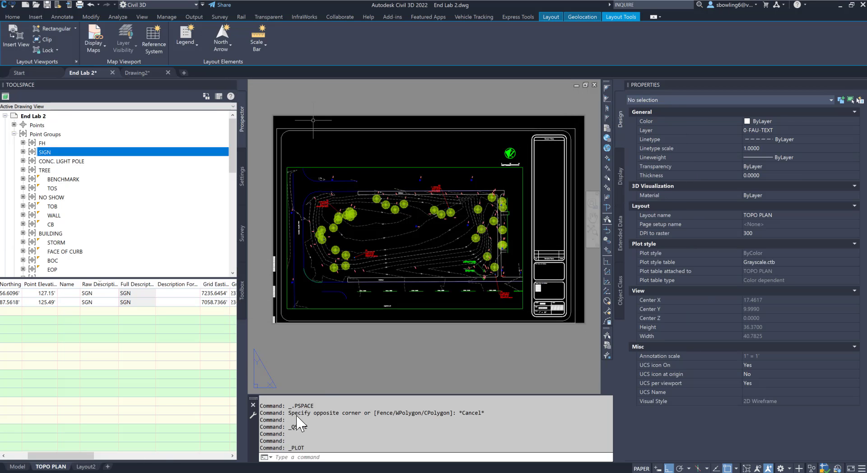
right_click(50, 468)
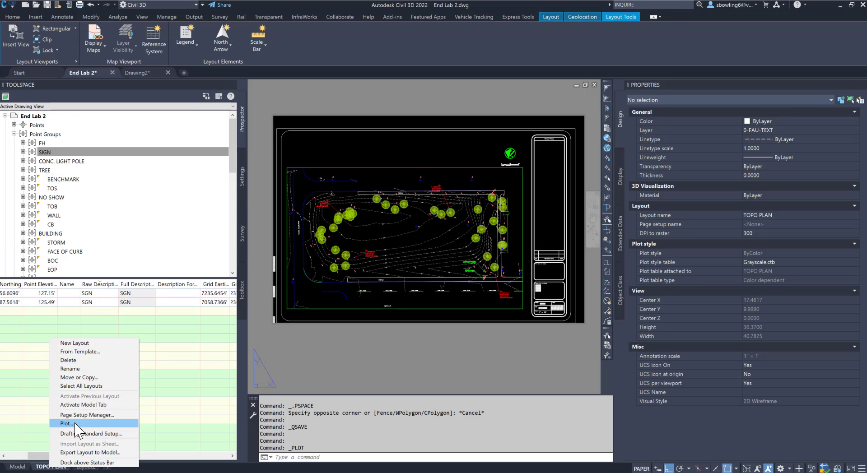
click(43, 469)
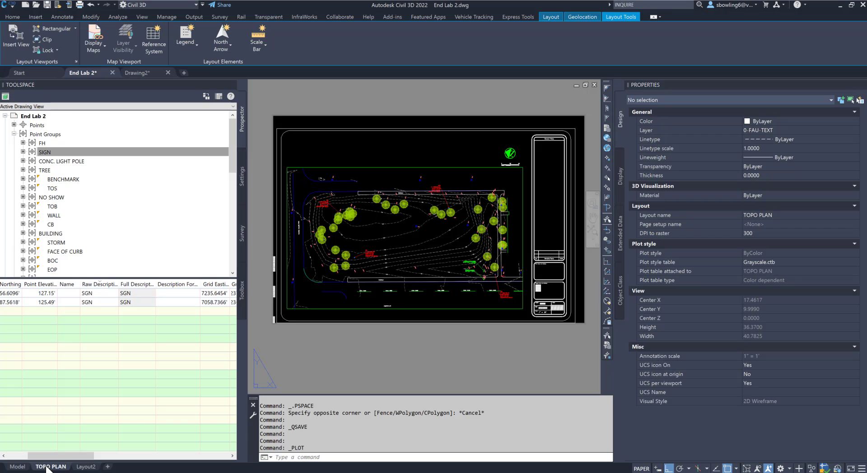
Step: Modify the TOPO PLAN page setup to plot a window picked around the sheet's outer border
right_click(48, 468)
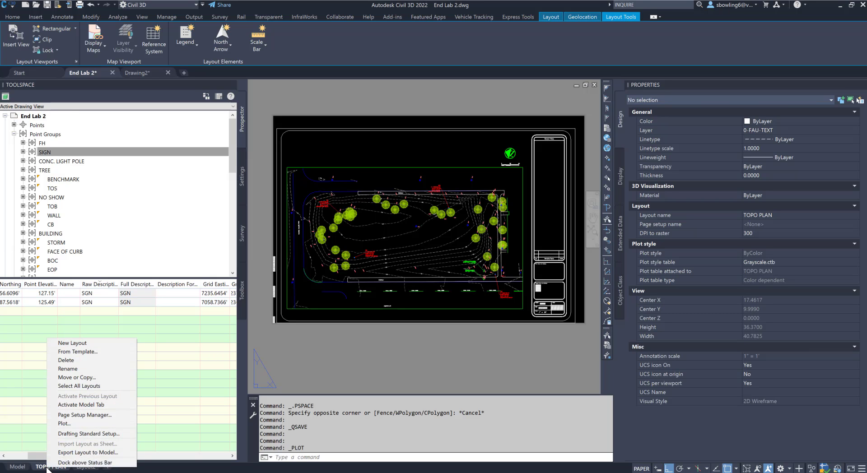
click(74, 415)
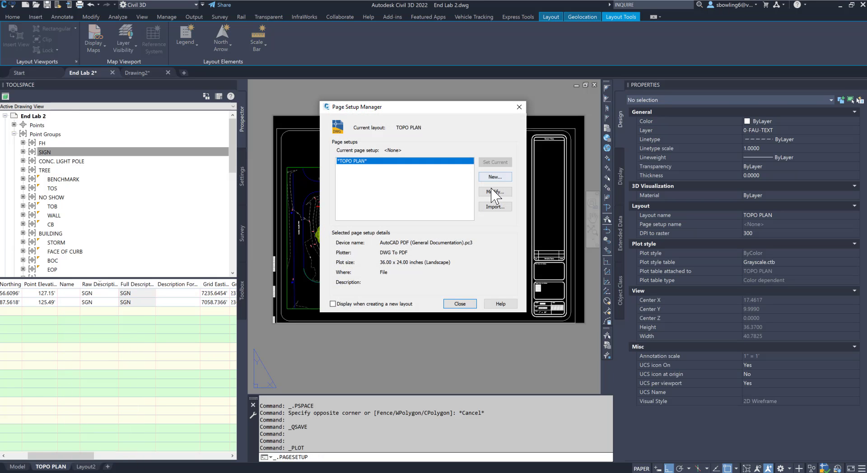
click(495, 193)
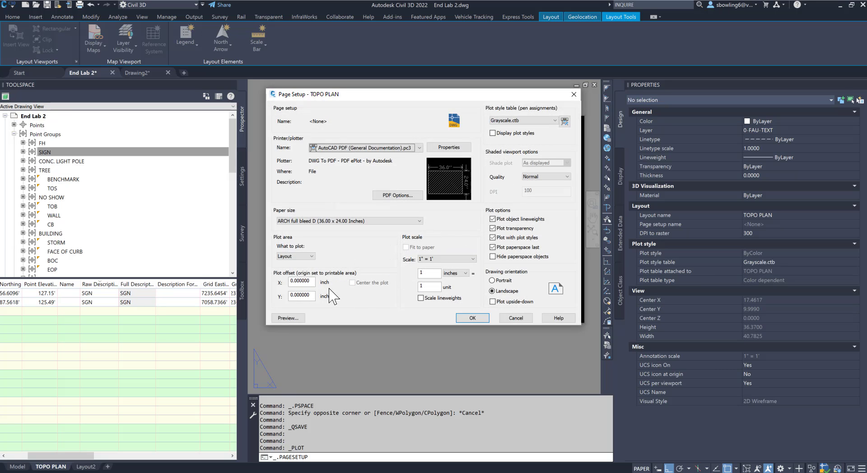
click(295, 256)
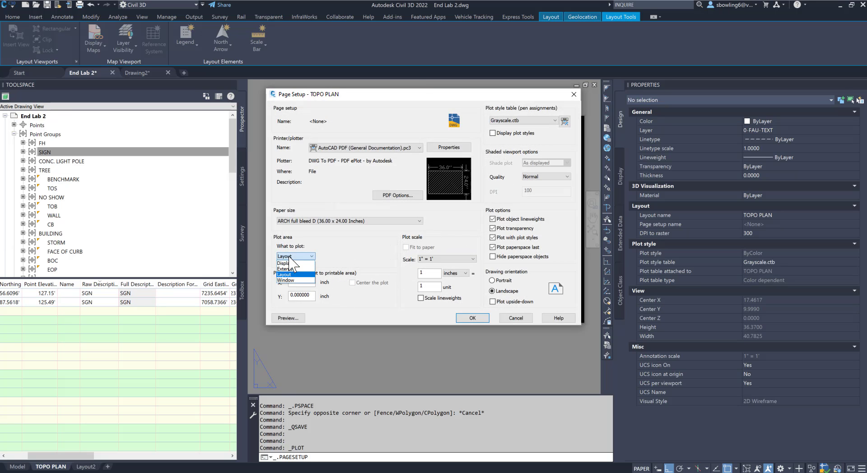
click(284, 280)
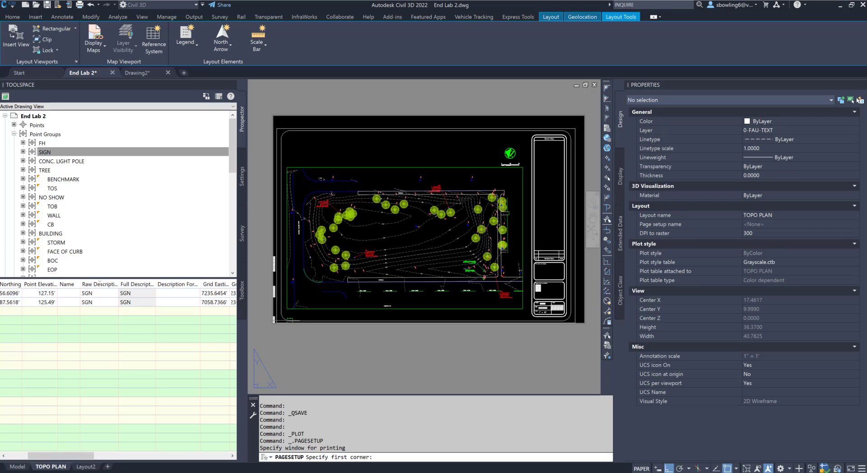
click(276, 322)
click(575, 129)
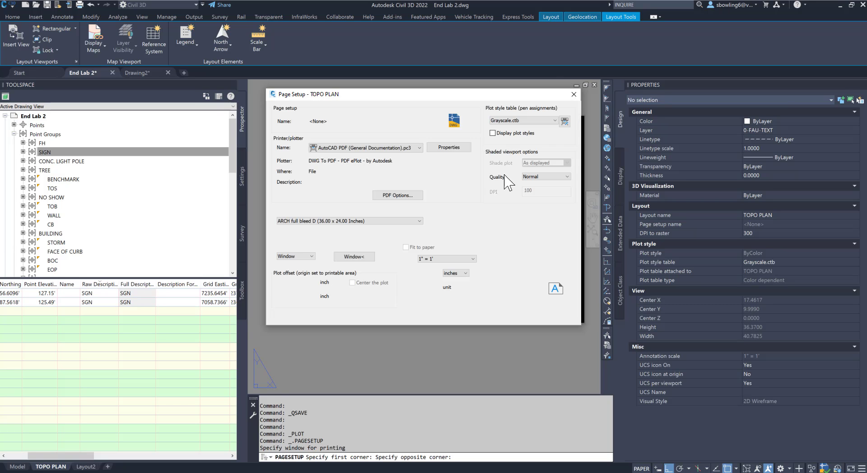
Step: Center the plot on the paper, preview the sheet, and accept the TOPO PLAN page setup
click(361, 283)
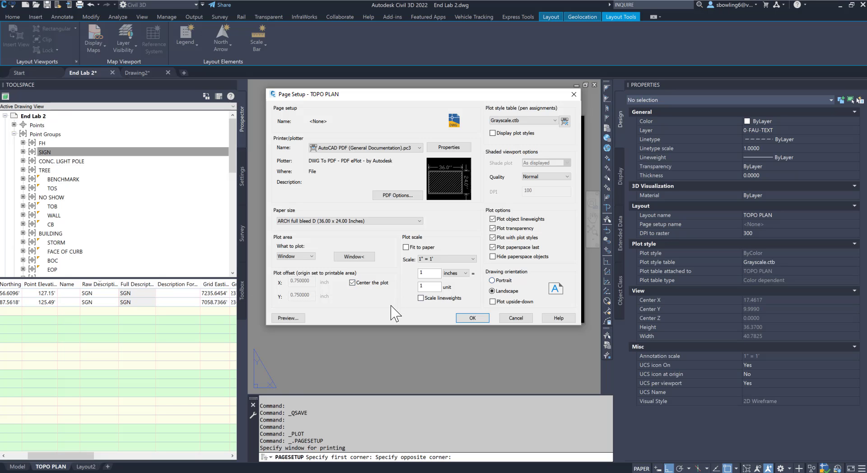
click(292, 318)
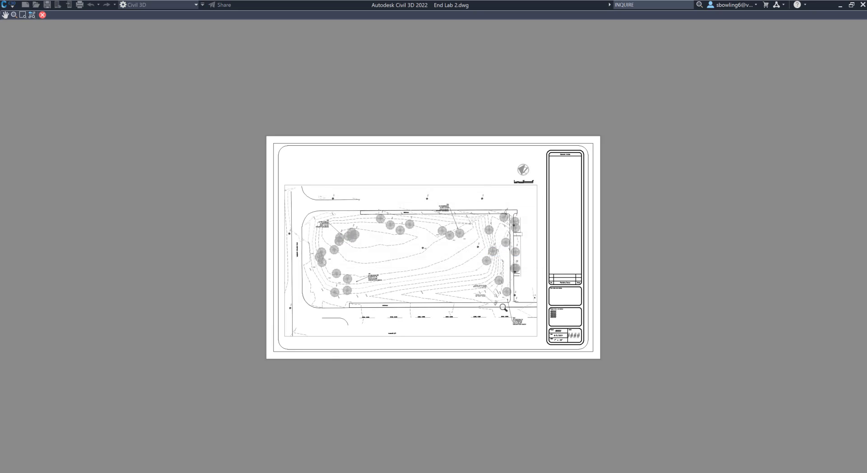
key(Escape)
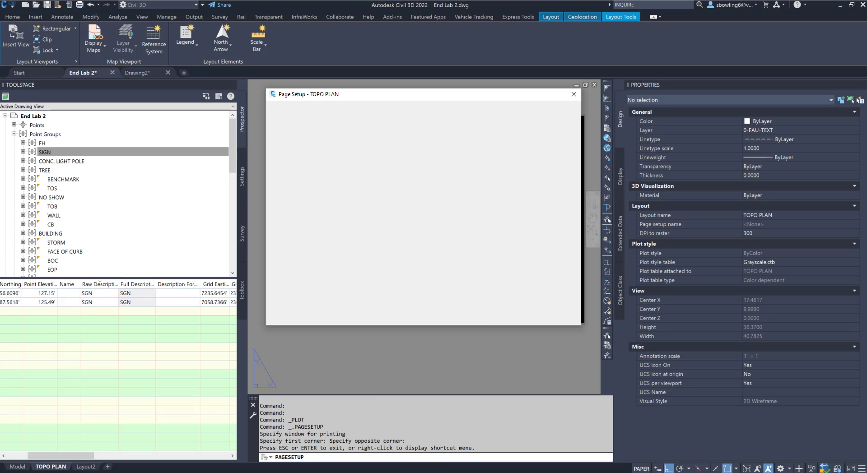
click(472, 318)
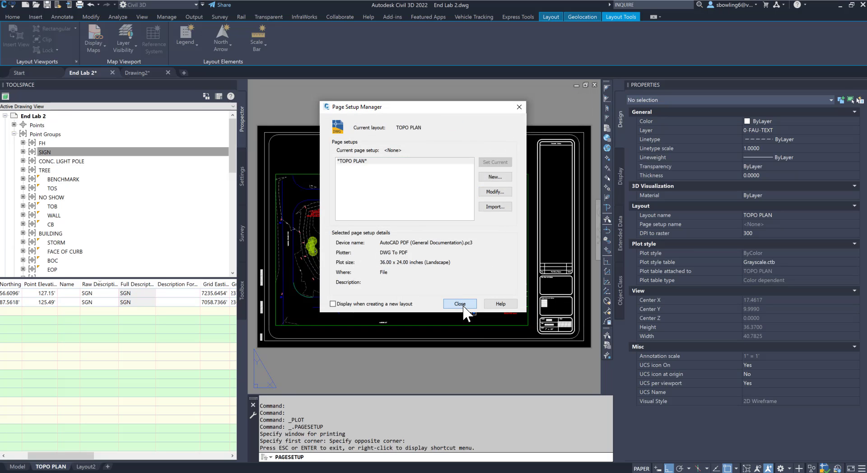
click(408, 303)
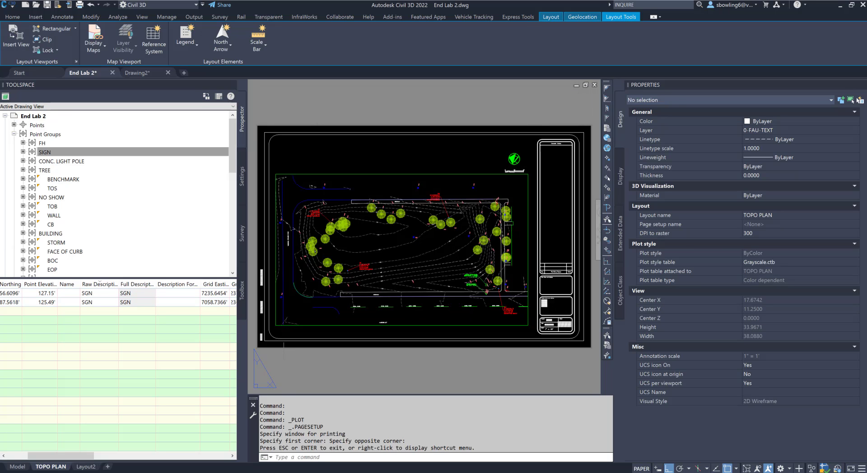
click(284, 341)
key(Escape)
key(Escape)
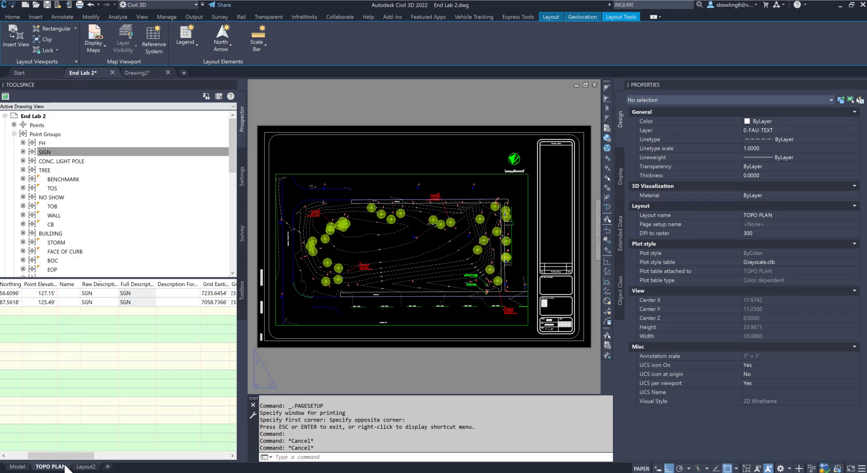
Step: Start plotting the TOPO PLAN layout and preview the sheet, checking its linework, labels and margins up close
click(79, 6)
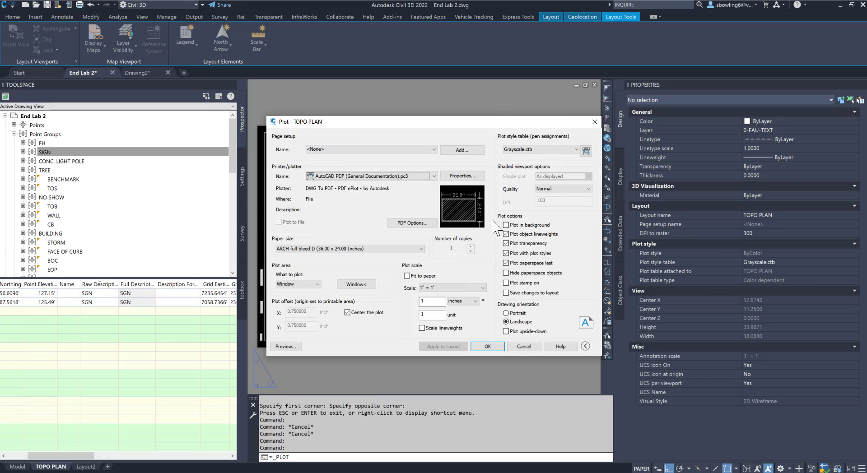
click(285, 349)
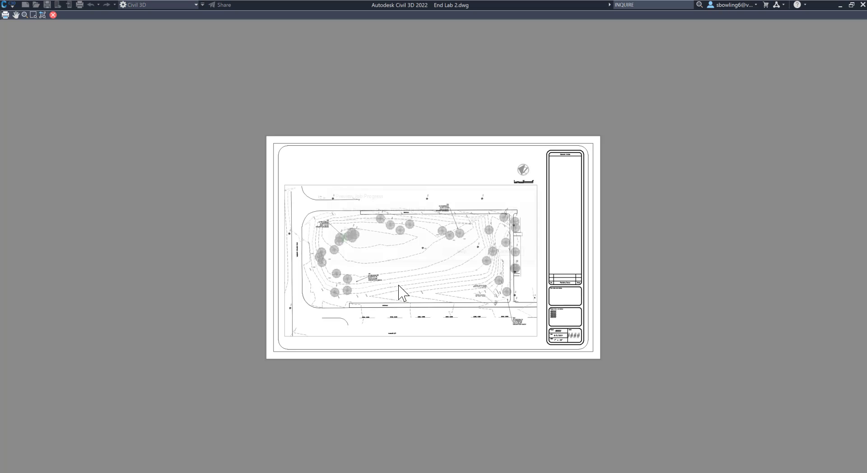
scroll(361, 245, up, 4)
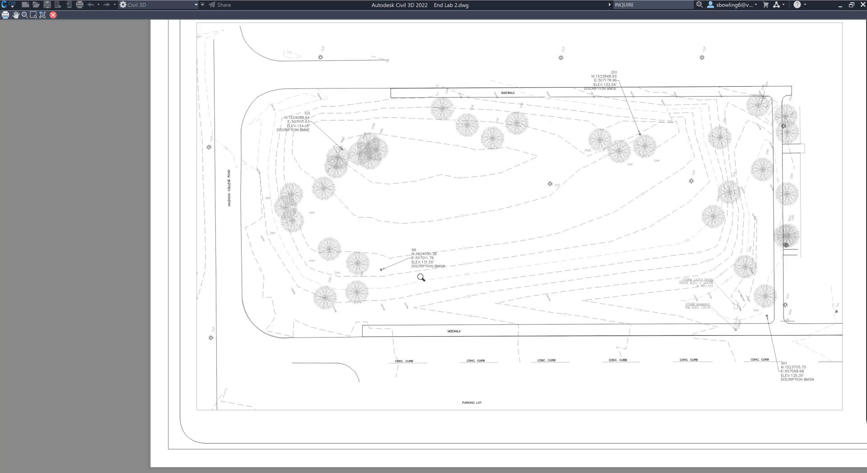
scroll(249, 281, down, 5)
scroll(248, 278, up, 5)
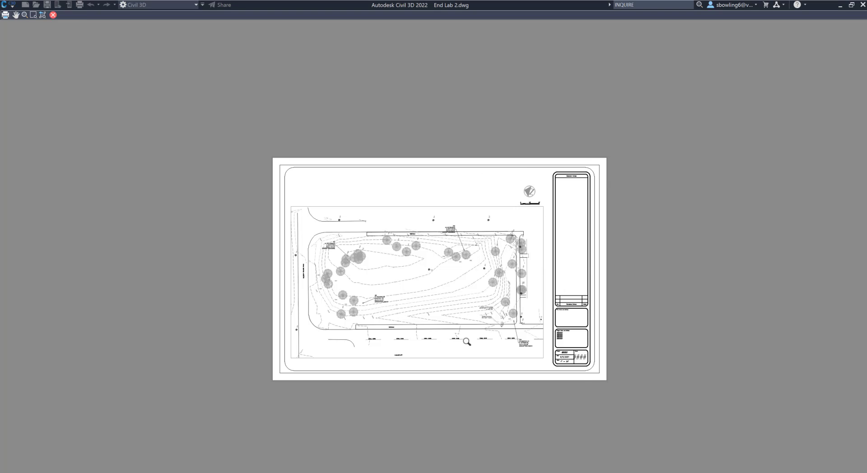
scroll(446, 355, up, 2)
key(Escape)
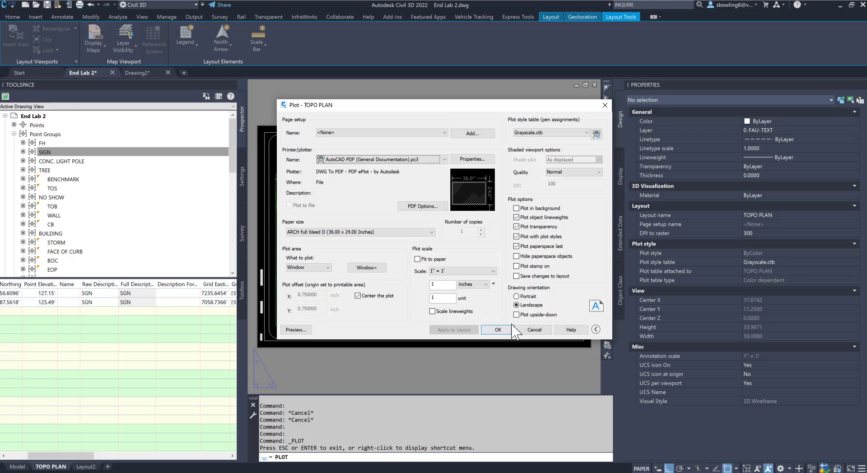
Step: Plot the layout to End Lab 2-TOPO PLAN.pdf in Documents and keep the untitled viewports in the opened PDF
click(501, 330)
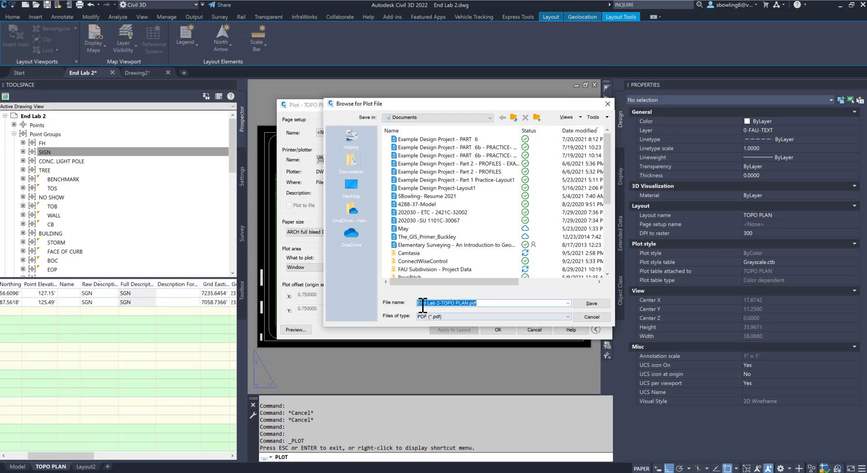
click(590, 304)
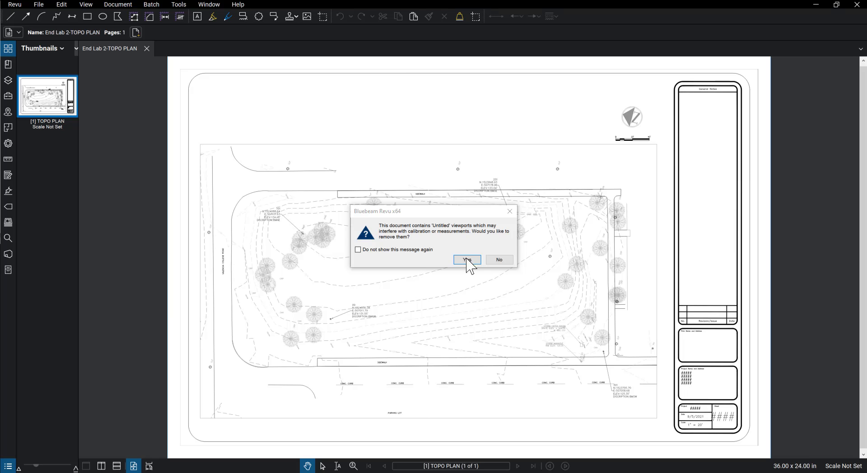
click(499, 260)
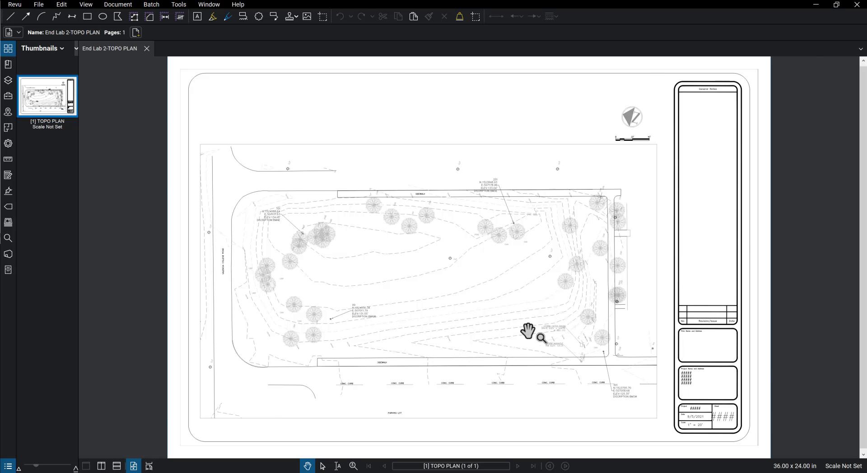
Step: Examine the plotted TOPO PLAN PDF, checking the contours, storm structure labels, sign symbol and overall sheet layout
scroll(527, 333, up, 1)
scroll(583, 320, up, 5)
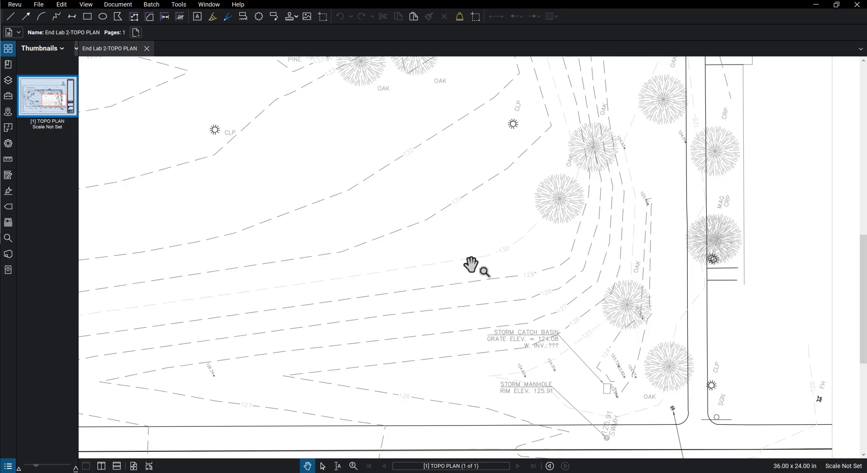
scroll(544, 243, down, 4)
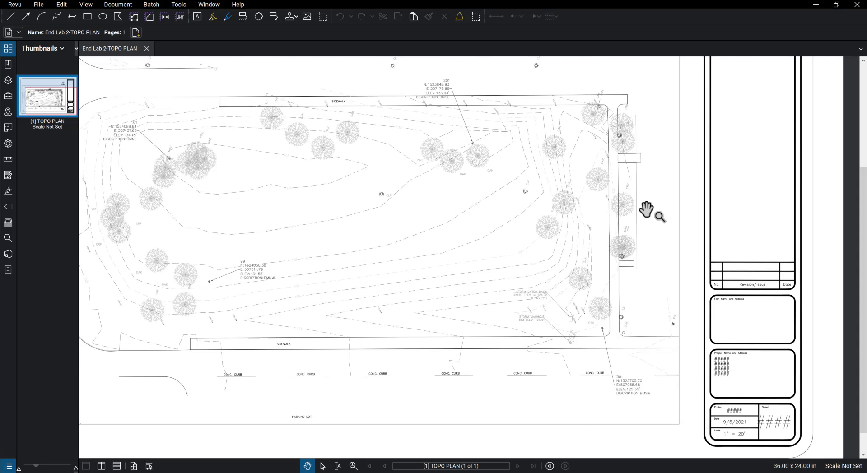
scroll(365, 226, down, 1)
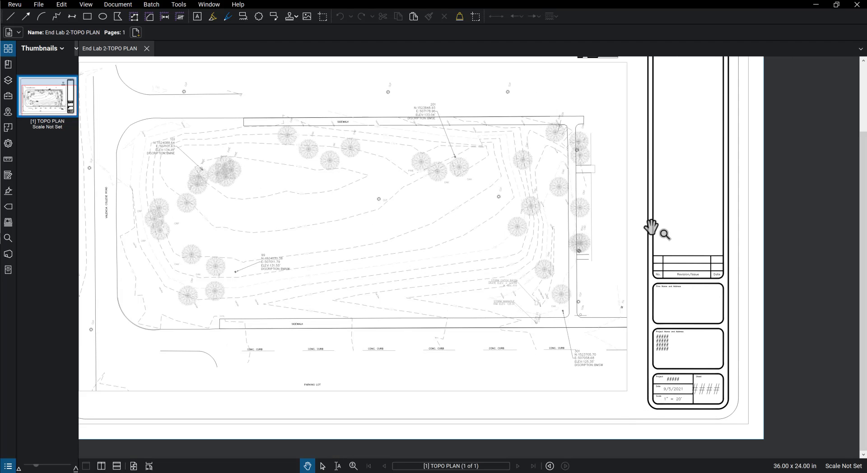
scroll(653, 375, down, 1)
scroll(424, 340, down, 1)
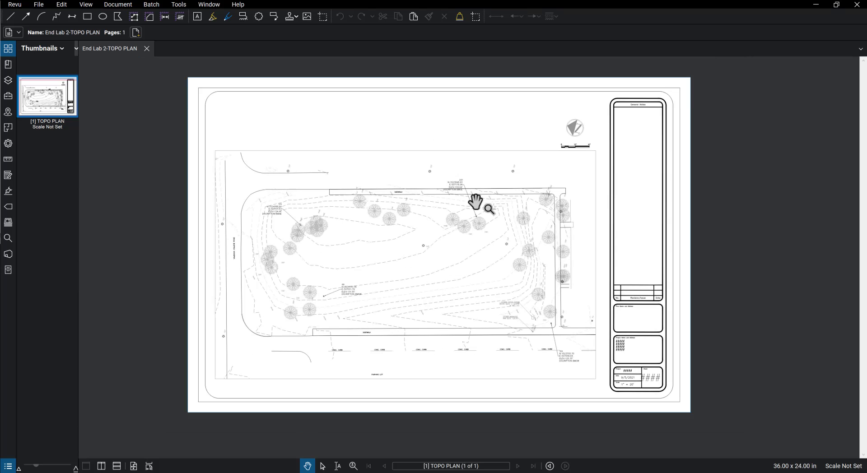
scroll(595, 159, up, 1)
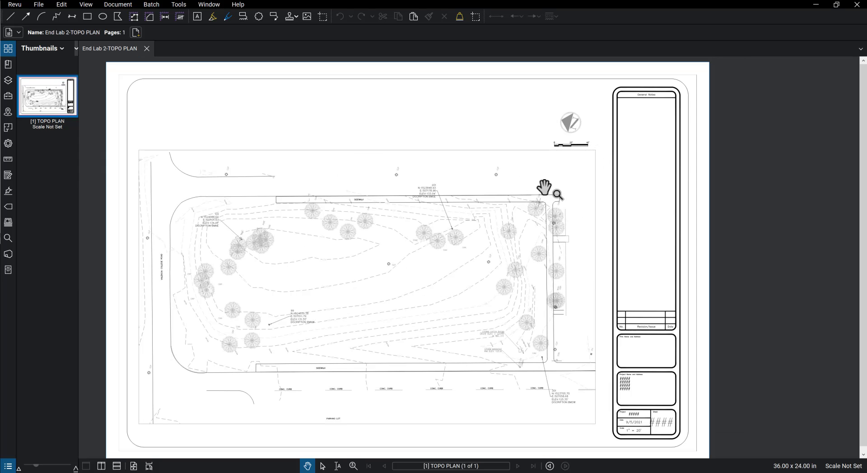
scroll(508, 244, down, 1)
scroll(507, 246, up, 1)
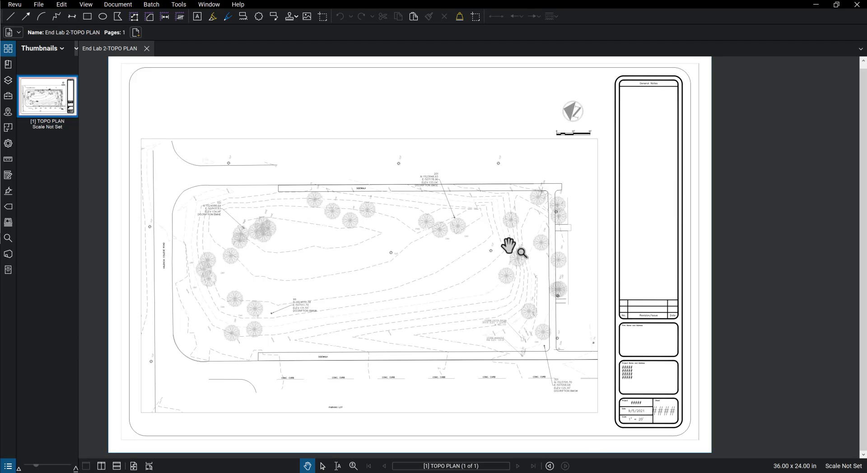